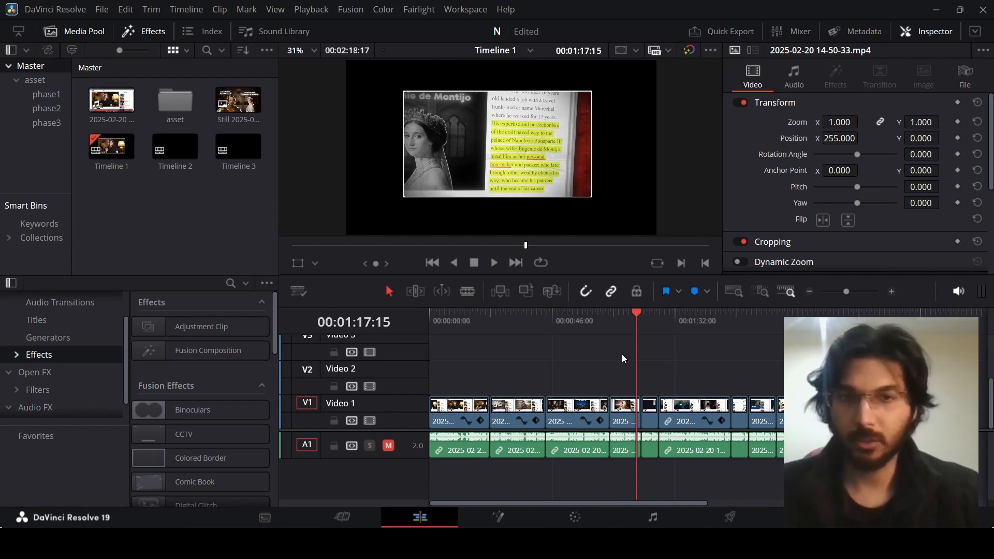
Open Timeline 3 and show the images in the phase2 bin.
double_click(245, 148)
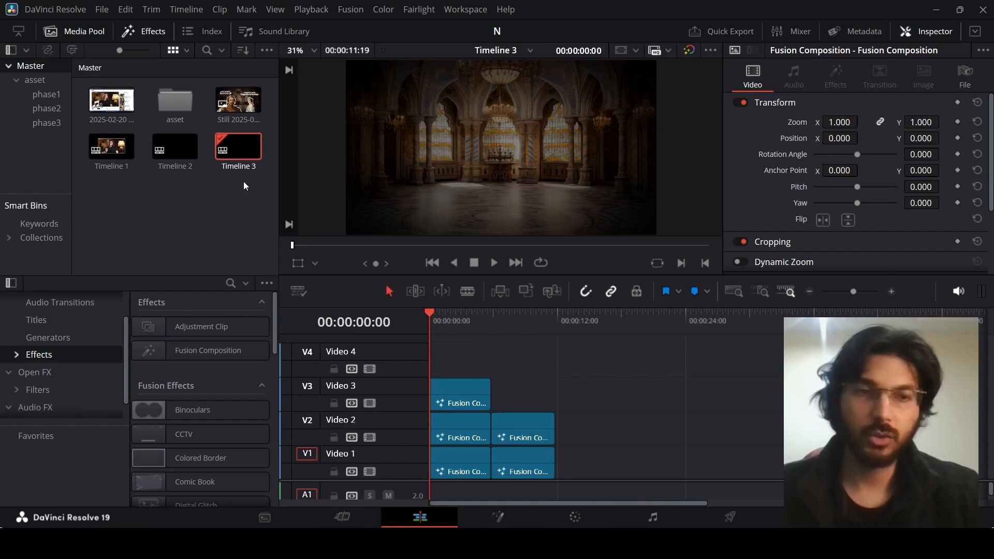
right_click(221, 214)
mouse_move(266, 225)
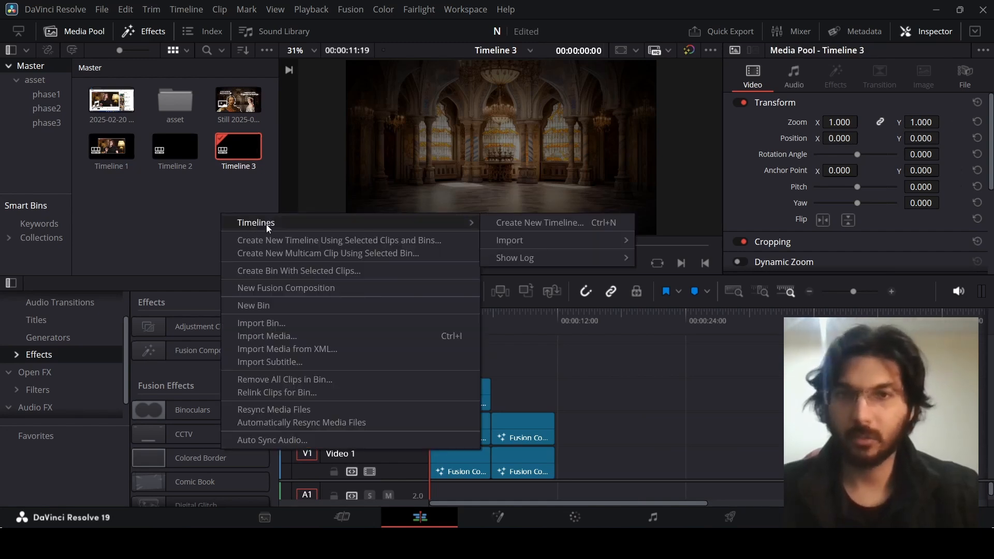
left_click(202, 229)
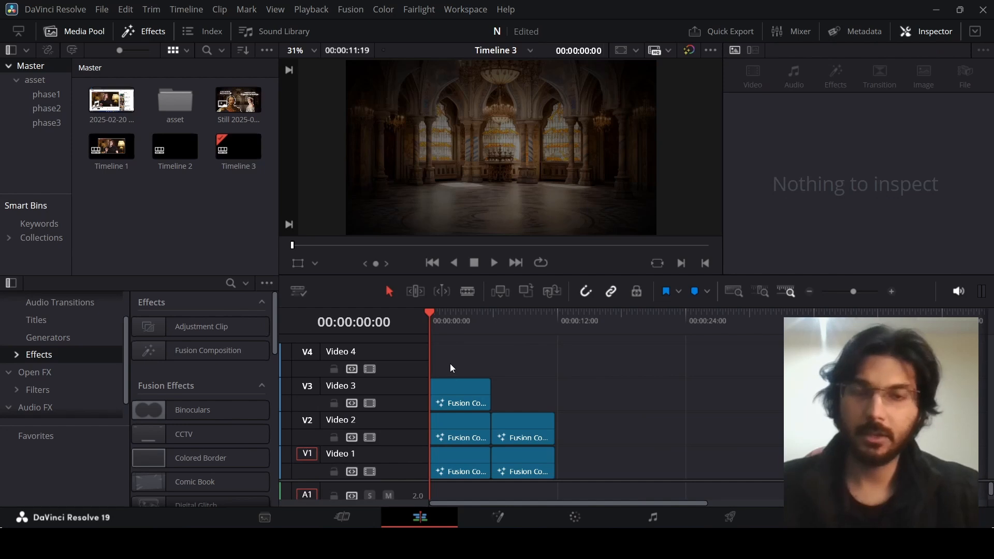
left_click(402, 477)
scroll(402, 466, "down", 2)
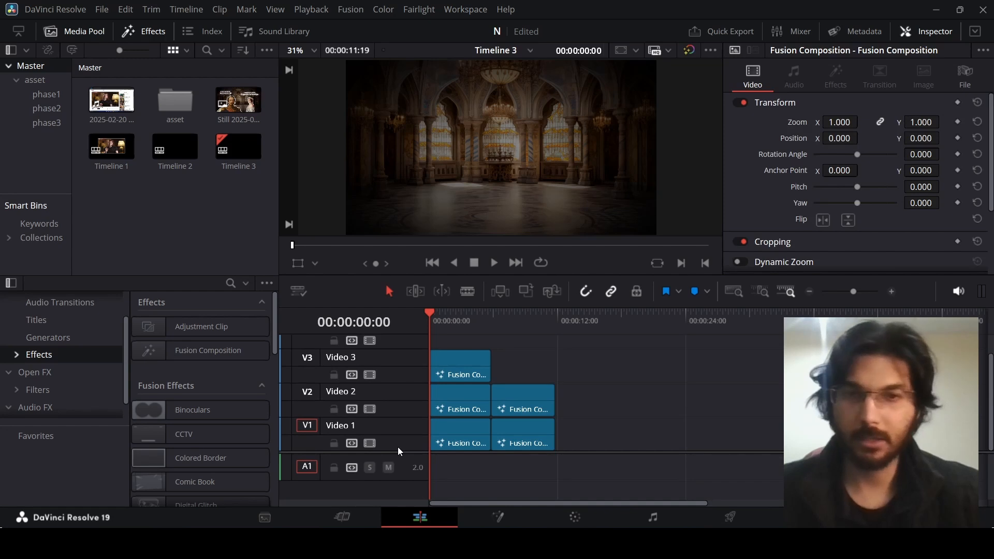
left_click(47, 109)
left_click_drag(108, 201, 238, 160)
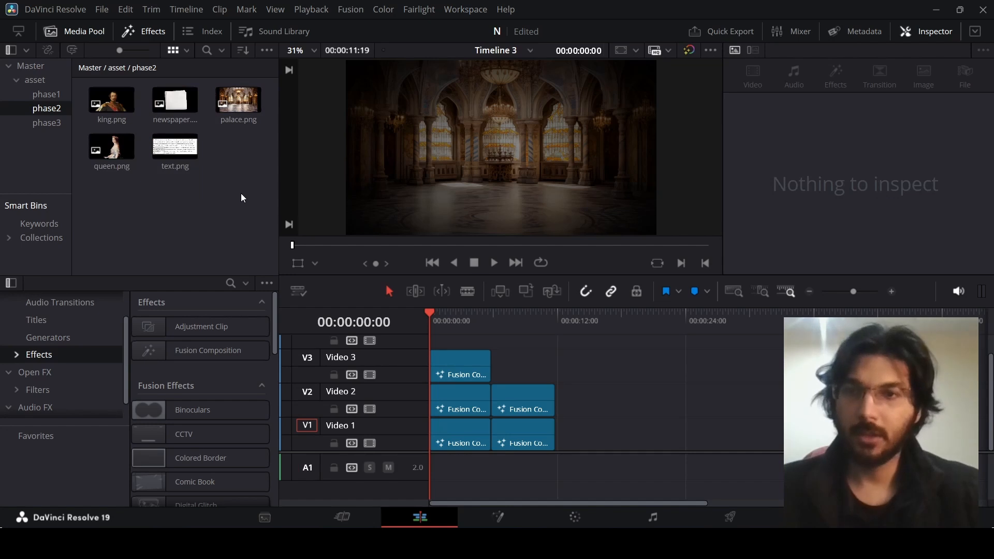
Add a Fusion Composition clip, trim it to 00:00:05:20, and place it on Video 1 past the existing clips.
left_click_drag(213, 353, 592, 444)
left_click_drag(482, 319, 492, 322)
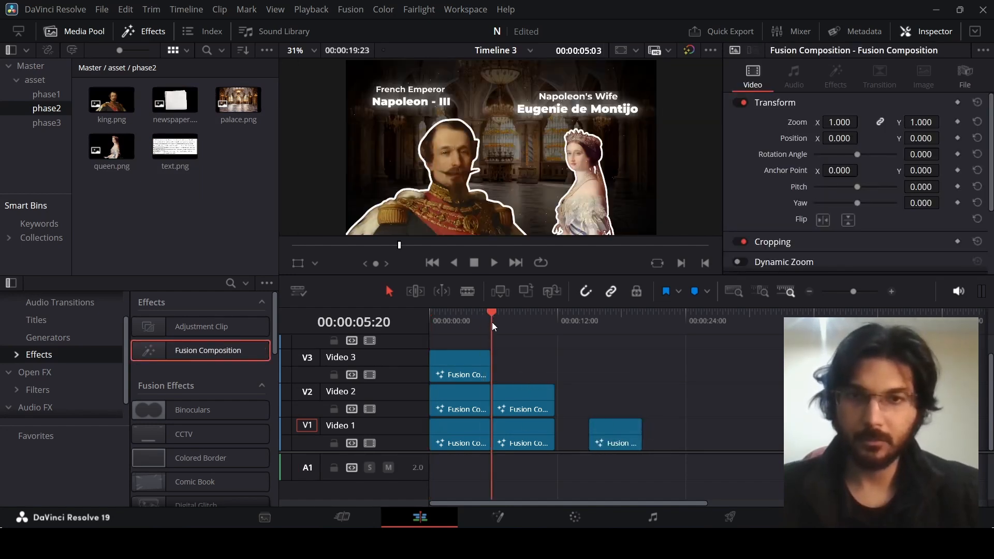
left_click_drag(609, 439, 489, 353)
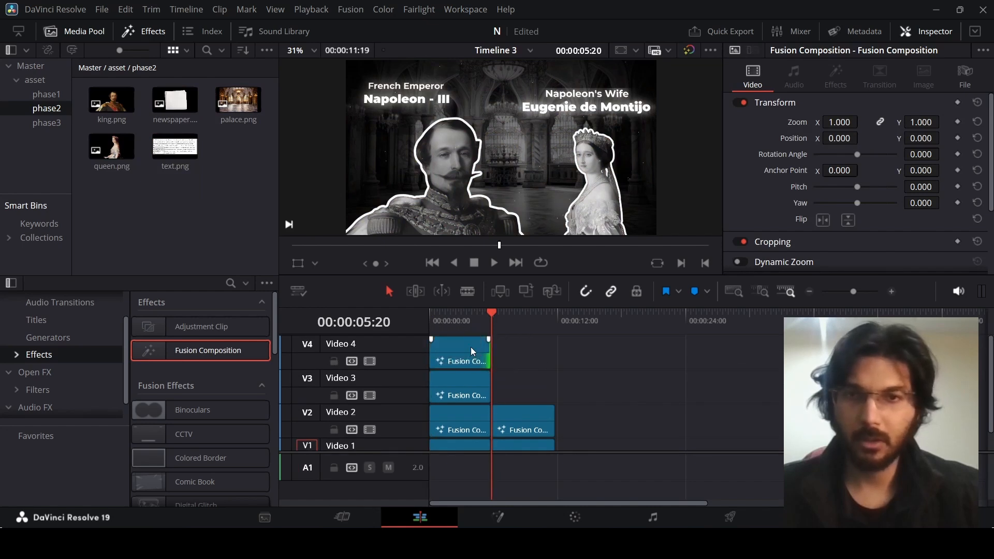
right_click(471, 347)
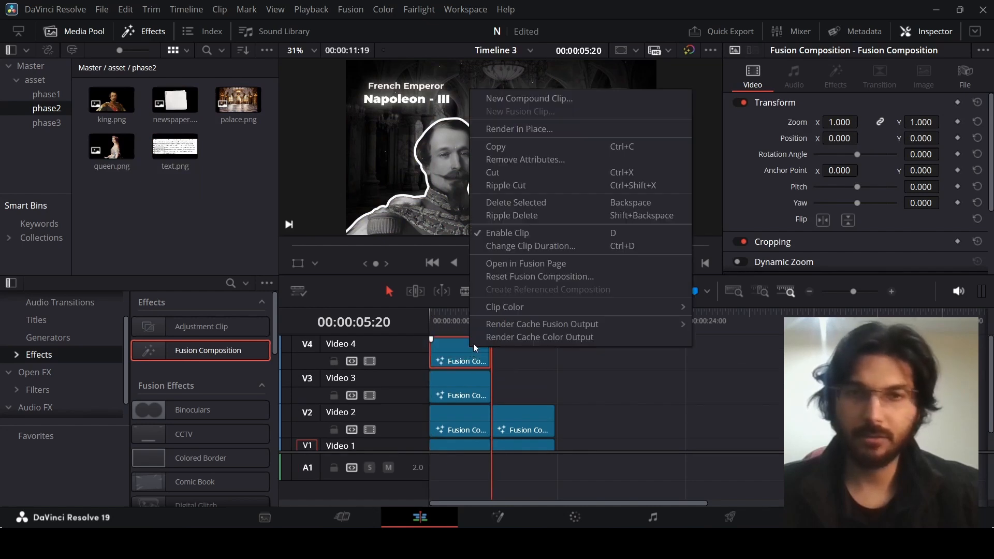
left_click(531, 247)
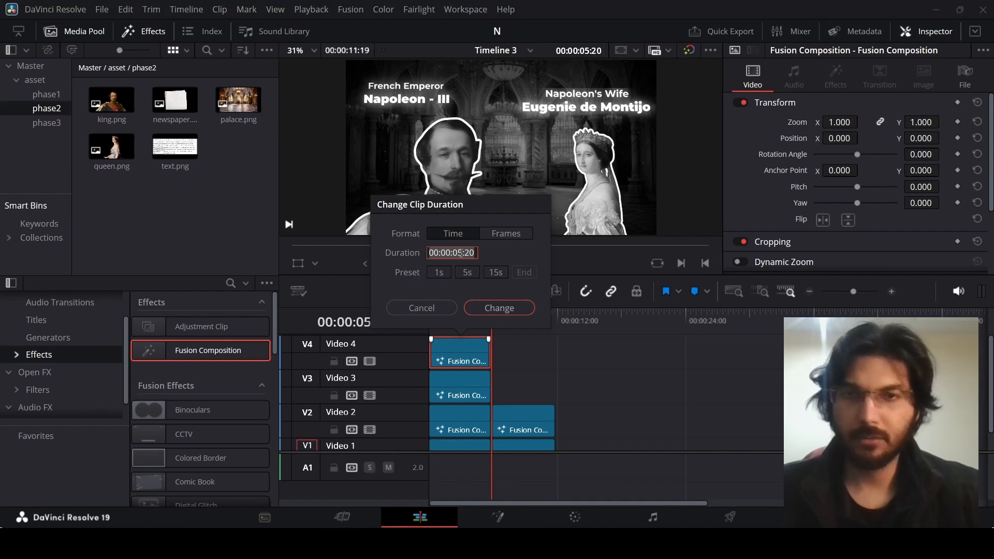
left_click(435, 309)
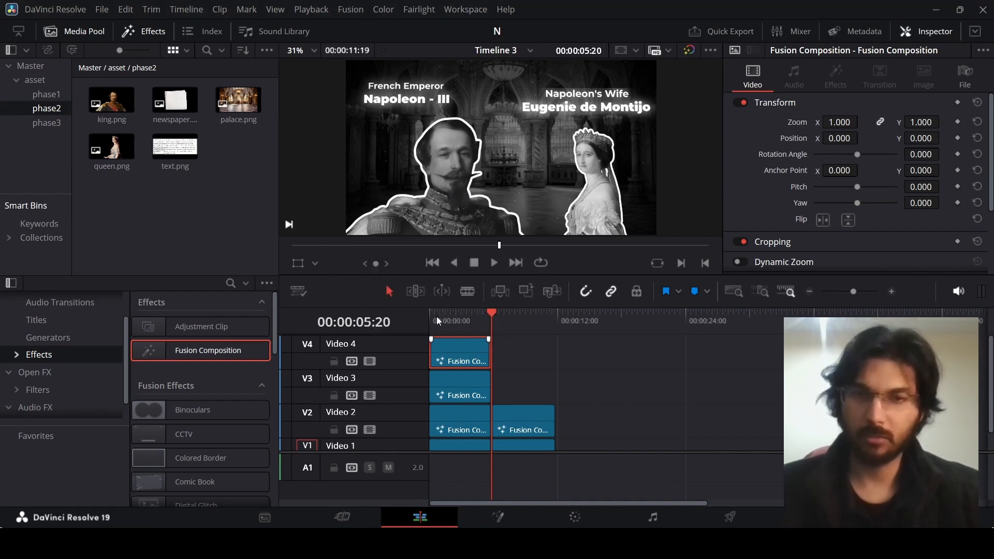
left_click_drag(458, 355, 604, 460)
Play Timeline 3 from the start to review the finished king and queen animation and the newspaper shot.
left_click(439, 327)
left_click_drag(438, 327, 427, 330)
left_click(560, 357)
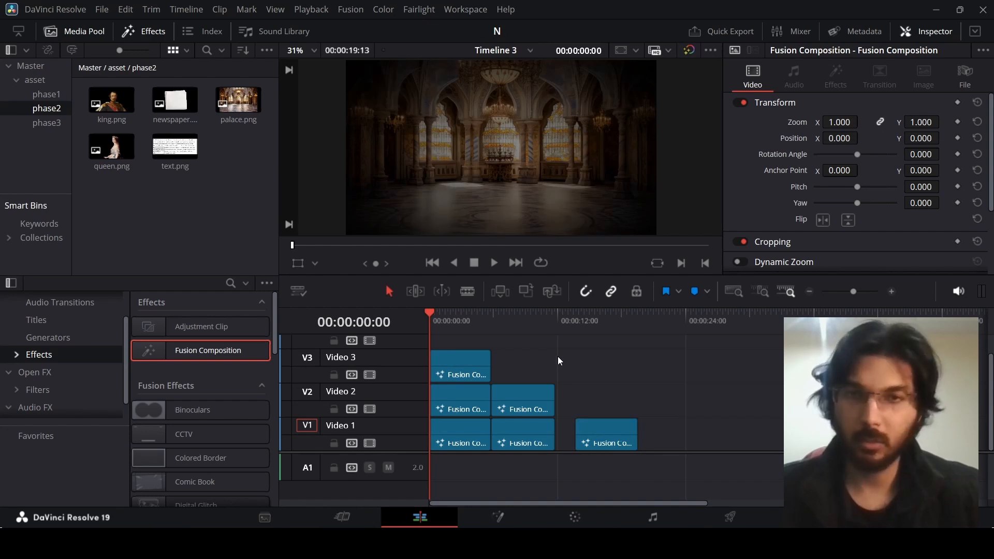
key("space")
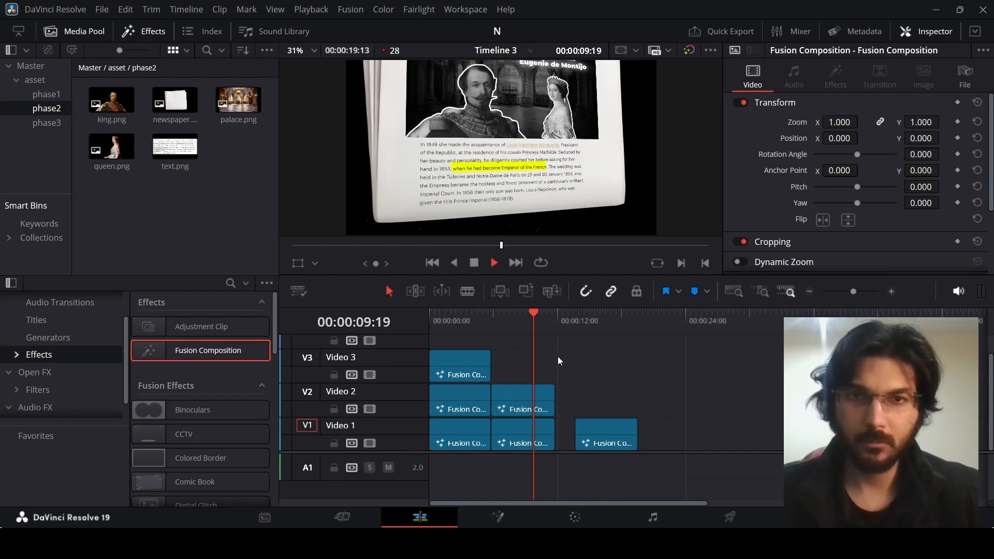
key("space")
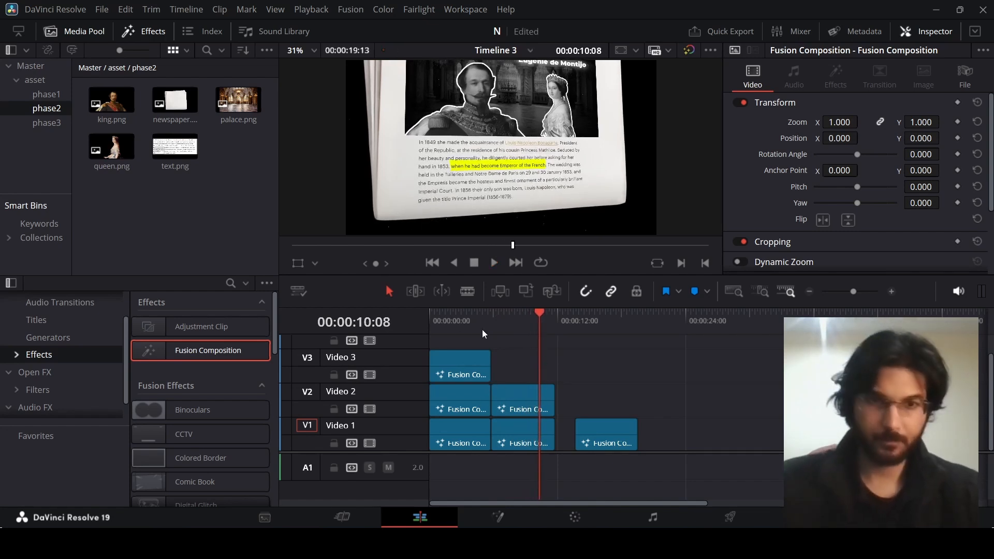
Open the new Fusion Composition clip on Video 1 in the Fusion page.
left_click(579, 326)
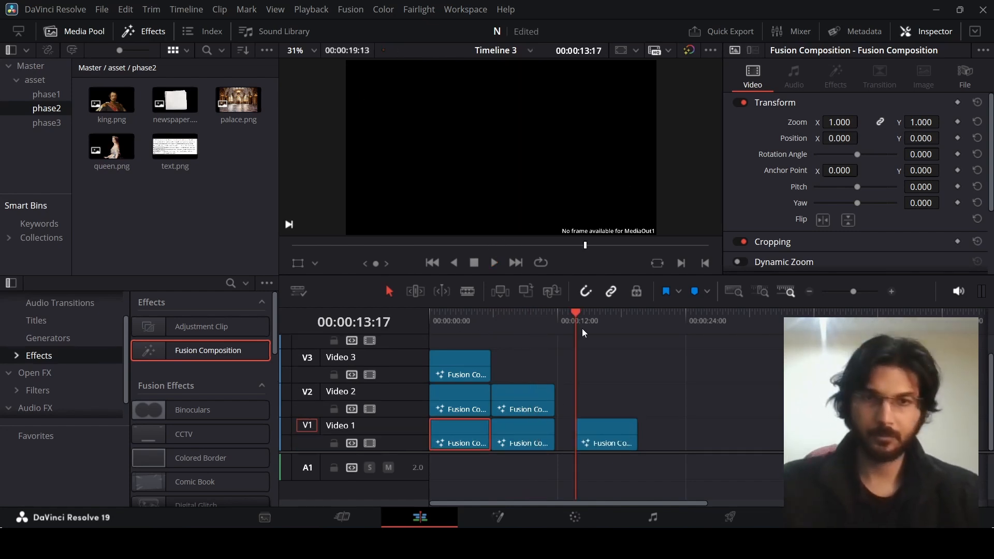
right_click(600, 428)
left_click(642, 346)
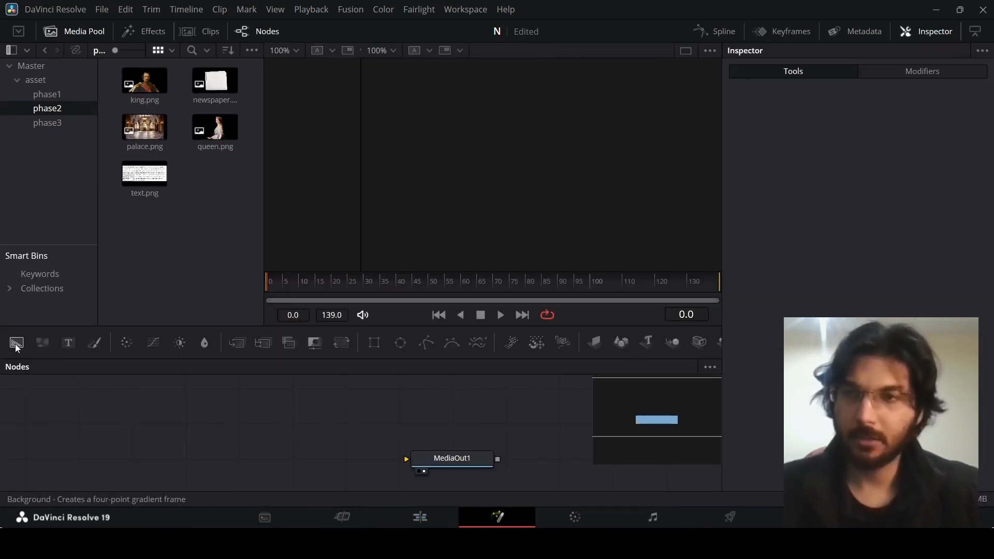
Add a Background node, merge palace.png over it, and connect the merge to MediaOut1.
left_click_drag(16, 342, 93, 460)
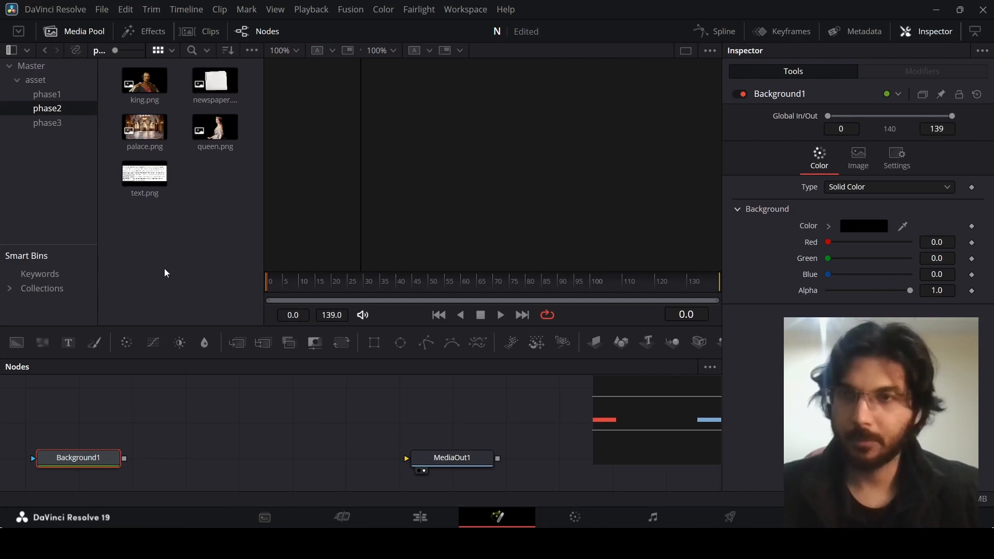
left_click_drag(147, 134, 123, 458)
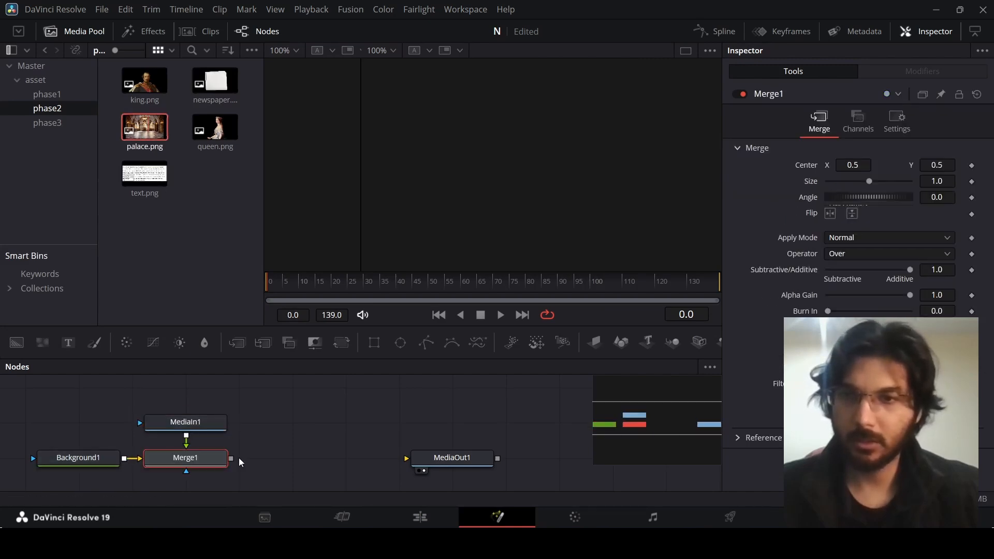
left_click_drag(232, 459, 434, 461)
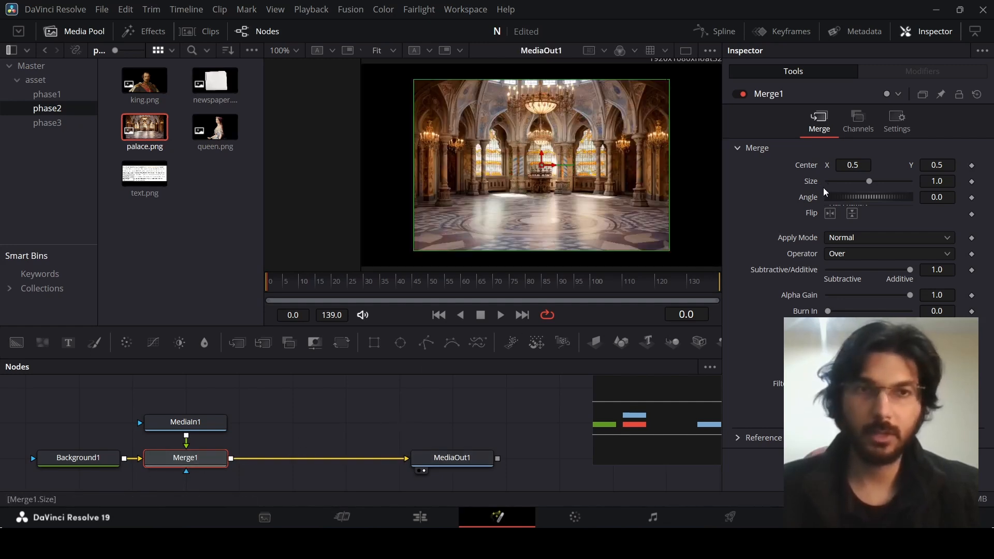
Set the size of Merge1 to 1.55 so the palace image fills the frame.
left_click_drag(870, 181, 879, 185)
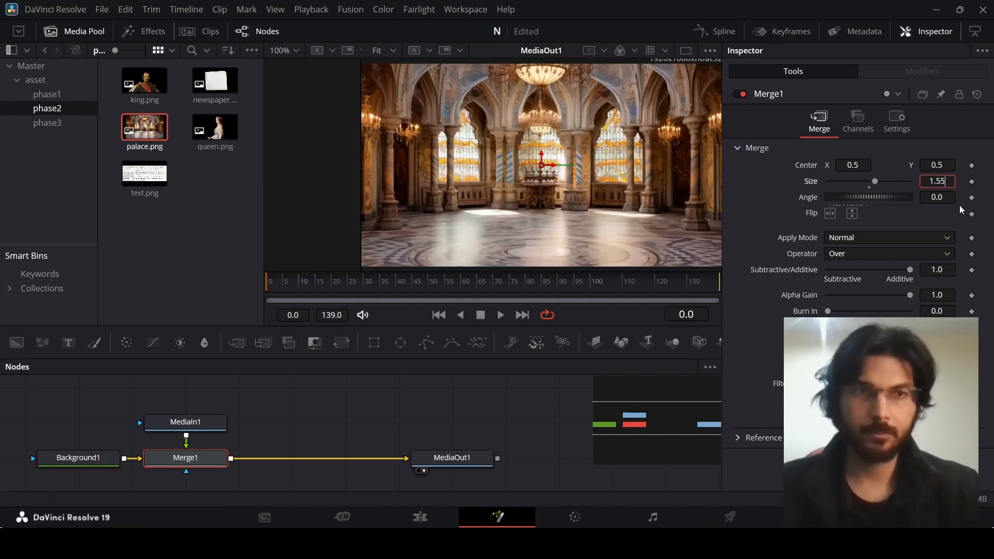
key("Tab")
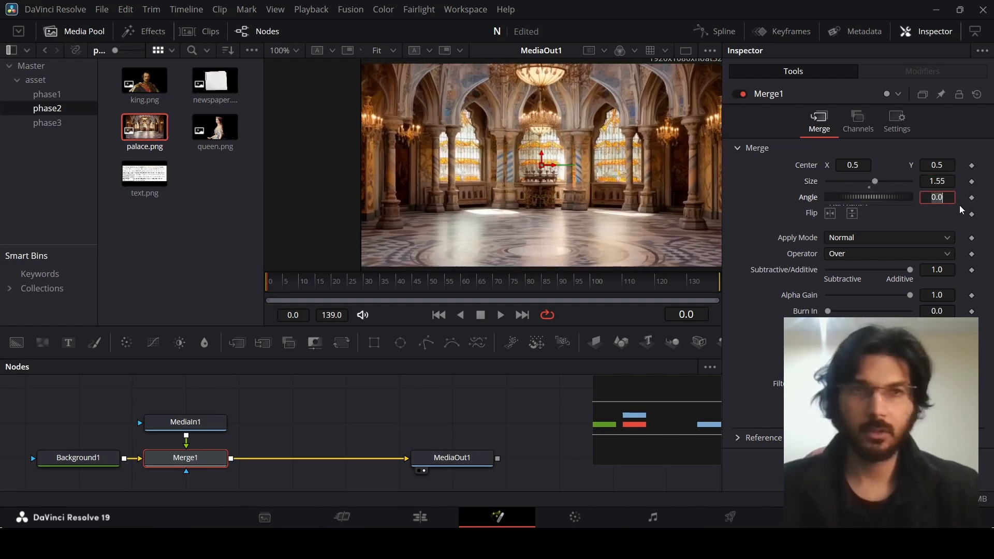
left_click(499, 397)
scroll(543, 175, "down", 1)
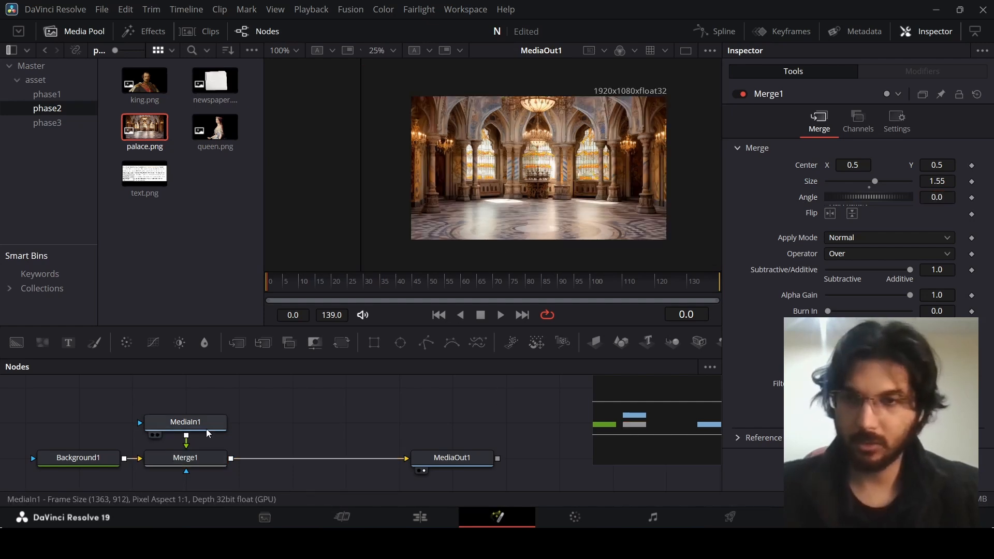
Insert a Vignette node between the palace image and Merge1, spacing the nodes apart.
left_click_drag(209, 434, 192, 398)
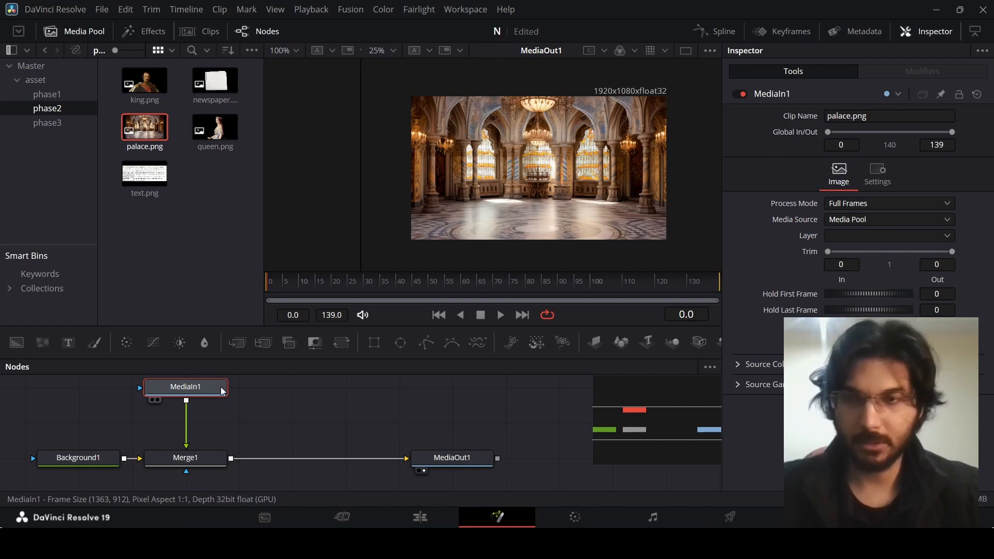
key("shift+space")
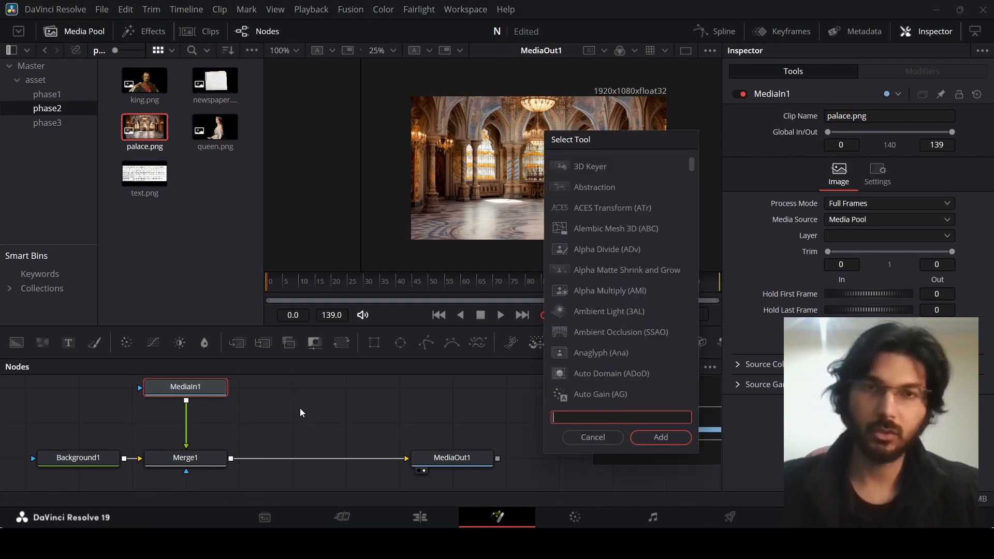
type("vig")
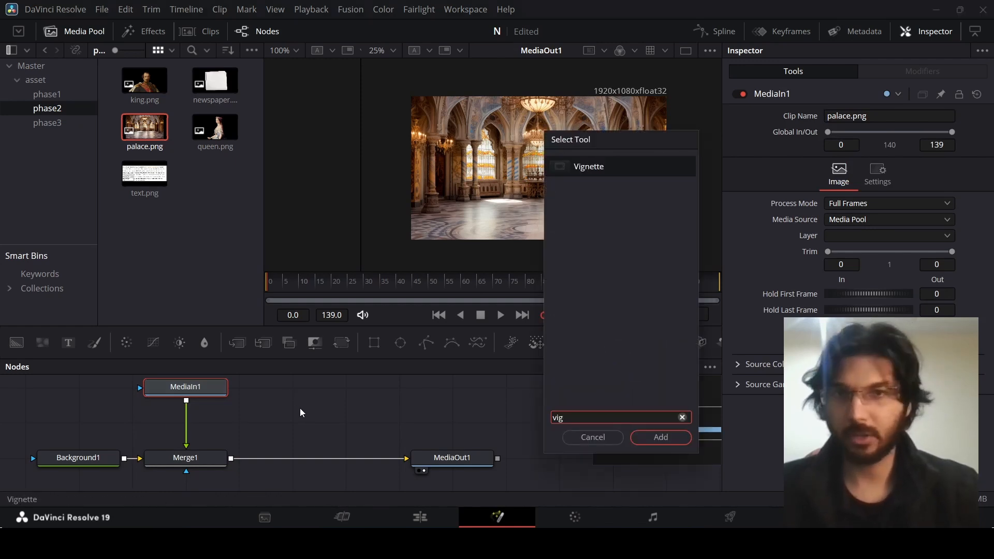
key("Return")
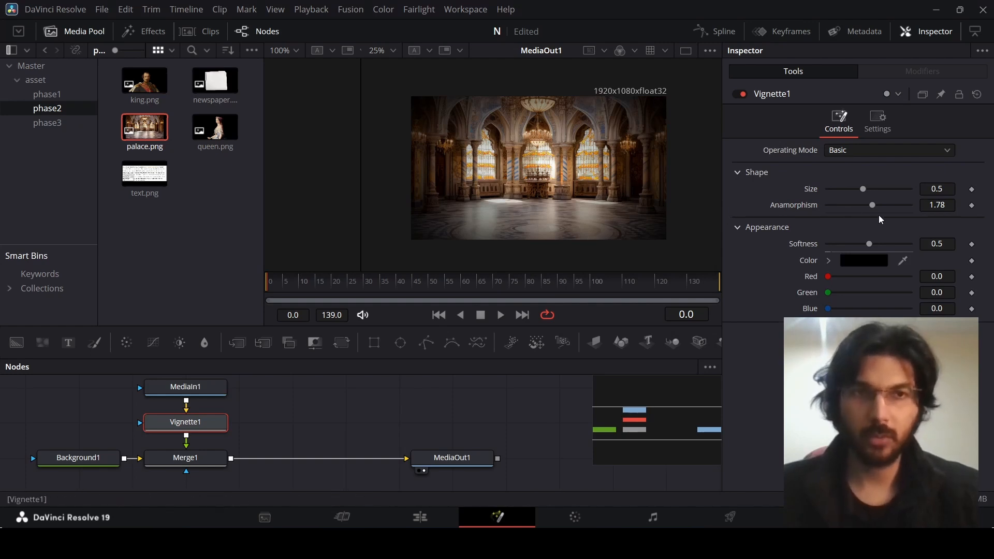
left_click(362, 404)
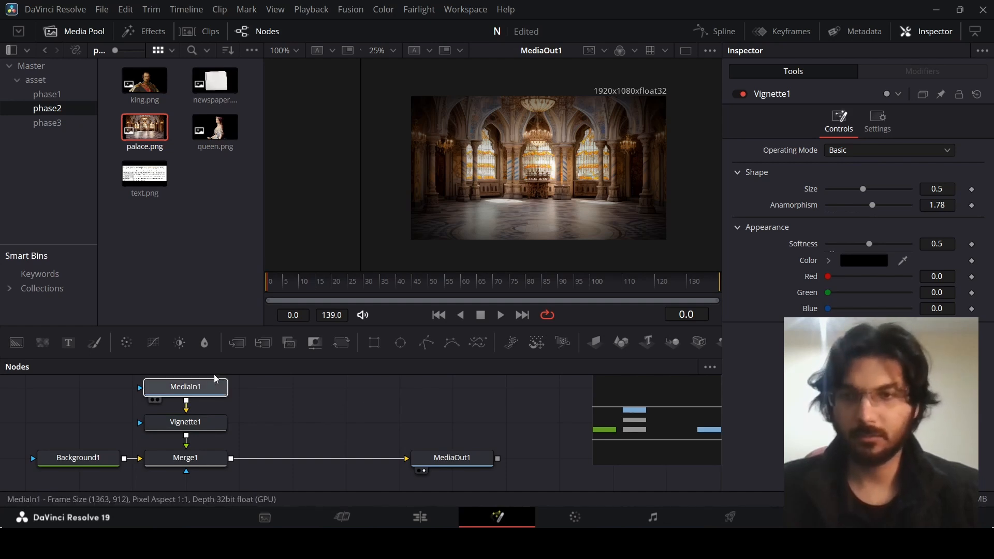
scroll(300, 424, "up", 2)
left_click_drag(211, 435, 218, 403)
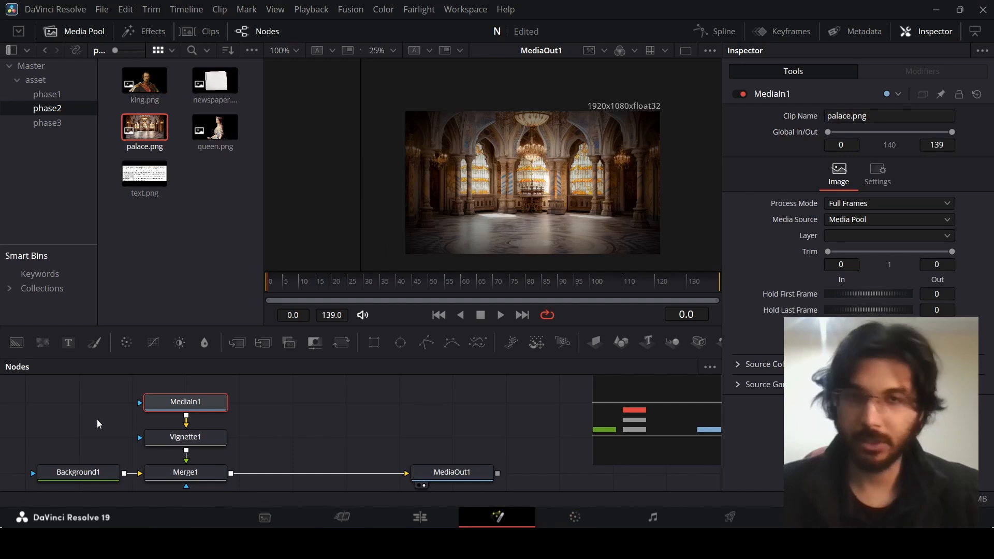
Add a Color Corrector after Merge1 and tint the master range toward warm red-orange with strength 0.0925.
left_click(201, 477)
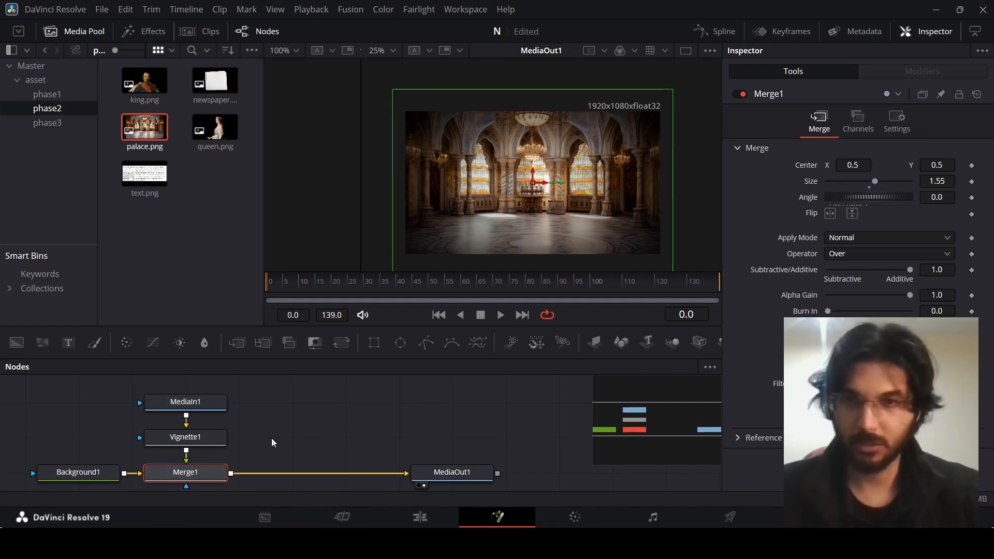
left_click(124, 342)
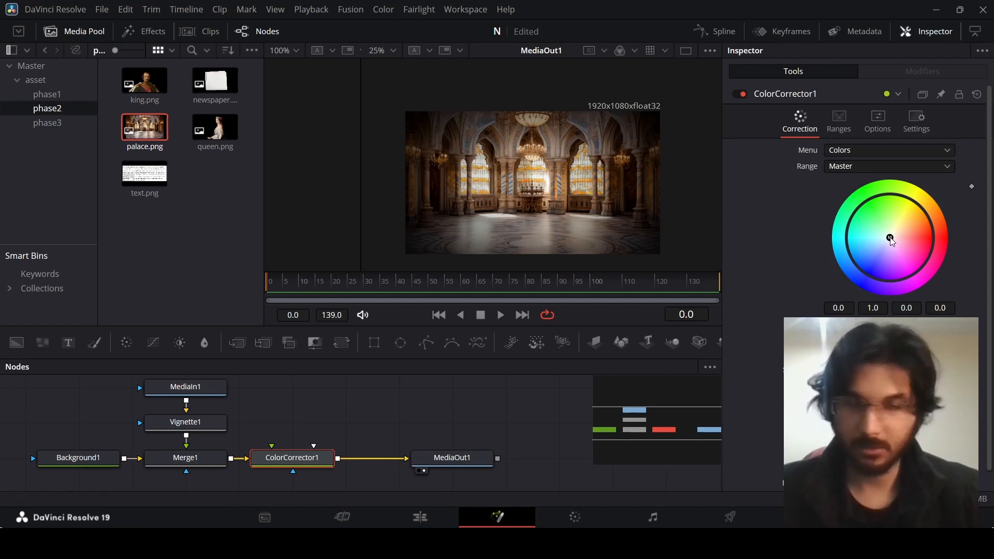
left_click_drag(894, 238, 898, 237)
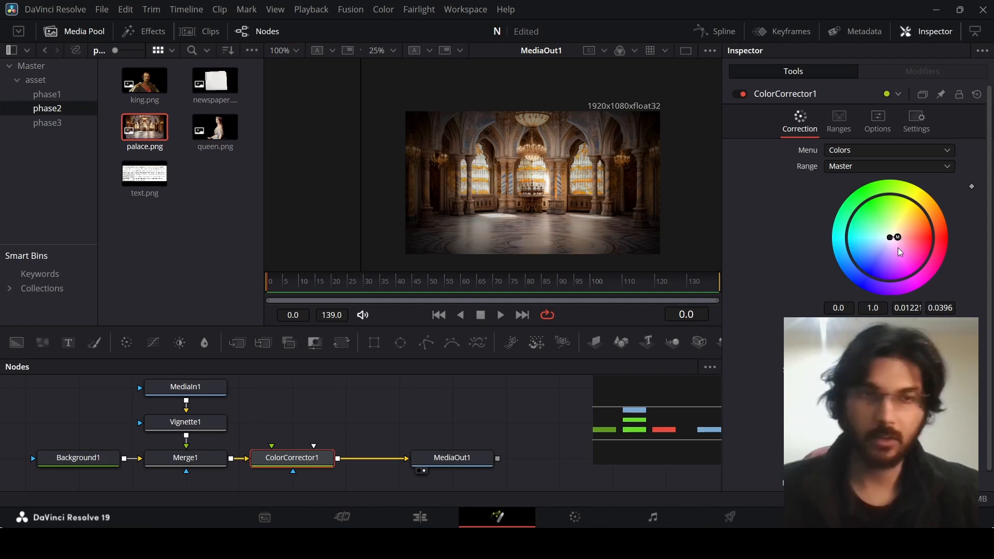
scroll(502, 182, "up", 5)
scroll(525, 182, "down", 2)
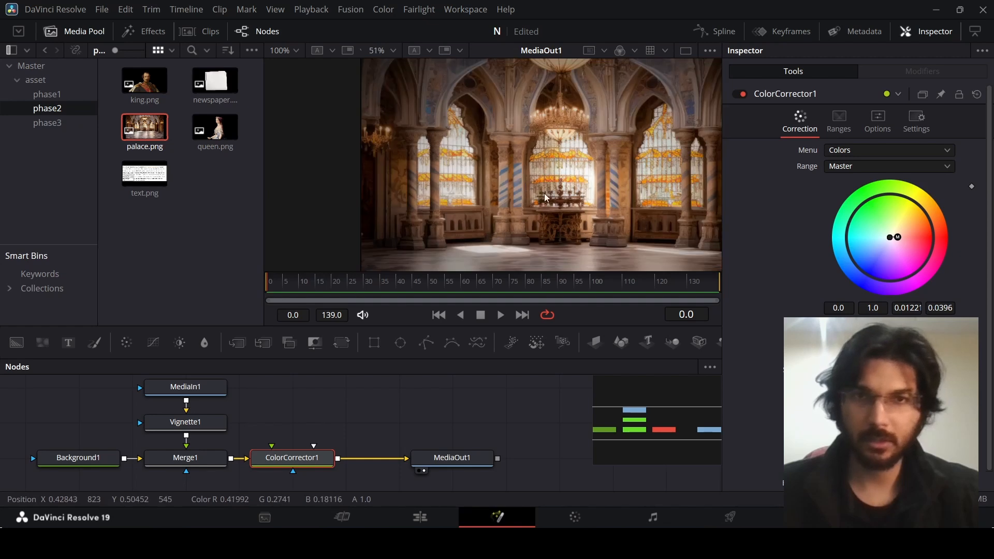
left_click_drag(900, 238, 902, 236)
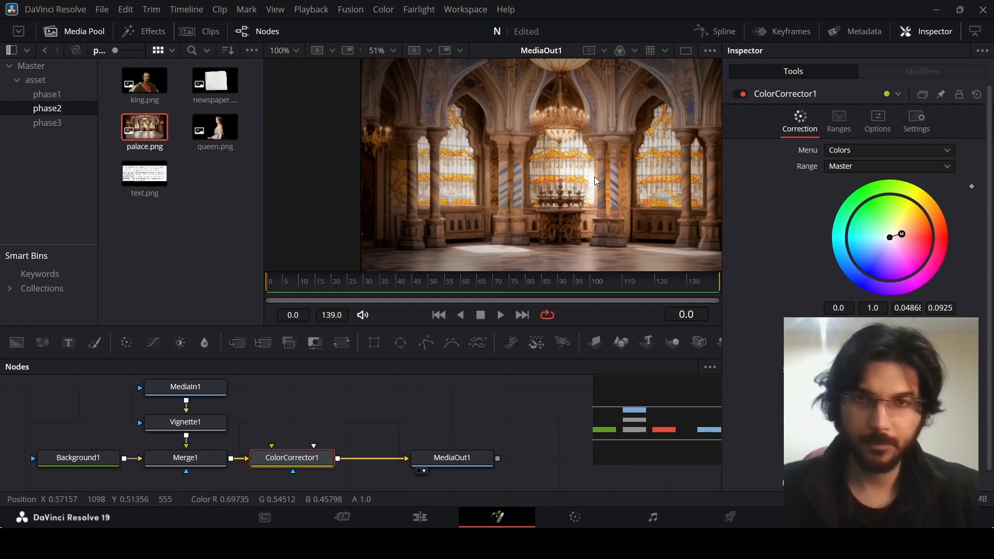
scroll(595, 176, "down", 1)
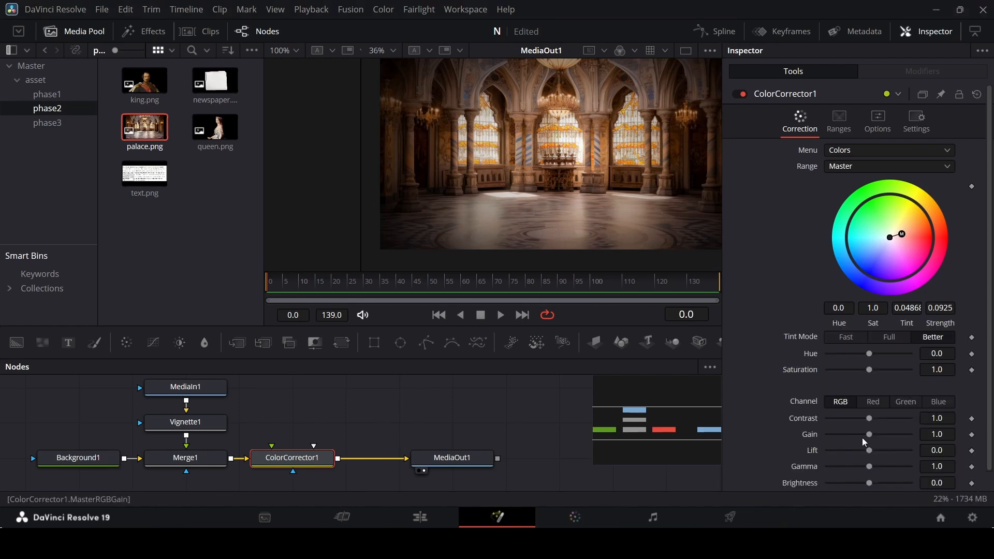
Set the Color Corrector's RGB gain to 0.5 to darken the palace.
left_click(936, 434)
type("0.5")
key("Tab")
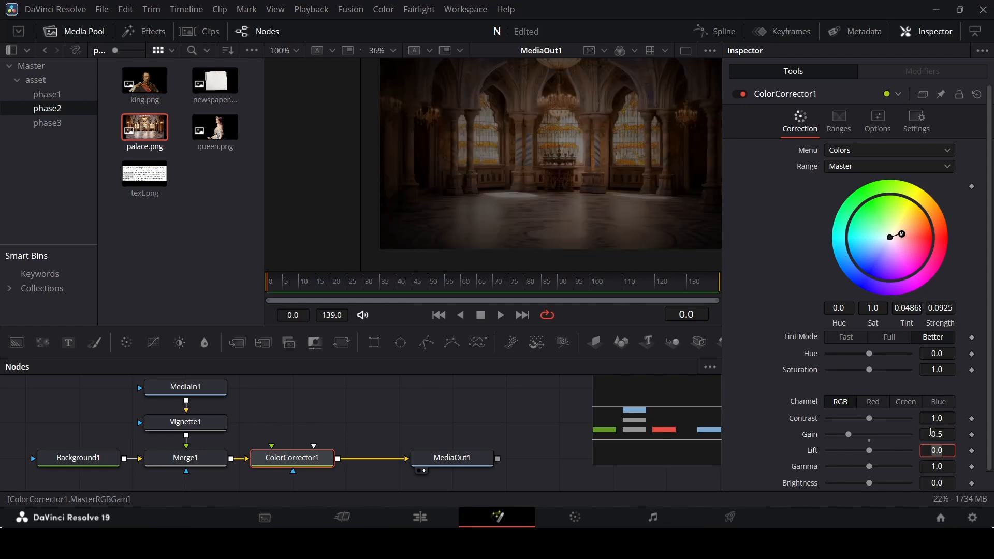
left_click(465, 406)
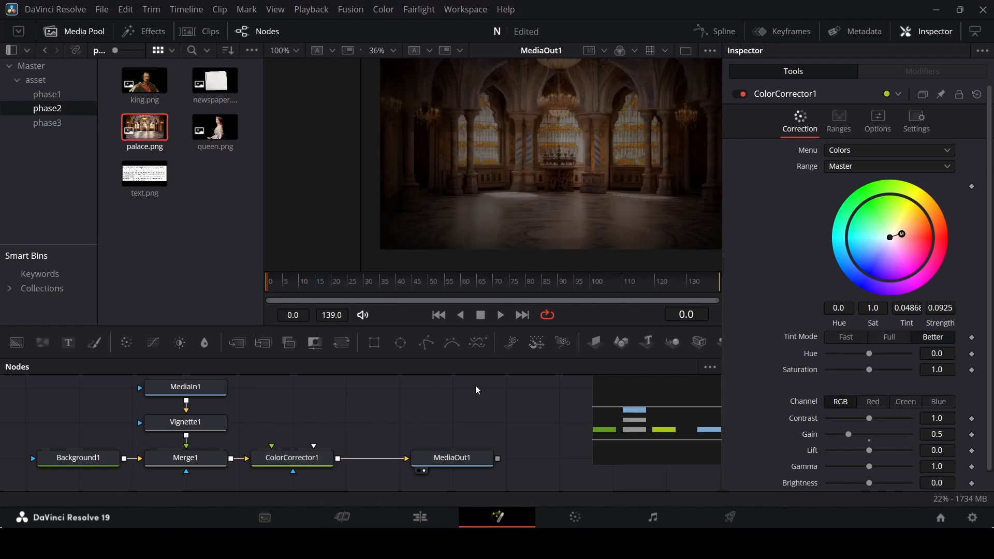
Fine-tune the Color Corrector's warm master tint on the color wheel.
left_click(303, 459)
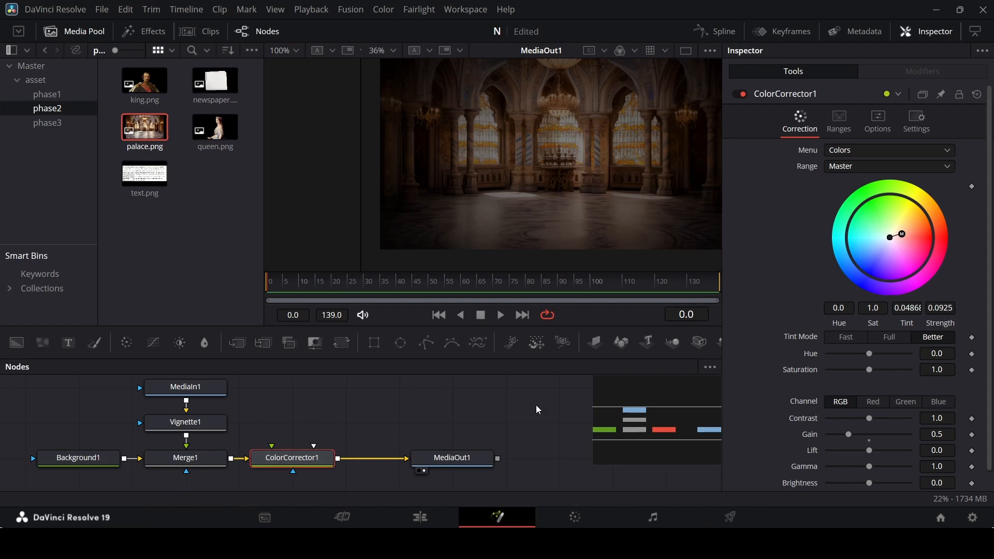
left_click_drag(906, 238, 907, 240)
mouse_move(906, 239)
left_mouse_down()
mouse_move(918, 231)
mouse_move(909, 237)
left_mouse_up()
Return to the Edit page, place a new Fusion Composition on Video 2 above the palace clip, and open it in Fusion.
left_click(424, 515)
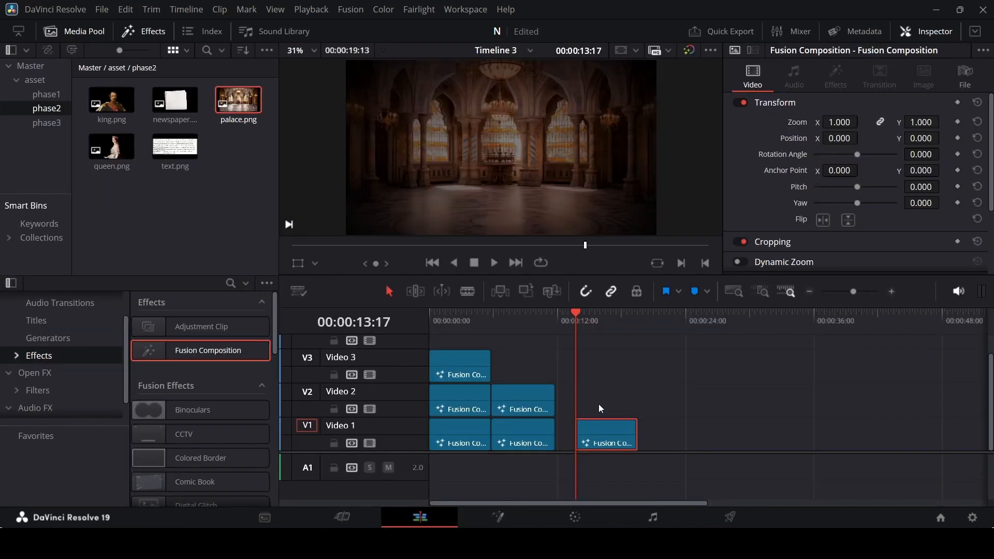
left_click_drag(205, 351, 639, 408)
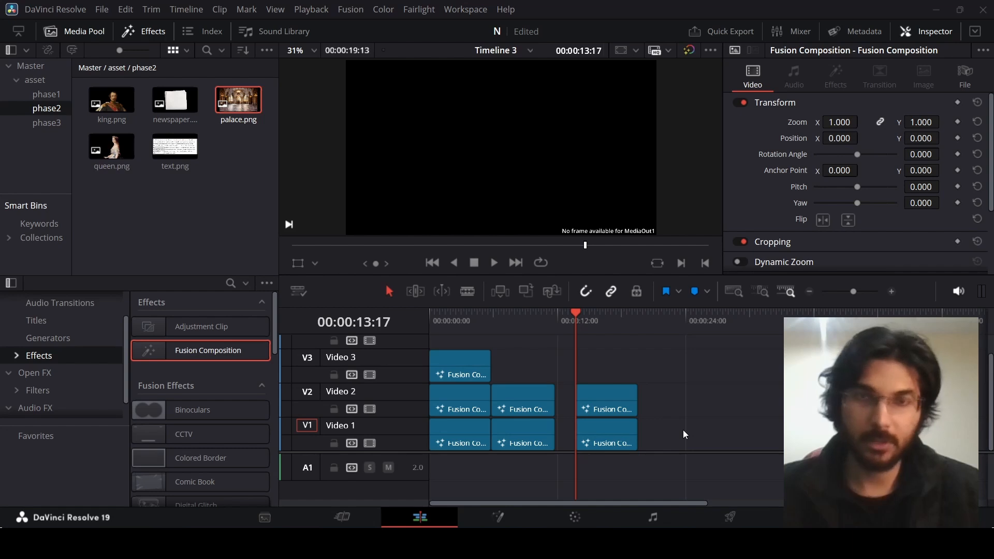
right_click(595, 394)
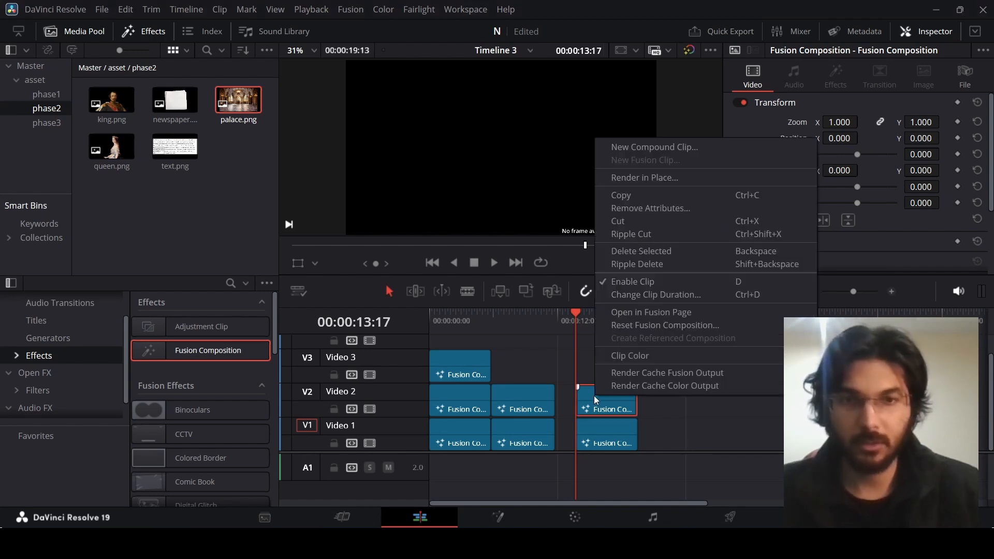
left_click(647, 318)
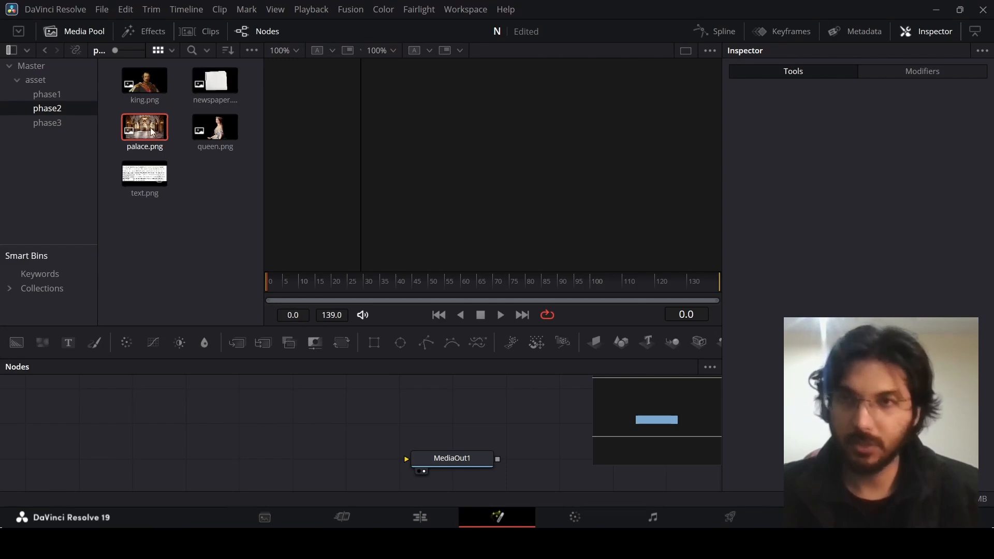
Build a Background node chained into Merge1 and Merge2, feeding a separate king.png image into each Merge.
left_click_drag(144, 82, 186, 423)
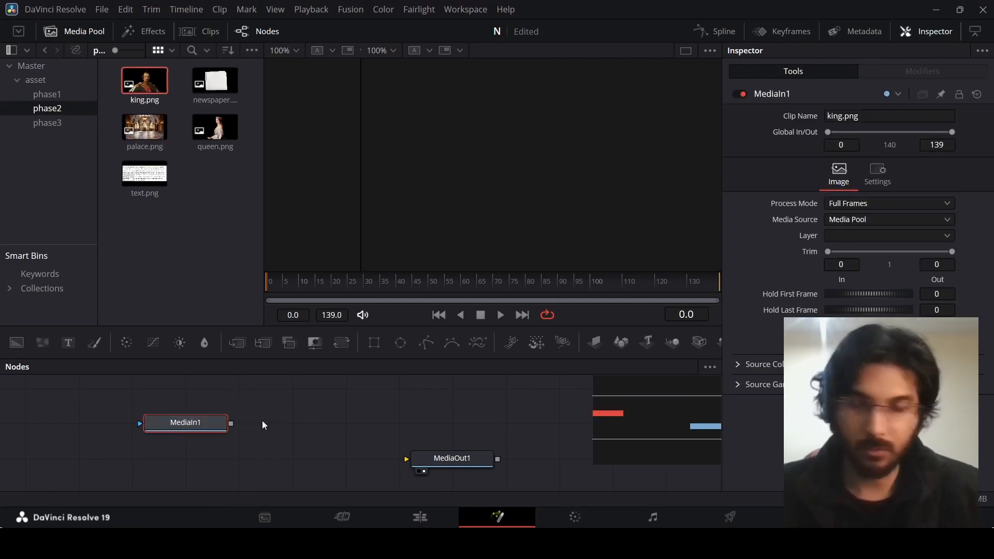
left_click_drag(17, 343, 78, 458)
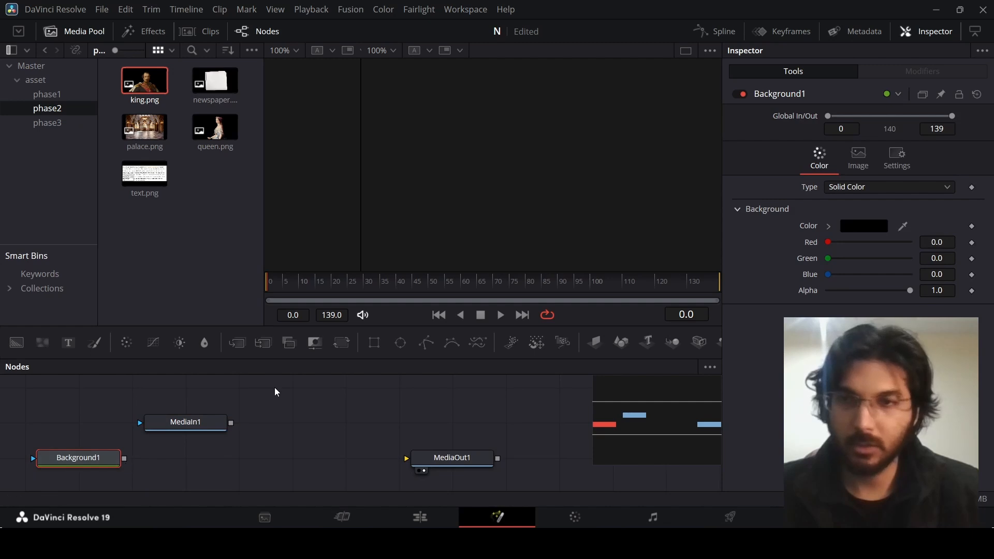
left_click(238, 344)
left_click(238, 342)
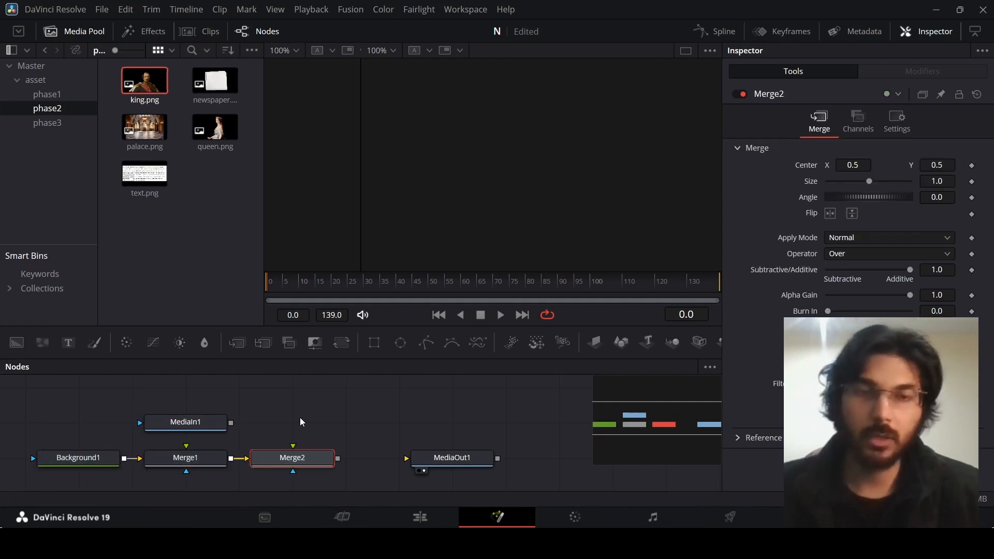
left_click_drag(232, 426, 211, 392)
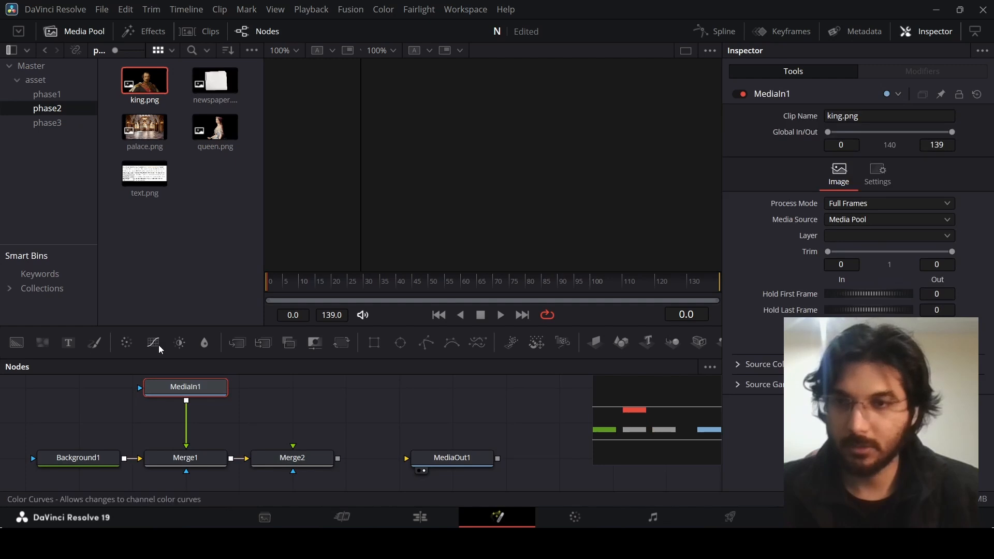
left_click_drag(148, 89, 319, 473)
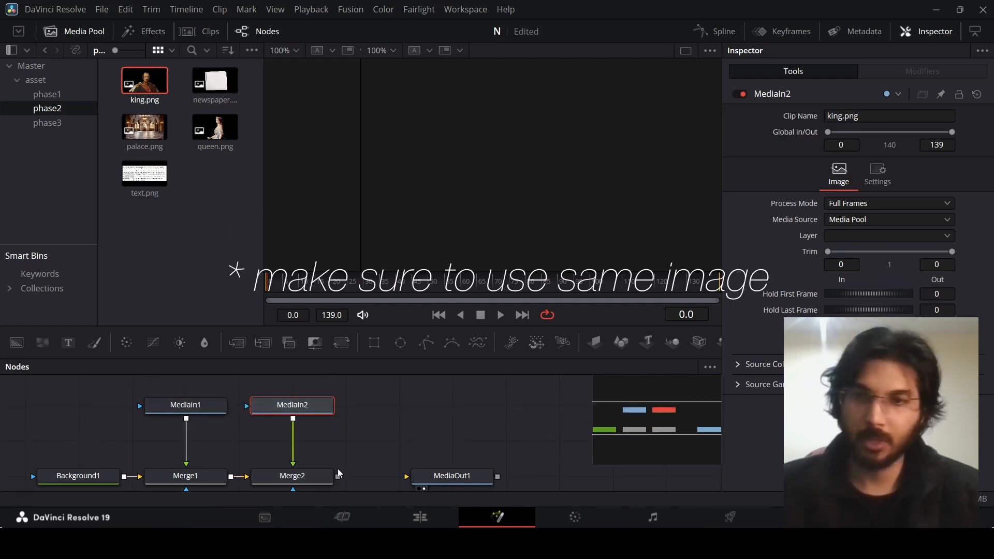
Add a MultiMerge after Merge2, spacing it and MediaOut1 apart from the other nodes.
scroll(338, 455, "down", 1)
scroll(354, 449, "up", 1)
left_click_drag(430, 472, 537, 472)
left_click(311, 475)
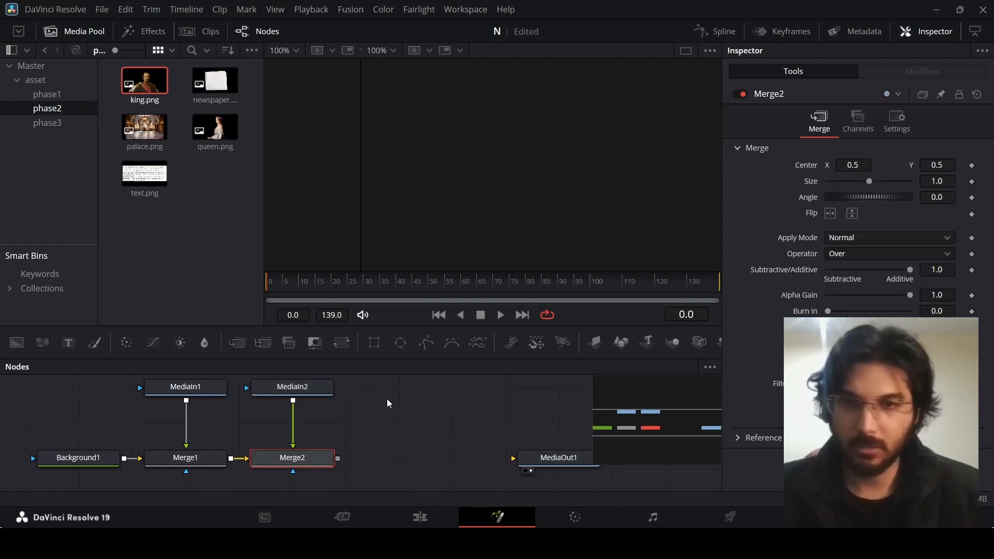
left_click(265, 344)
left_click_drag(293, 465, 471, 450)
scroll(485, 469, "up", 1)
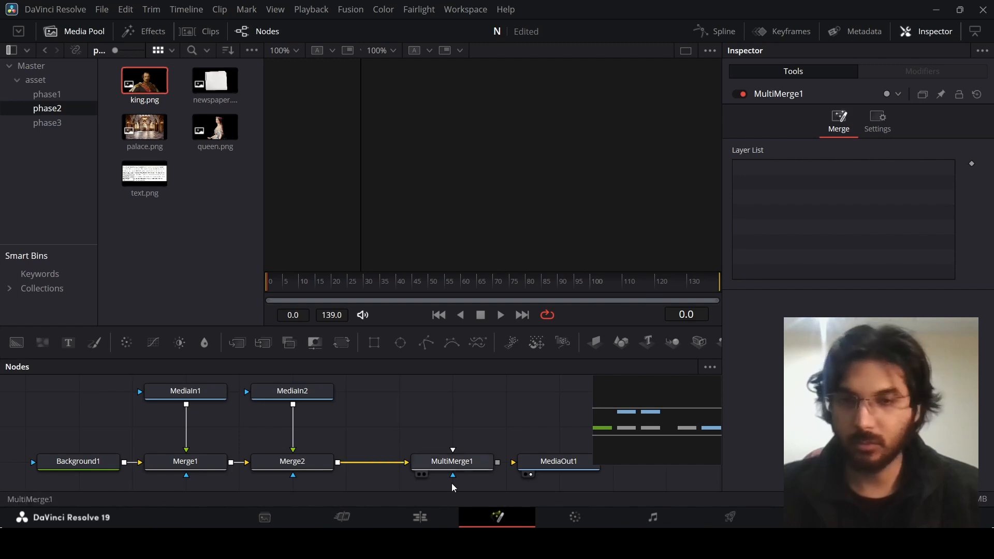
Review the finished king scene in the timeline at 00:00:01:12, then reopen the new Video 2 composition in Fusion.
left_click(444, 517)
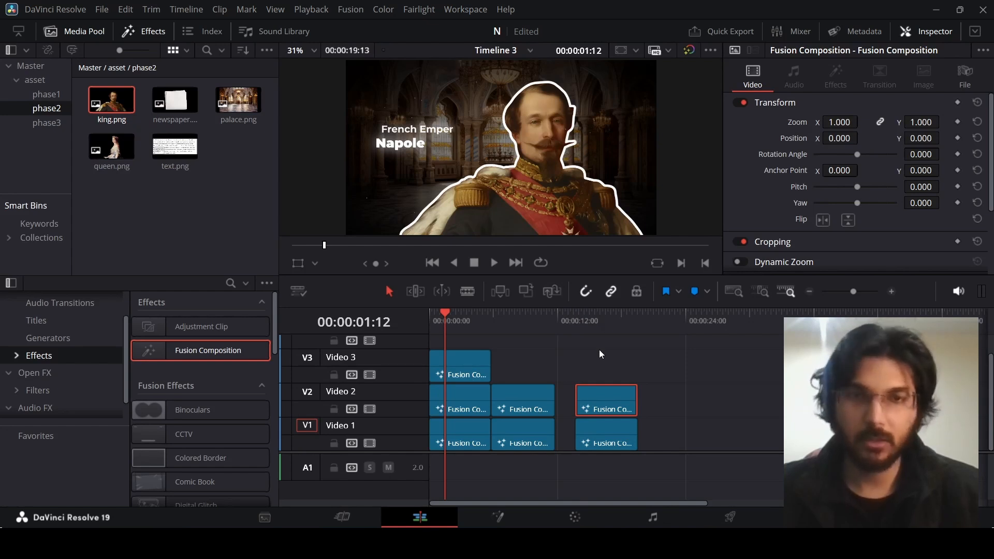
left_click(586, 323)
right_click(599, 407)
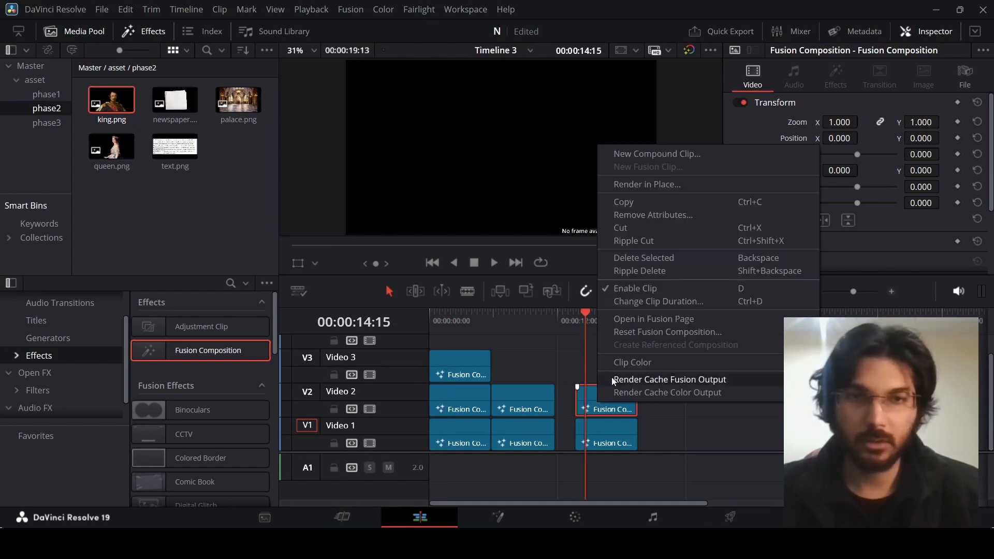
left_click(640, 319)
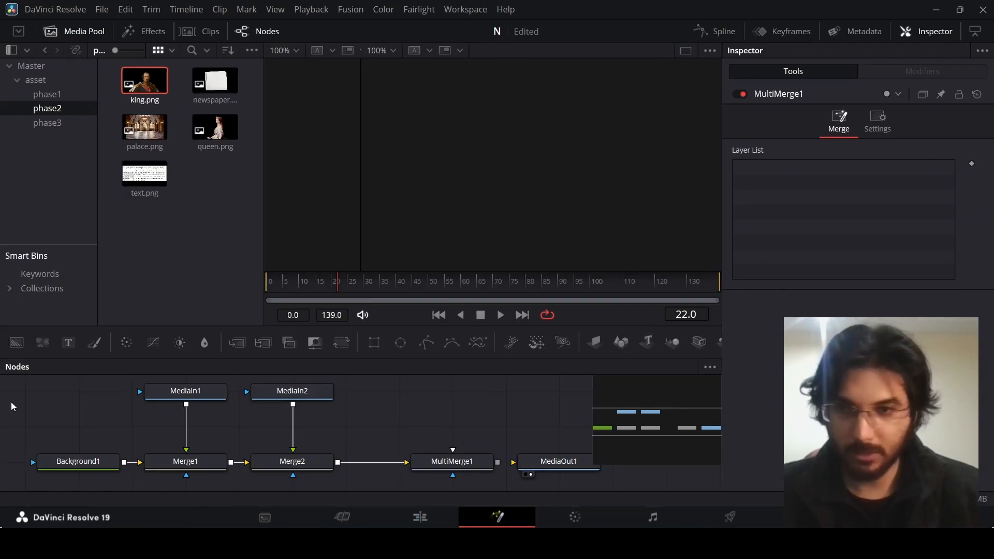
left_click_drag(34, 401, 416, 480)
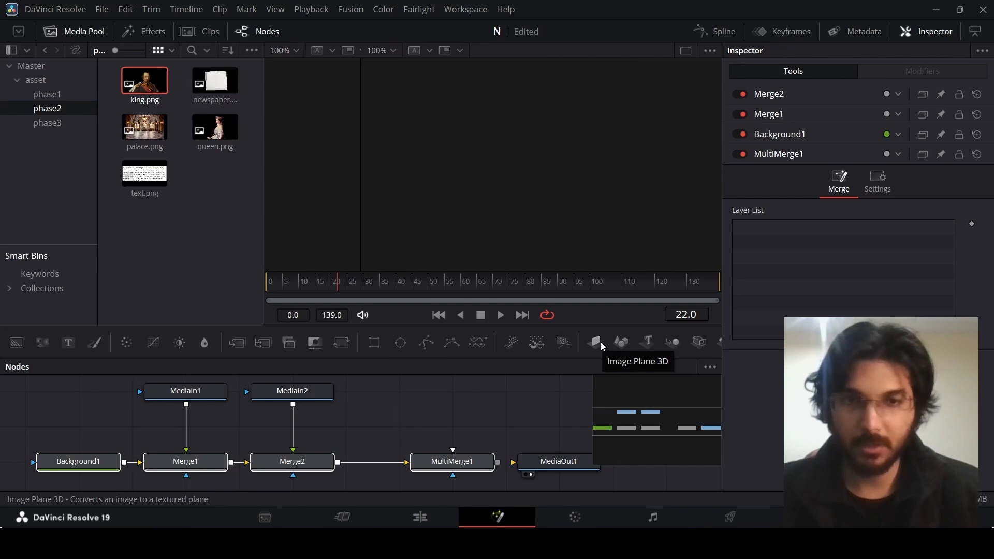
left_click(501, 413)
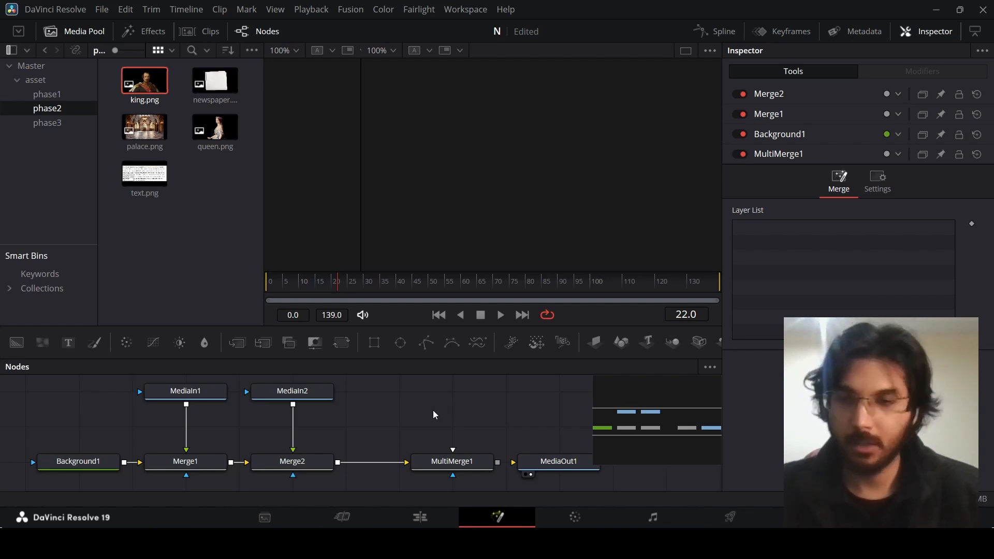
left_click_drag(53, 393, 322, 473)
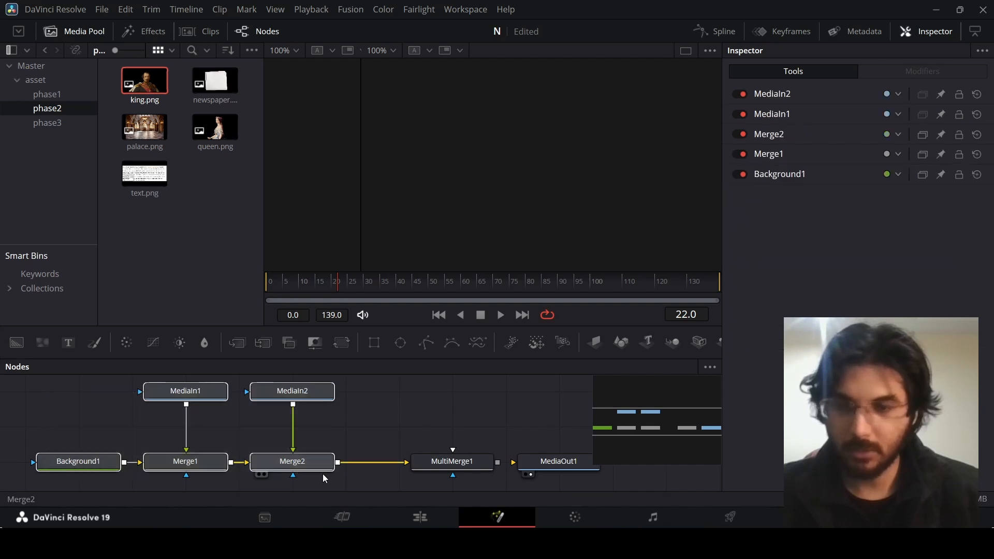
left_click(419, 413)
Show MultiMerge1 in the first viewer and widen that viewer.
left_click(459, 461)
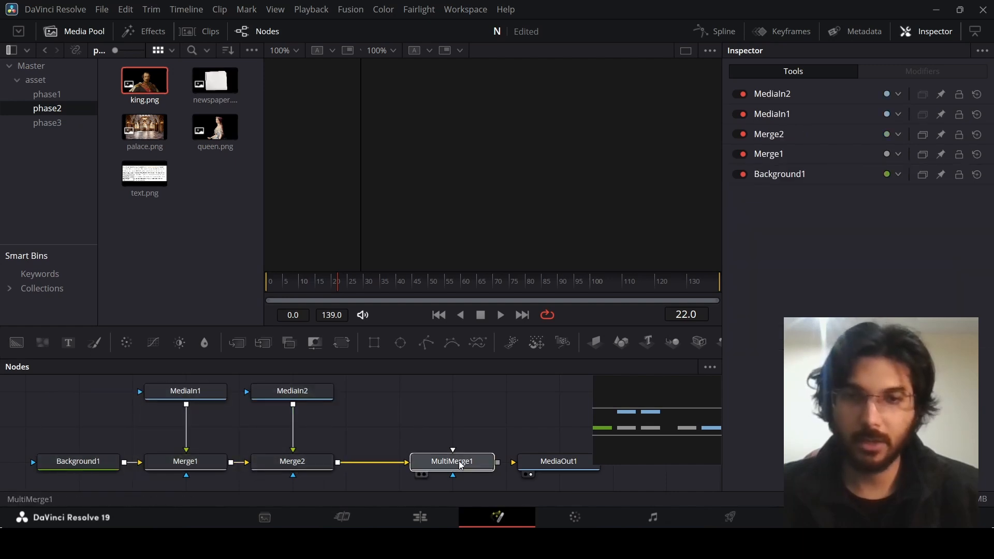
key("1")
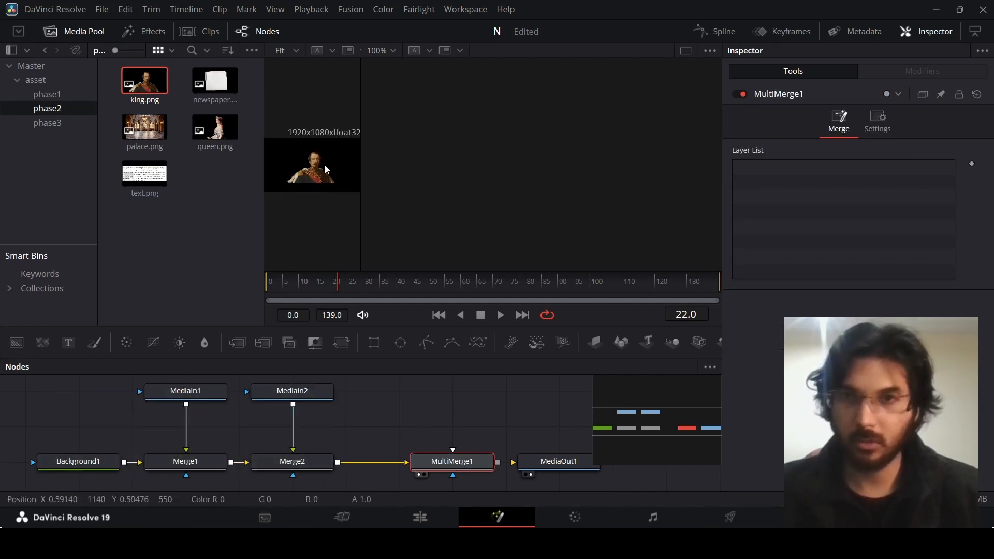
left_click_drag(361, 172, 669, 182)
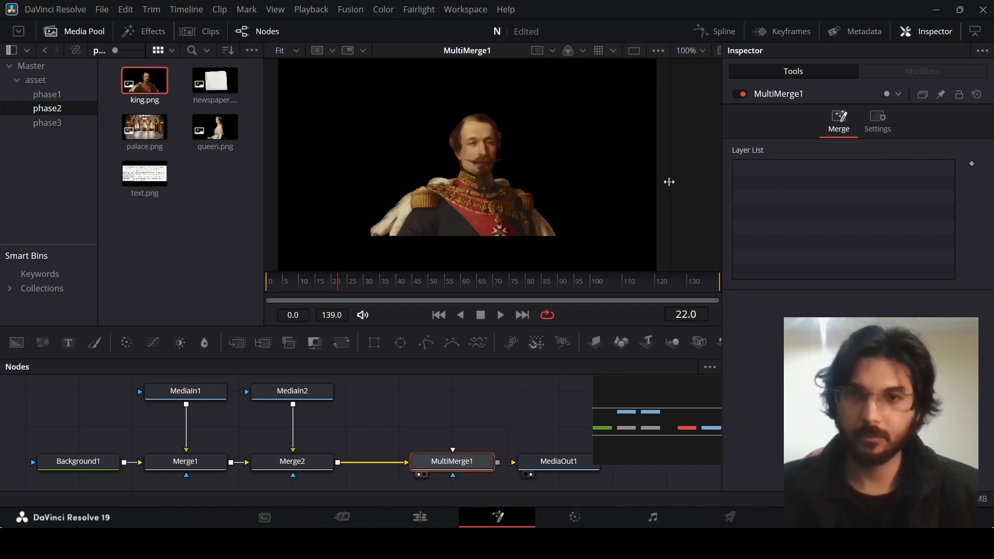
Detach the first king image from Merge1 and add a new Background node followed by a Matte Control above it.
left_click(190, 404)
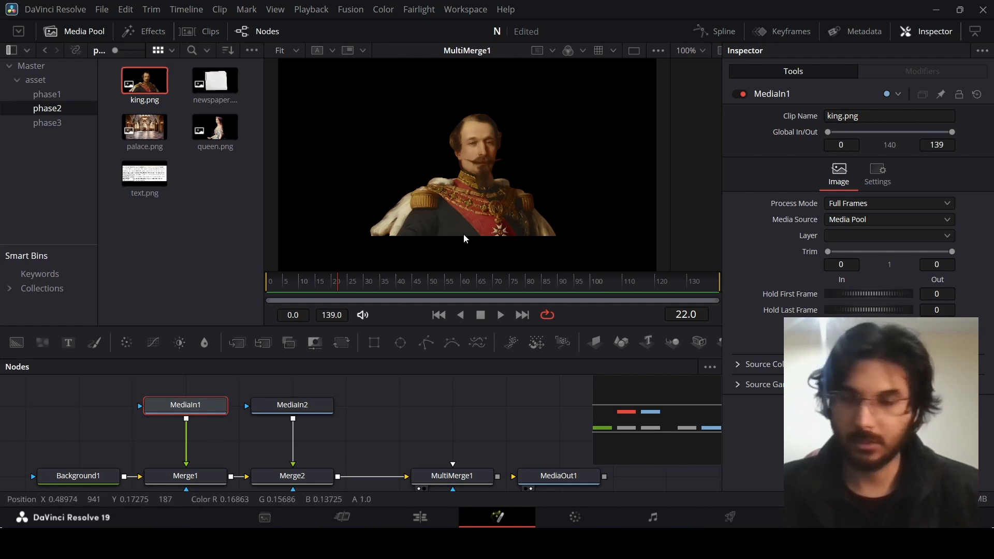
left_click_drag(187, 460, 99, 407)
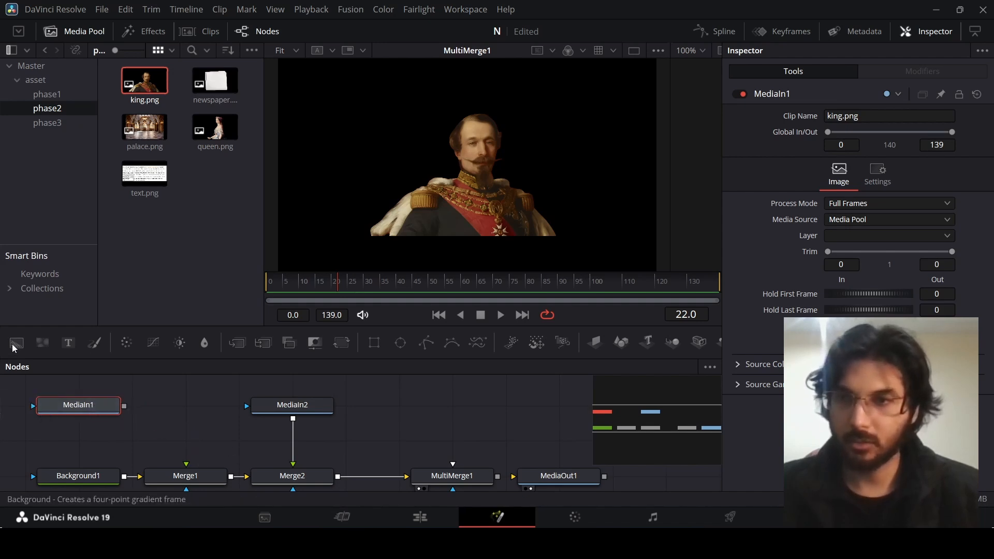
left_click_drag(16, 342, 183, 433)
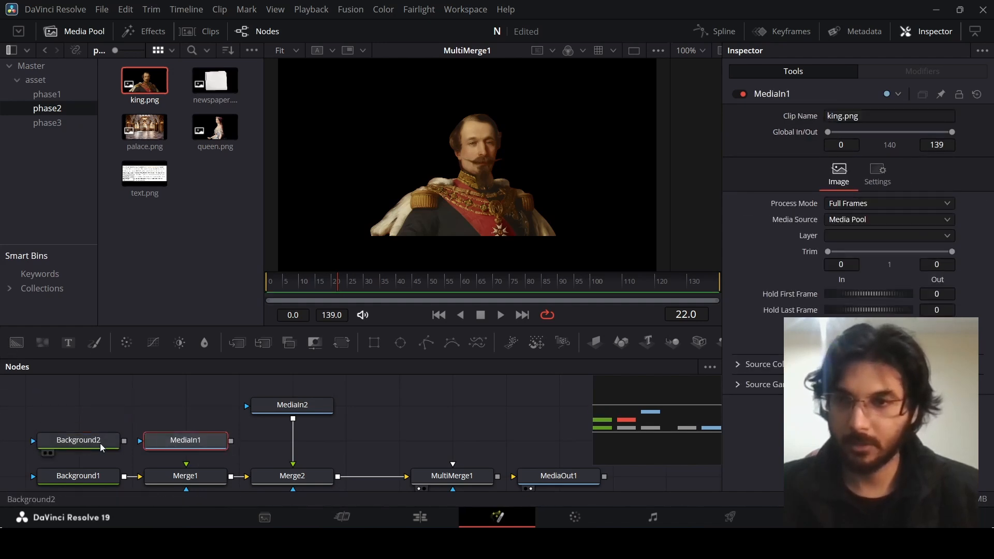
left_click_drag(100, 443, 101, 406)
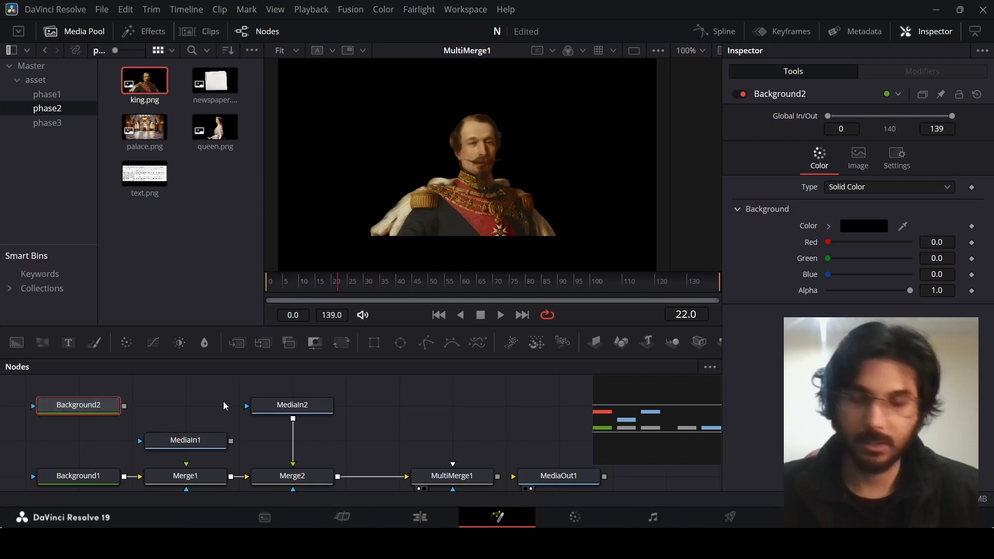
left_click(316, 344)
left_click_drag(220, 447, 113, 447)
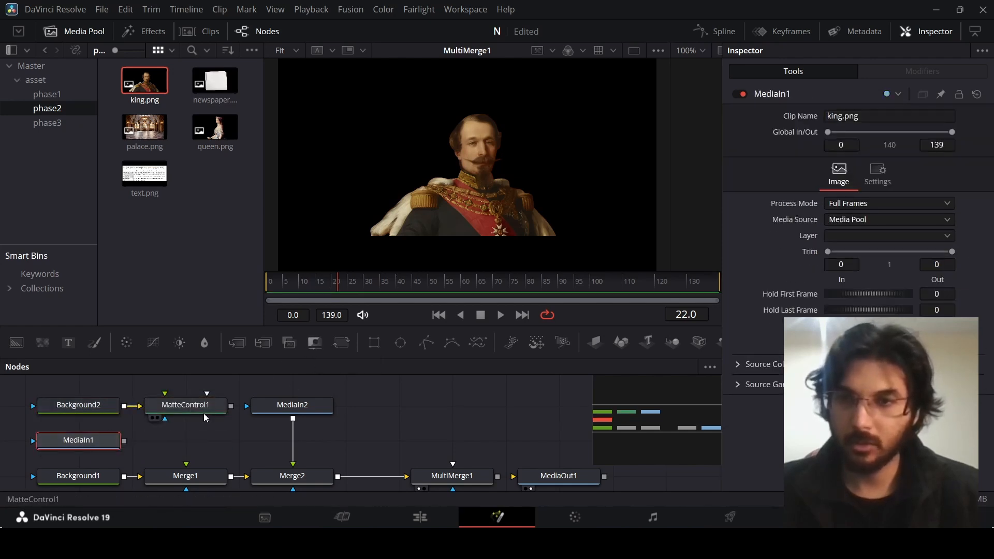
Add a Delta Keyer after MatteControl1, keeping it in line with the Matte Control.
left_click(201, 411)
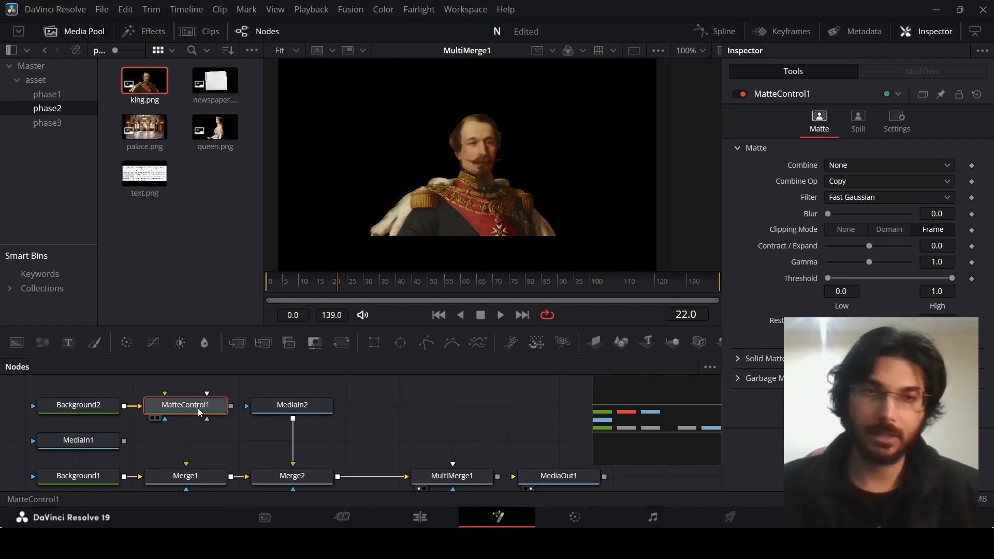
key("shift+space")
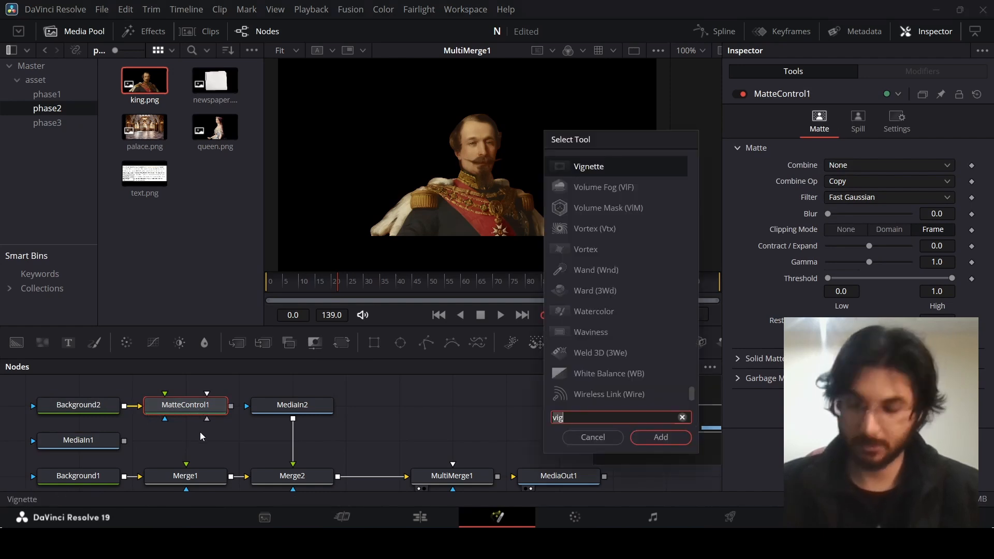
type("delta")
key("Return")
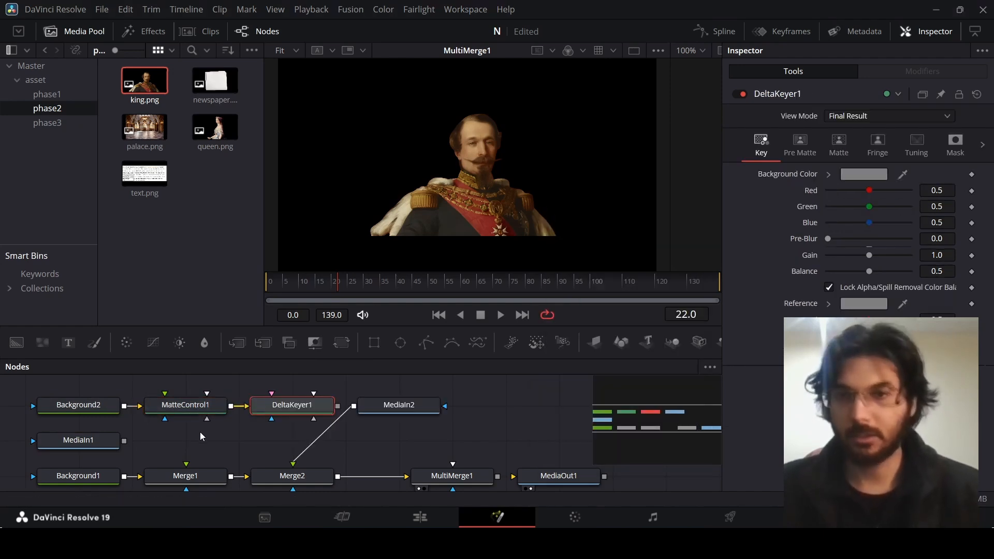
left_click_drag(299, 407, 197, 441)
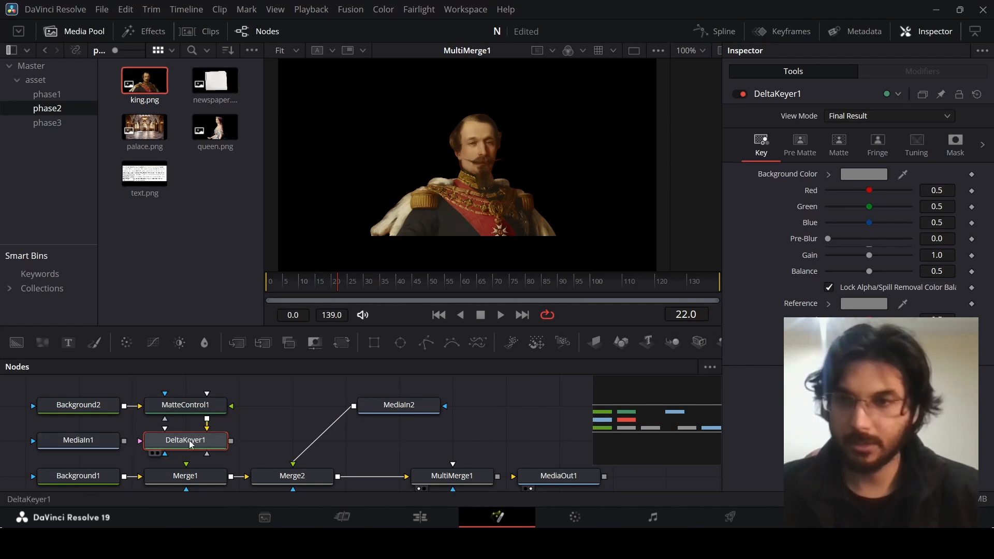
left_click_drag(189, 440, 296, 406)
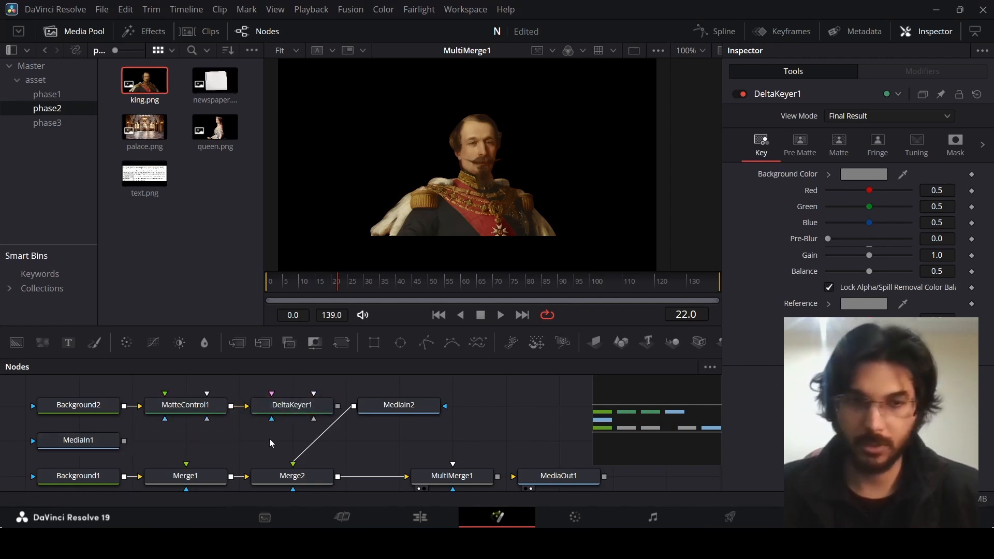
Connect MediaIn1 to the garbage matte inputs of both MatteControl1 and DeltaKeyer1.
left_click_drag(125, 441, 210, 421)
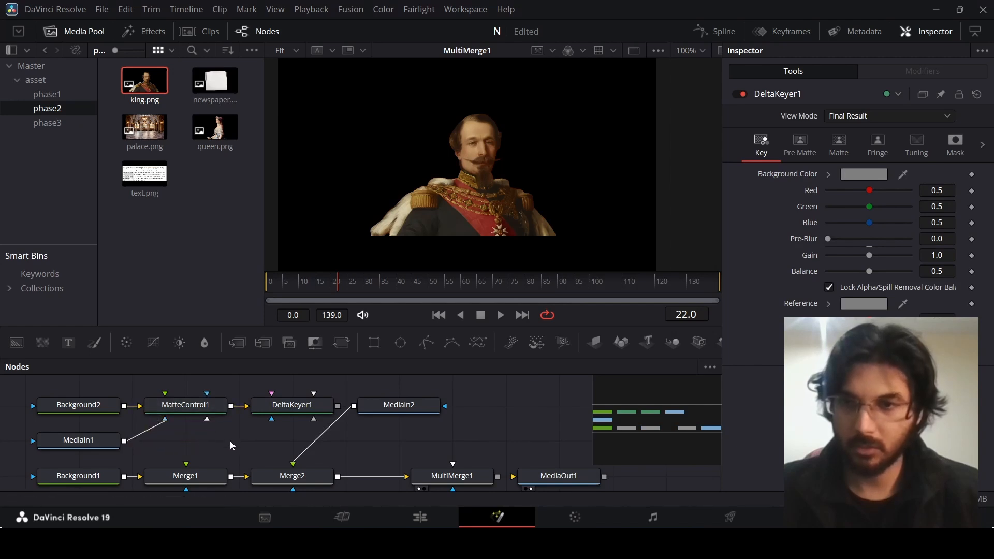
left_click_drag(125, 442, 316, 420)
left_click(290, 408)
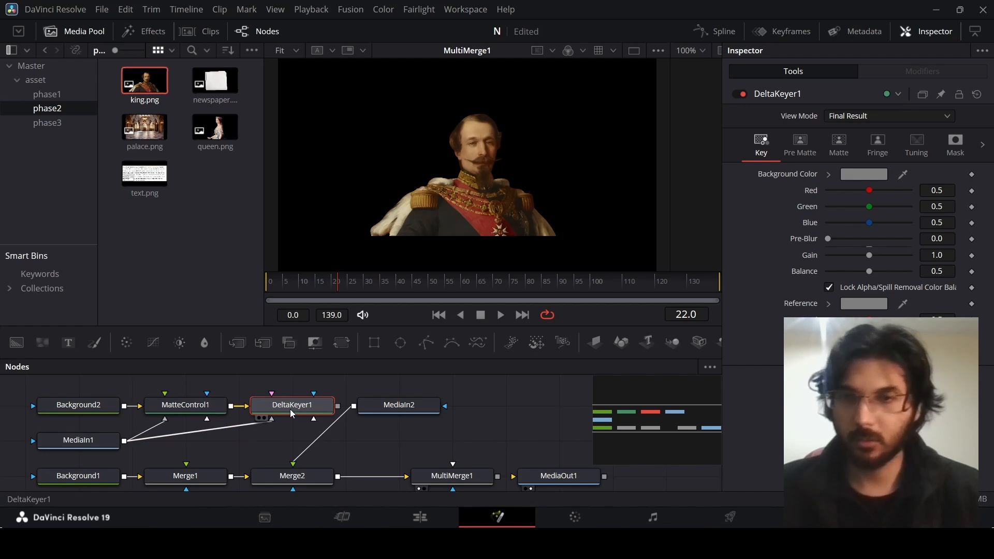
Set Background2's Green value to 1.0 for a pure green color, then select DeltaKeyer1.
left_click(91, 409)
left_click_drag(828, 259, 911, 258)
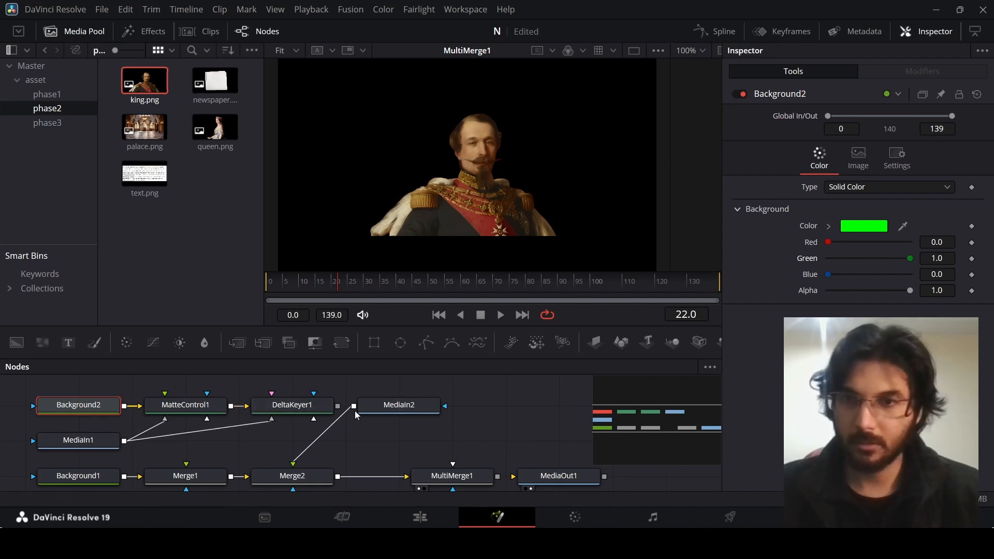
left_click(300, 409)
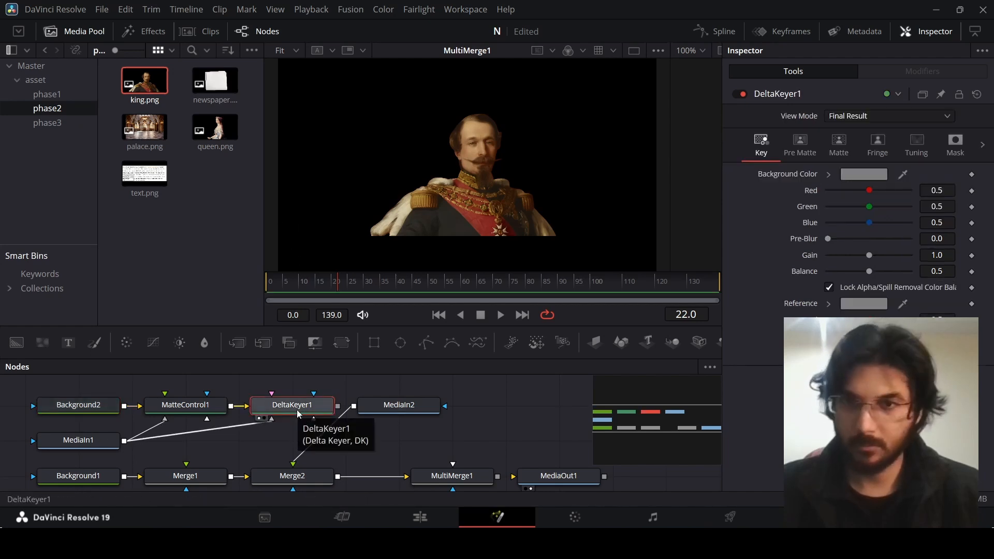
Sample the viewer's green as DeltaKeyer1's background color, then connect DeltaKeyer1 to Merge1's foreground and place it below MatteControl1.
key("1")
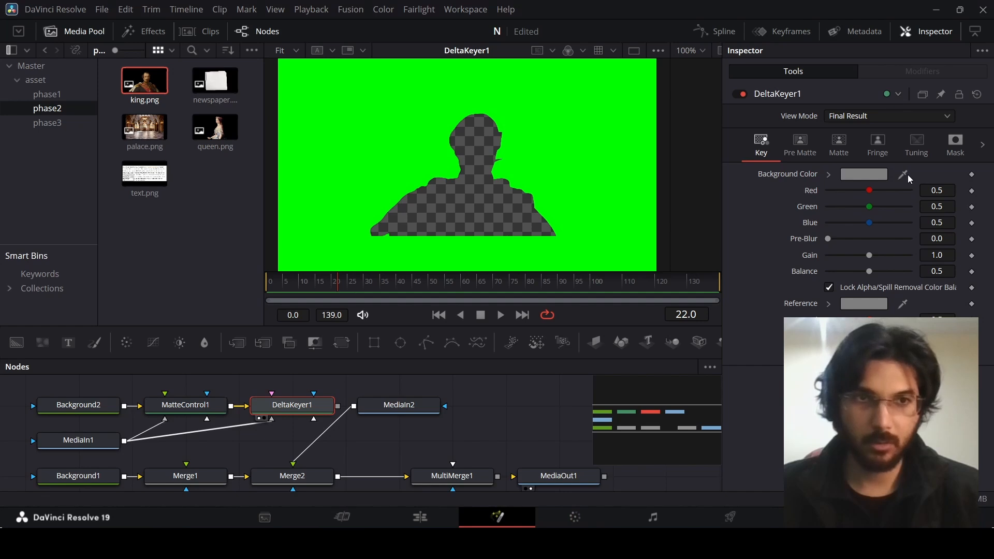
left_click_drag(903, 175, 617, 136)
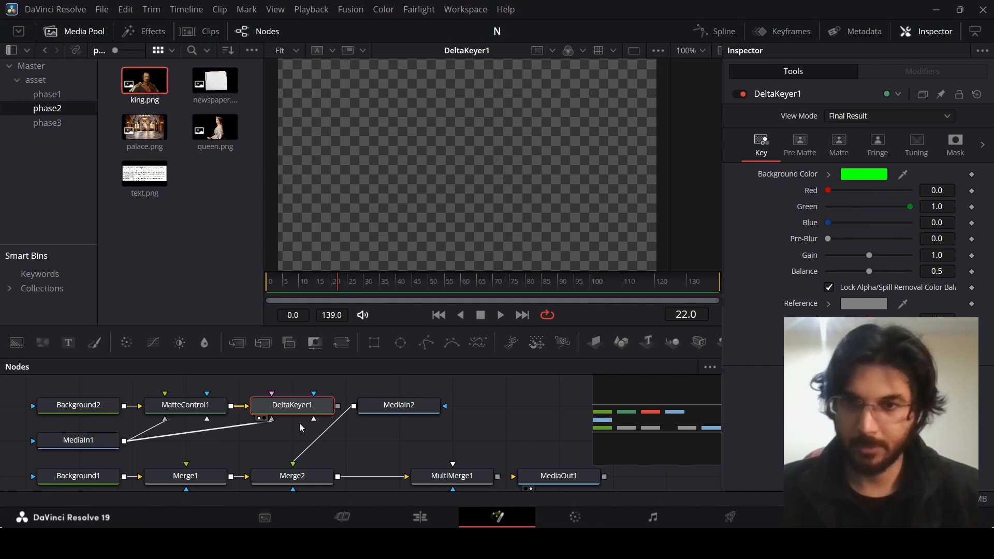
left_click_drag(338, 407, 195, 477)
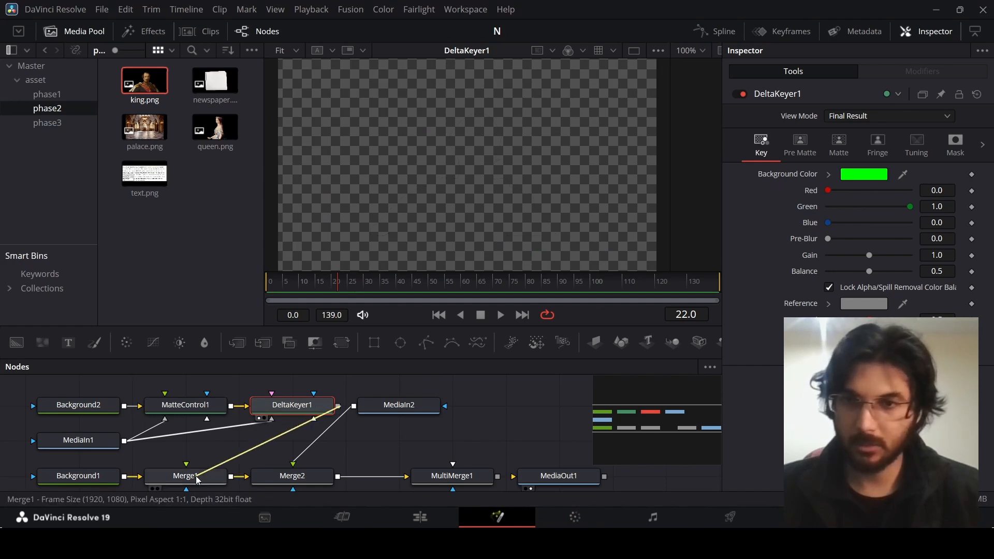
left_click_drag(314, 409, 208, 444)
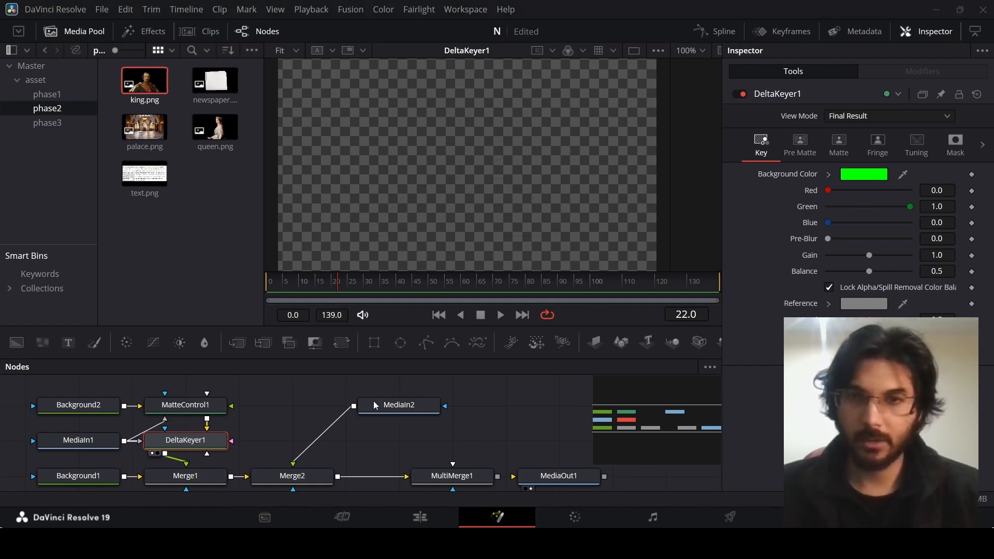
Dilate DeltaKeyer1's matte to about 0.0162 and set its Replace Mode to Hard Color with a white replace color.
left_click(839, 144)
left_click_drag(868, 236, 905, 236)
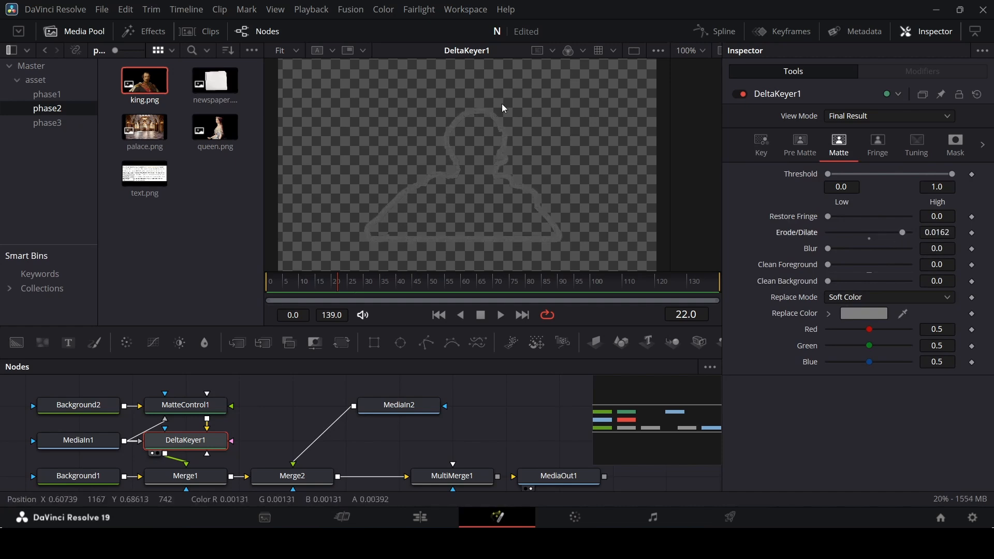
left_click(842, 300)
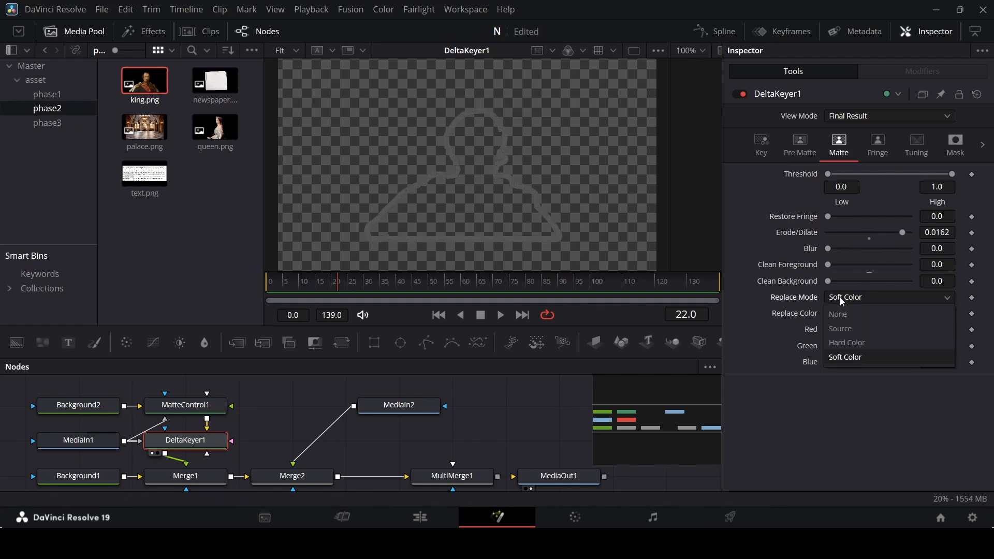
left_click(852, 342)
left_click(829, 315)
left_click(830, 327)
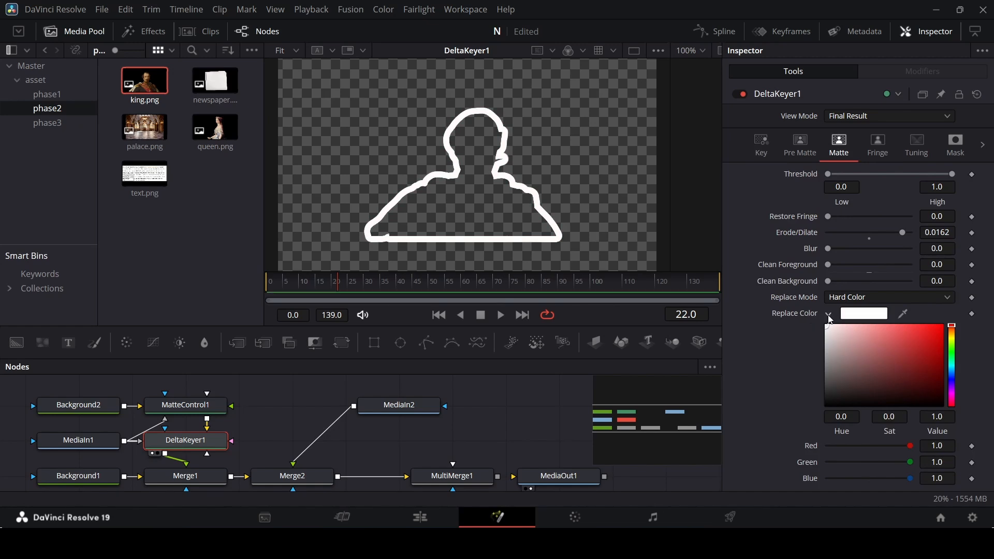
left_click(829, 314)
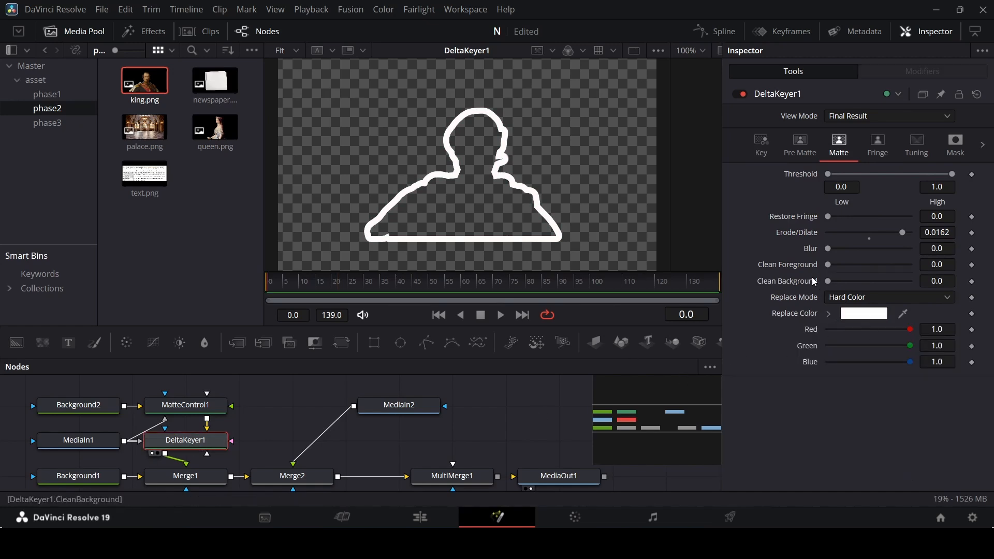
Set DeltaKeyer1's Erode/Dilate to 0.0051 and show MultiMerge1 in the viewer.
left_click(945, 234)
type("0.0051")
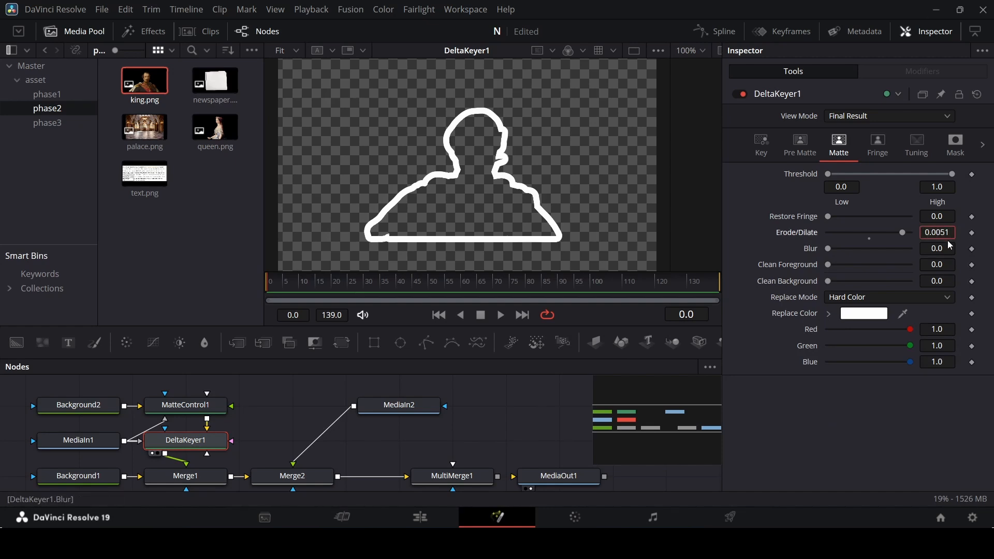
left_click(951, 245)
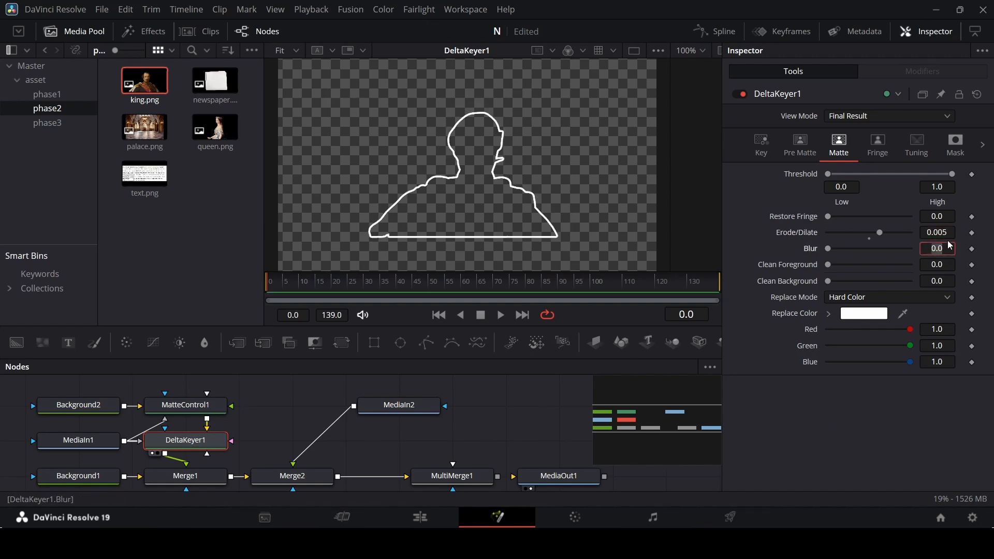
left_click(951, 233)
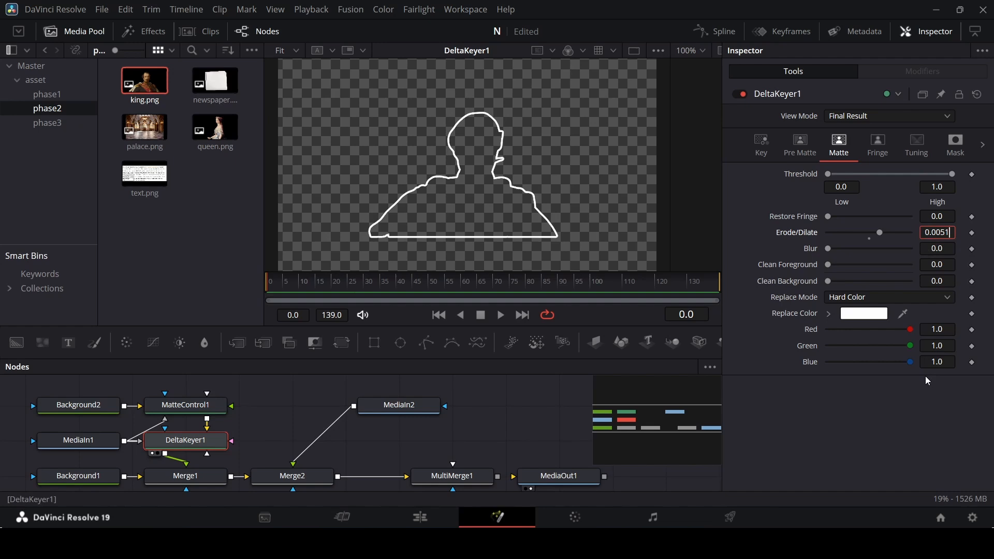
left_click(460, 481)
key("1")
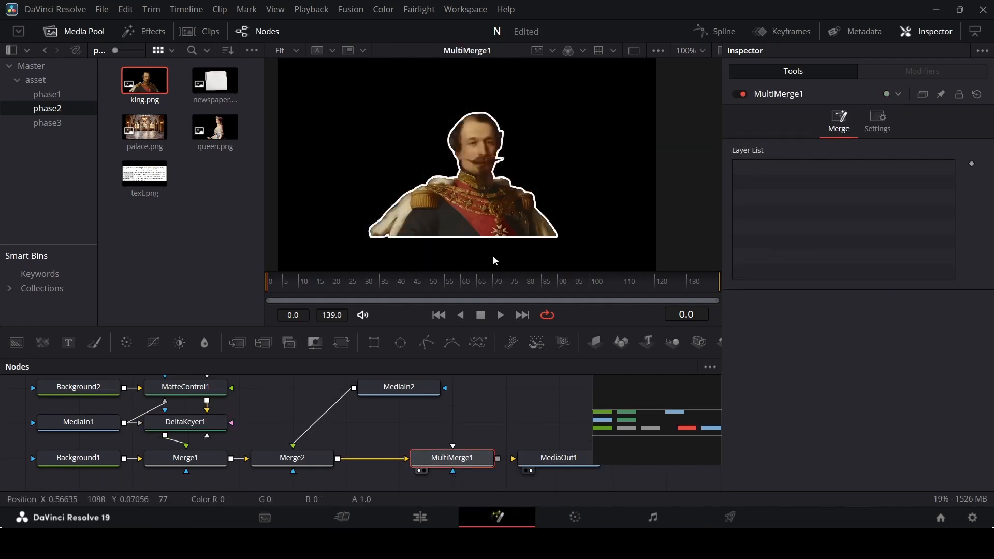
Place MediaIn2 directly above Merge2 and add two Text+ nodes side by side above MultiMerge1.
left_click_drag(404, 388, 298, 424)
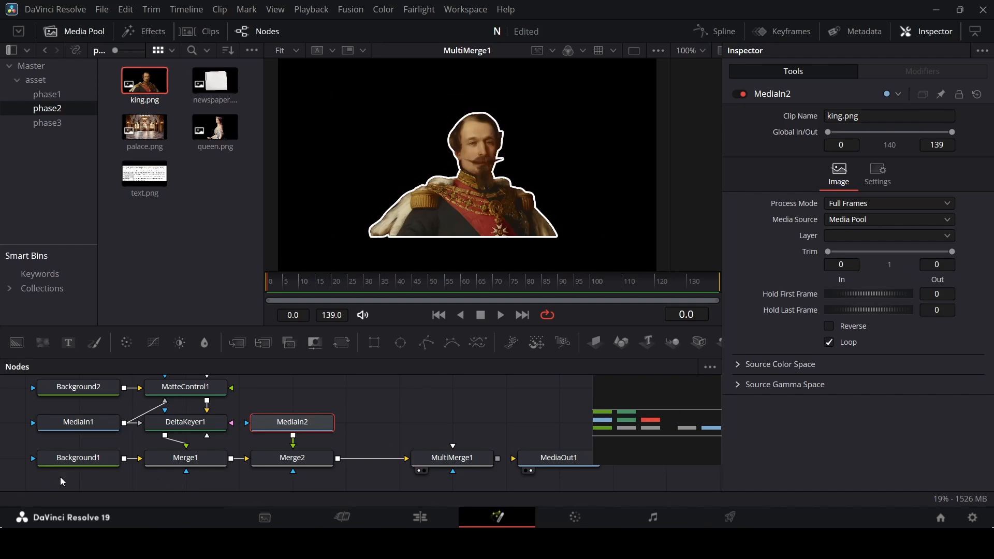
left_click_drag(60, 479, 343, 366)
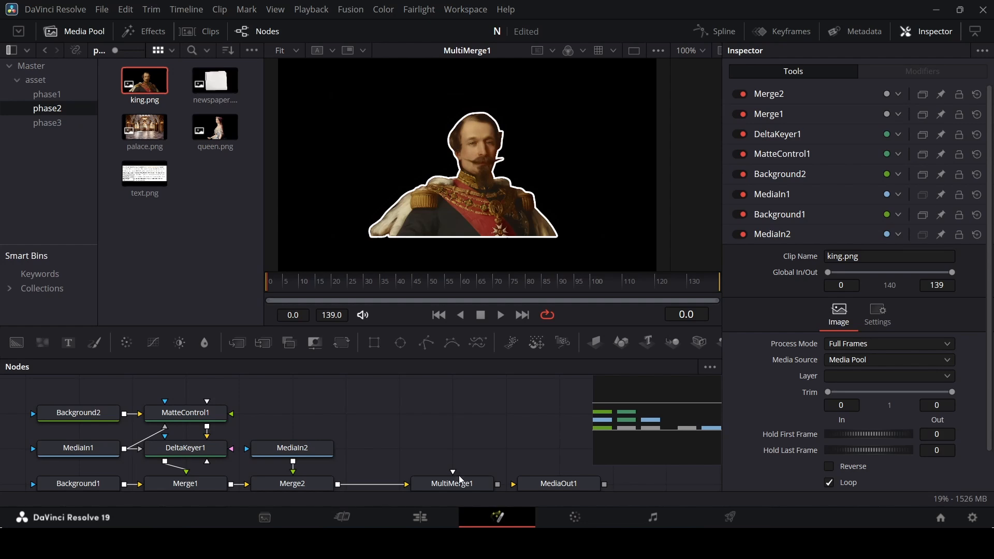
left_click_drag(70, 344, 380, 429)
left_click_drag(71, 347, 518, 414)
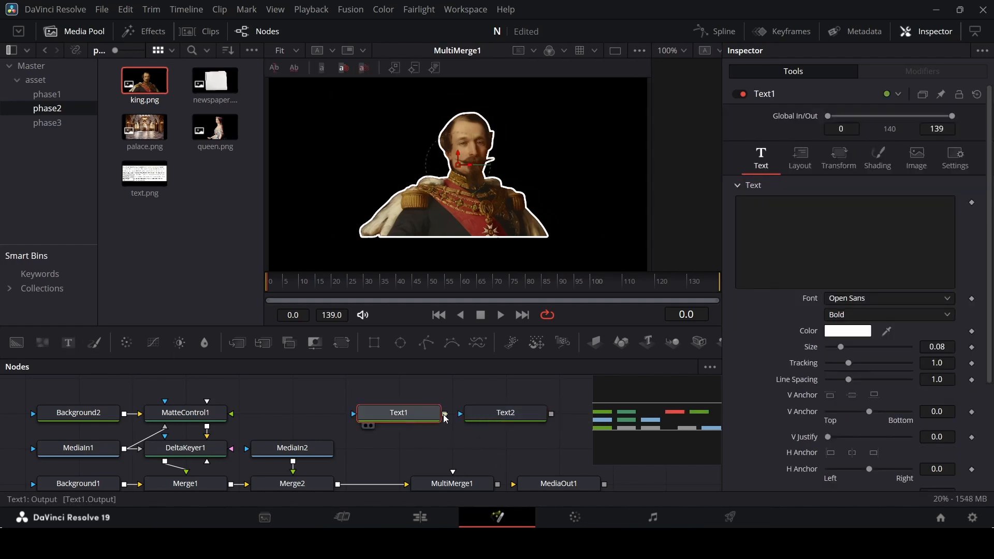
Connect Text1 to MultiMerge1 as a layer and enter the text "French Emperor".
left_click_drag(444, 414, 454, 476)
left_click(798, 231)
type("French Emperor")
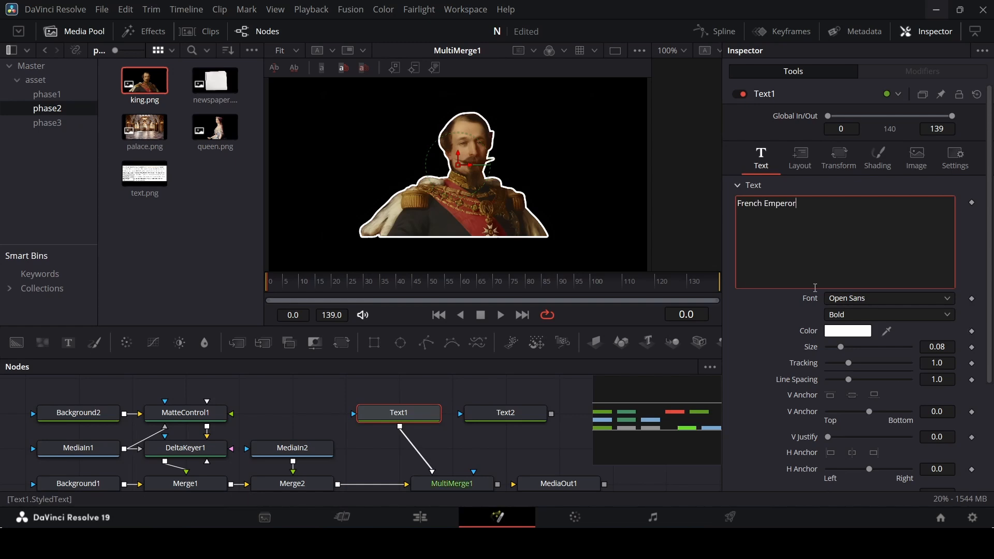
Set Text1's font to Montserrat and its size to 0.03.
left_click(835, 299)
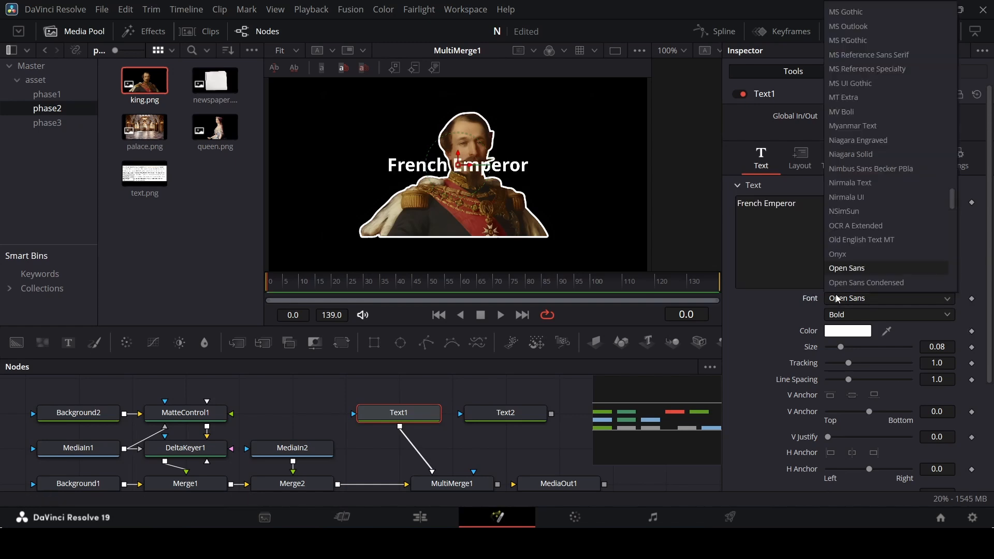
scroll(837, 299, "up", 6)
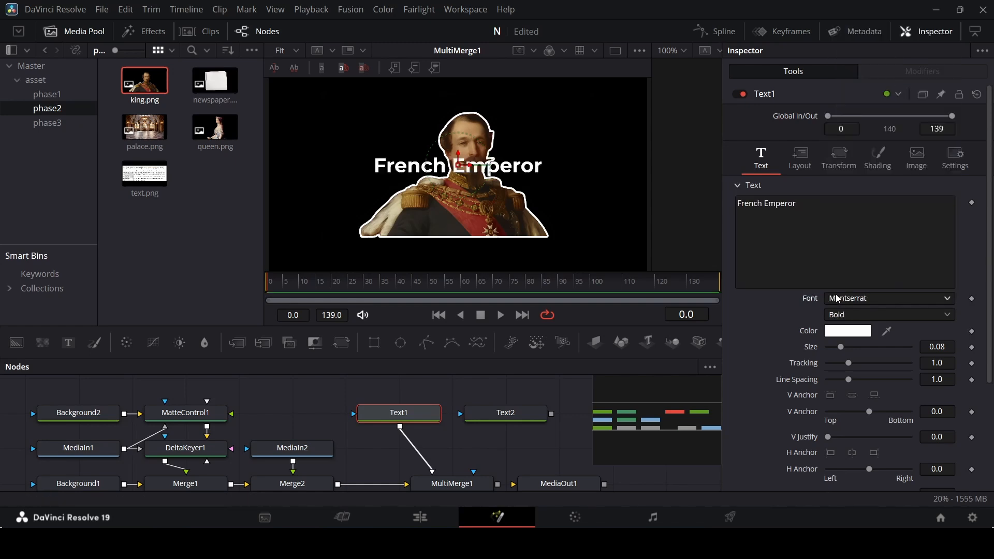
left_click(950, 348)
type("3")
key("Return")
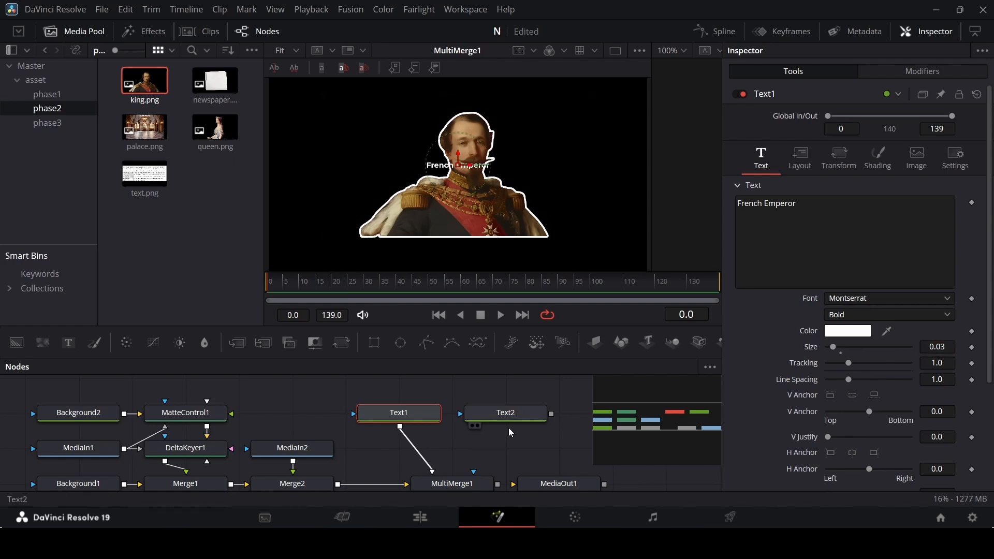
Move MediaOut1 away to make room and append an Image Plane 3D and a Merge 3D after MultiMerge1.
scroll(493, 434, "down", 2)
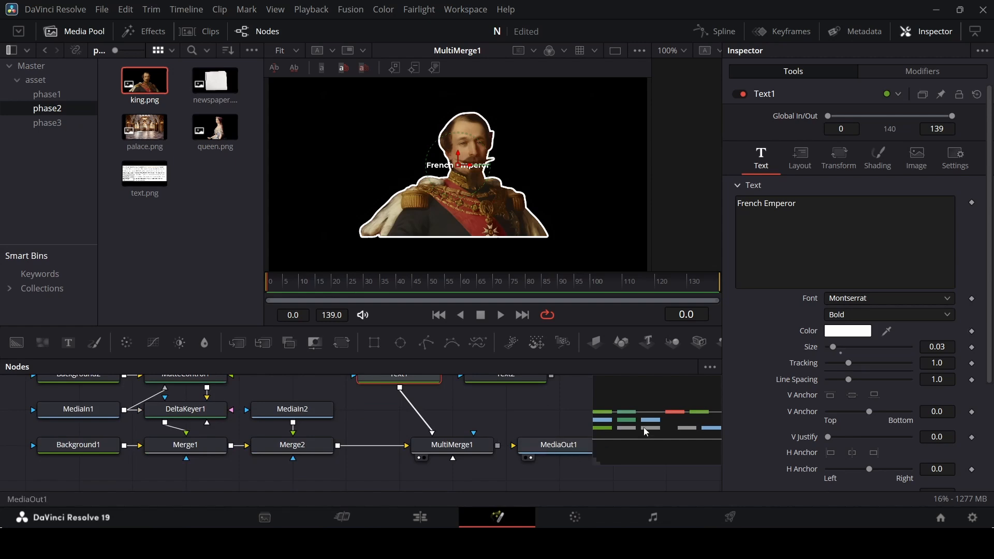
left_click_drag(644, 427, 709, 429)
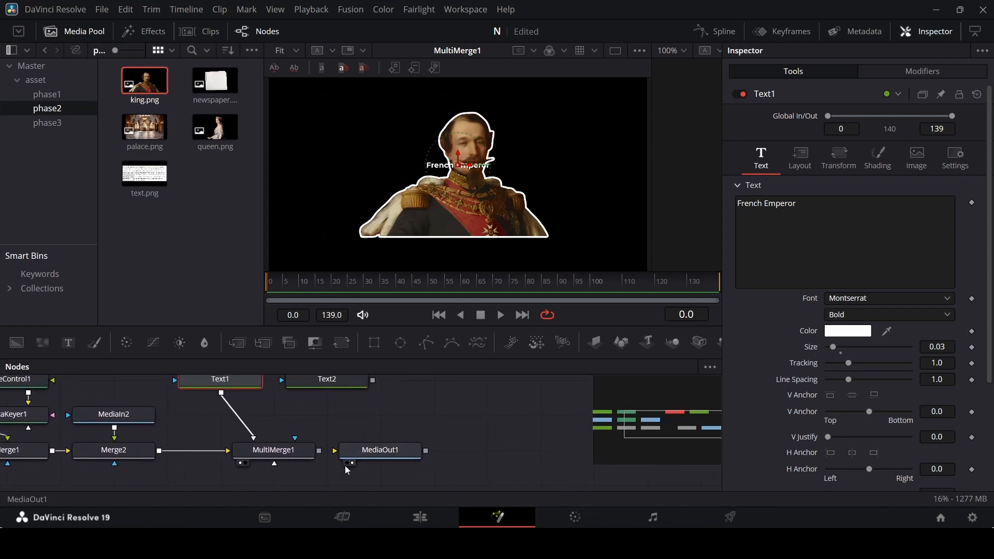
left_click_drag(380, 451, 591, 451)
left_click(292, 455)
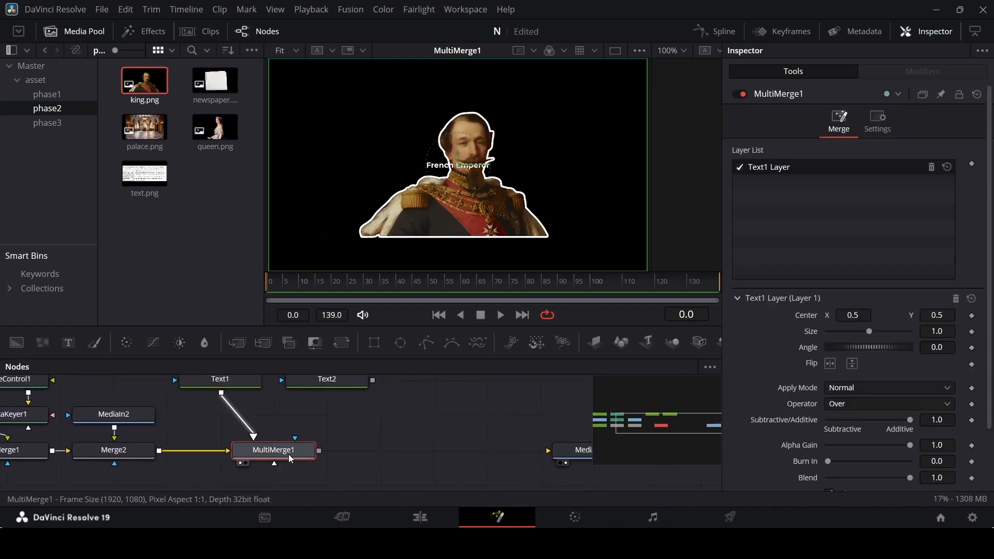
left_click(594, 342)
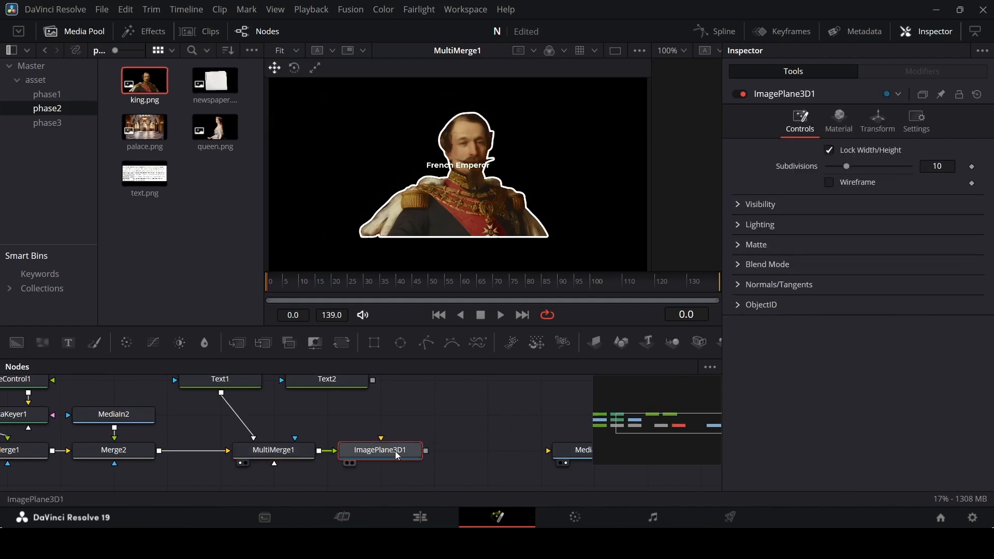
mouse_move(413, 458)
left_mouse_down()
mouse_move(427, 456)
mouse_move(407, 456)
left_mouse_up()
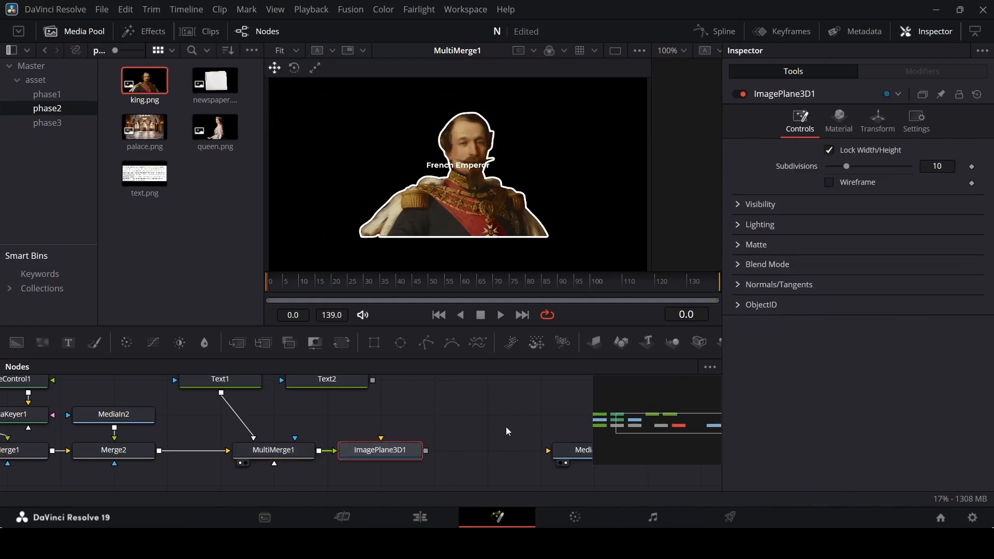
left_click(673, 342)
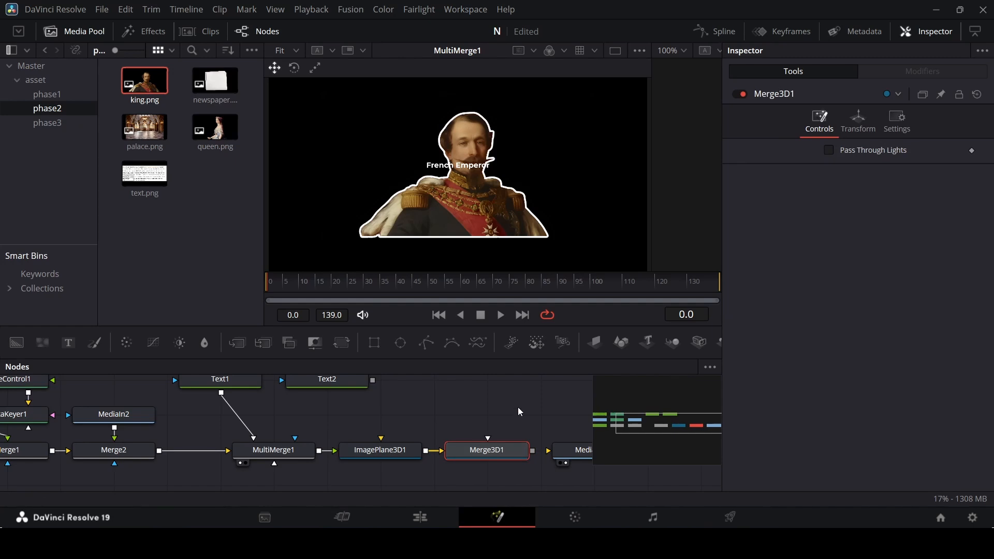
Add a Renderer 3D after Merge3D1 and connect its output to MediaOut1.
key("shift+space")
type("render")
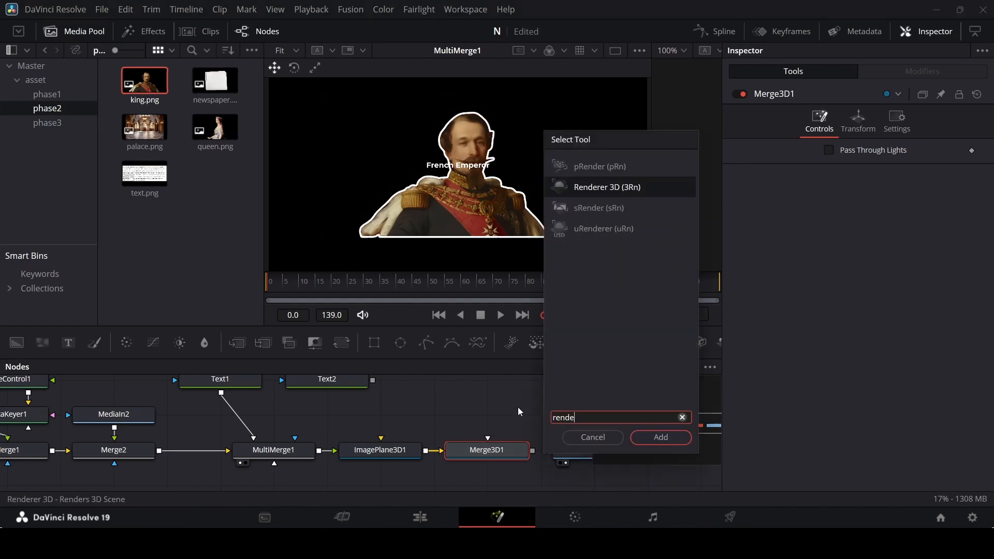
key("Return")
scroll(518, 407, "down", 3)
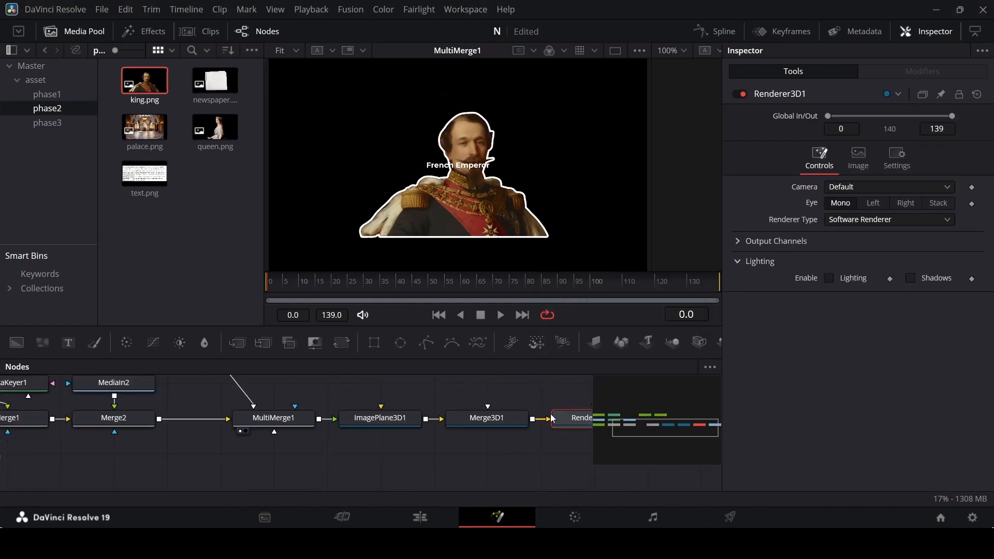
left_click_drag(501, 458, 500, 423)
left_click_drag(666, 423, 695, 422)
left_click_drag(439, 459, 481, 462)
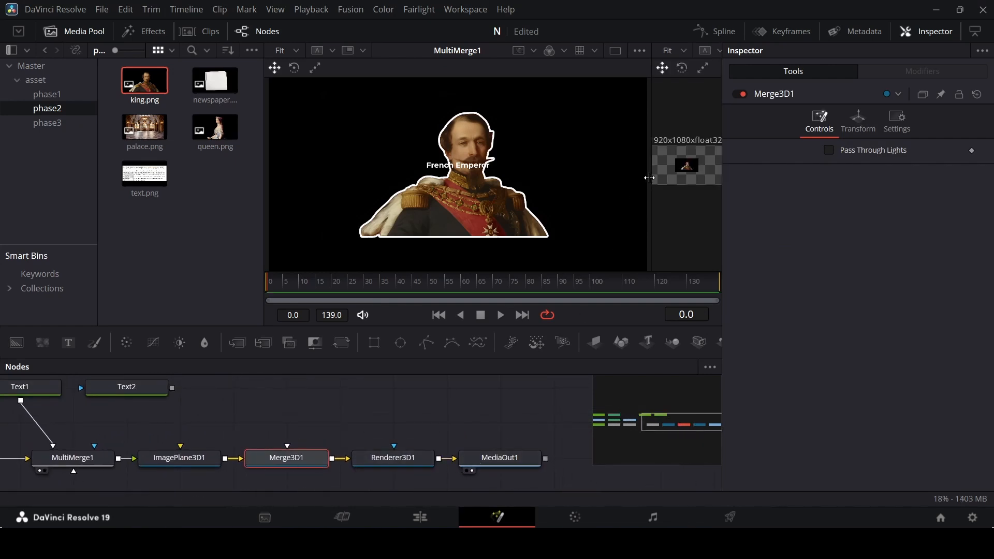
Widen the MediaOut1 viewer and set Background1's Alpha to 0.0 for a transparent background.
left_click_drag(648, 178, 378, 195)
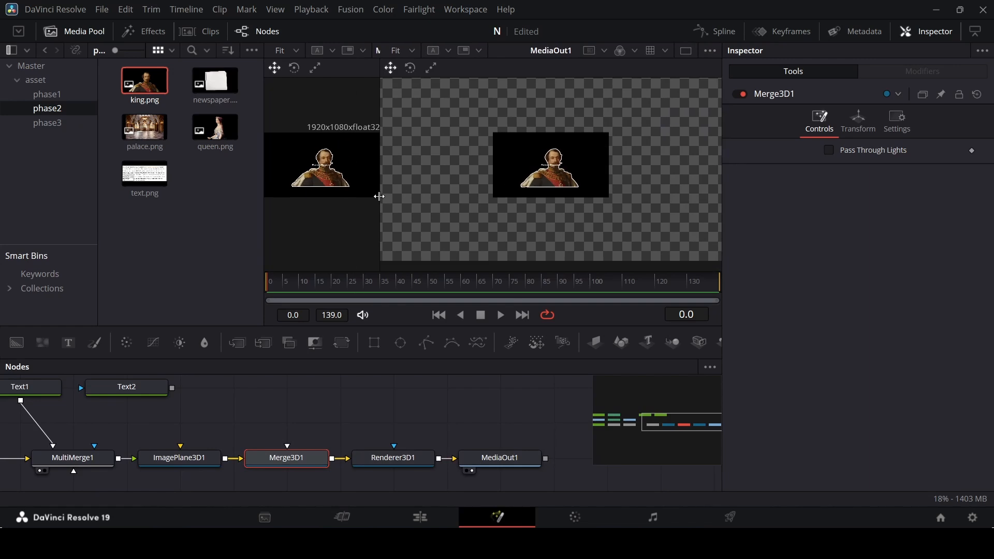
left_click_drag(622, 408, 606, 424)
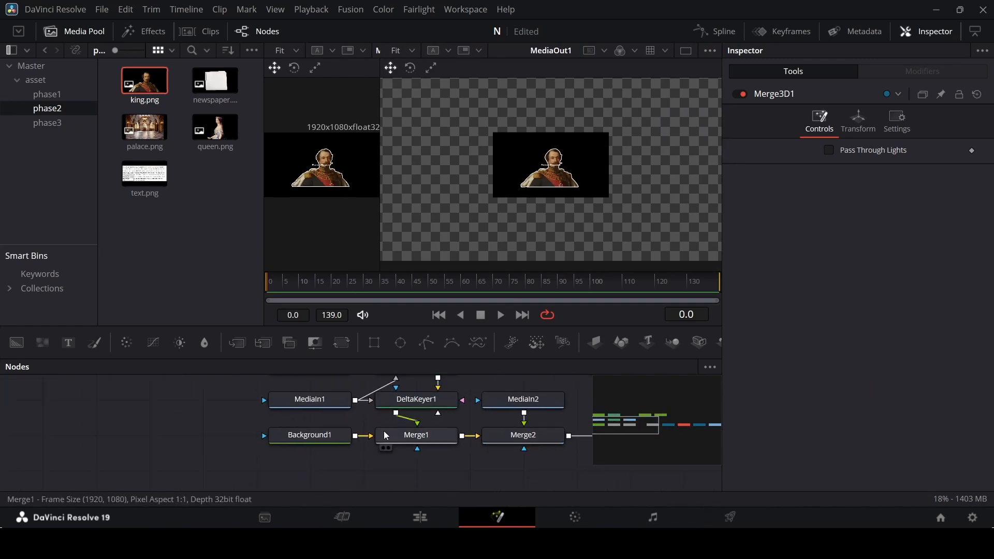
left_click(319, 438)
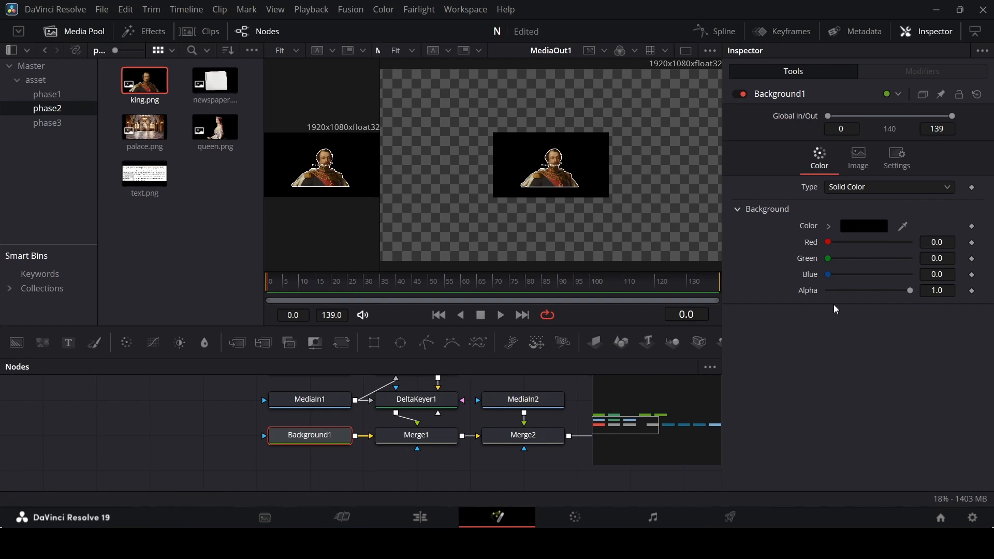
left_click_drag(910, 291, 806, 298)
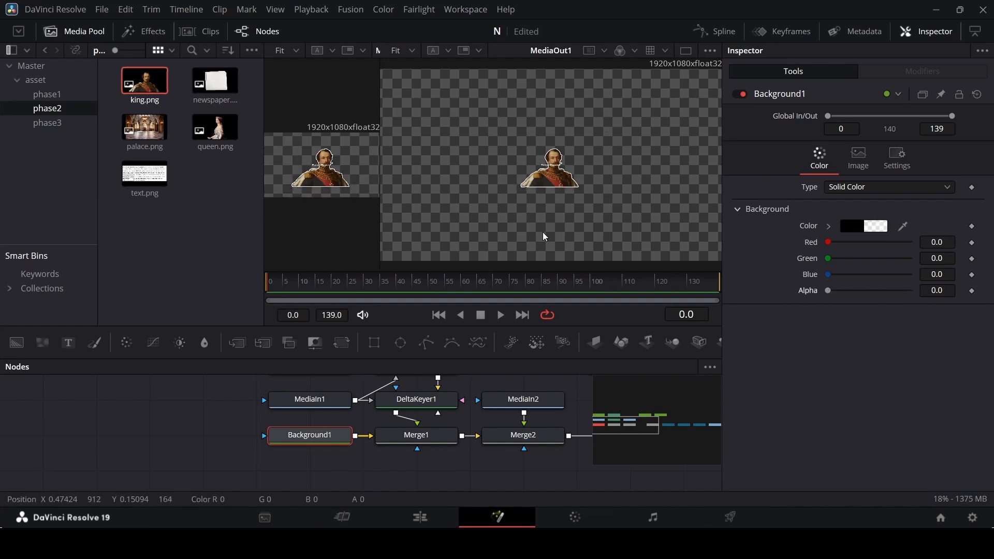
Enlarge the MultiMerge1 viewer to inspect the outlined king and its text on transparency.
left_click_drag(594, 440, 695, 422)
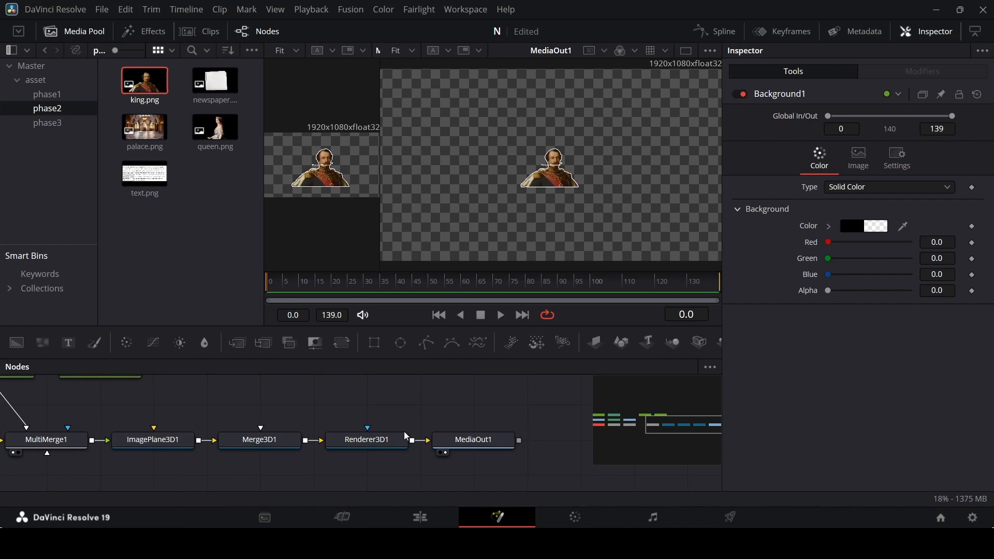
mouse_move(640, 432)
left_mouse_down()
mouse_move(623, 421)
mouse_move(642, 426)
left_mouse_up()
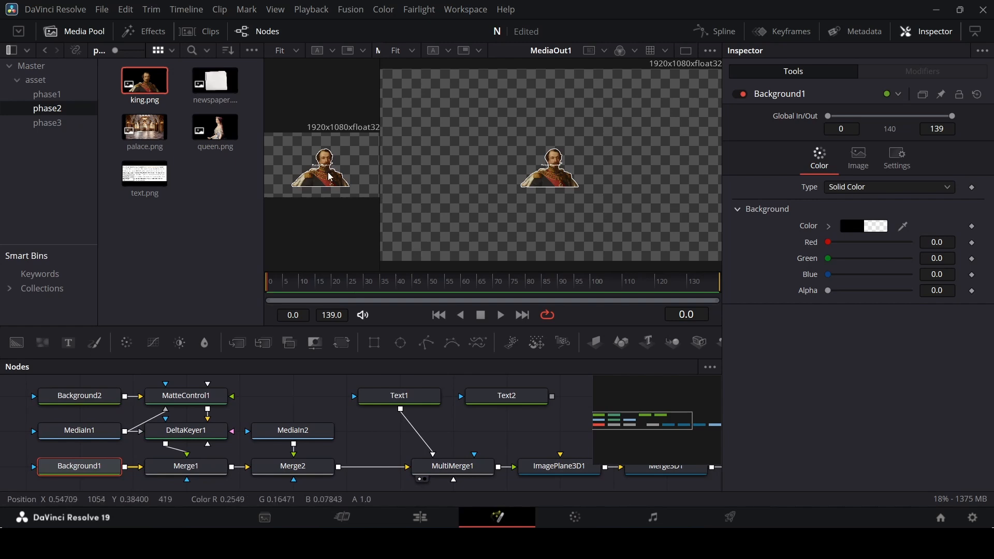
left_click_drag(381, 170, 604, 170)
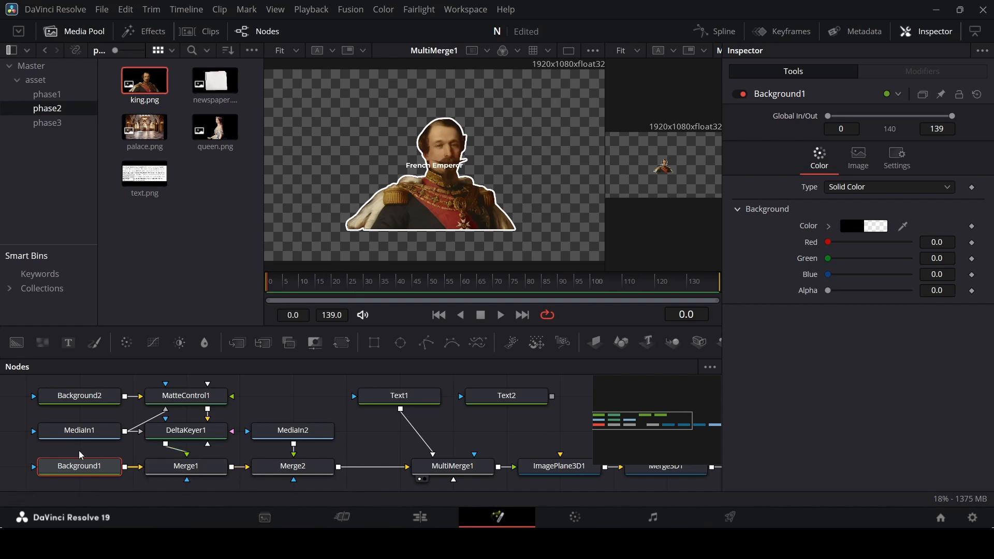
left_click_drag(19, 390, 316, 496)
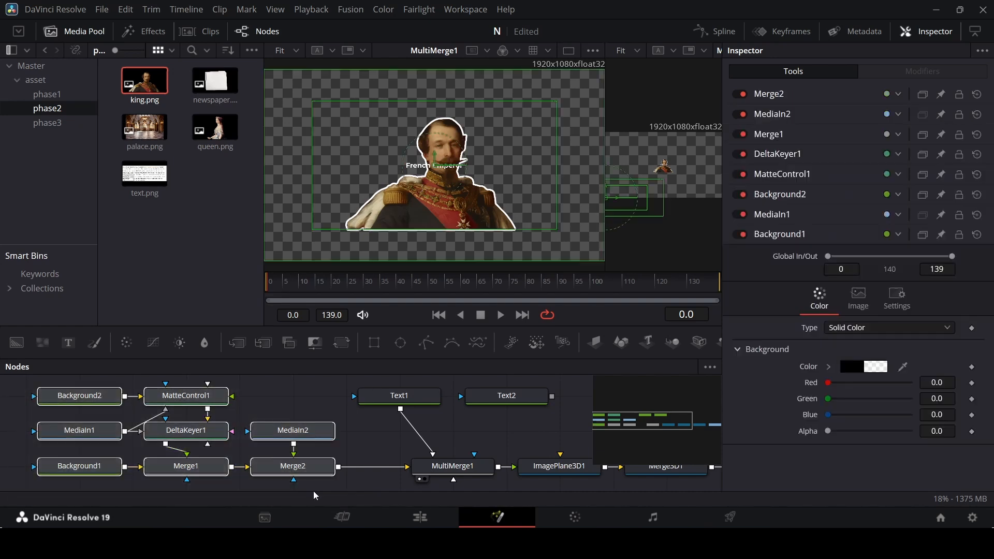
left_click(477, 428)
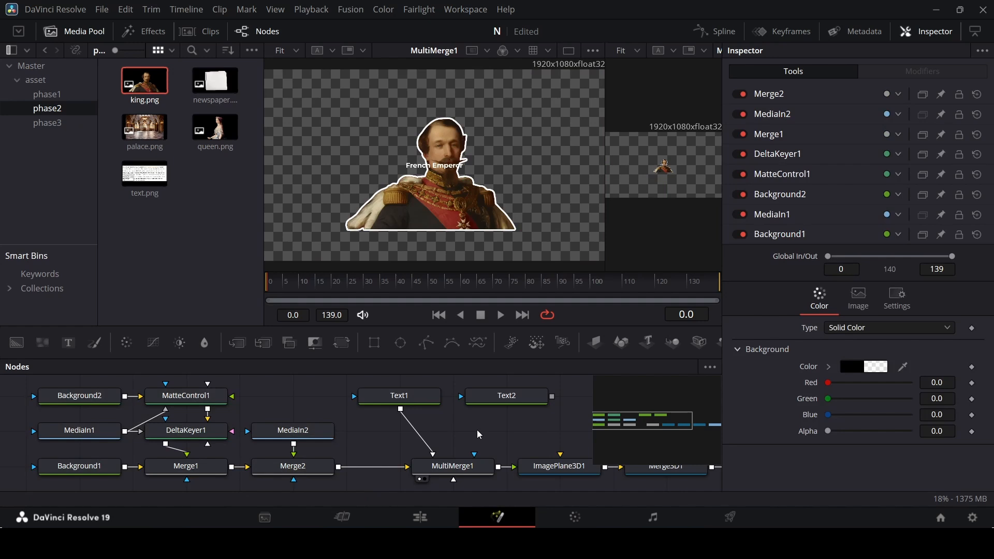
left_click(551, 467)
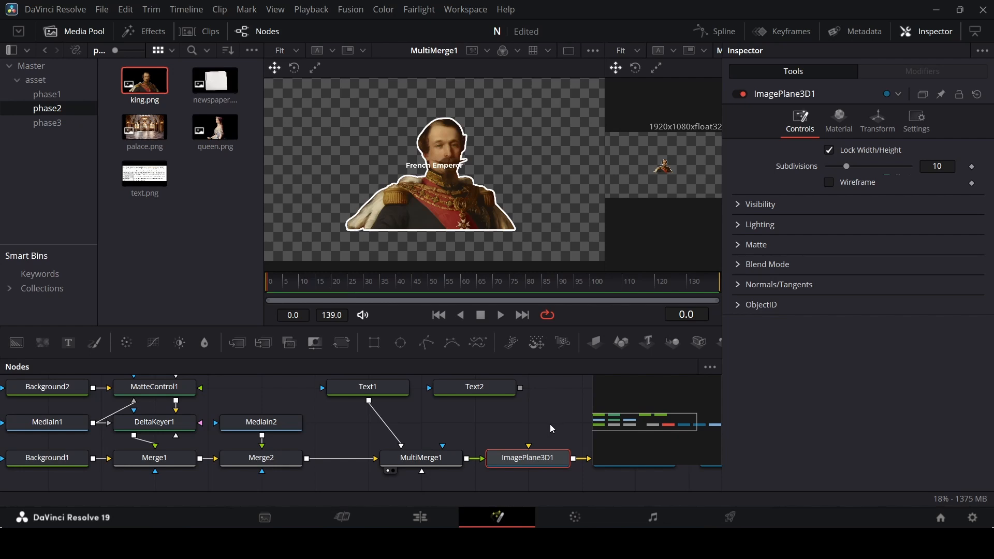
left_click_drag(7, 487, 477, 387)
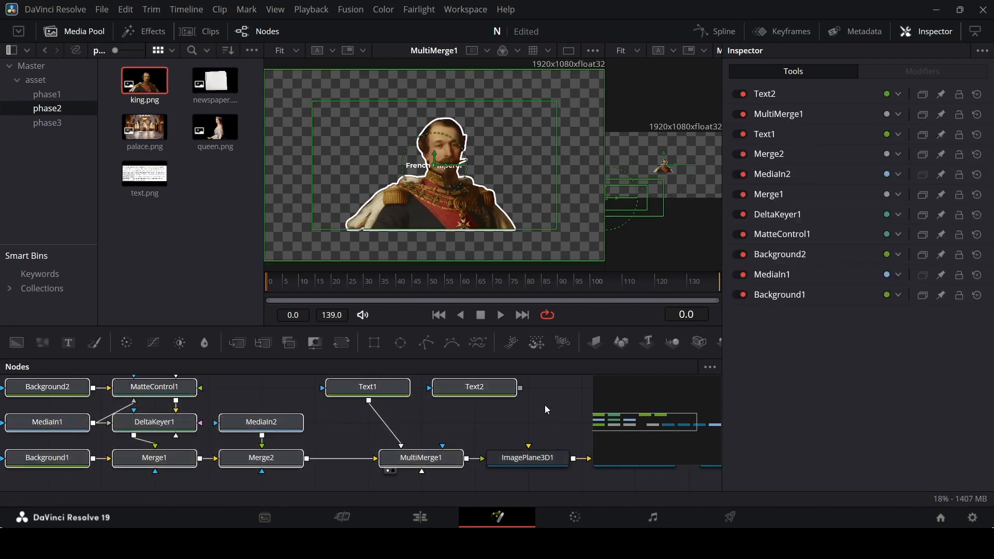
left_click(547, 405)
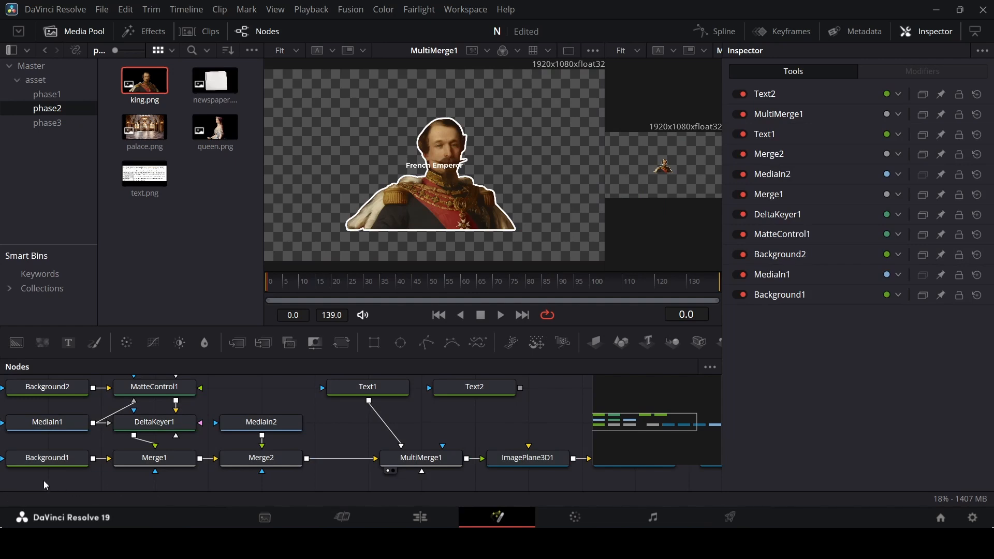
left_click_drag(5, 484, 295, 386)
Set ImagePlane3D1's translation to Z 1.6 and X 0.05, with the MediaOut1 viewer enlarged.
left_click(531, 466)
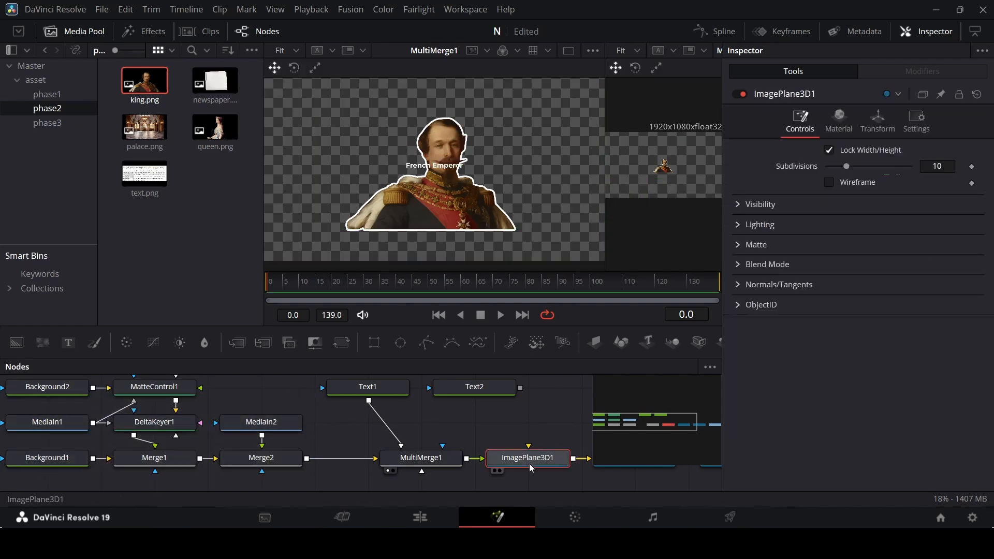
left_click_drag(605, 199, 364, 243)
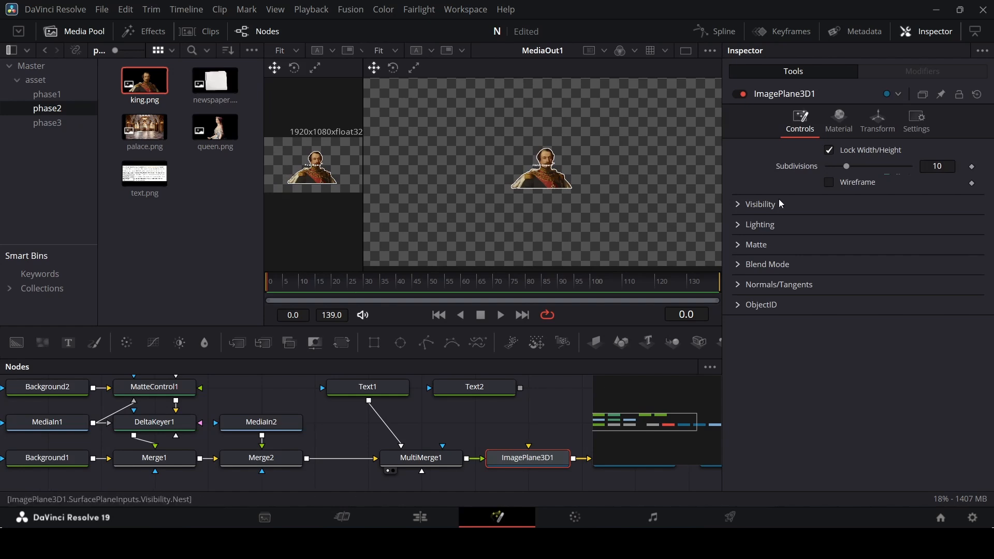
left_click(882, 130)
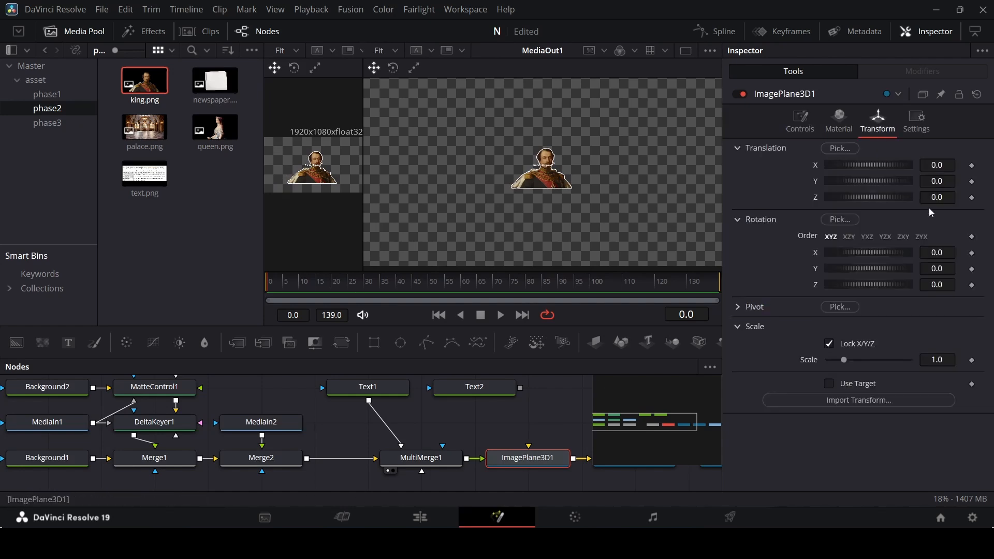
left_click(945, 199)
type("1.6")
key("Return")
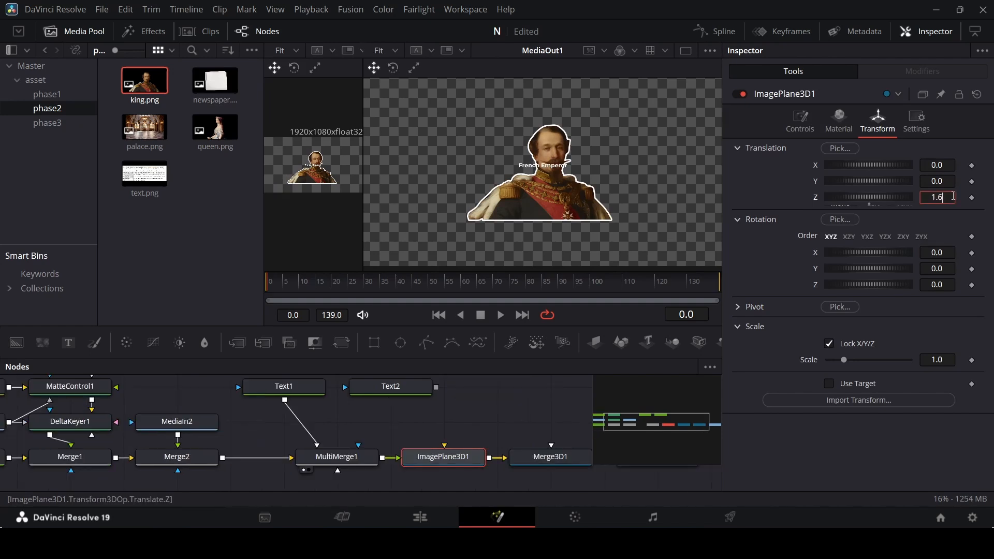
key("Tab")
scroll(600, 185, "down", 1)
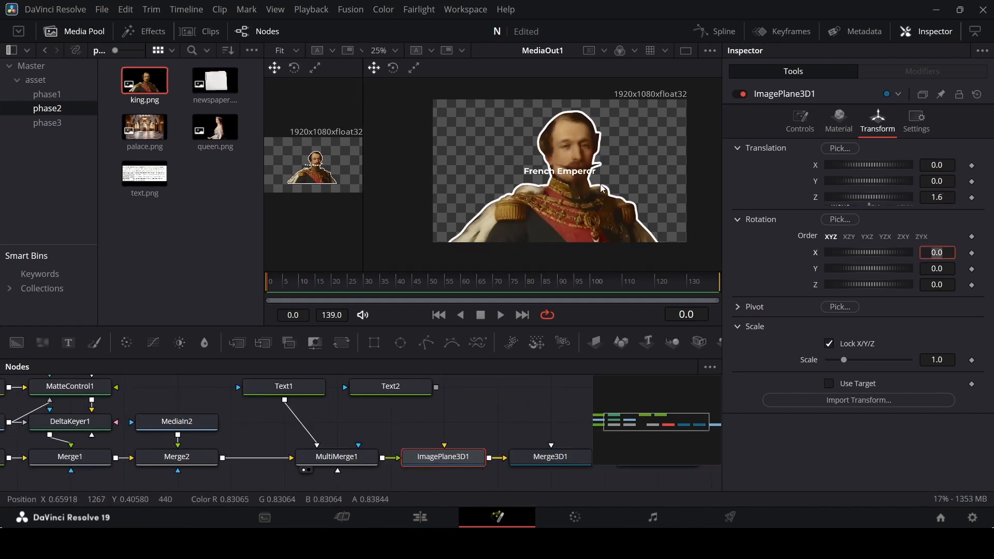
left_click(943, 165)
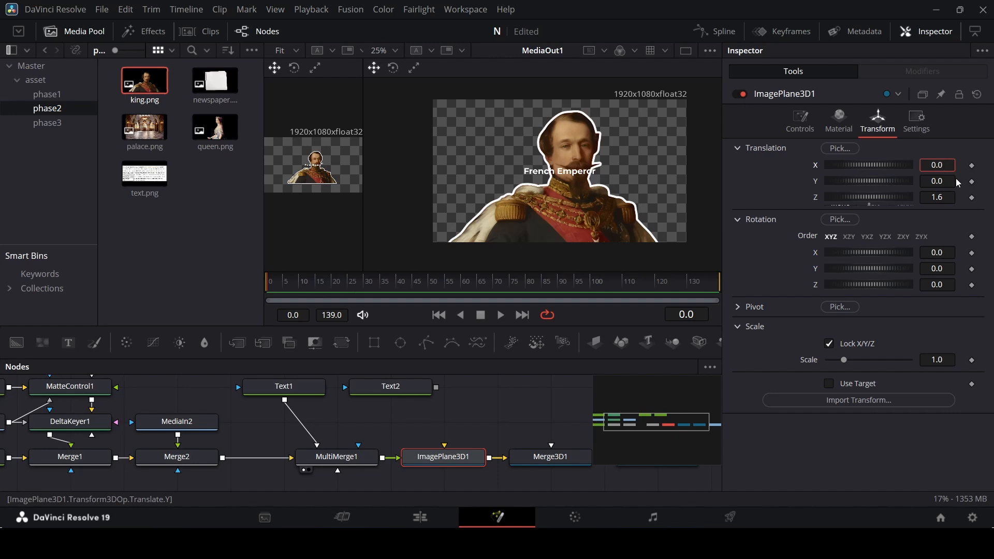
key("Return")
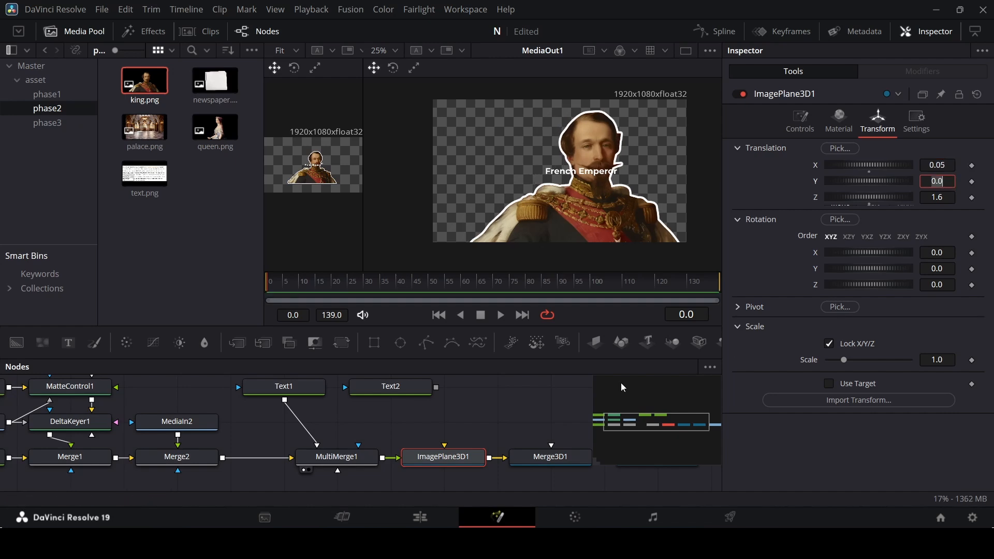
left_click(517, 410)
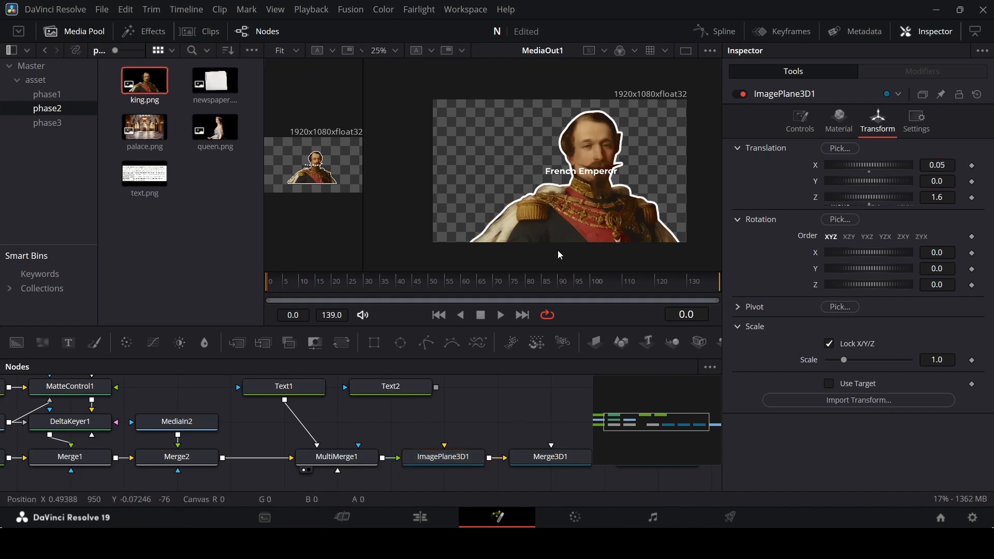
Move the "French Emperor" caption clear of the king to the empty area left of his head in the MultiMerge1 viewer.
left_click(320, 389)
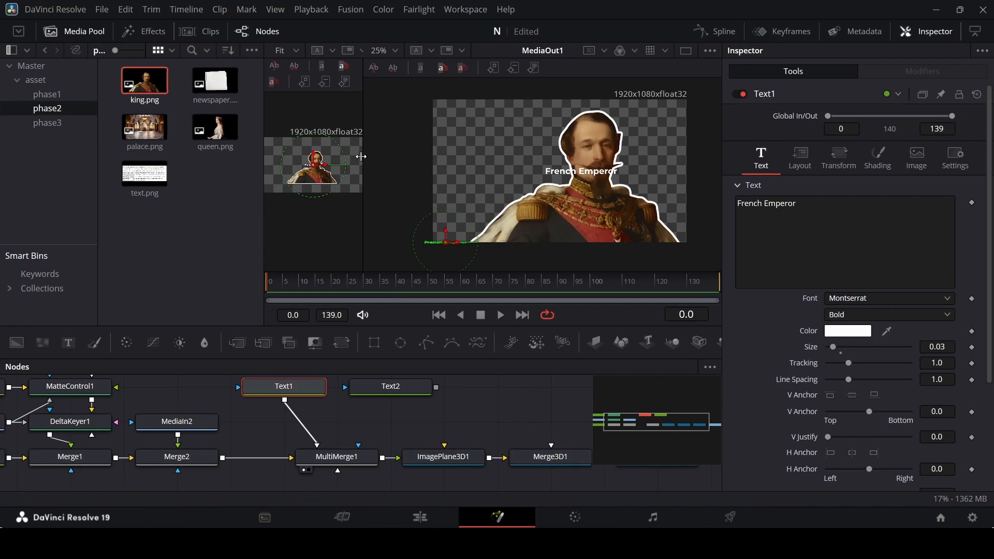
left_click_drag(361, 157, 716, 166)
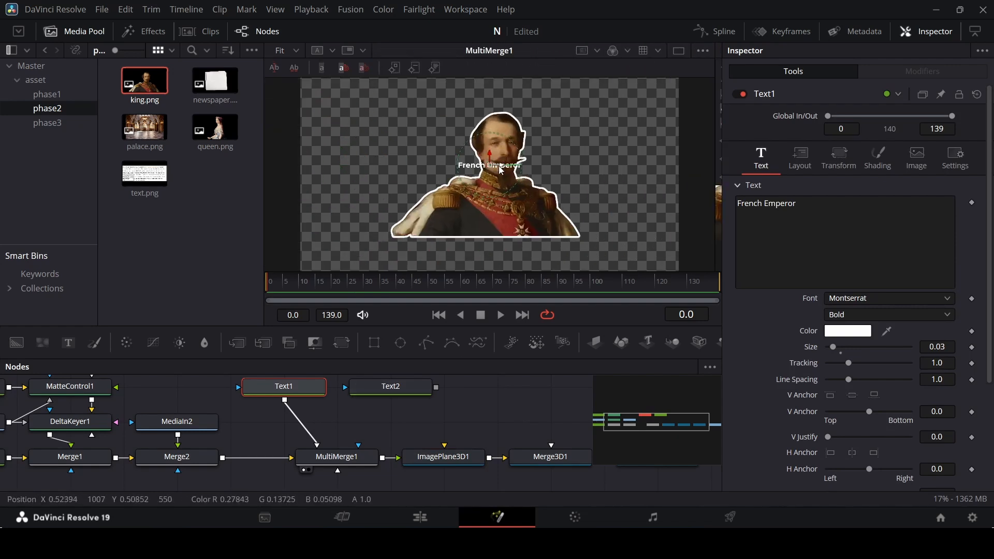
left_click(347, 463)
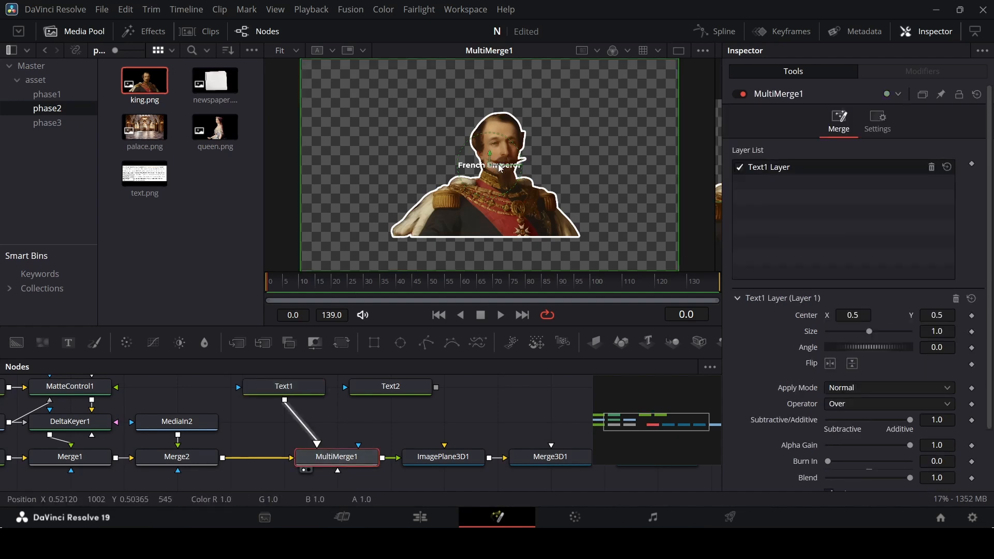
left_click_drag(493, 169, 398, 171)
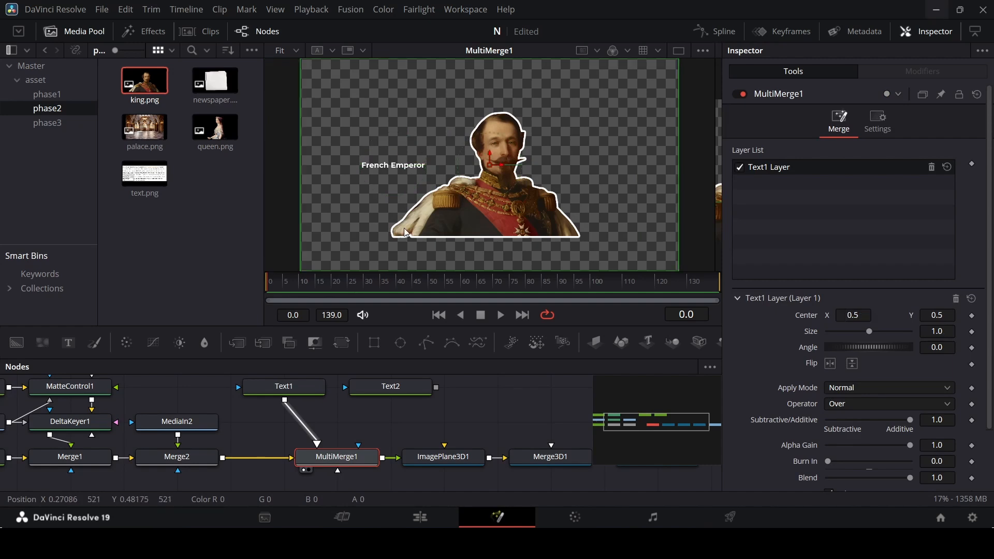
left_click(284, 387)
left_click_drag(481, 175, 411, 140)
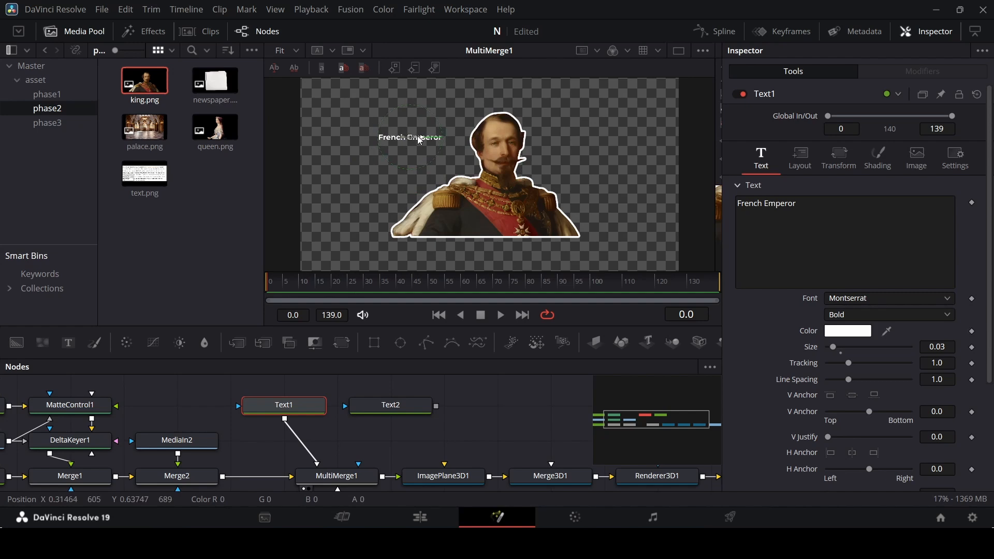
left_click_drag(715, 182, 682, 188)
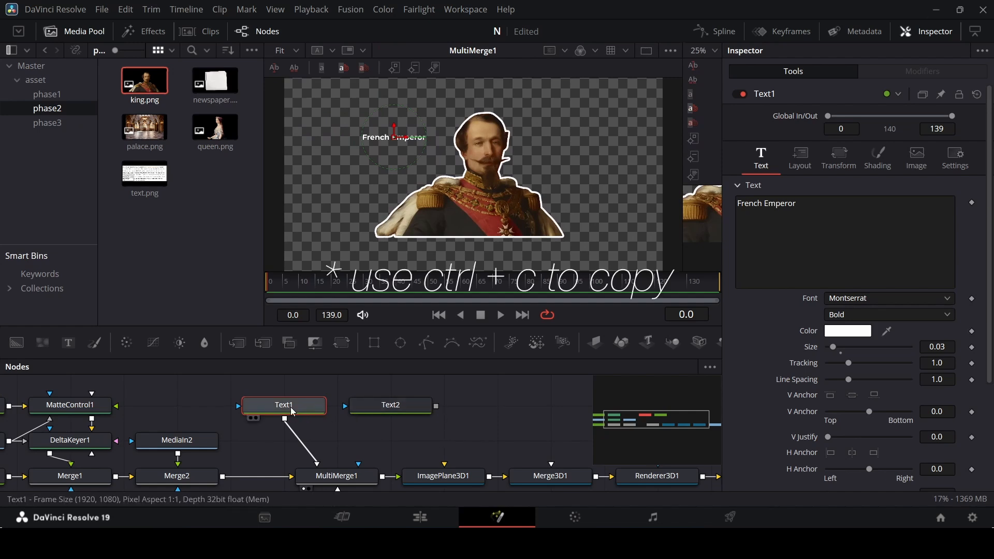
Paste Text1's settings onto Text2 and connect Text2's output to MultiMerge1.
right_click(371, 403)
left_click(414, 94)
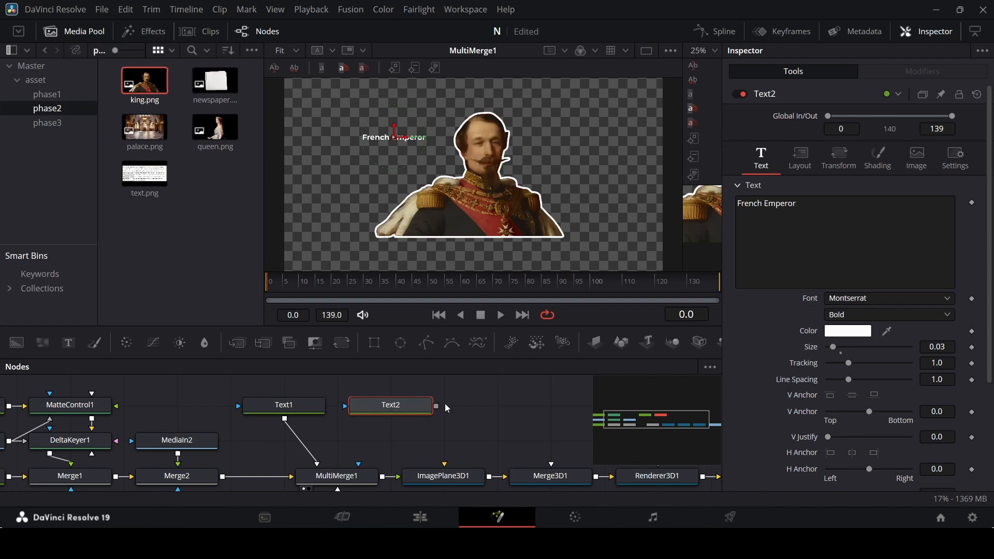
left_click_drag(437, 406, 347, 479)
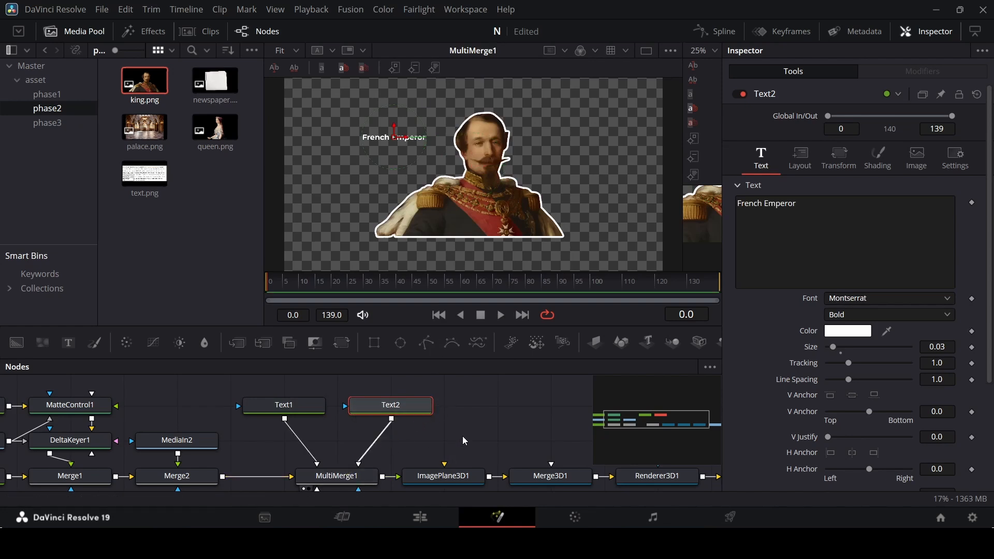
left_click(462, 436)
scroll(462, 436, "up", 1)
Change Text2's text to "Napoleon - III" and place it directly below the "French Emperor" line.
left_click(379, 430)
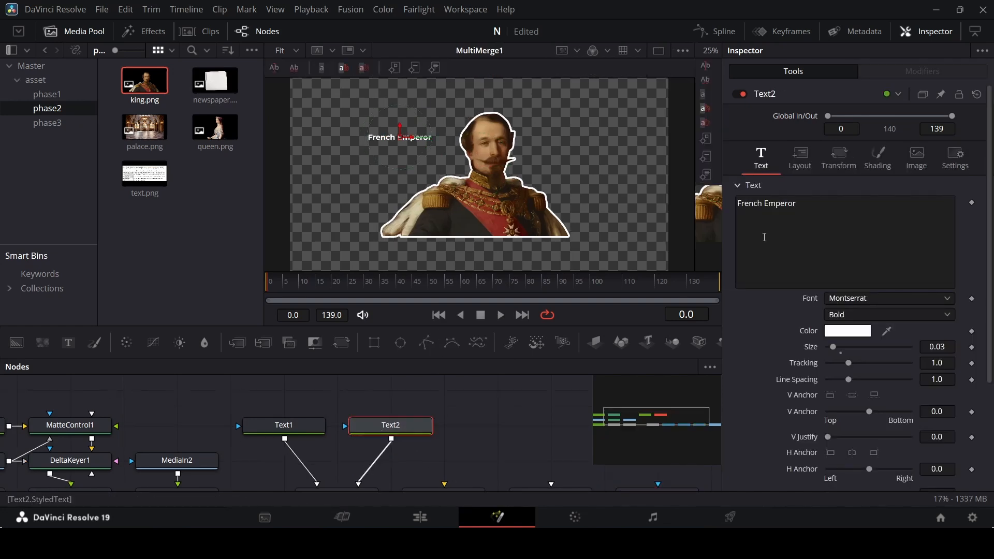
left_click_drag(826, 205, 726, 207)
type("Napoleon - III")
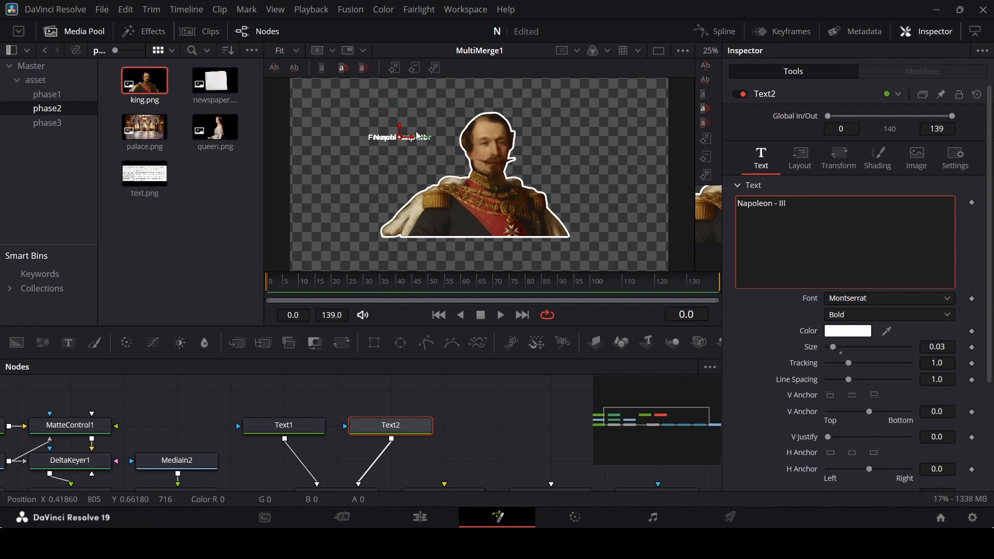
left_click_drag(401, 130, 402, 146)
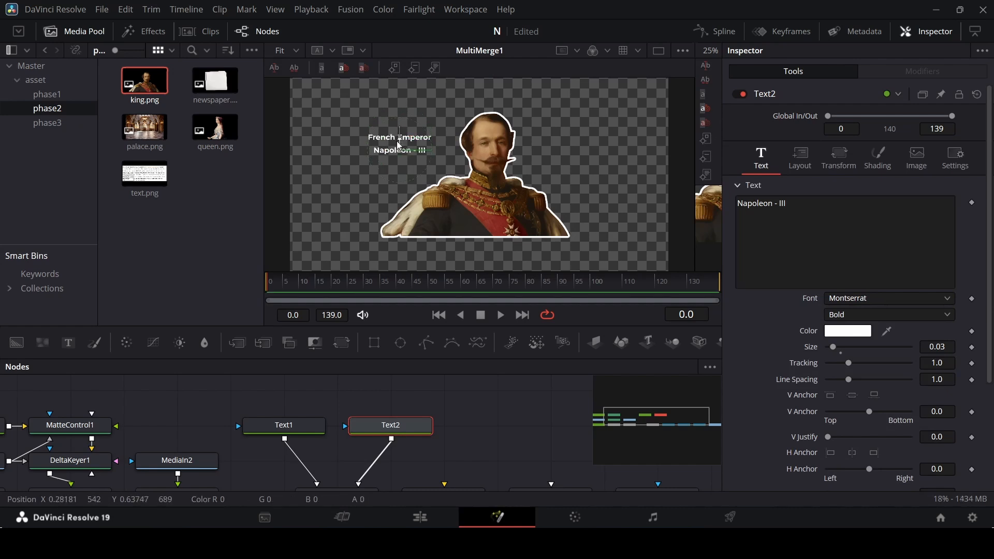
Set Text2's size to 0.04 and its Montserrat font style to Black.
left_click(951, 345)
type("0.04")
key("Return")
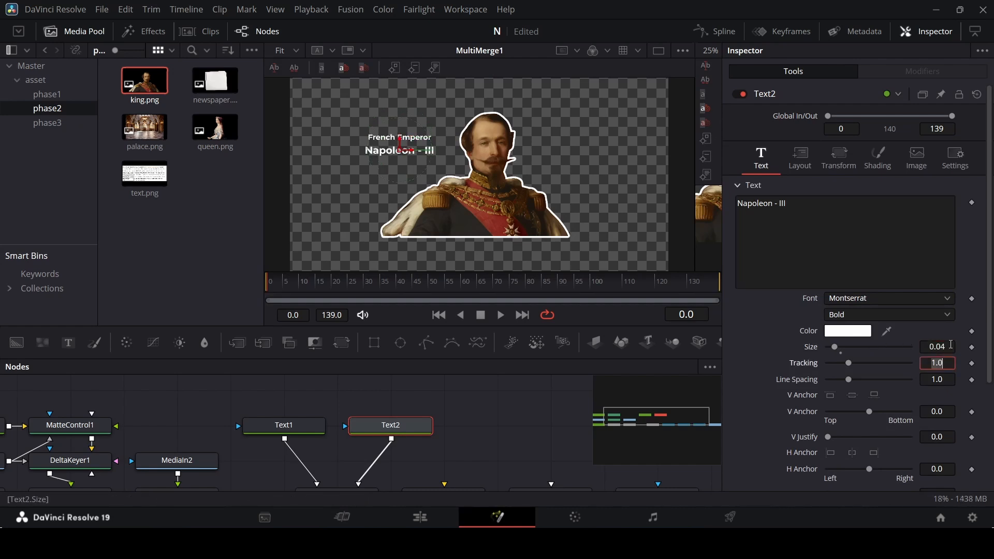
left_click(882, 314)
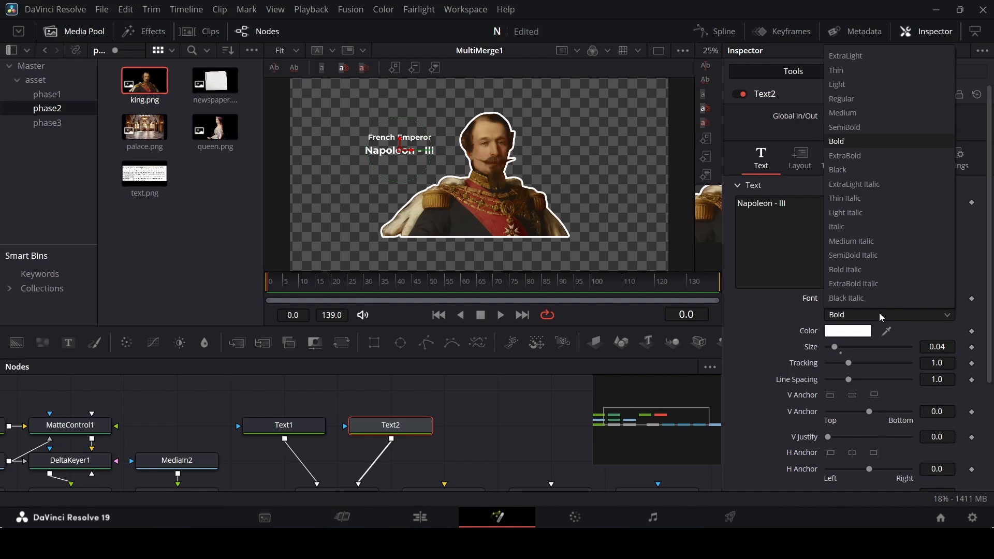
left_click(844, 171)
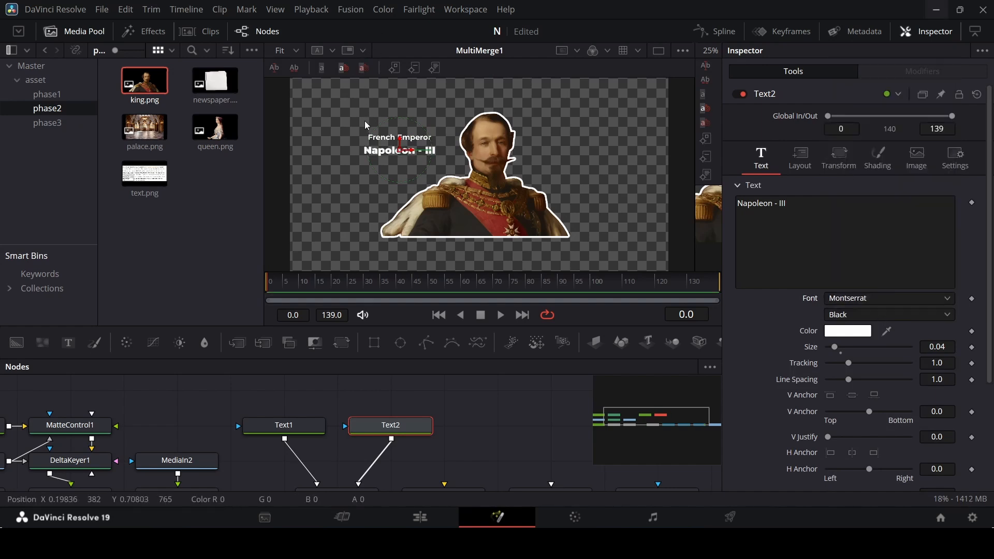
Nudge the "Napoleon - III" text slightly up to tighten its gap to the "French Emperor" line.
scroll(450, 180, "up", 5)
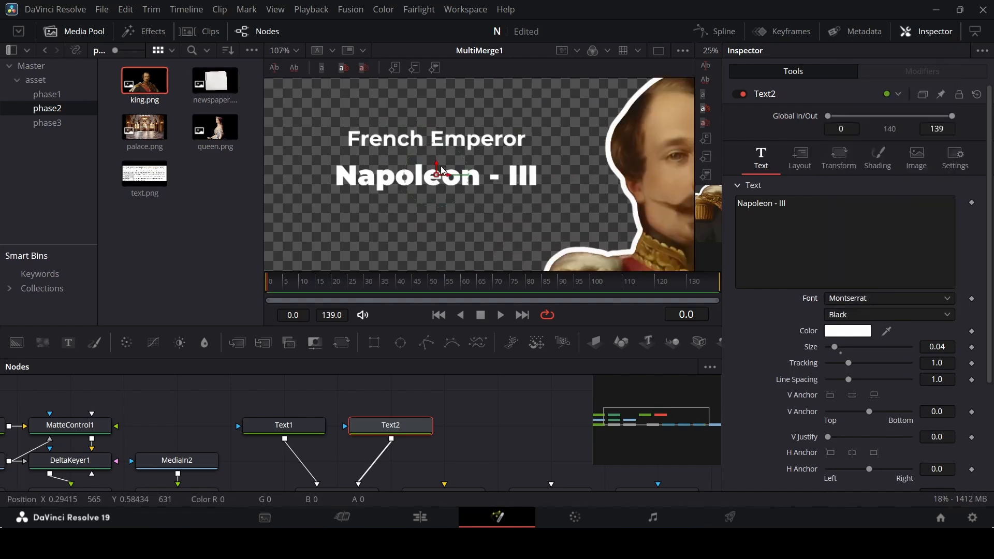
left_click_drag(439, 176, 439, 168)
scroll(439, 168, "down", 5)
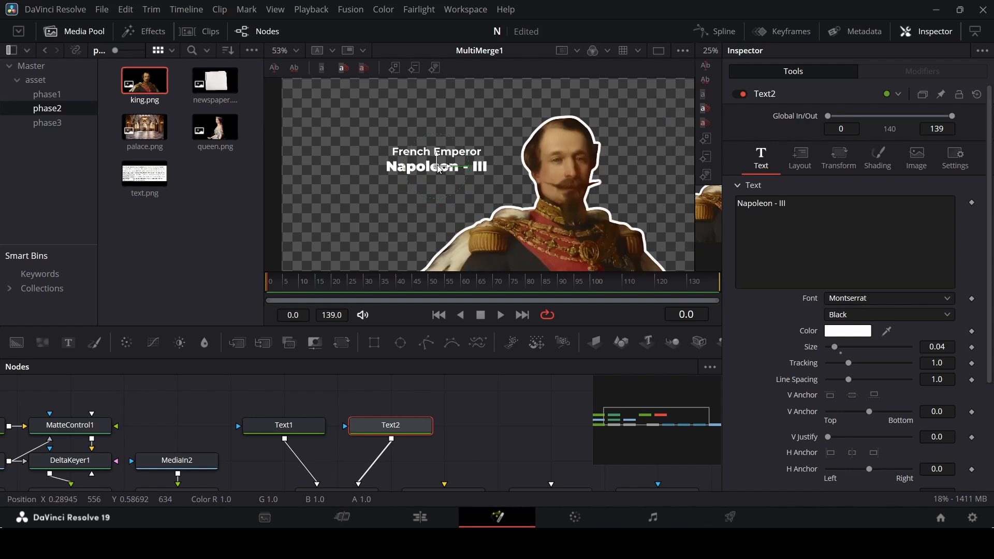
left_click(488, 404)
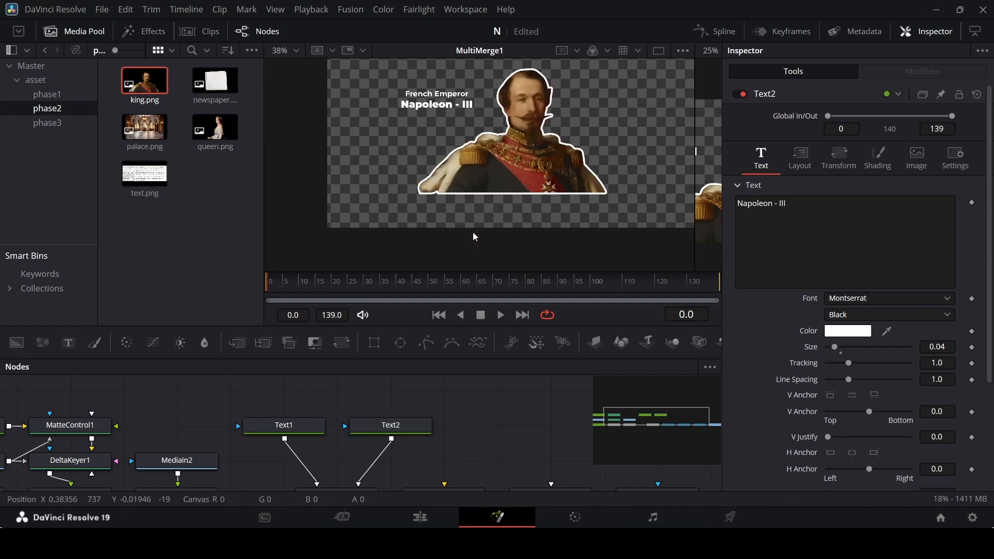
Add a Glow node between Text1 and MultiMerge1 and set its Glow Size to 20.
scroll(477, 402, "down", 3)
left_click(306, 408)
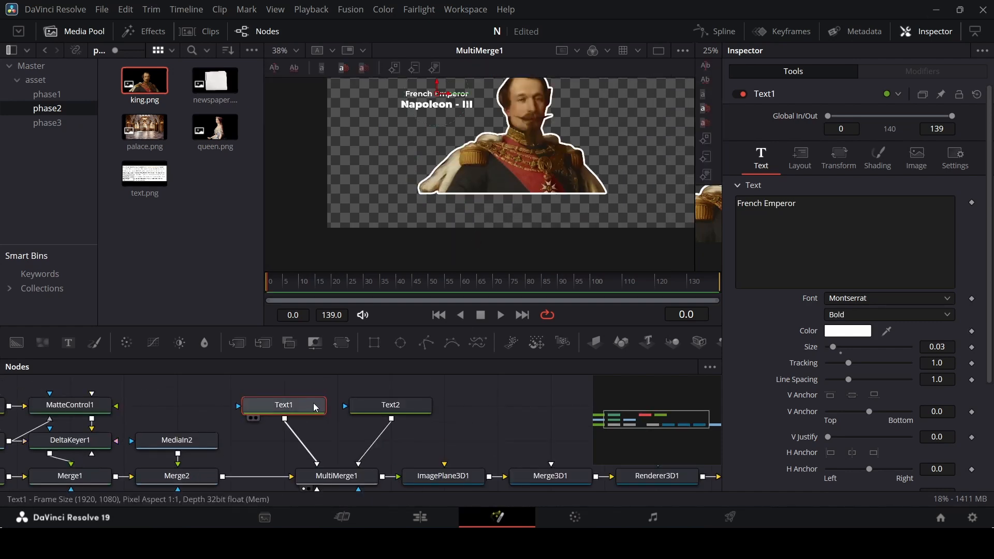
key("shift+space")
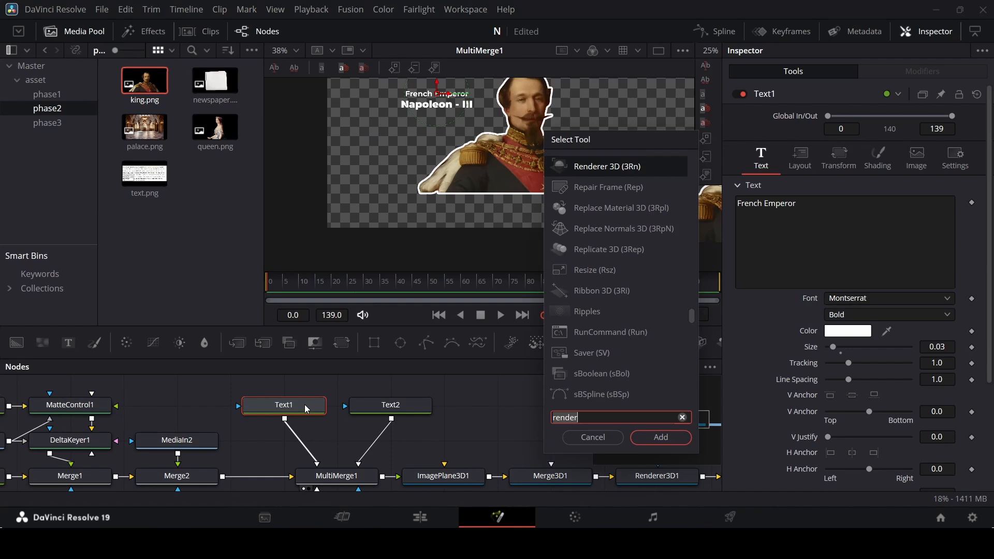
type("glow")
key("Return")
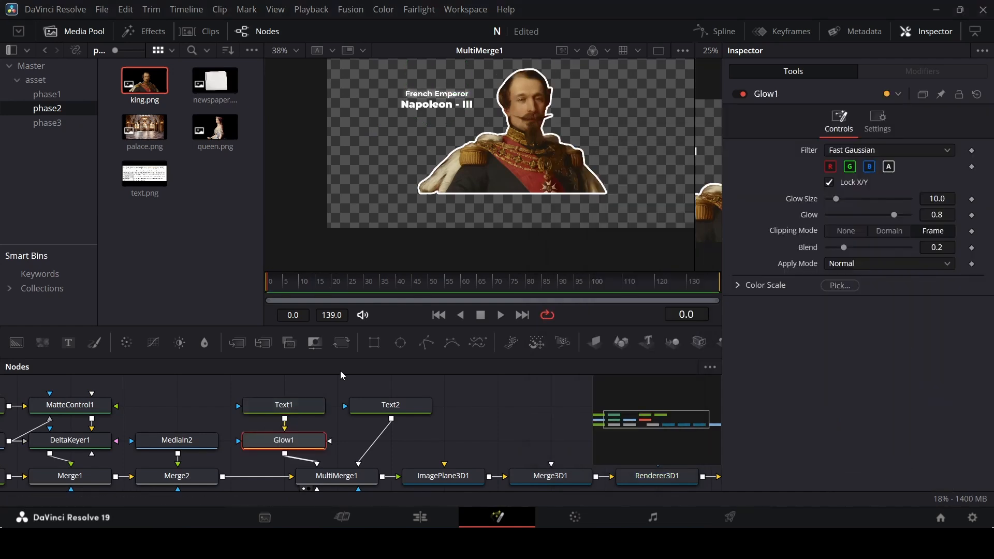
type("20")
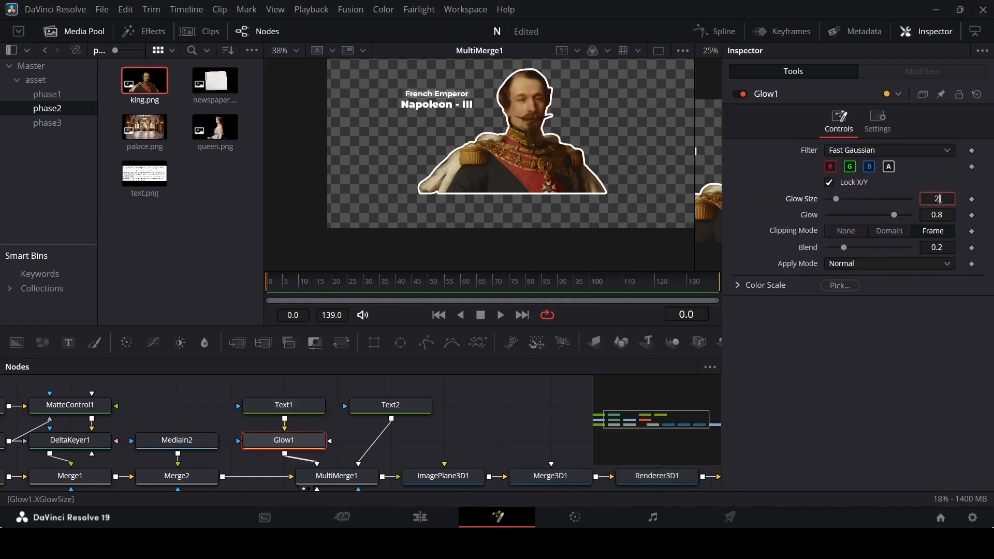
key("Tab")
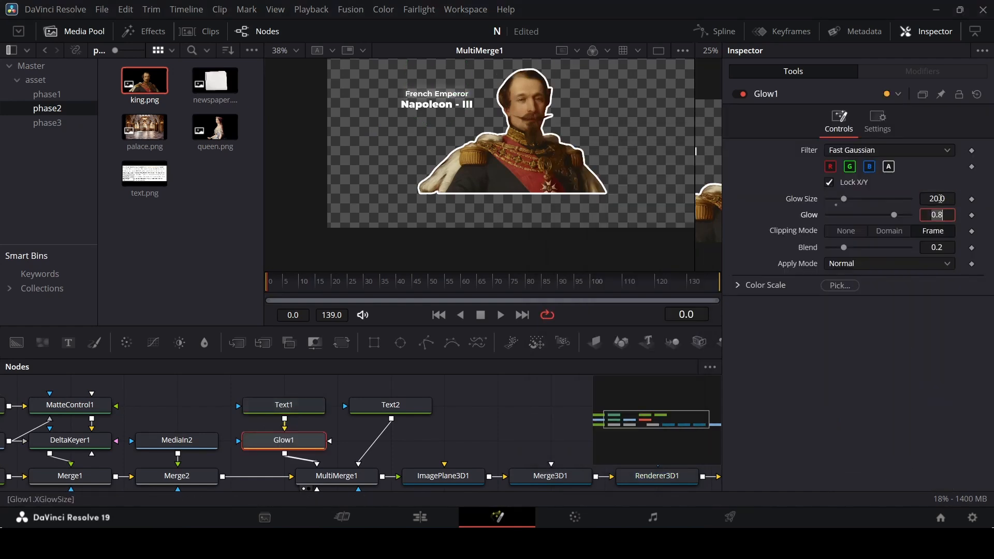
Add a Glow node between Text2 and MultiMerge1 and set its Glow Size to 20.
left_click(388, 413)
key("shift+space")
type("glow")
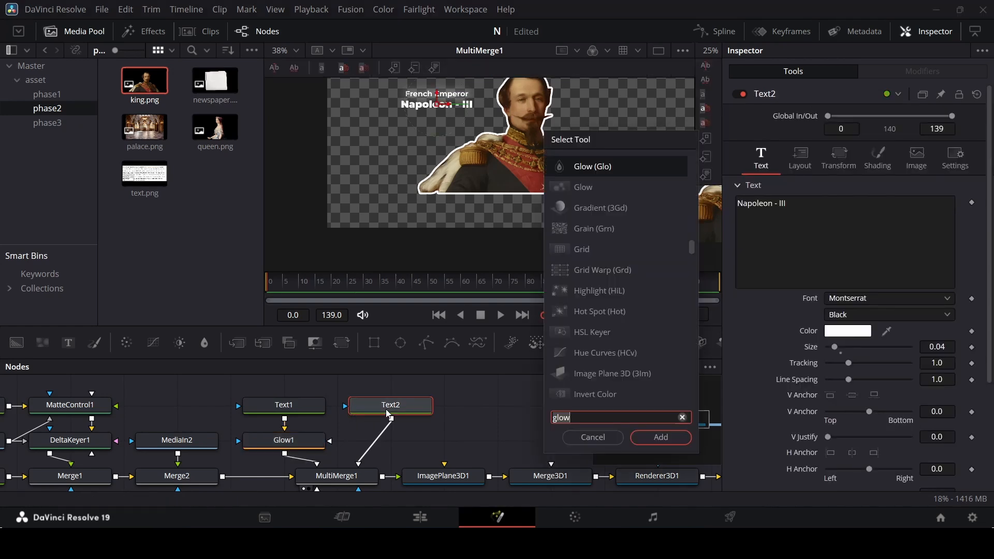
key("Return")
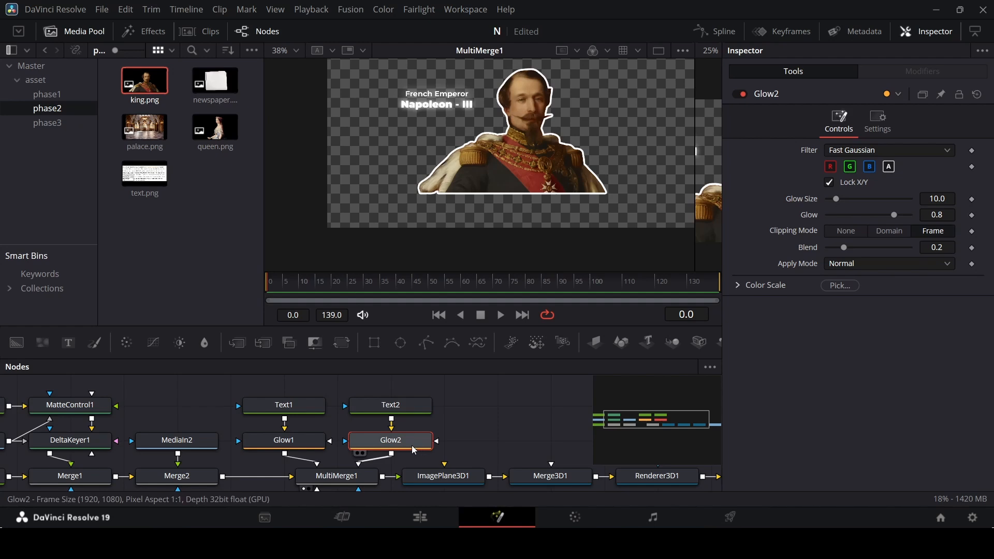
left_click(948, 199)
type("20")
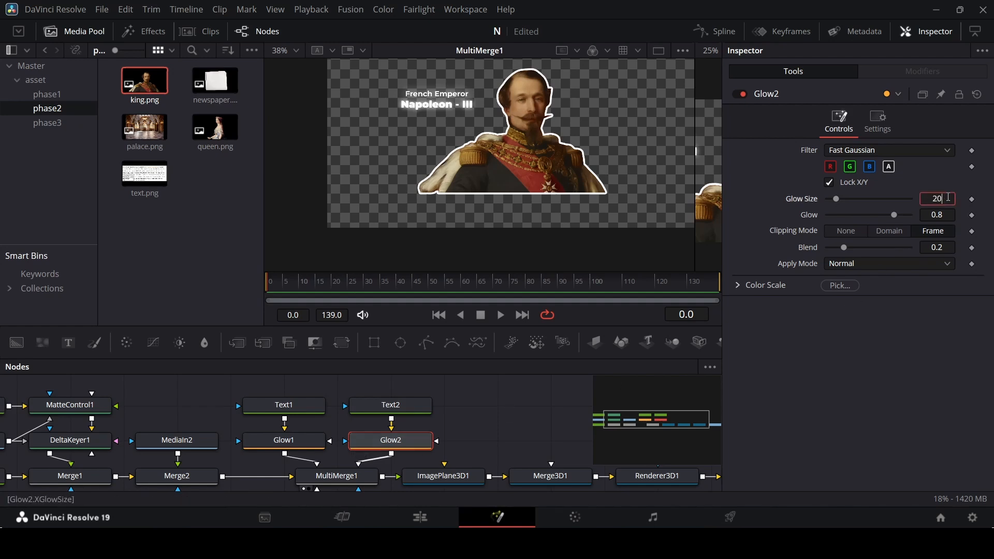
key("Return")
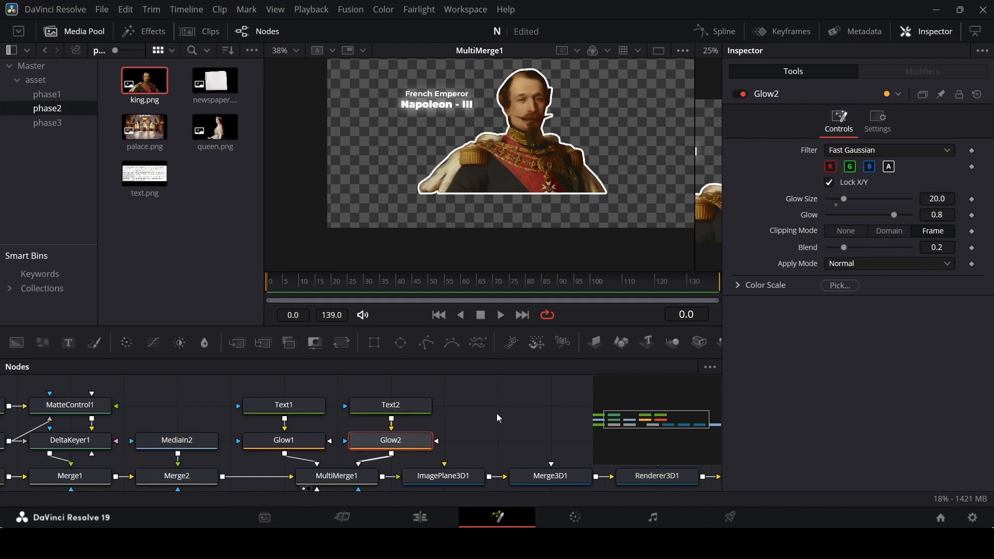
left_click(499, 417)
Enlarge the MediaOut1 viewer and keyframe ImagePlane3D1's Translation X, Y and Z at frame 20.
scroll(493, 144, "down", 2)
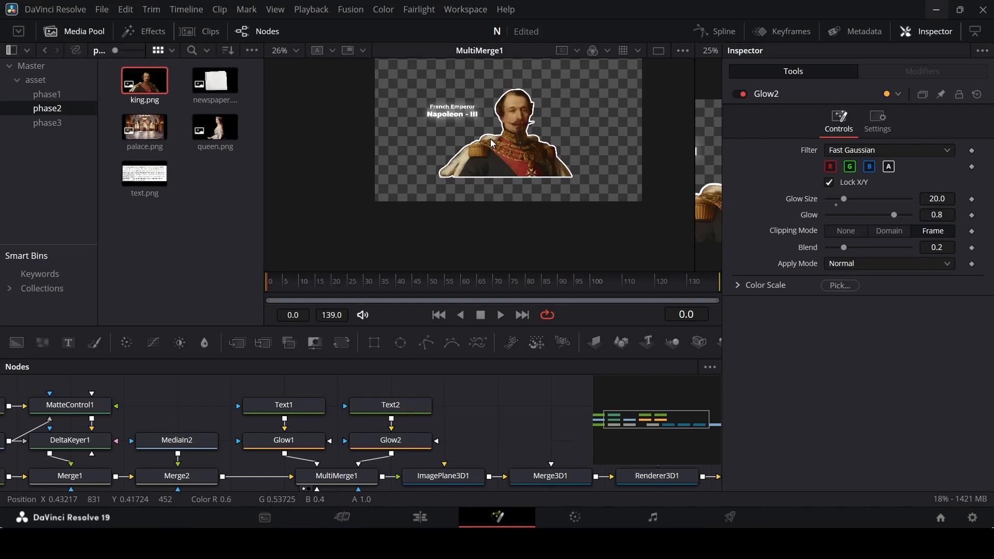
left_click_drag(696, 152, 420, 154)
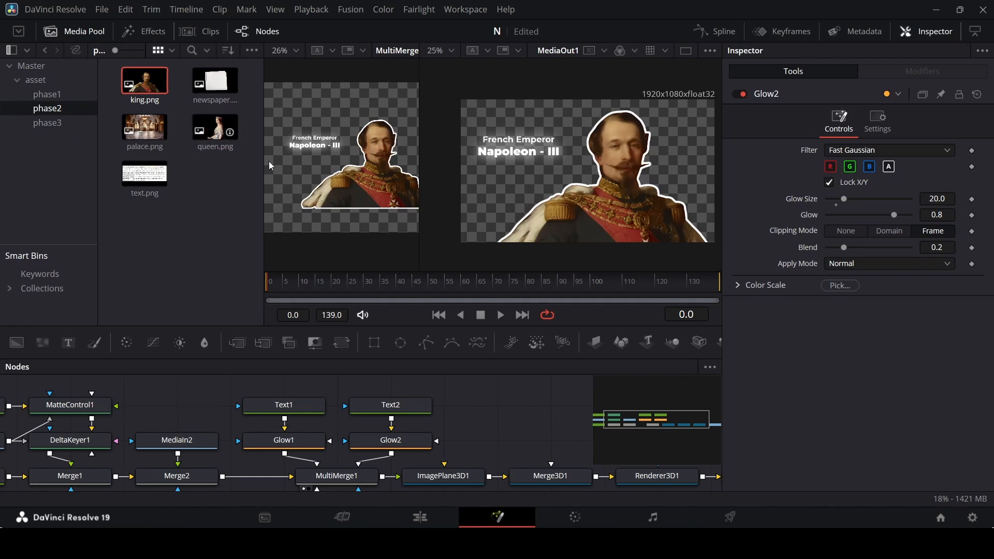
left_click_drag(645, 427, 675, 428)
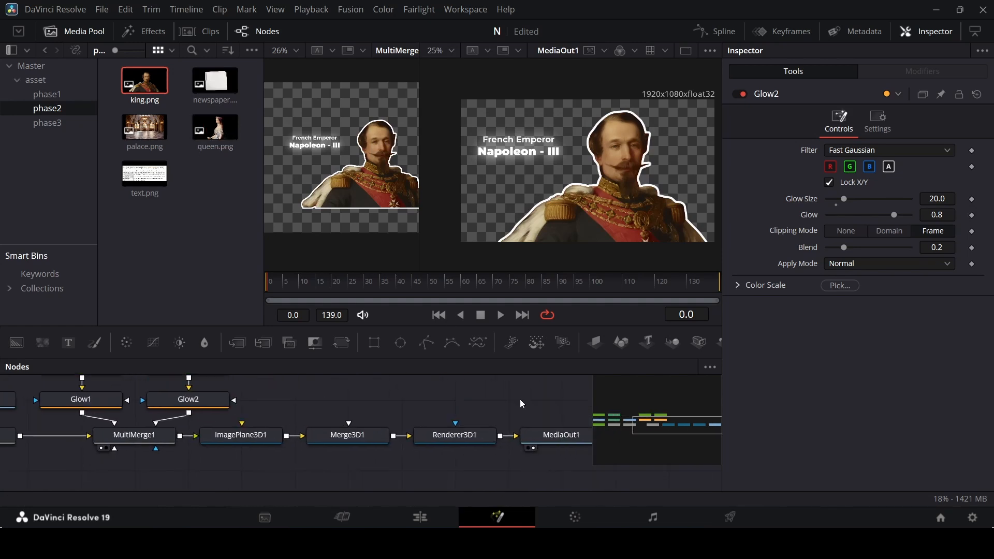
left_click(246, 437)
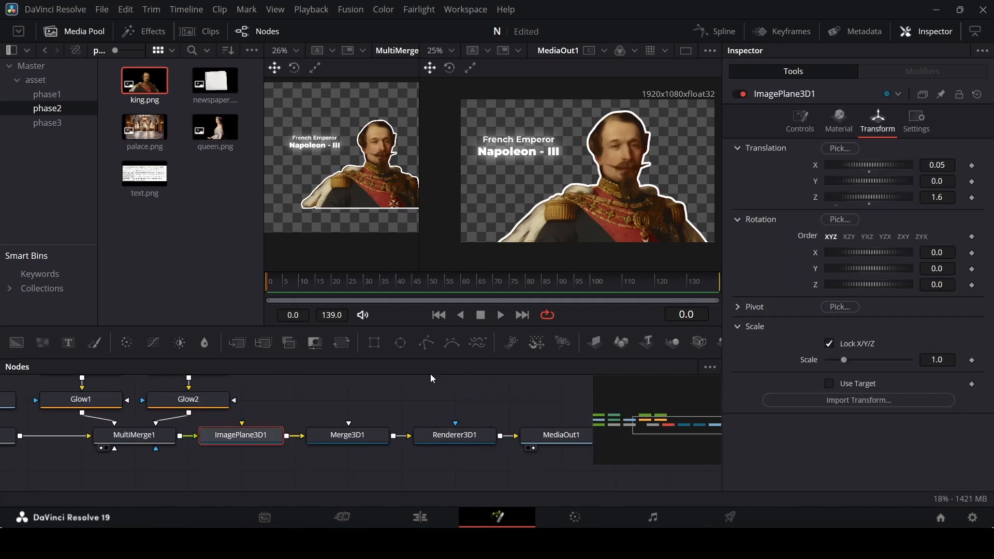
left_click(332, 285)
left_click(973, 198)
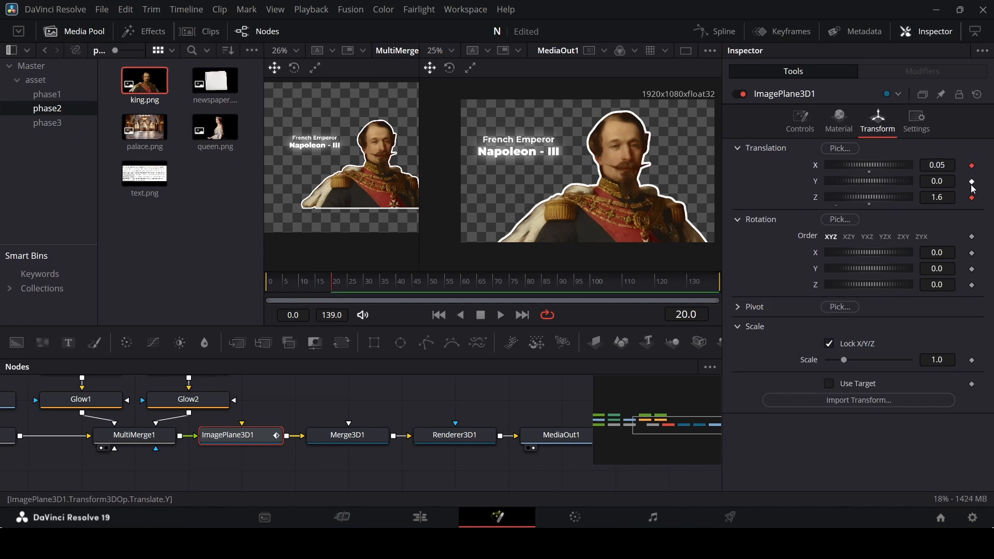
left_click(973, 183)
At frame 0, set ImagePlane3D1's Translation Z to 1.95 and X to -0.4, and scrub through the entrance to frame 20.
left_click_drag(333, 292, 262, 286)
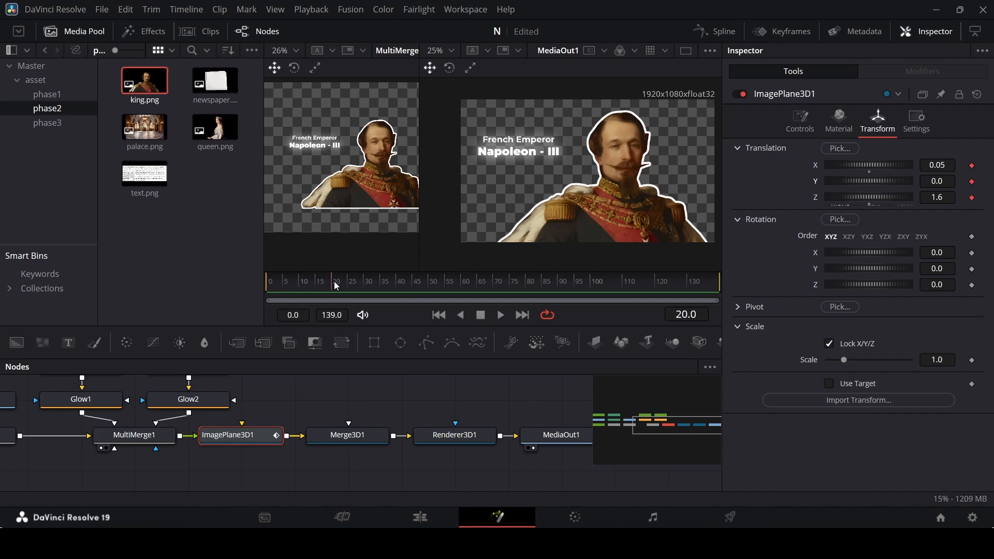
double_click(944, 198)
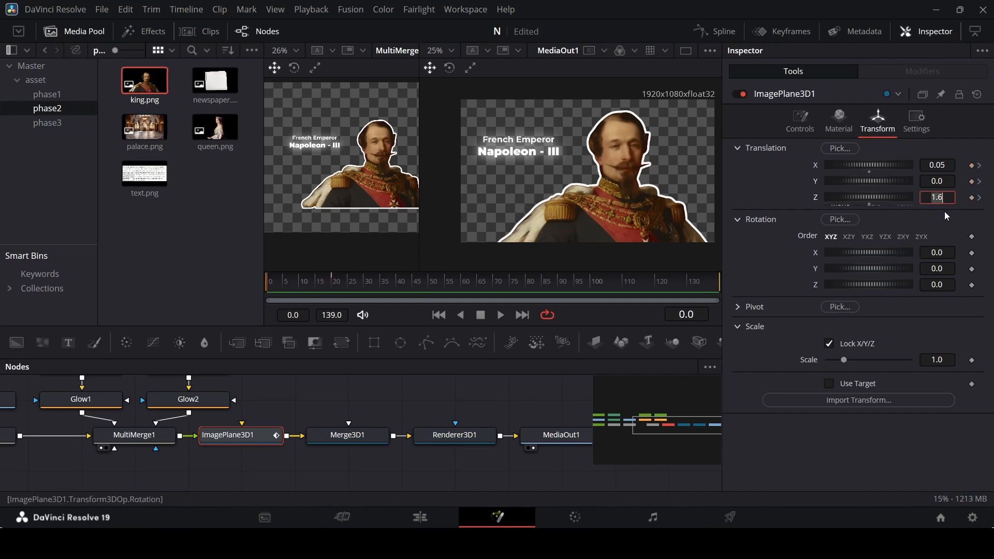
type("1.95")
key("Return")
double_click(954, 167)
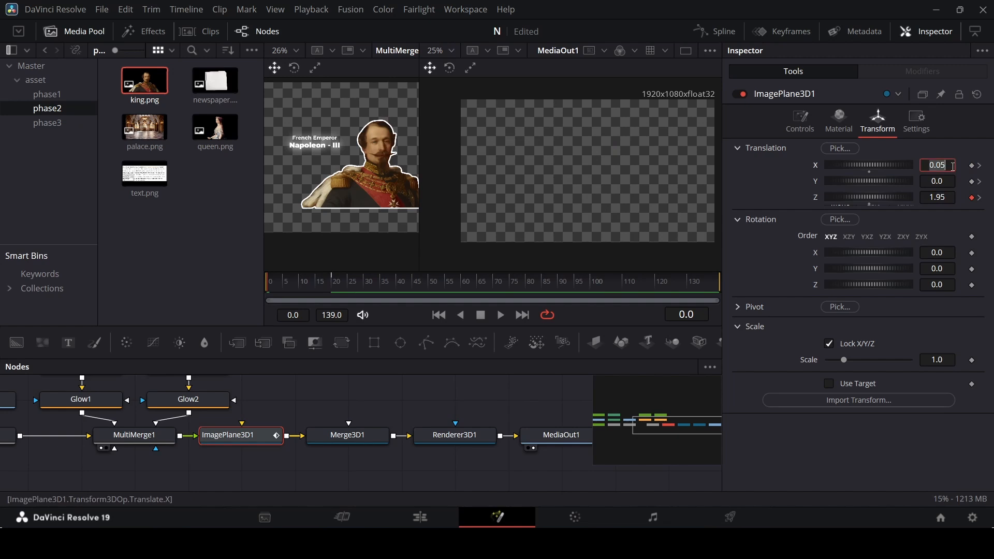
type("-0.4")
key("Tab")
left_click(275, 287)
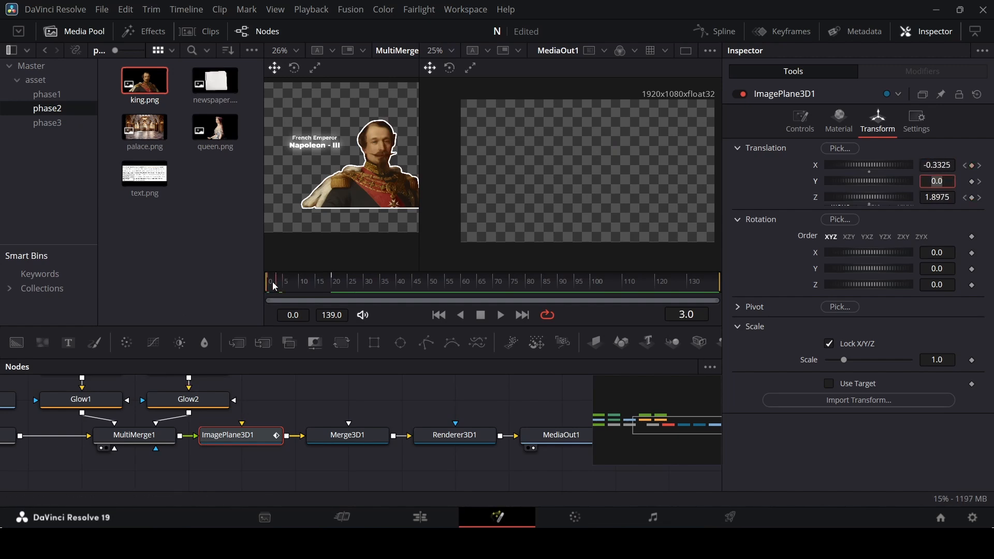
left_click_drag(275, 286, 335, 288)
left_click(446, 435)
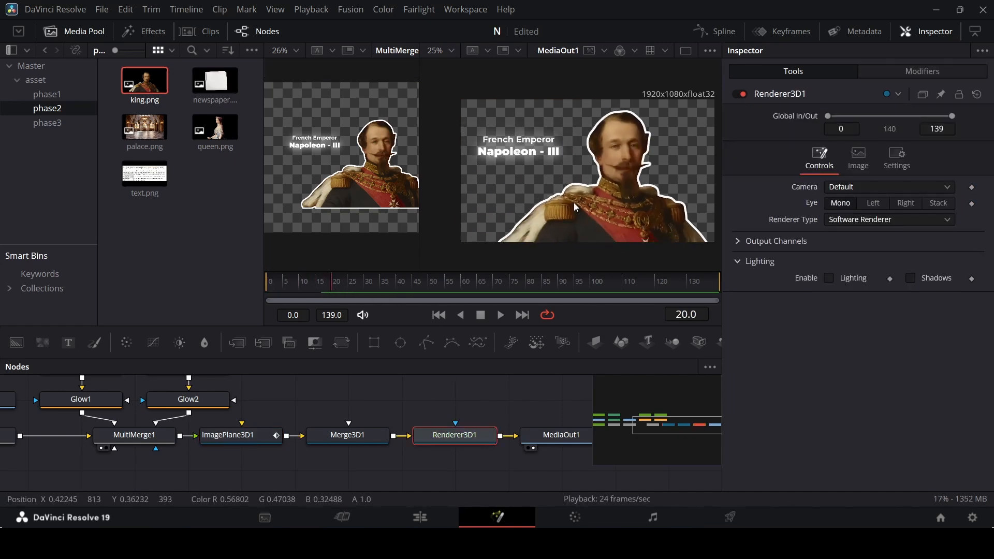
Keyframe Text1's Write On at frame 40 with End at 1.0, and set End to 0 at frame 20.
left_click_drag(628, 417, 647, 422)
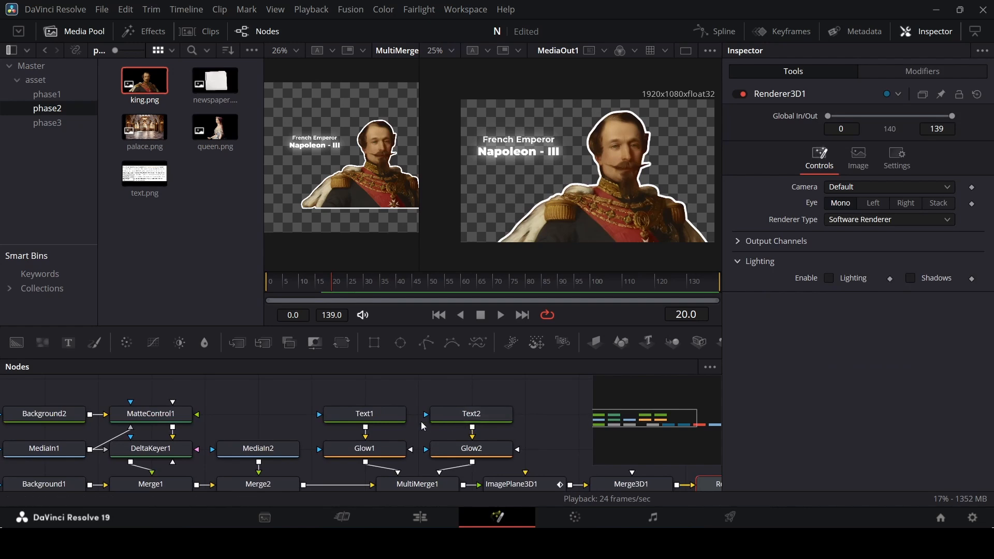
left_click(399, 415)
left_click(398, 290)
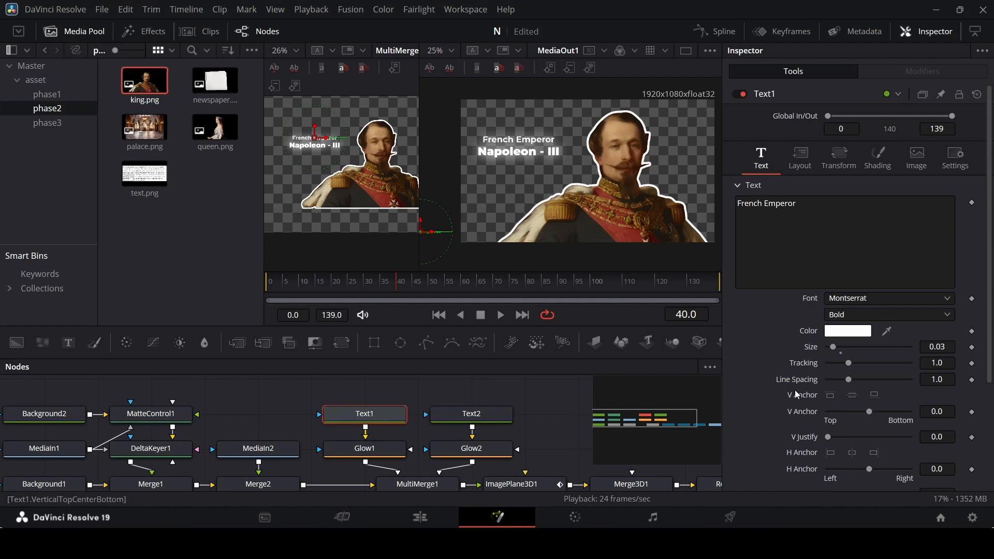
scroll(776, 442, "down", 5)
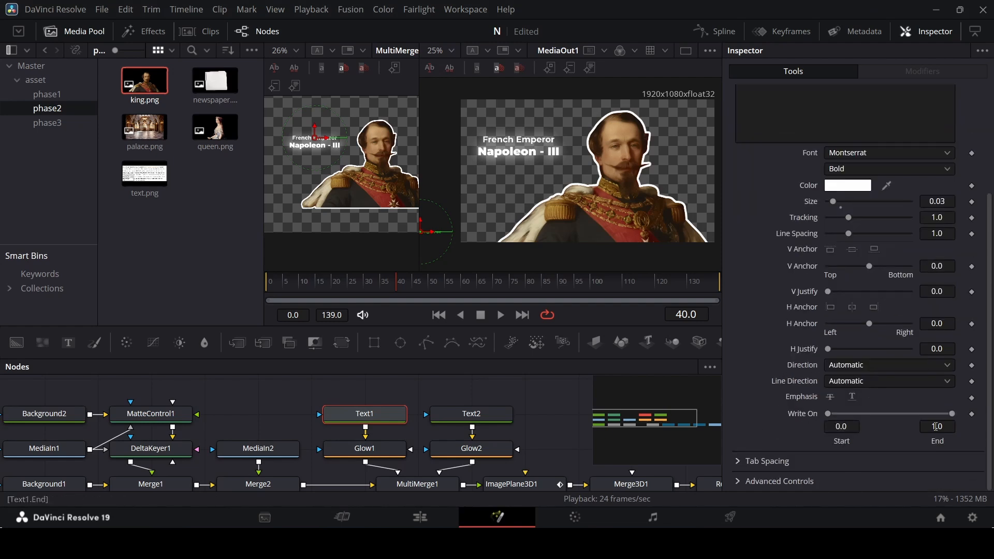
left_click(972, 414)
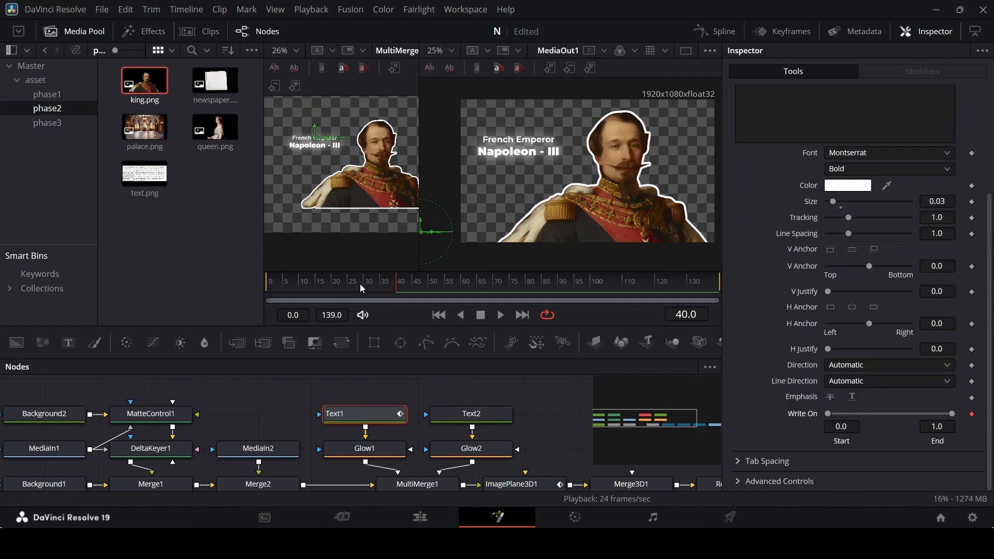
left_click_drag(362, 286, 334, 294)
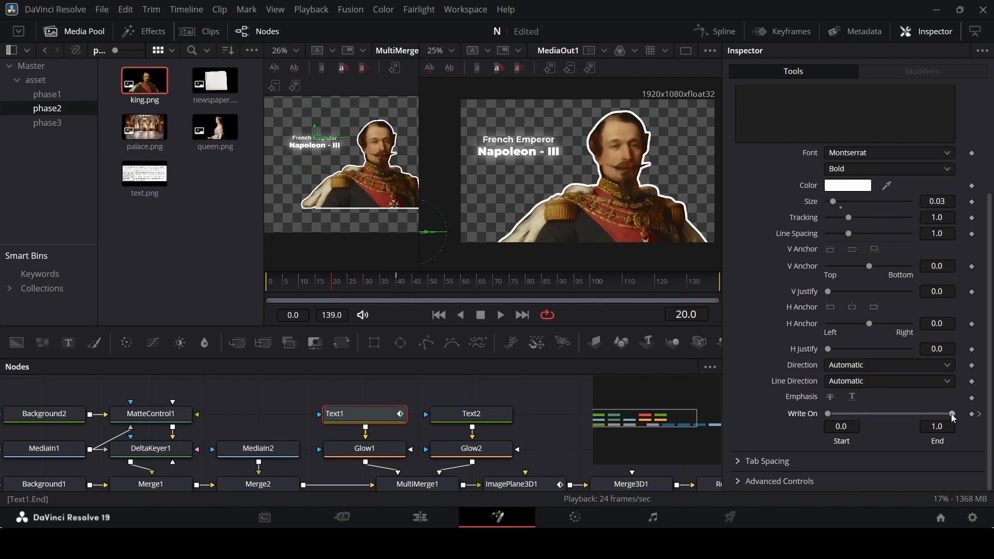
left_click_drag(954, 414, 830, 413)
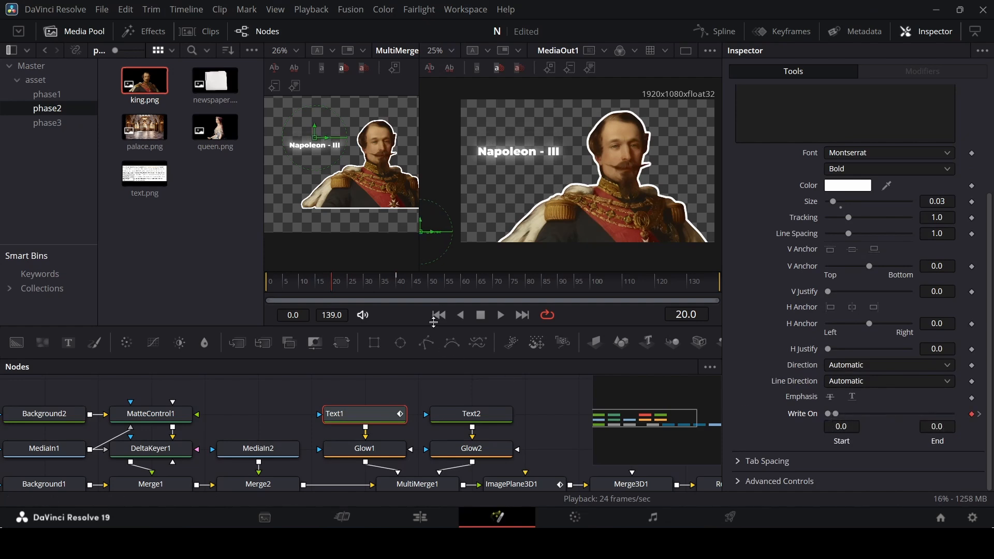
Keyframe Text2's Write On with End 1.0 at frame 45 and End 0 at frame 30, and preview the text reveal.
left_click(413, 292)
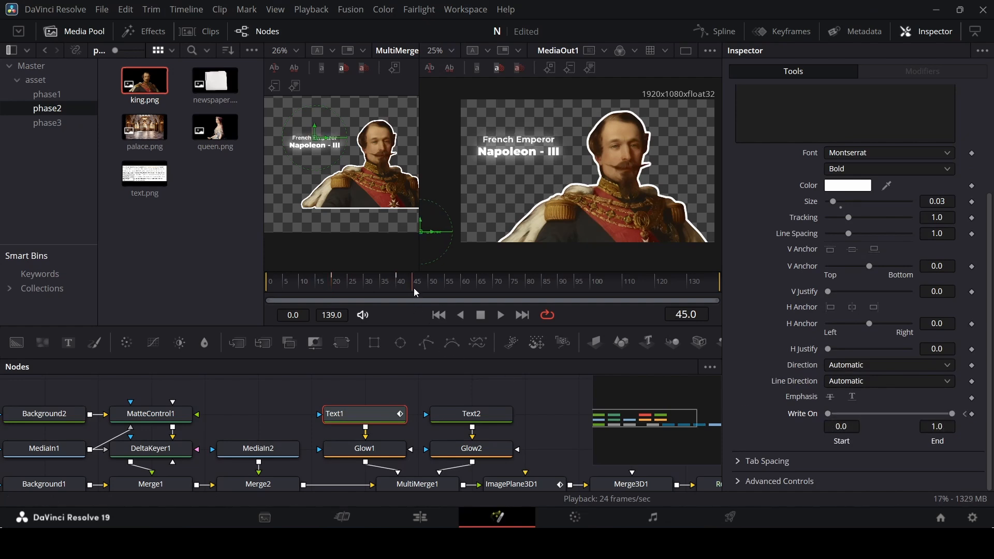
left_click(458, 413)
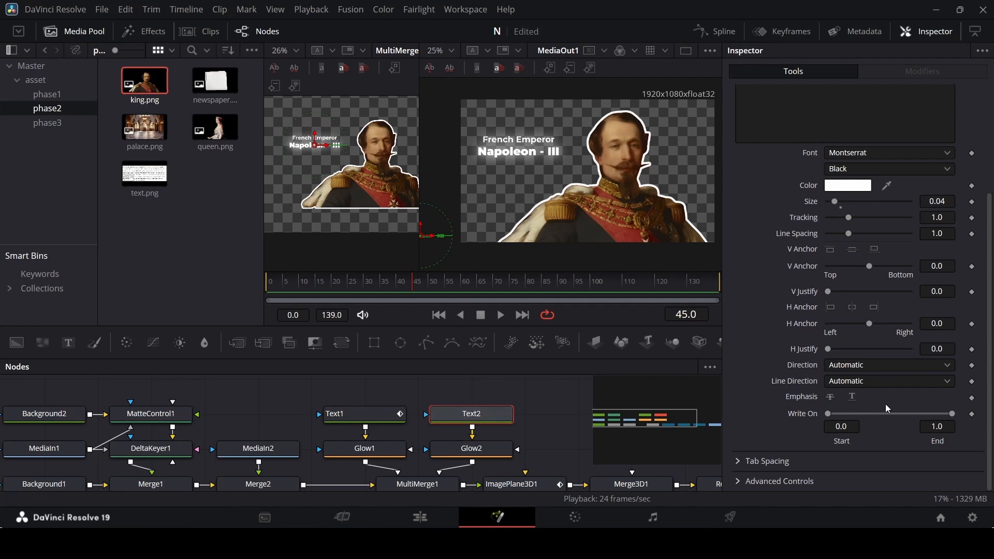
left_click(972, 414)
left_click_drag(403, 291, 367, 298)
left_click_drag(952, 414, 815, 420)
left_click(539, 384)
left_click(325, 282)
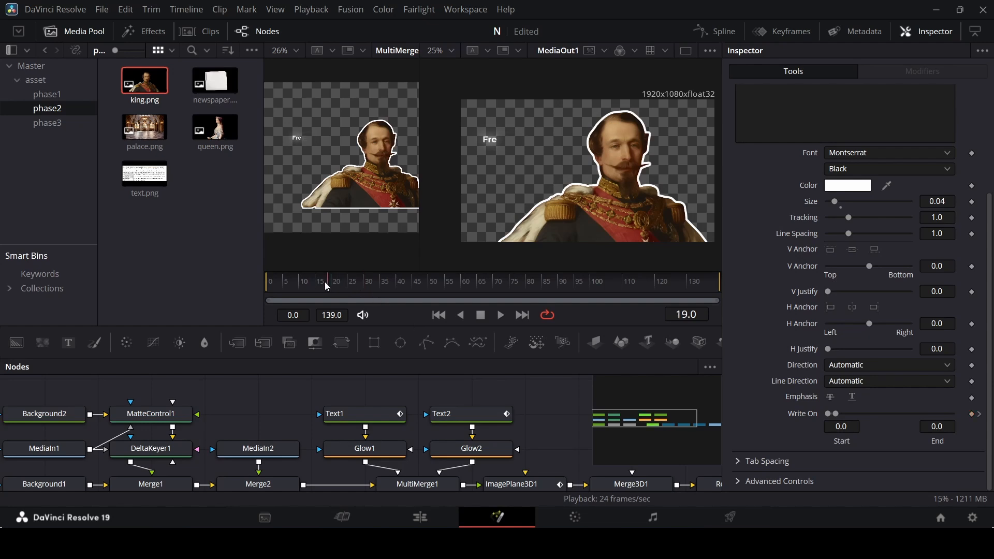
left_click(309, 284)
key("space")
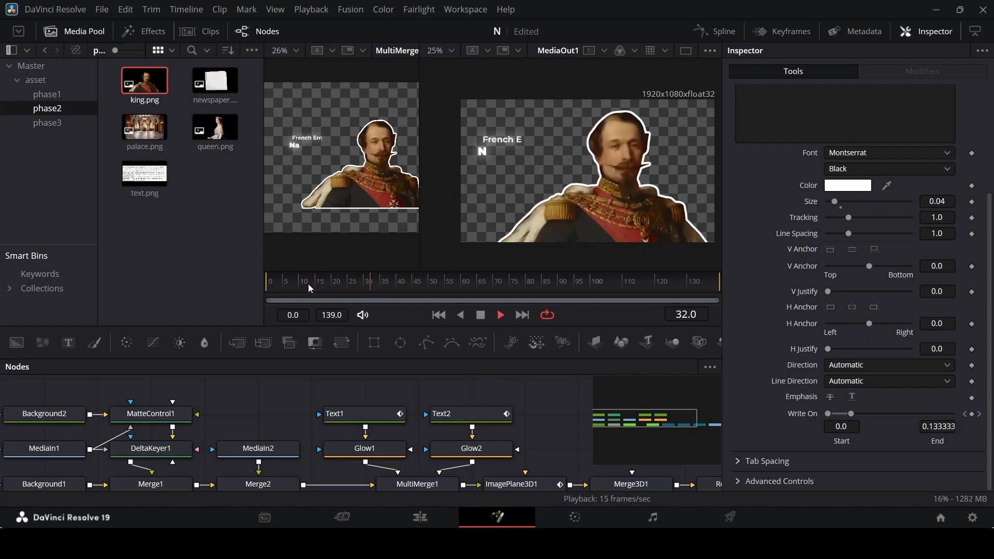
key("space")
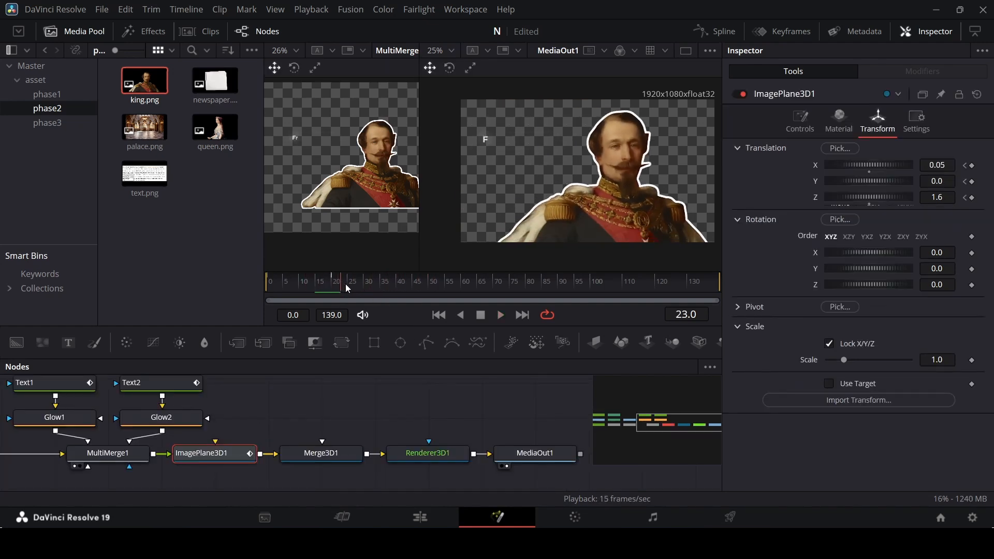
At frame 50, set ImagePlane3D1's Translation to X 0.06, Y -0.01 and Z 1.55 for a slow drift.
left_click_drag(346, 284, 428, 291)
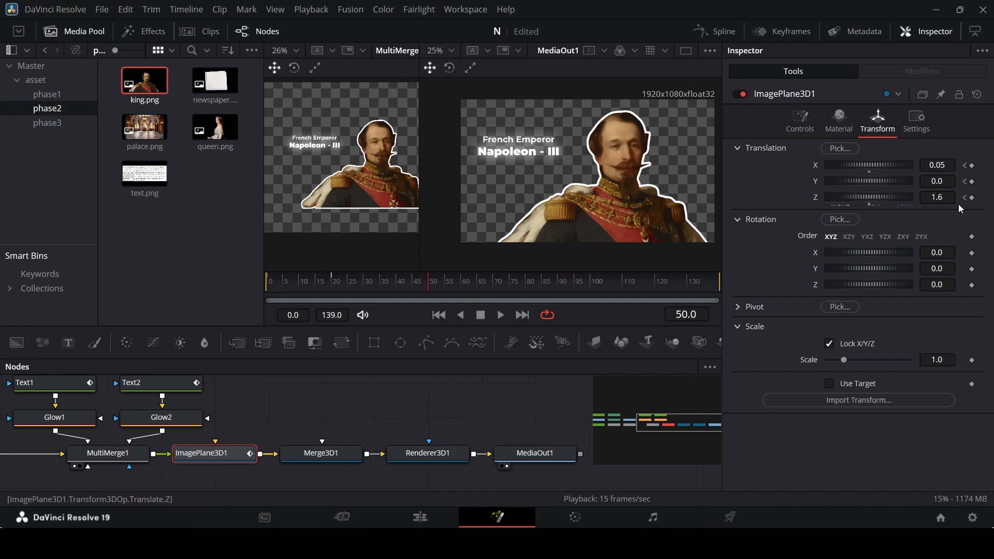
left_click(949, 165)
key("BackSpace")
type("6")
left_click(953, 181)
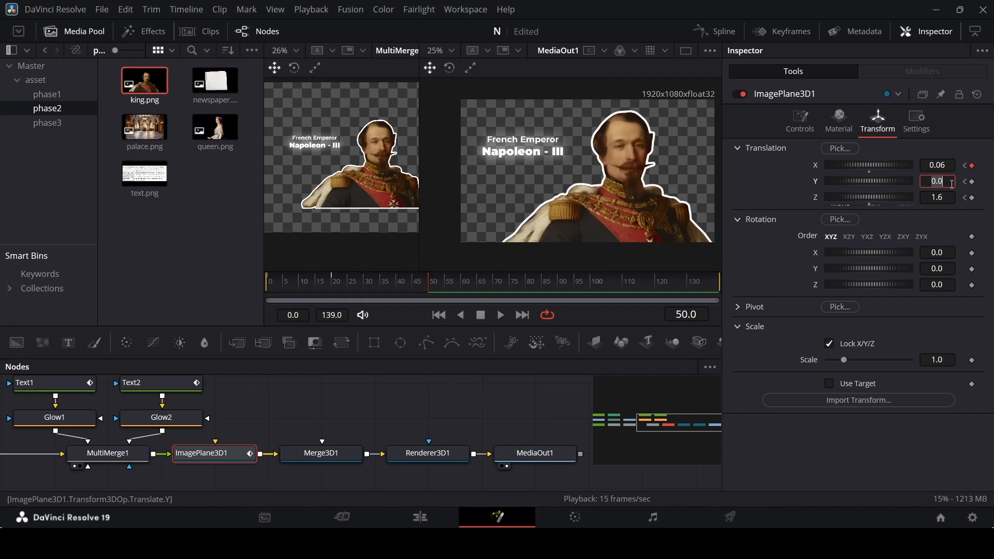
type("-0.01")
key("Tab")
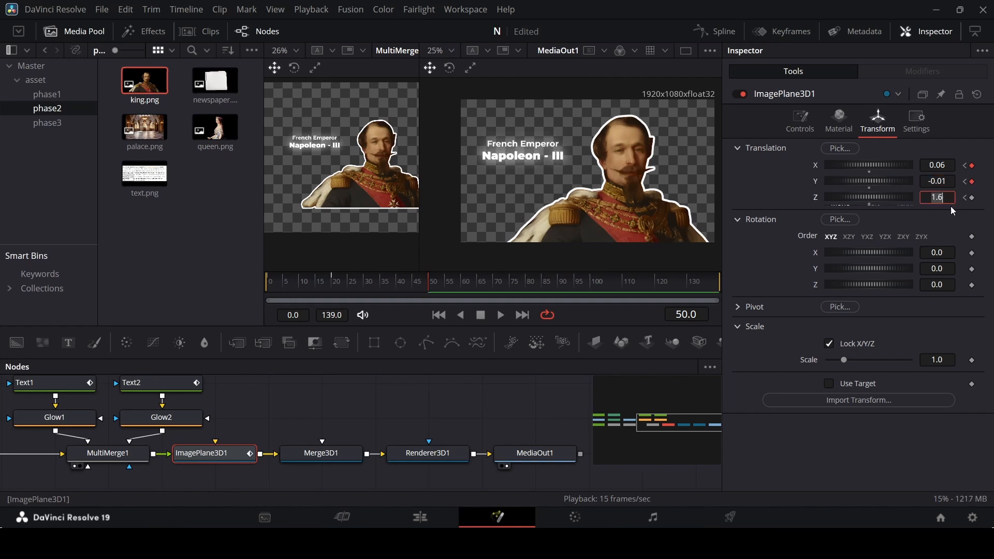
type("1.55")
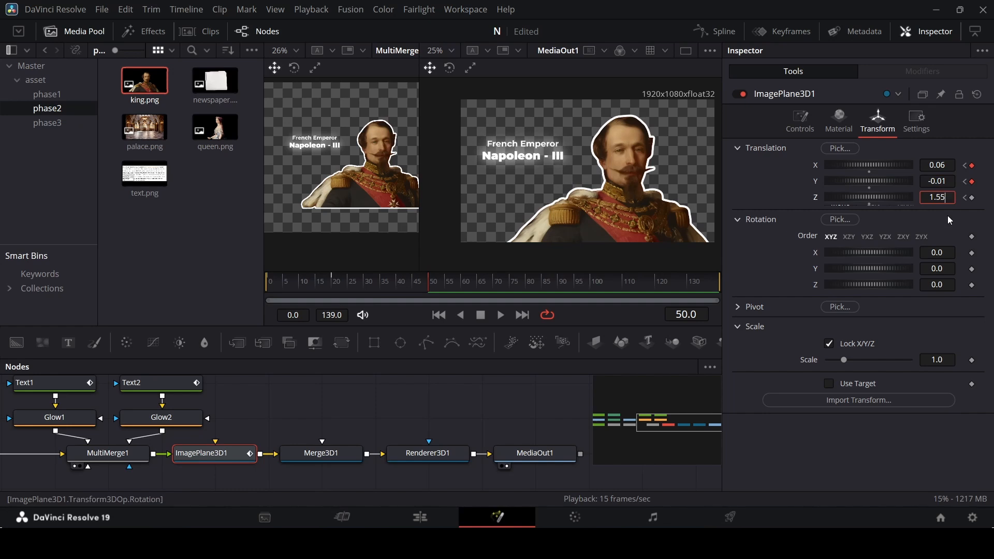
key("Return")
Save the project, play the animation back from frame 0 and return to frame 50.
left_click_drag(331, 288, 266, 291)
key("ctrl+s")
left_click(418, 396)
key("space")
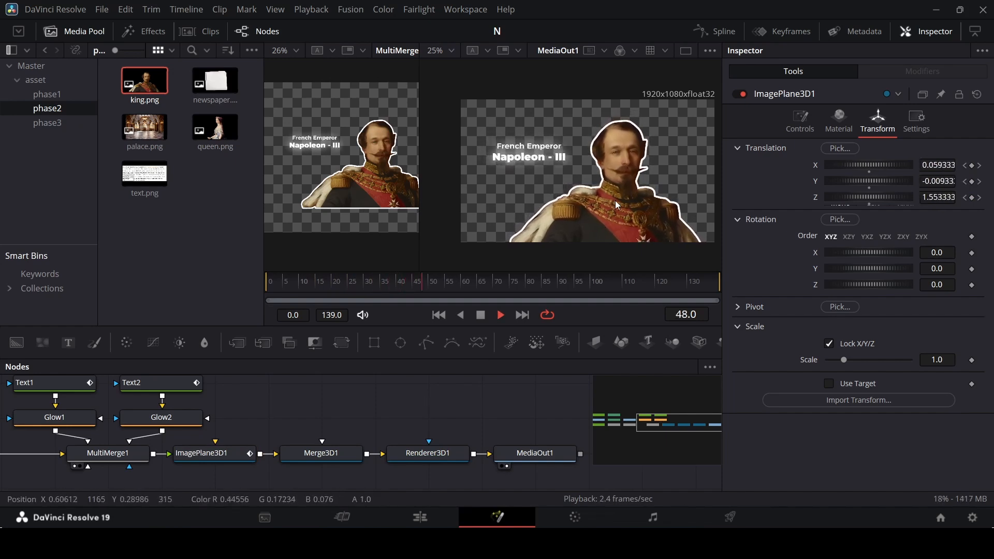
mouse_move(446, 279)
left_mouse_down()
mouse_move(408, 286)
mouse_move(430, 289)
left_mouse_up()
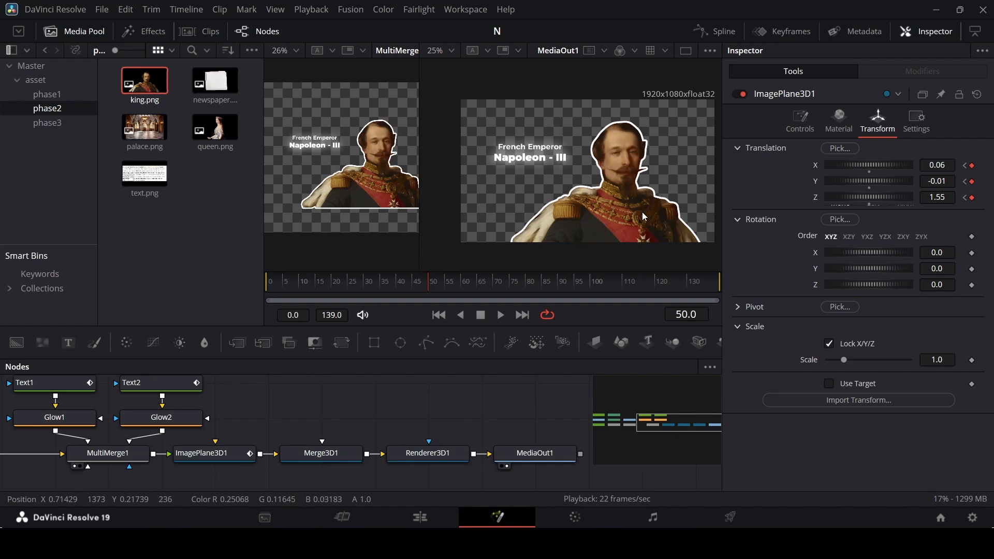
At frame 70, set ImagePlane3D1's Translation to X -0.15, Y -0.06 and Z 1.49, and scrub through the move.
left_click(469, 288)
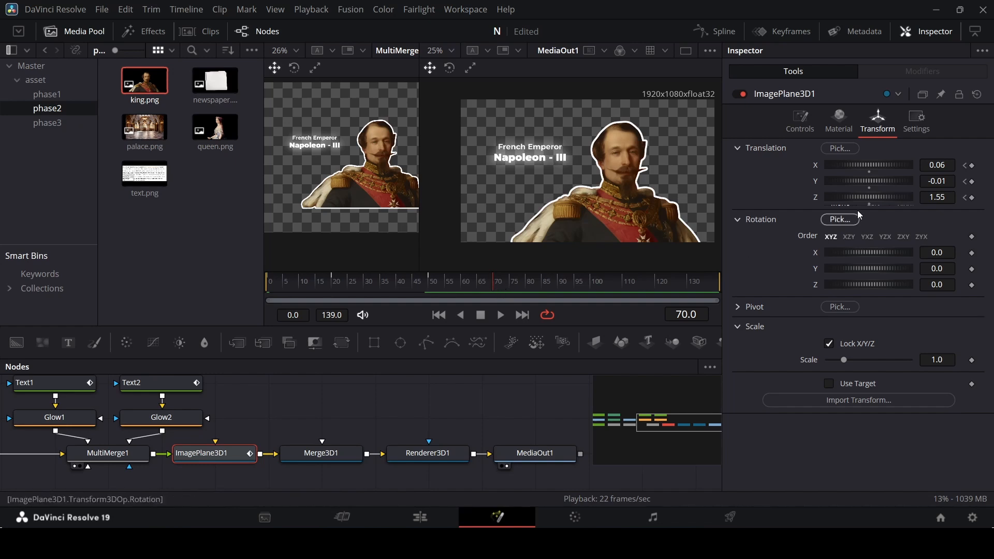
left_click(944, 169)
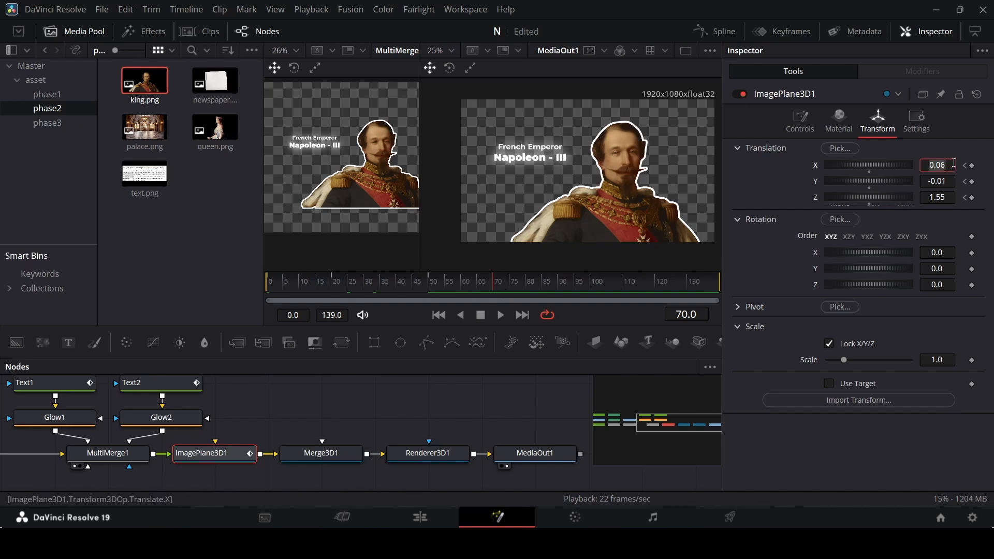
type("-")
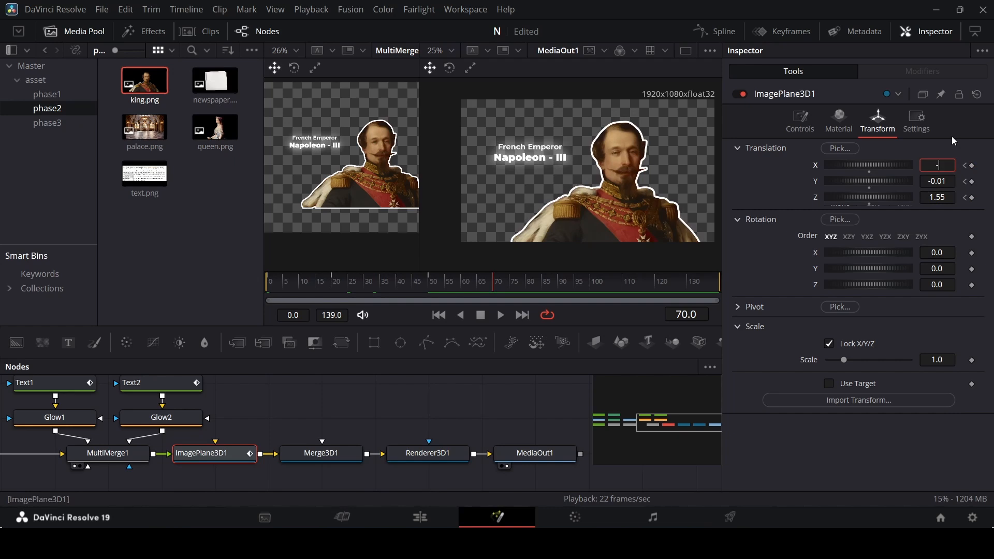
type("0.15")
key("Tab")
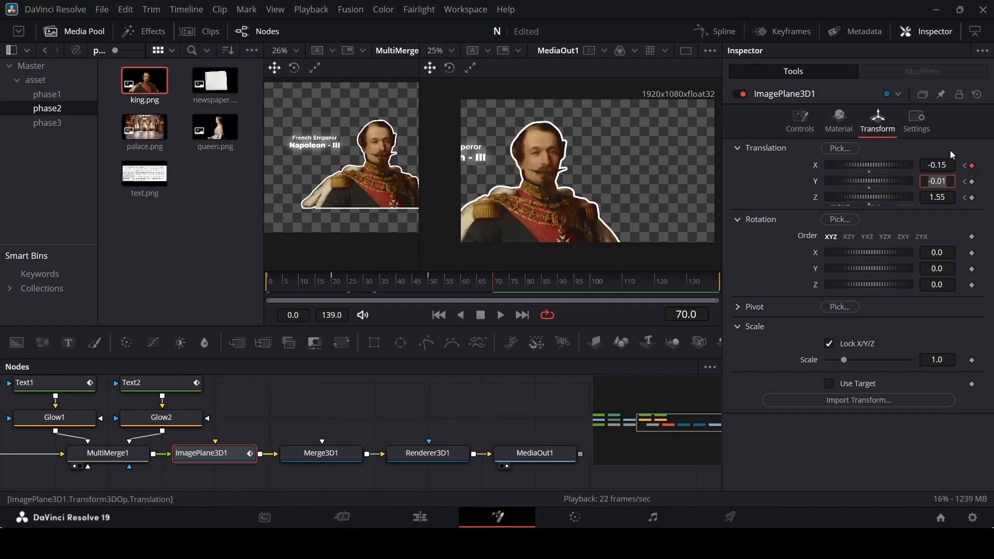
key("Right")
key("shift+Left")
type("6")
key("Tab")
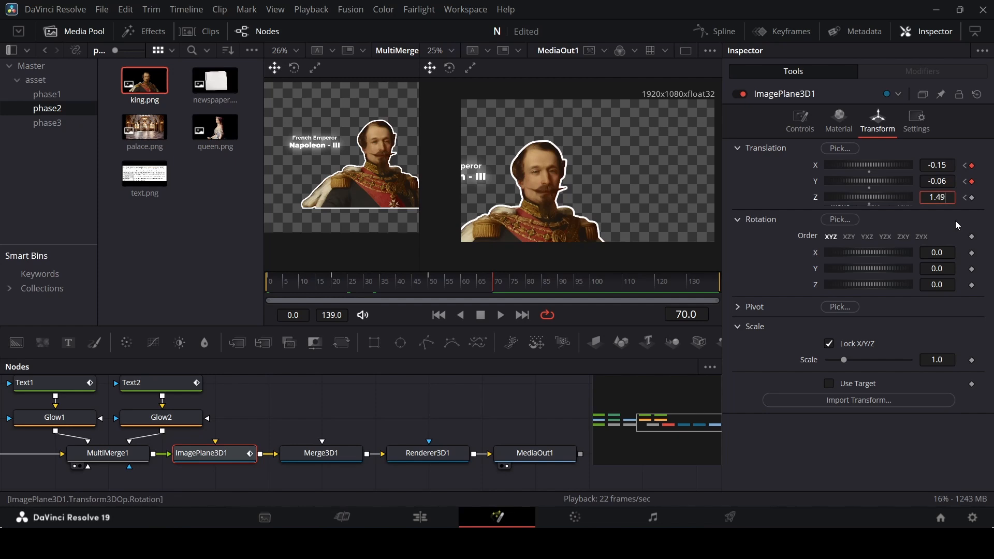
key("Tab")
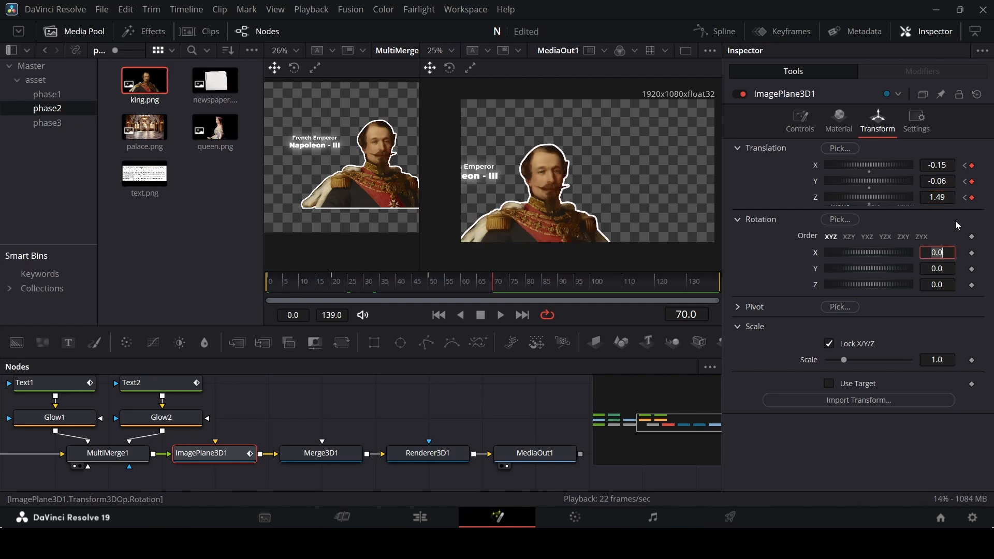
left_click(498, 436)
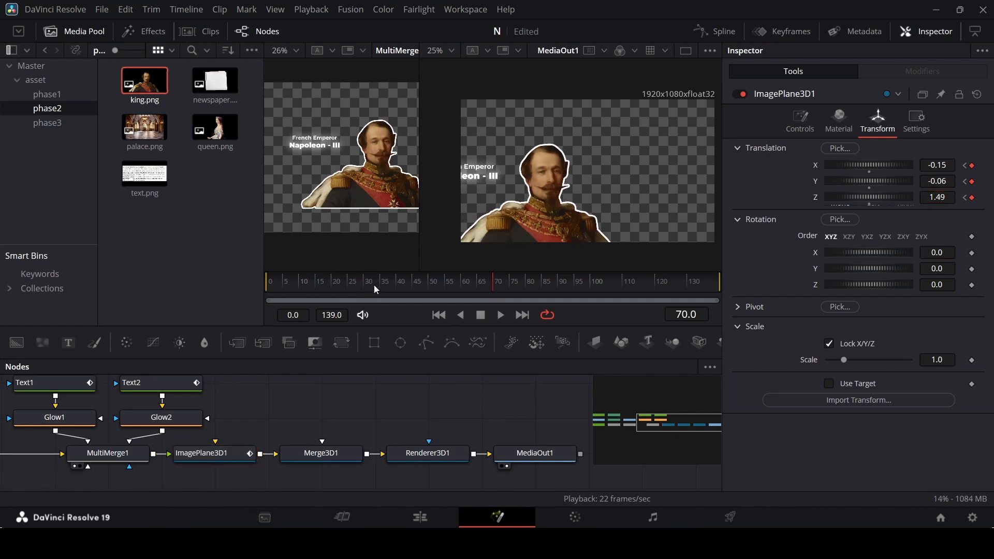
left_click_drag(374, 285, 503, 285)
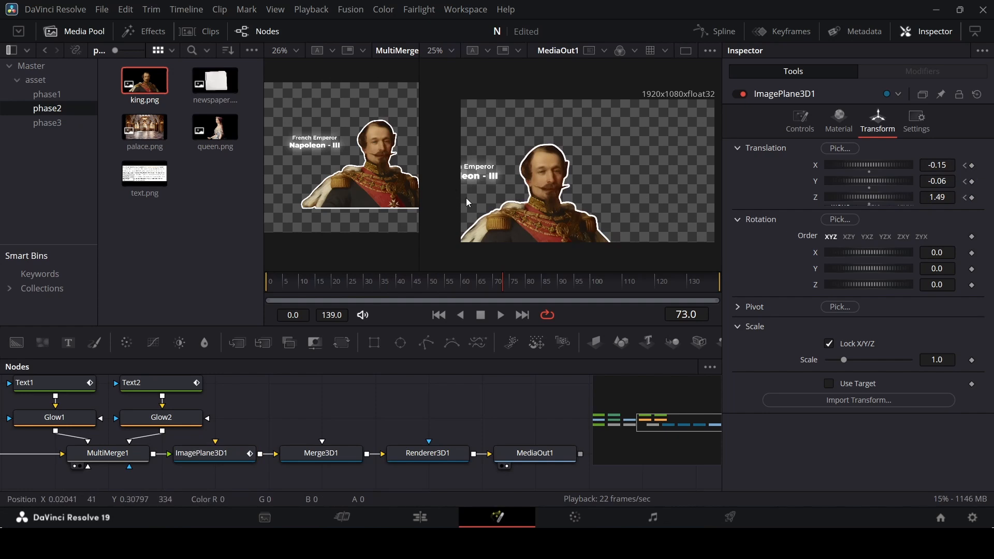
left_click(510, 288)
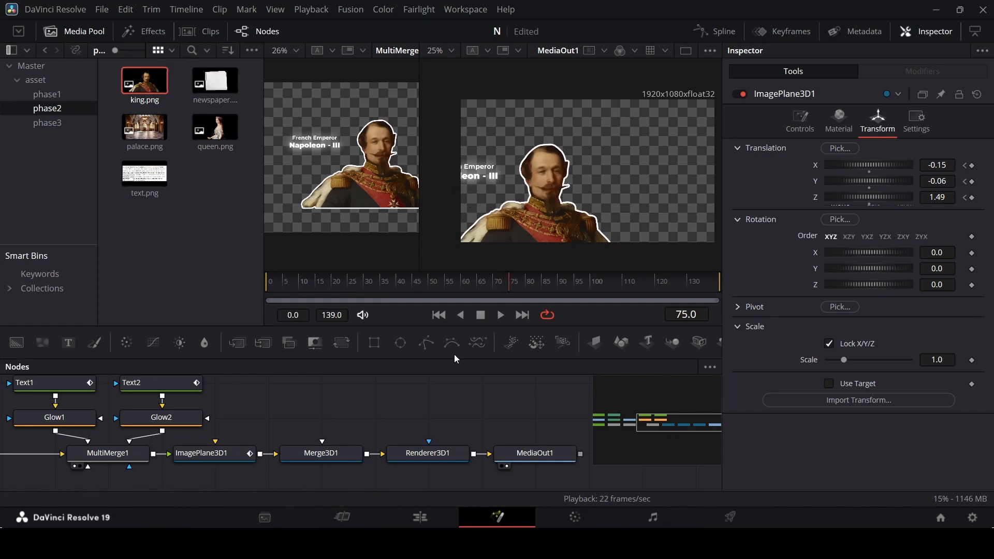
Keyframe the layout Center of both Text1 and Text2 at frame 50.
left_click_drag(389, 394, 656, 425)
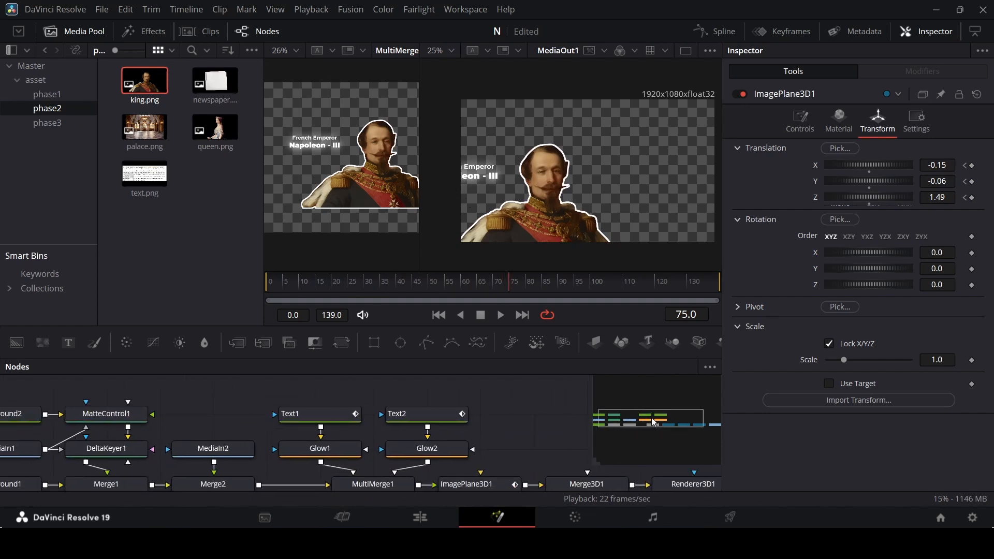
left_click(334, 415)
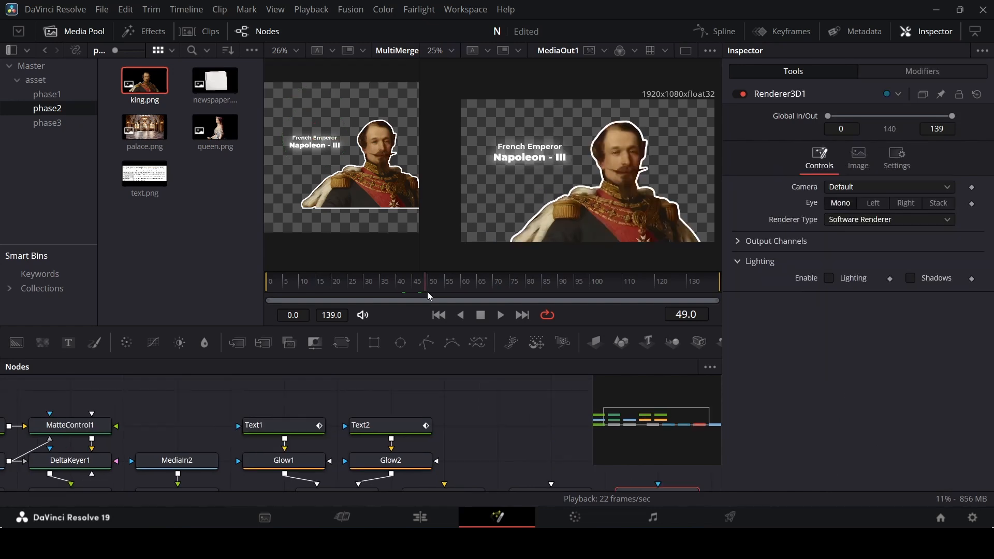
left_click(430, 294)
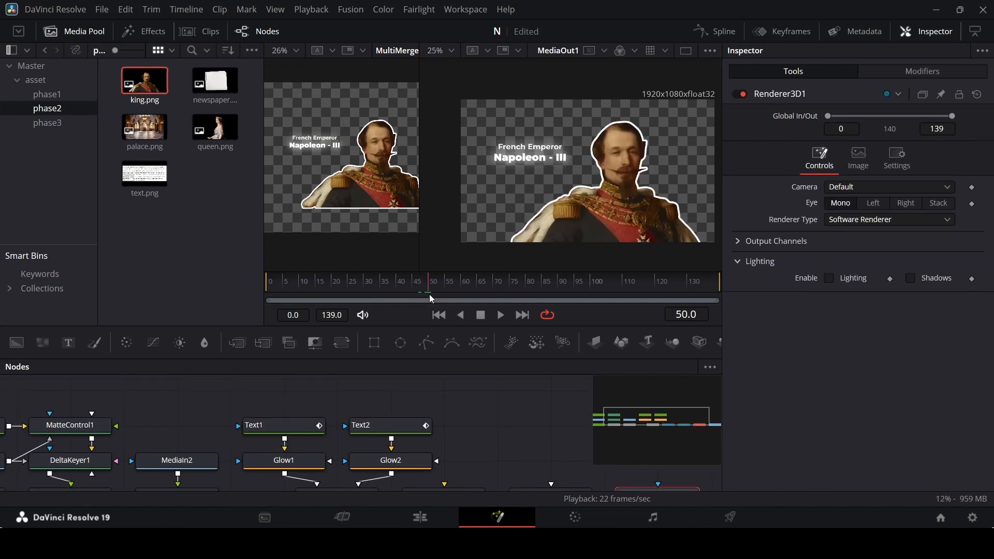
left_click(294, 432)
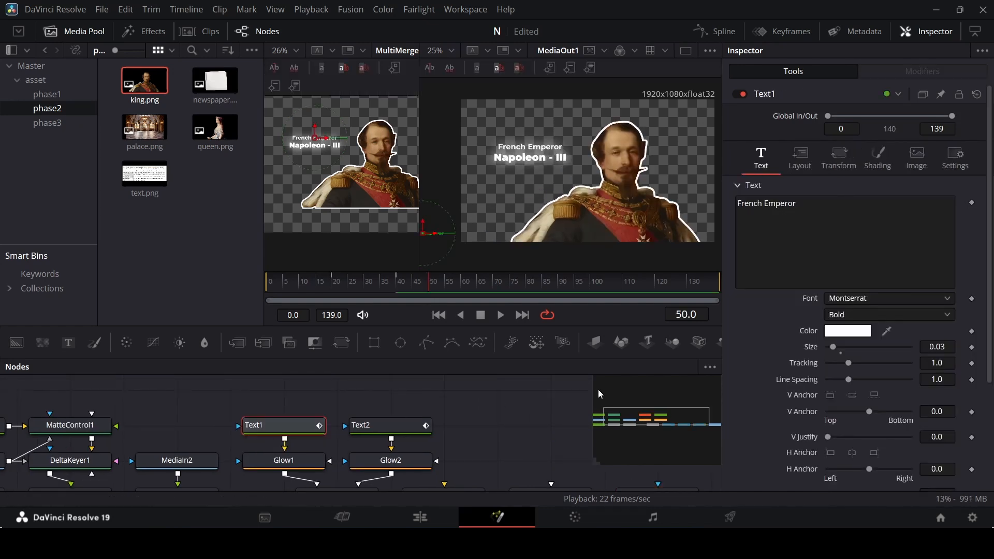
left_click(840, 165)
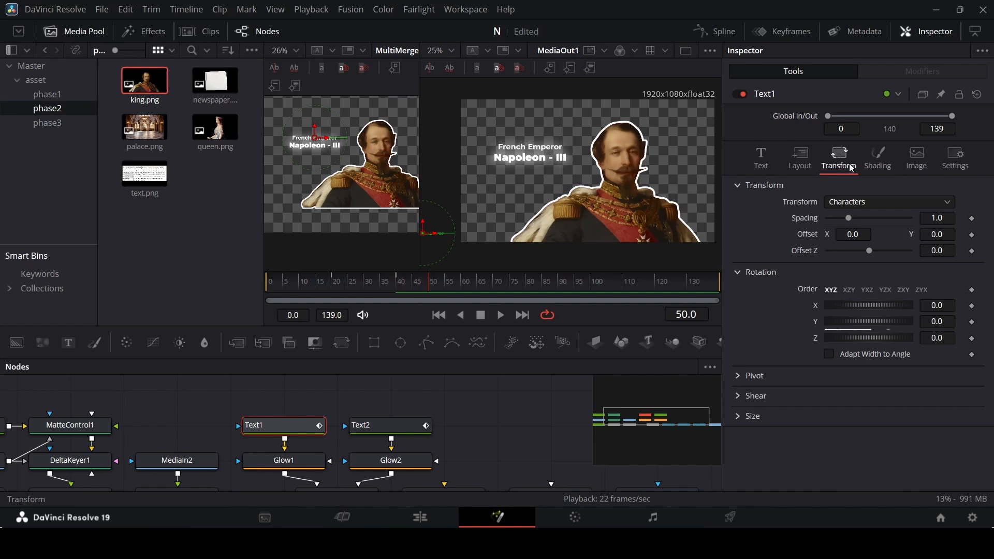
left_click(801, 158)
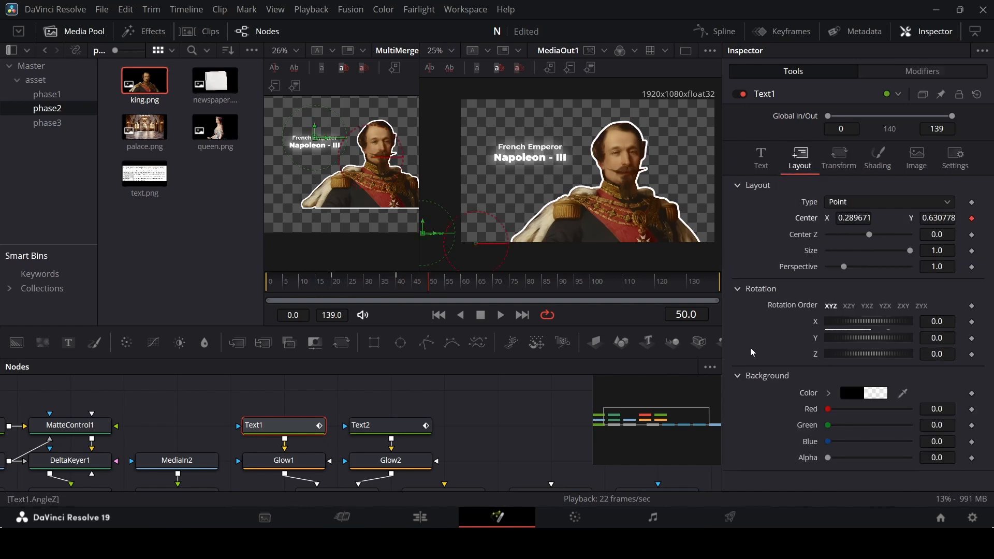
left_click(360, 431)
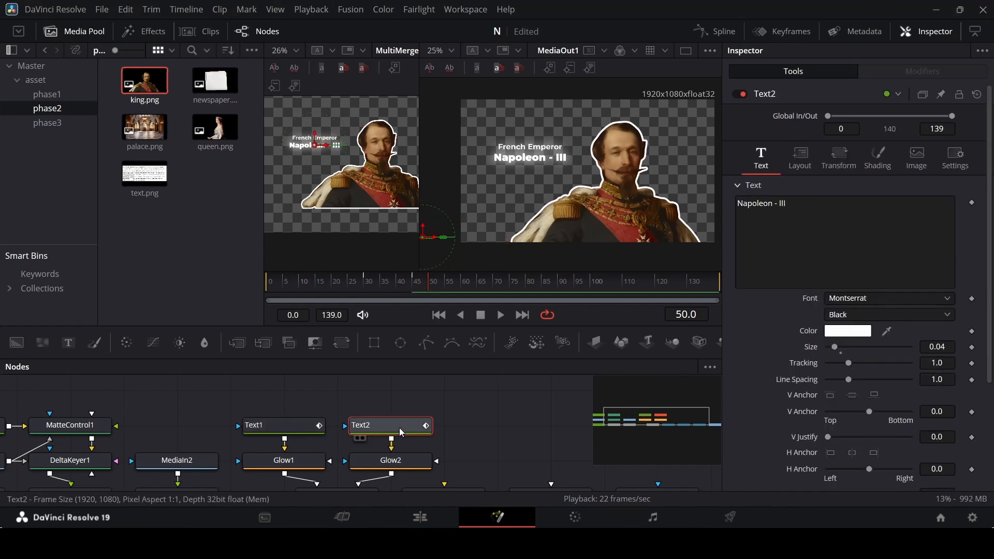
left_click(800, 158)
left_click(972, 218)
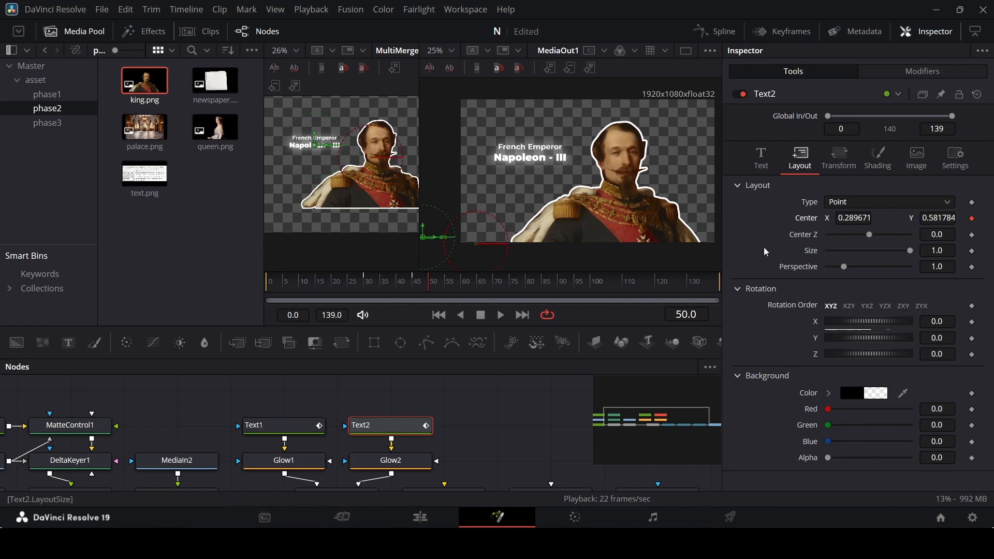
At frame 70, move Text1 and Text2 above the king's head, with Text2's Center at X 0.440672, Y 0.829784.
left_click_drag(432, 295, 498, 288)
left_click(298, 425)
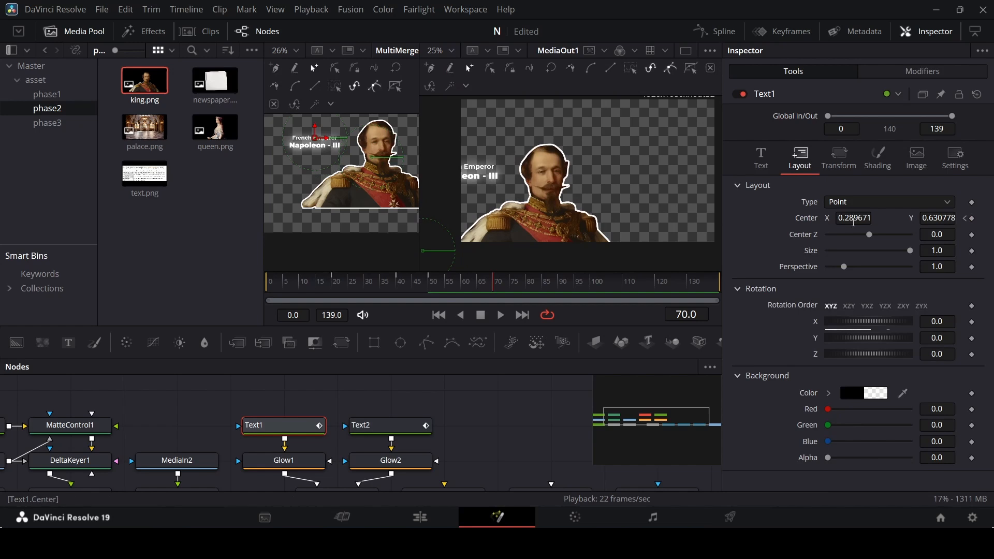
mouse_move(854, 218)
left_mouse_down()
mouse_move(918, 218)
mouse_move(918, 228)
mouse_move(993, 218)
mouse_move(870, 219)
left_mouse_up()
left_click(382, 430)
right_click(871, 218)
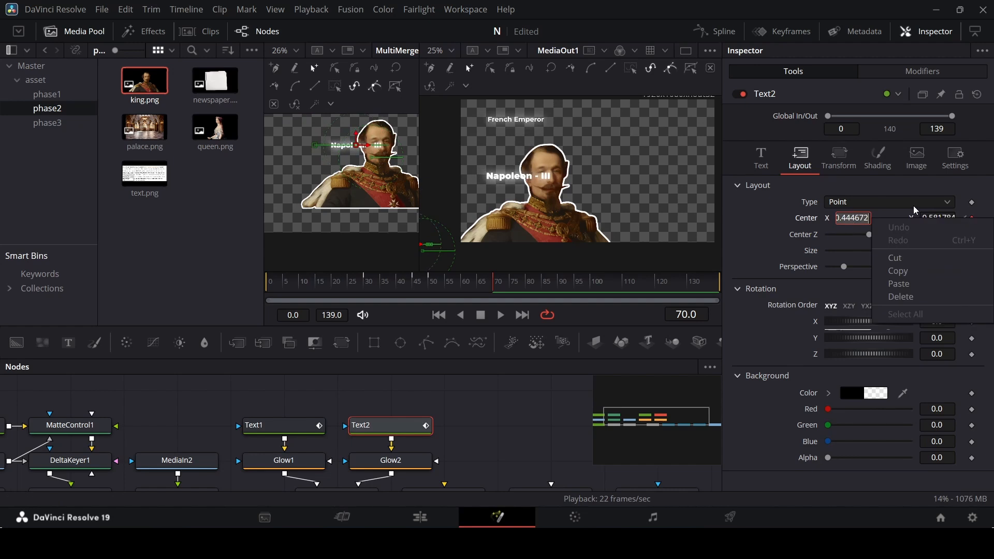
left_click_drag(932, 218, 993, 218)
left_click_drag(857, 218, 854, 218)
Play the animation from about frame 46 to check the captions' move, and stop playback.
left_click(422, 293)
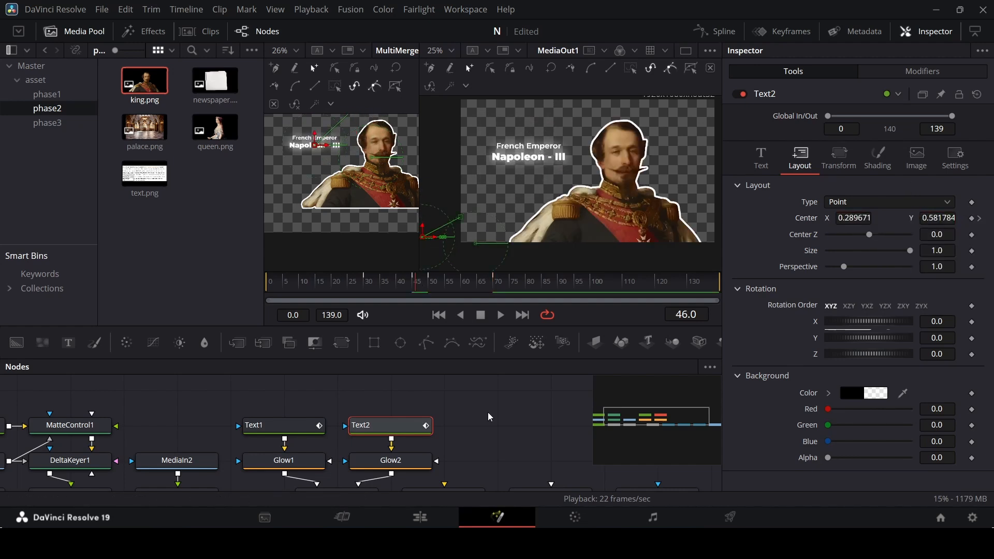
left_click(492, 414)
key("space")
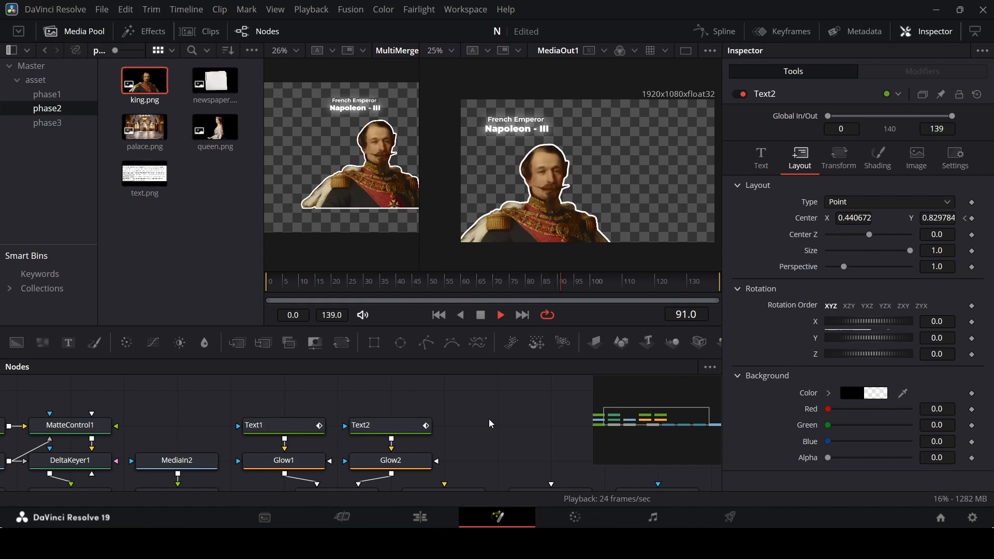
key("space")
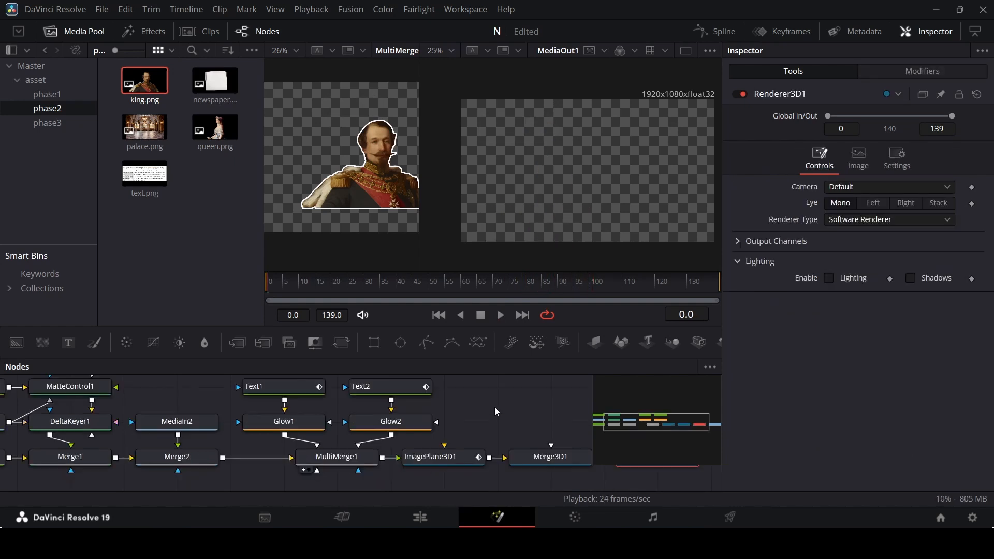
Add queen.png from the phase2 bin to the node graph and place its node below Background1.
scroll(497, 409, "down", 3)
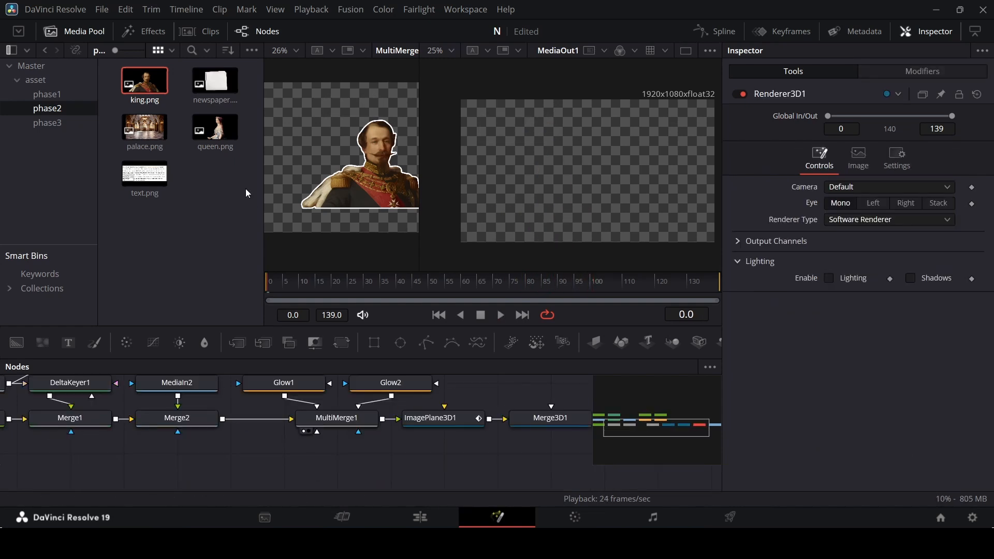
left_click_drag(216, 129, 228, 456)
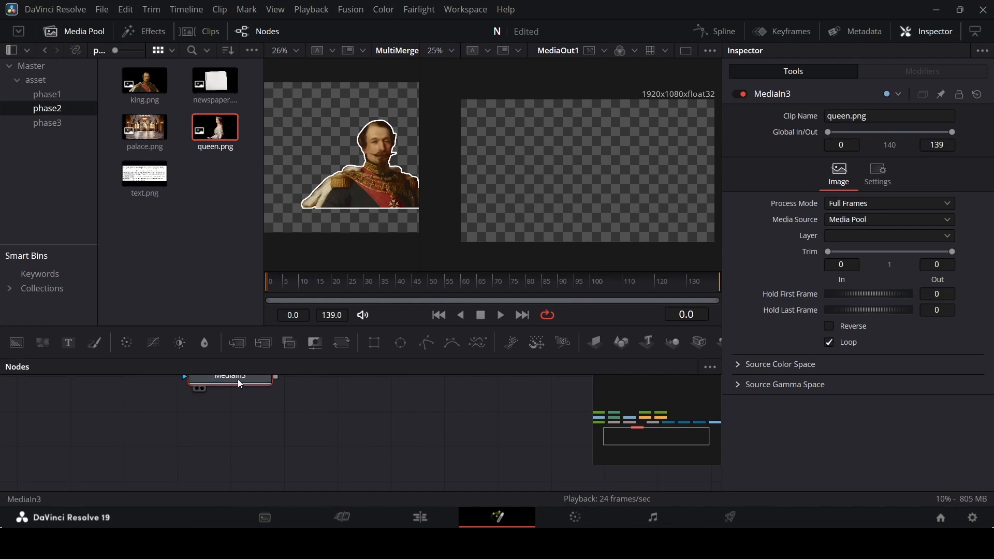
left_click_drag(239, 384, 144, 444)
scroll(213, 437, "up", 6)
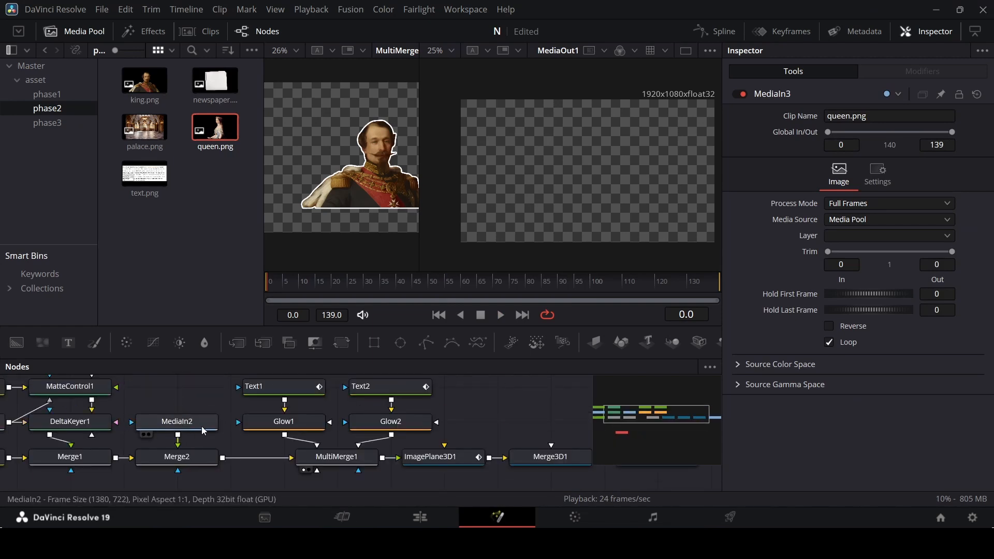
left_click_drag(635, 421, 630, 430)
left_click_drag(300, 466, 220, 425)
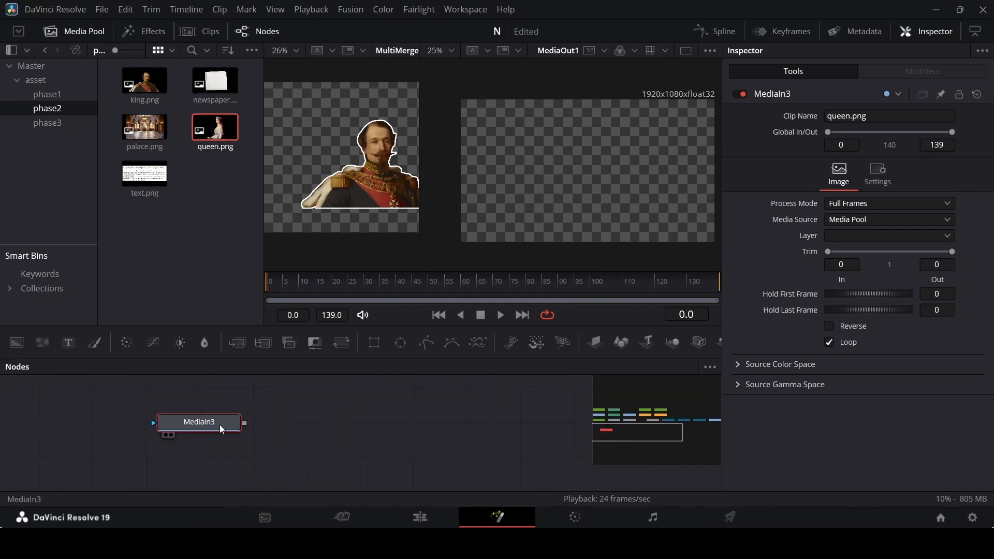
scroll(306, 427, "up", 2)
scroll(308, 432, "down", 1)
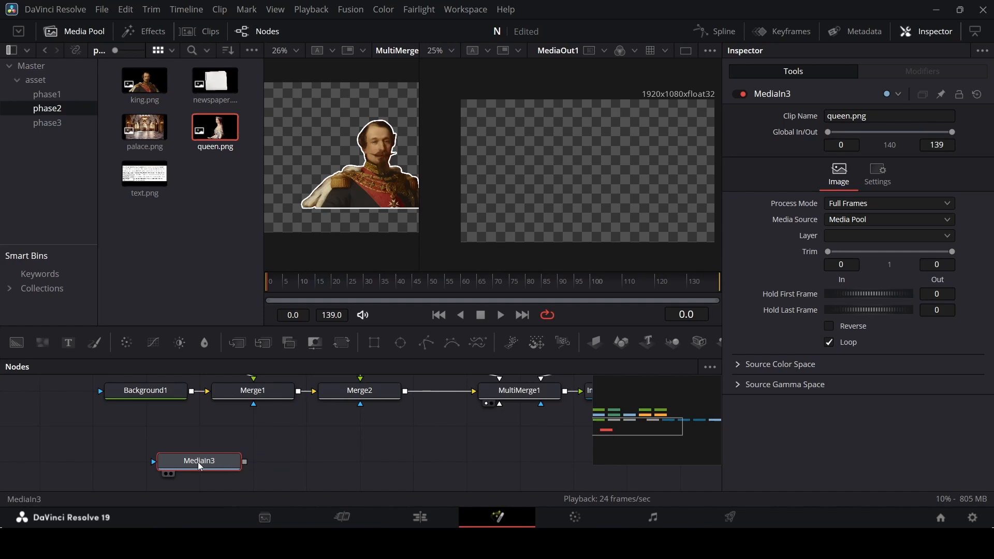
left_click_drag(200, 466, 146, 465)
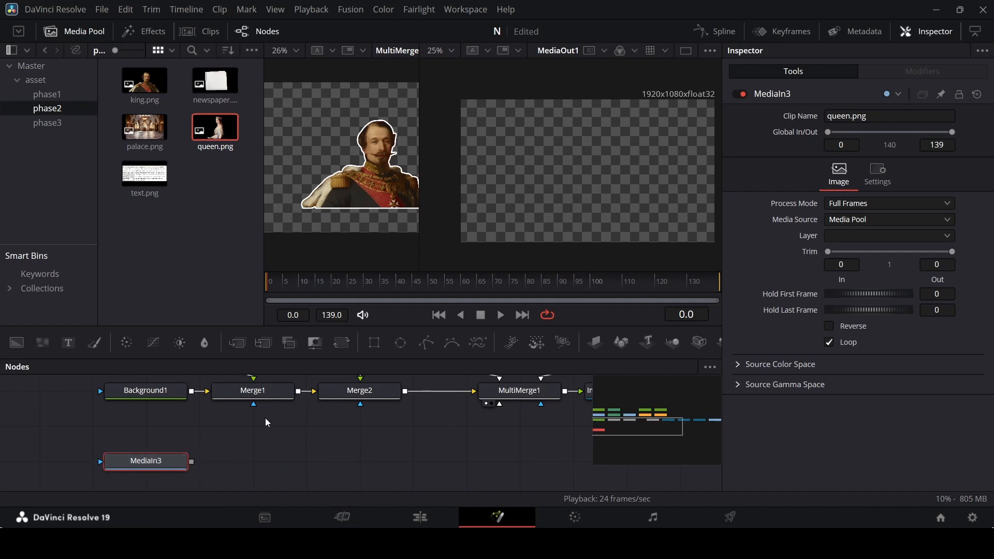
Add a Background node with Alpha 0 beneath the queen.png node and chain two Merge nodes after it.
left_click_drag(16, 346, 160, 458)
scroll(210, 445, "down", 1)
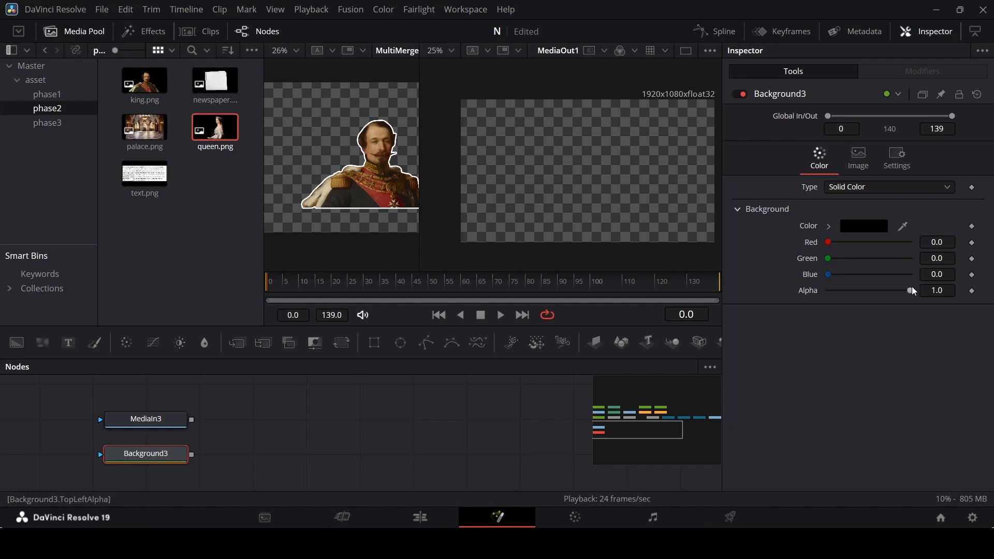
left_click_drag(911, 291, 801, 303)
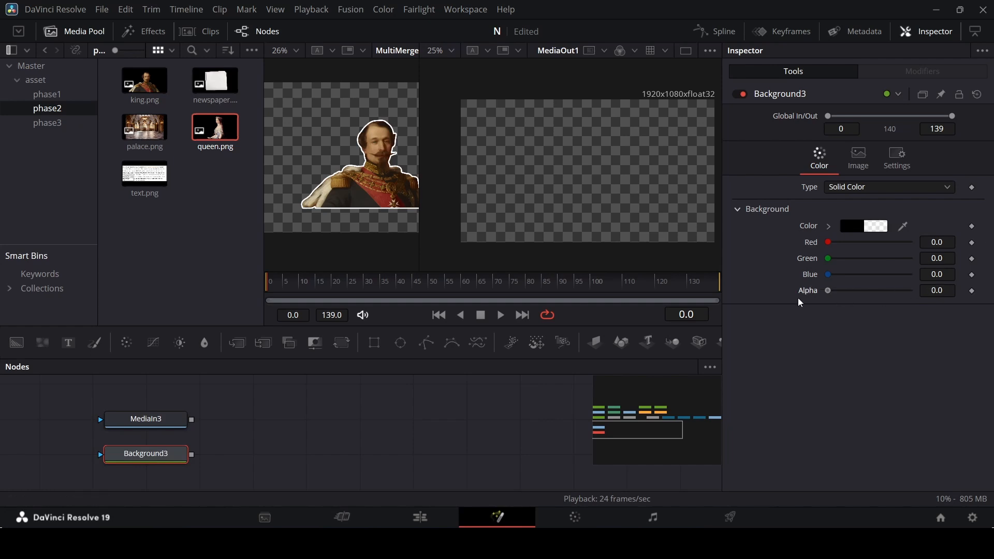
double_click(236, 343)
left_click_drag(174, 428, 279, 457)
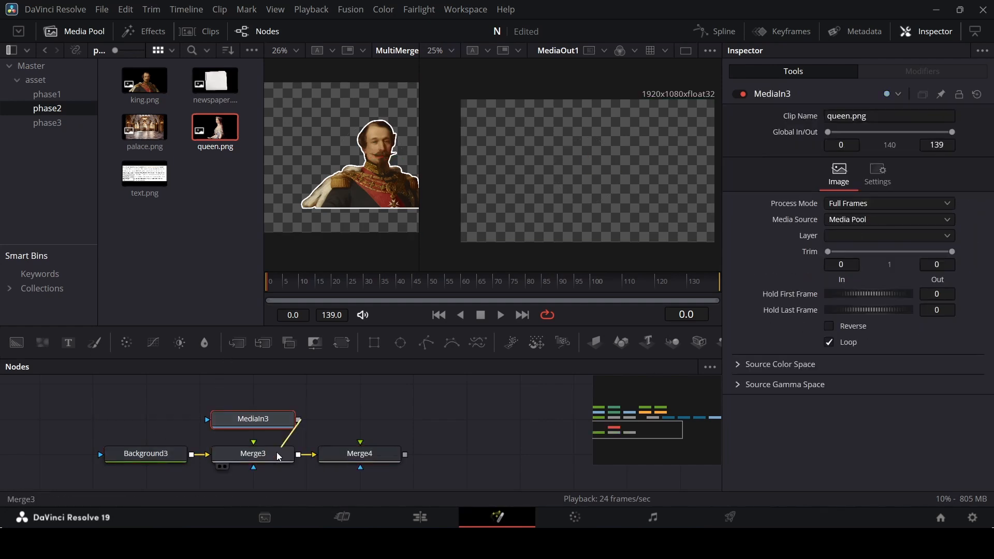
left_click(254, 438)
left_click_drag(246, 423, 138, 422)
Add a Background with Green 1.0 above the queen.png node and chain Matte Control and Delta Keyer nodes after it.
left_click_drag(16, 342, 273, 422)
left_click_drag(829, 258, 914, 258)
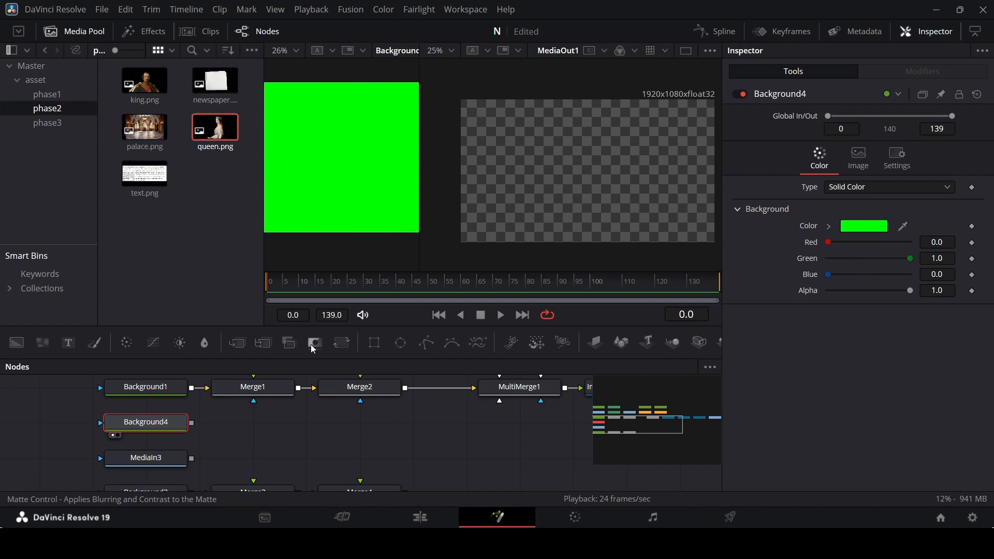
left_click(315, 343)
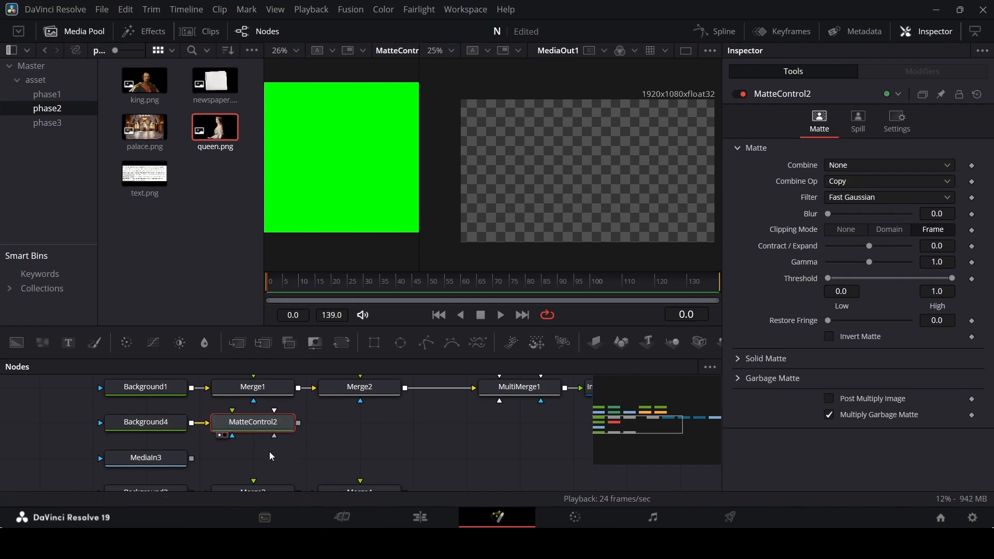
key("shift+space")
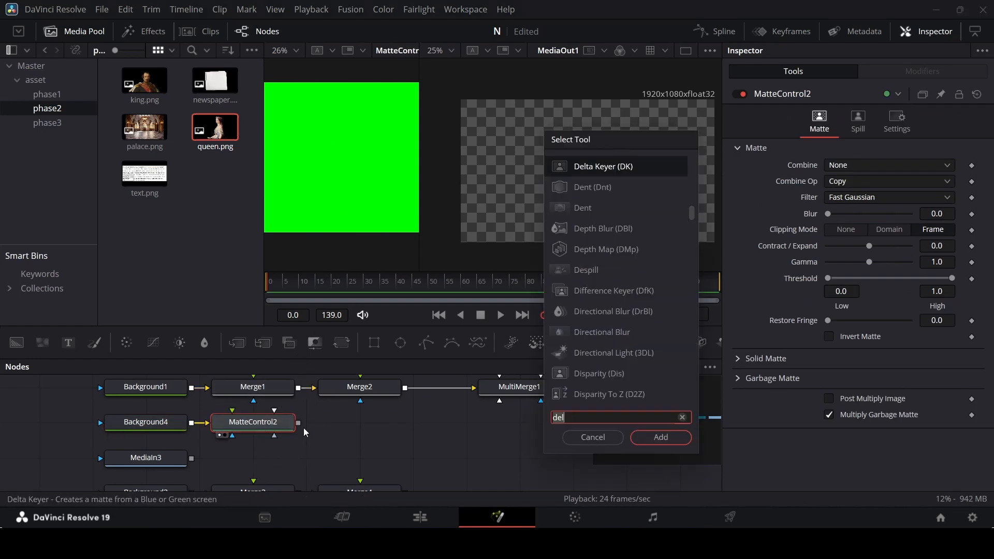
type("del")
key("Return")
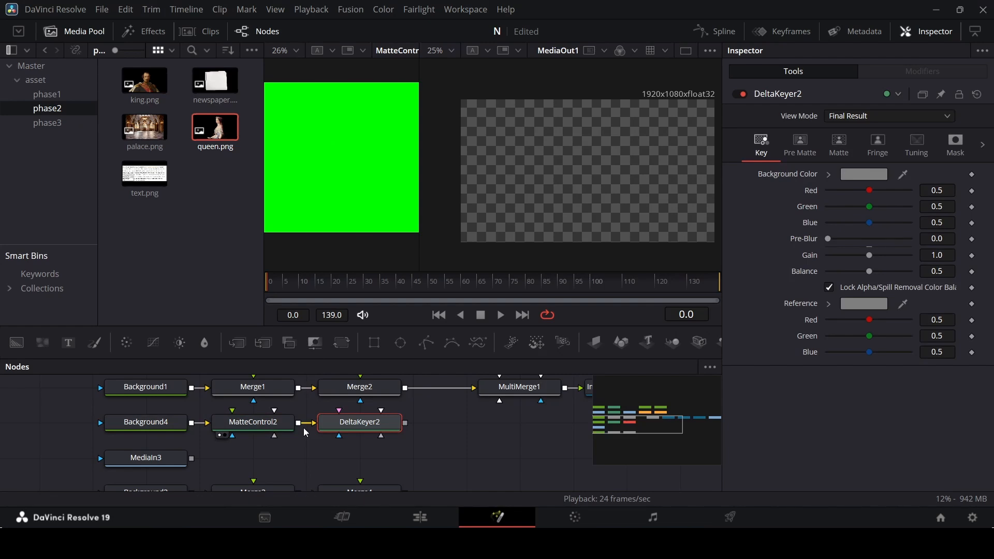
Feed the queen image into MatteControl2 and DeltaKeyer2, and sample green as the keyer's background colour.
key("1")
left_click_drag(192, 459, 207, 472)
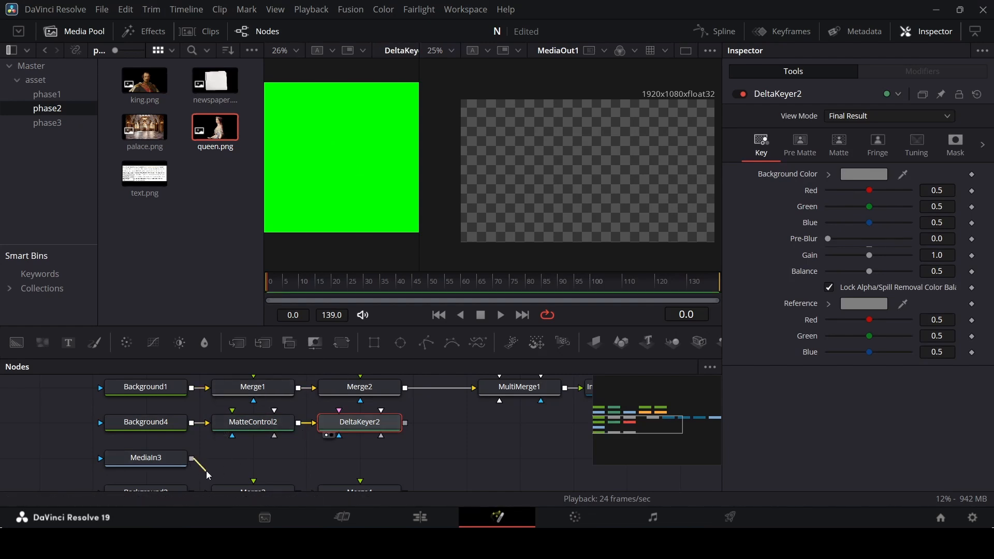
left_click_drag(268, 449, 273, 434)
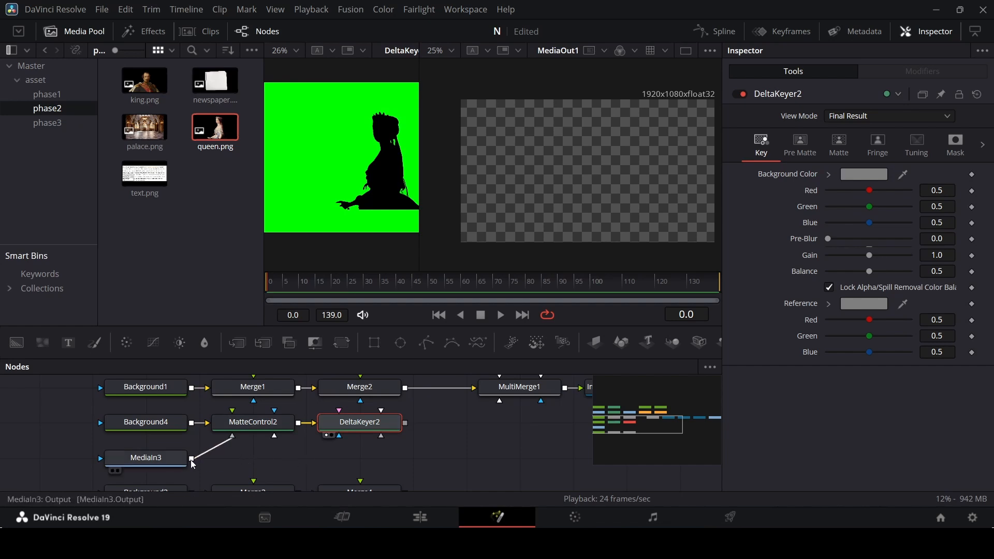
left_click_drag(192, 460, 201, 467)
left_click_drag(368, 451, 383, 436)
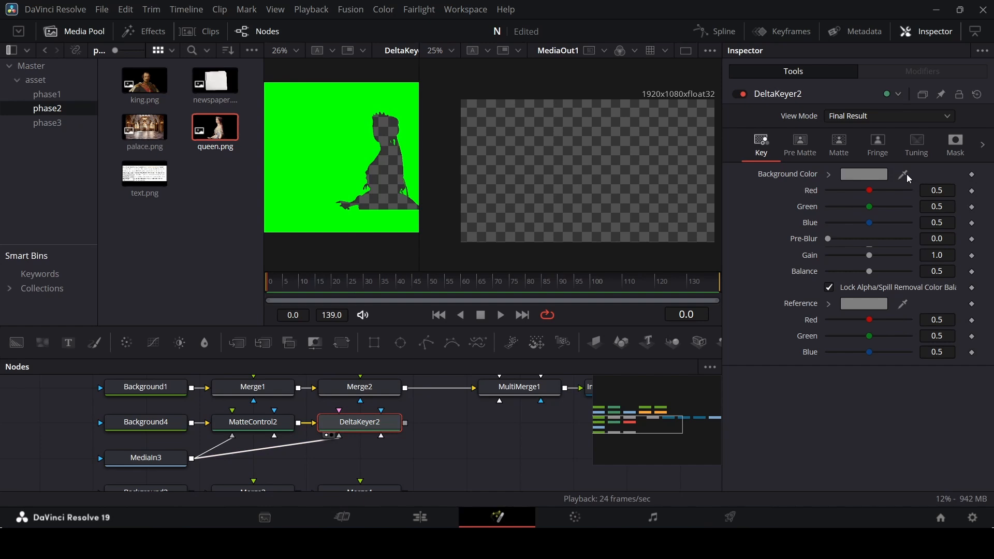
left_click_drag(904, 179, 415, 109)
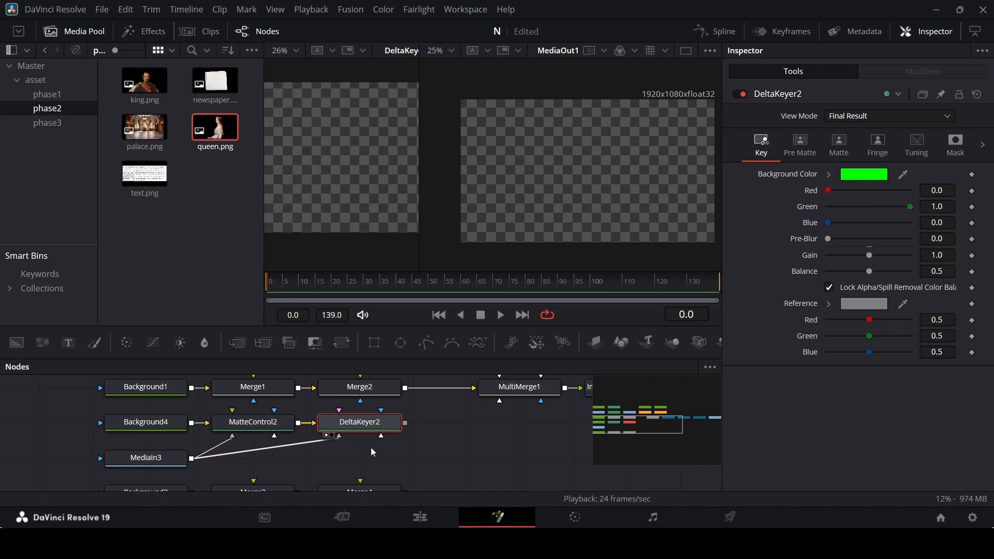
Connect DeltaKeyer2's output to Merge3 and place the keyer node beneath MatteControl2.
left_click_drag(406, 423, 272, 484)
scroll(393, 448, "down", 2)
left_click_drag(405, 384, 254, 442)
left_click_drag(361, 384, 253, 419)
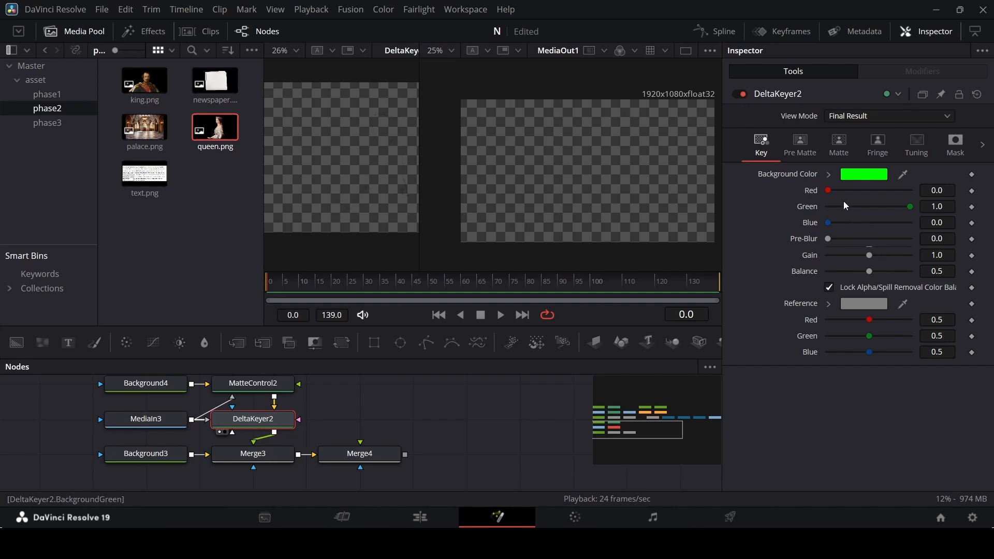
Set DeltaKeyer2's matte Erode/Dilate to 0.005, Replace Mode to Hard Color and Replace Color to white.
left_click(872, 149)
left_click(859, 153)
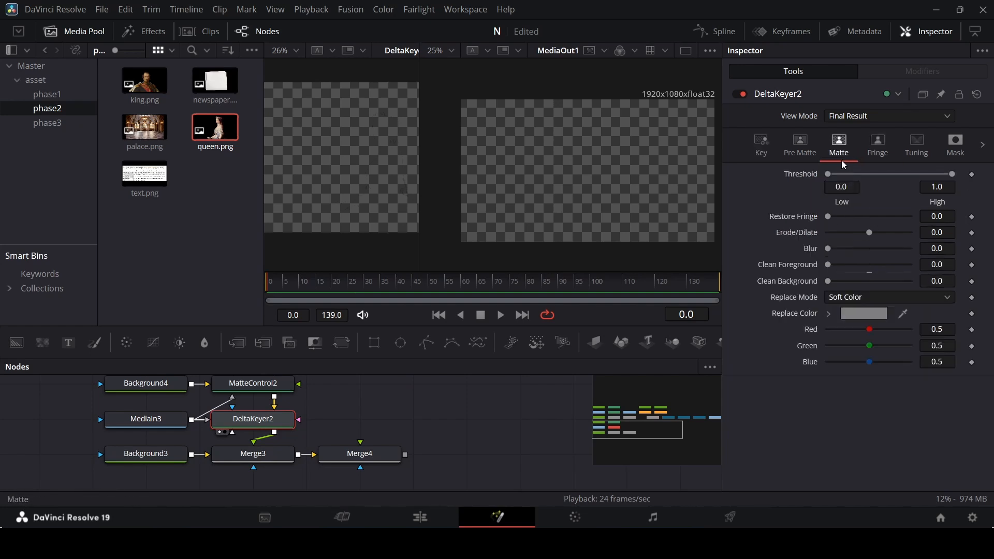
left_click(950, 234)
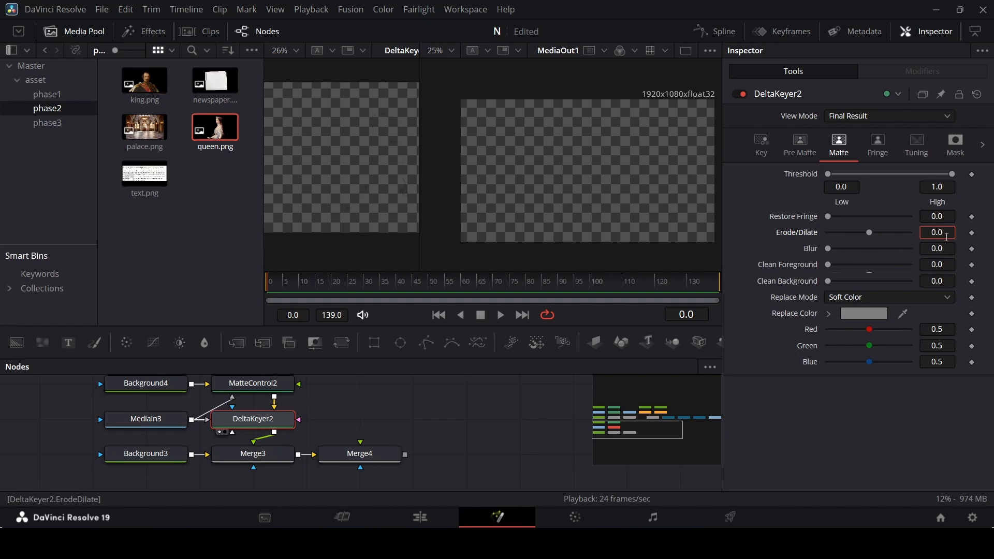
key("Tab")
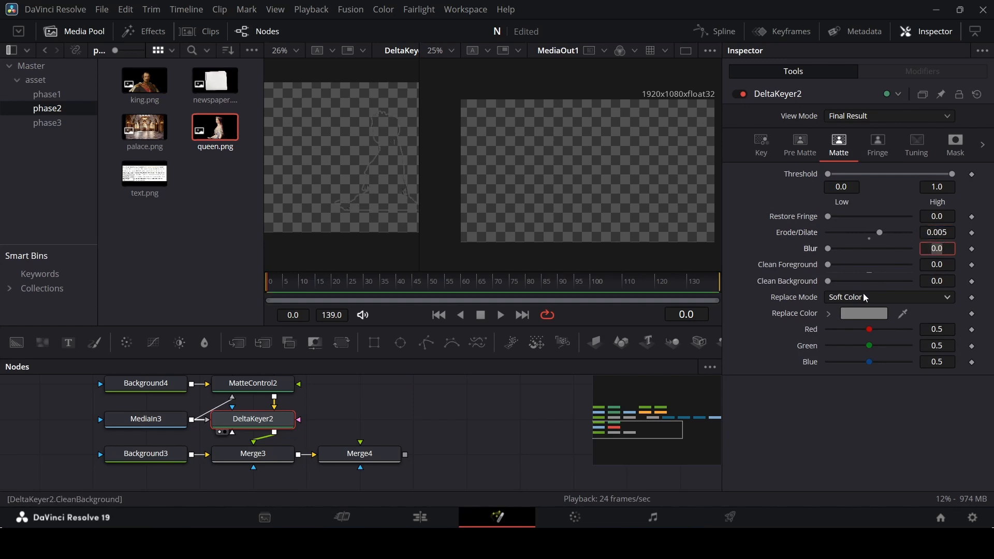
left_click(847, 304)
left_click(839, 315)
left_click(805, 314)
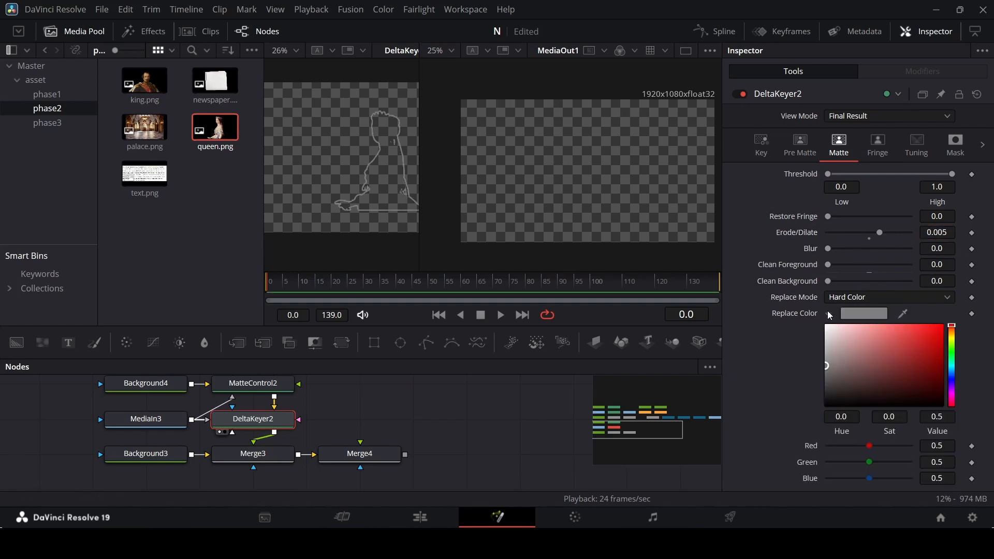
left_click(830, 314)
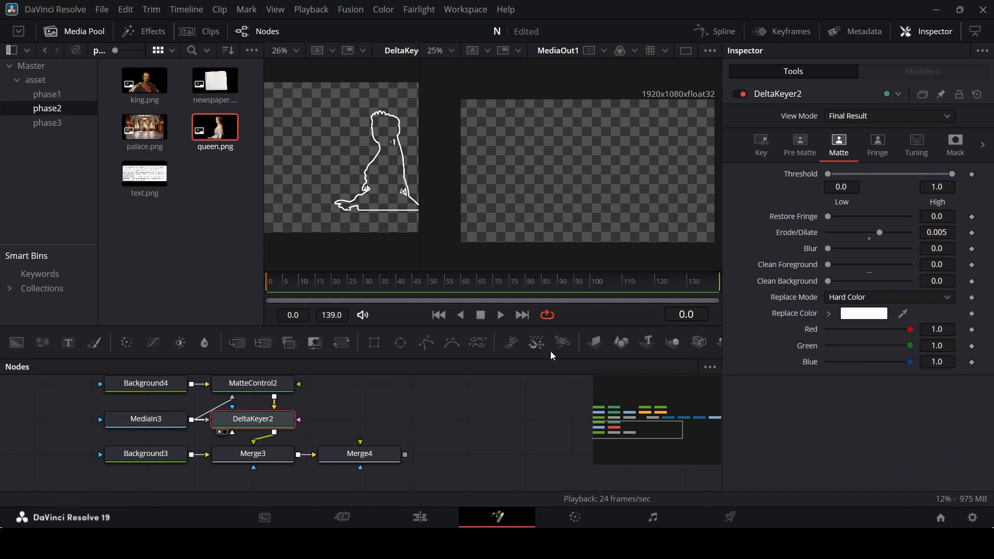
Compare the matte settings of the king's DeltaKeyer1 with those of the queen's DeltaKeyer2.
scroll(452, 407, "up", 5)
left_click(254, 458)
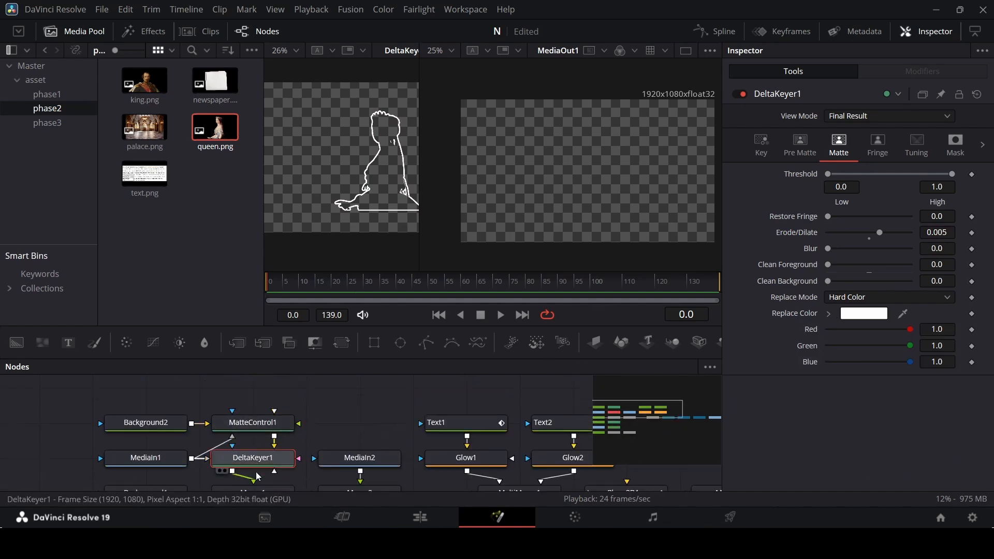
scroll(397, 445, "down", 5)
left_click(254, 448)
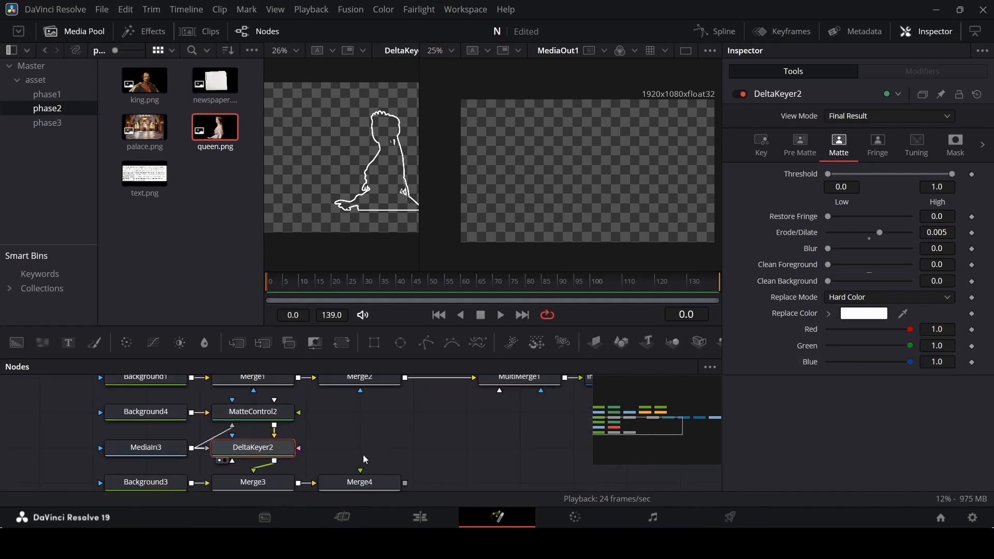
left_click(446, 429)
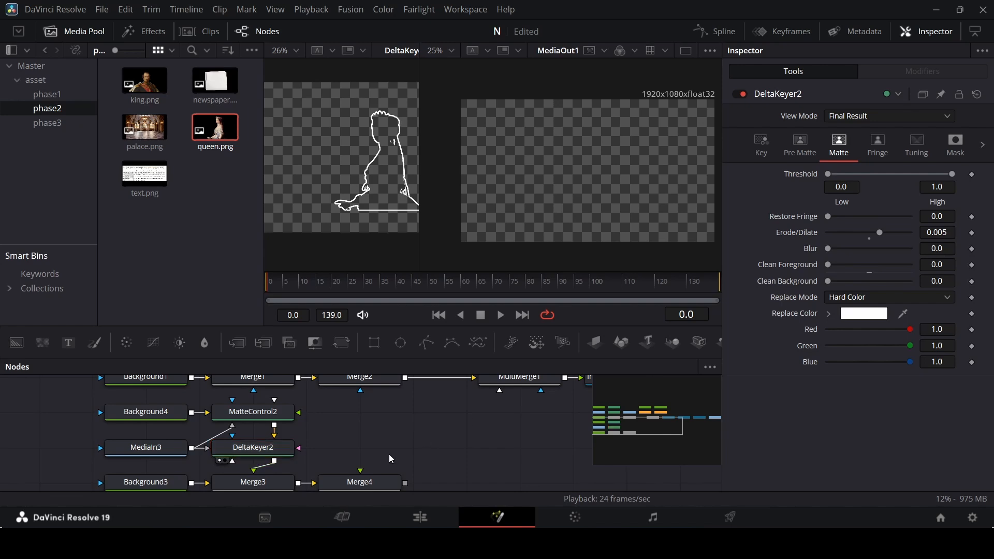
Merge queen.png over its outline between Merge3 and Merge4, and insert a MultiMerge node before Merge4.
left_click_drag(363, 483, 471, 482)
left_click_drag(202, 153, 298, 483)
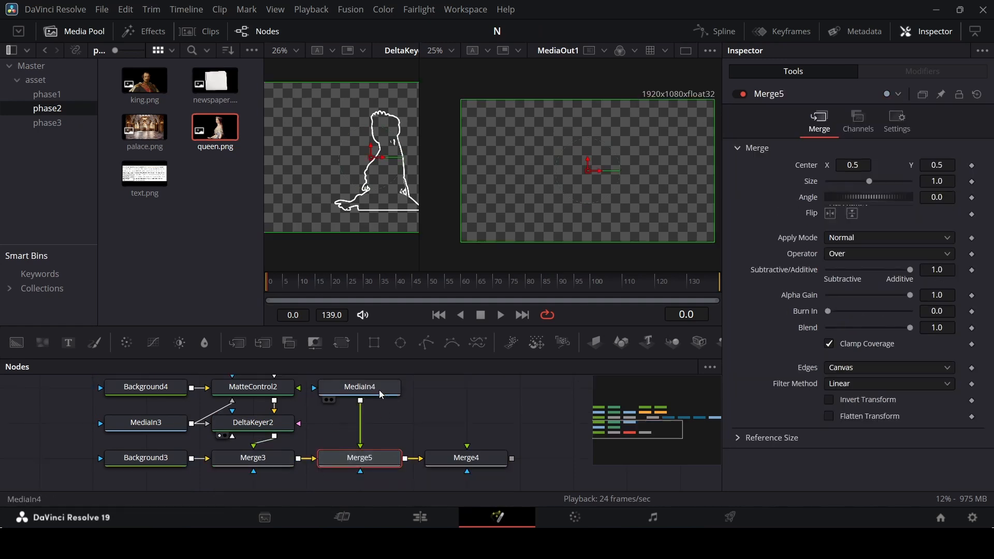
left_click_drag(384, 394, 383, 430)
left_click(375, 465)
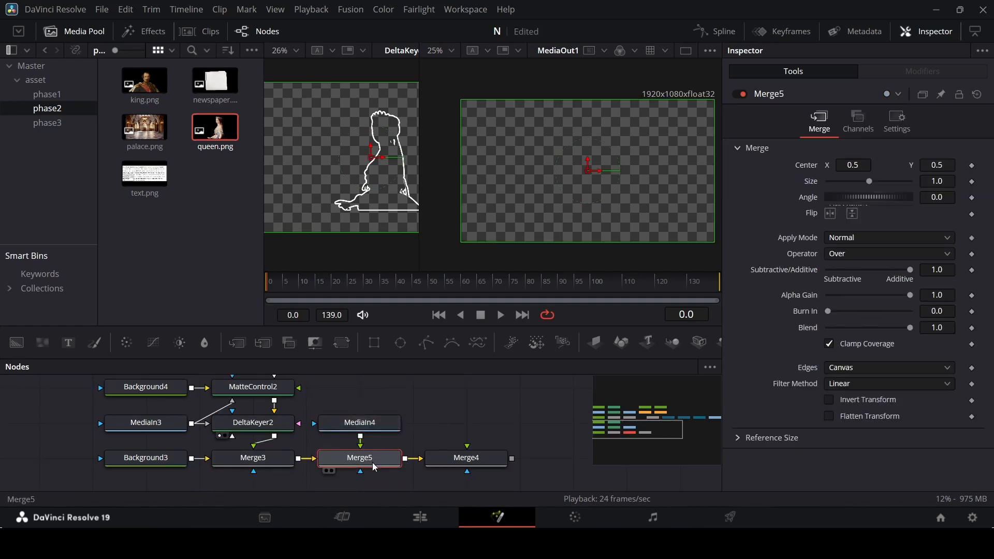
key("1")
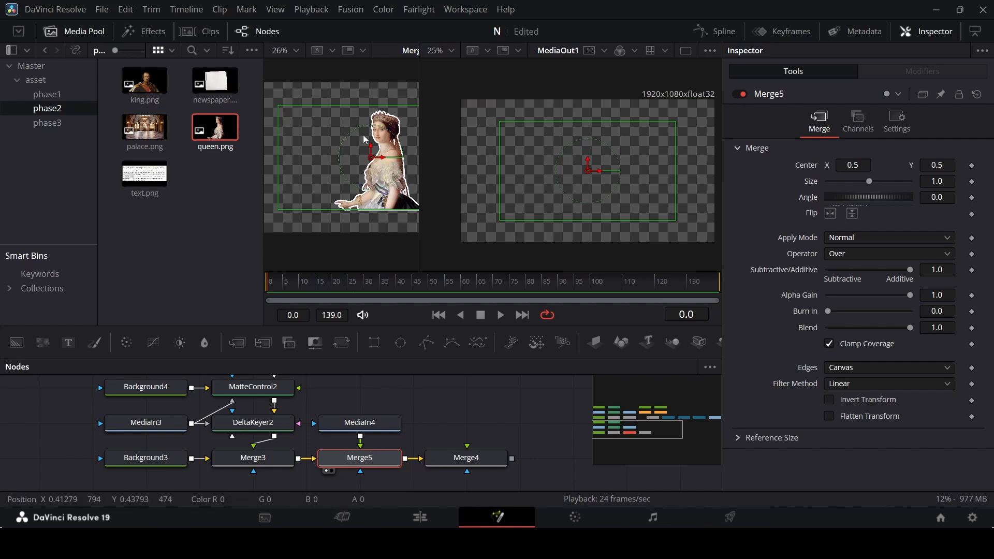
left_click_drag(456, 458, 563, 458)
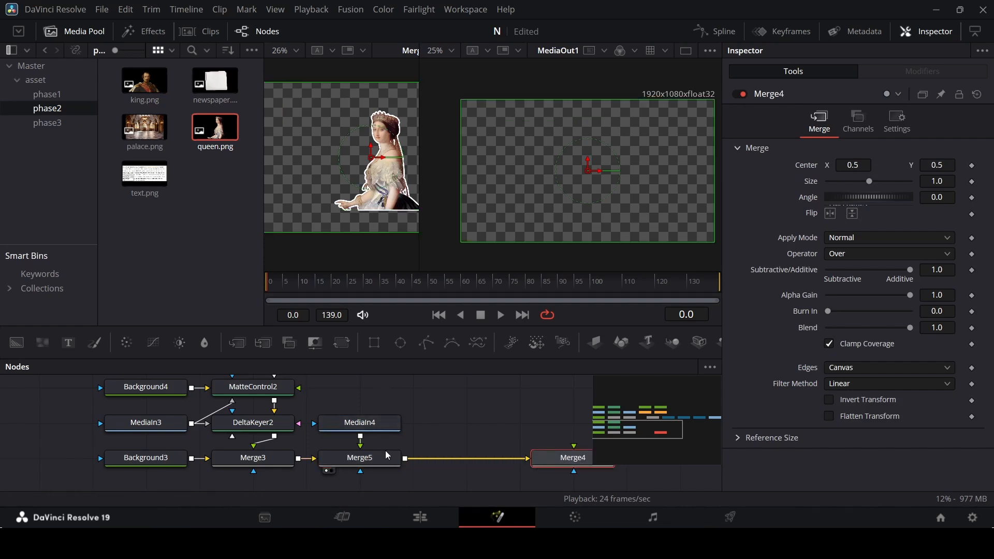
left_click_drag(263, 343, 466, 459)
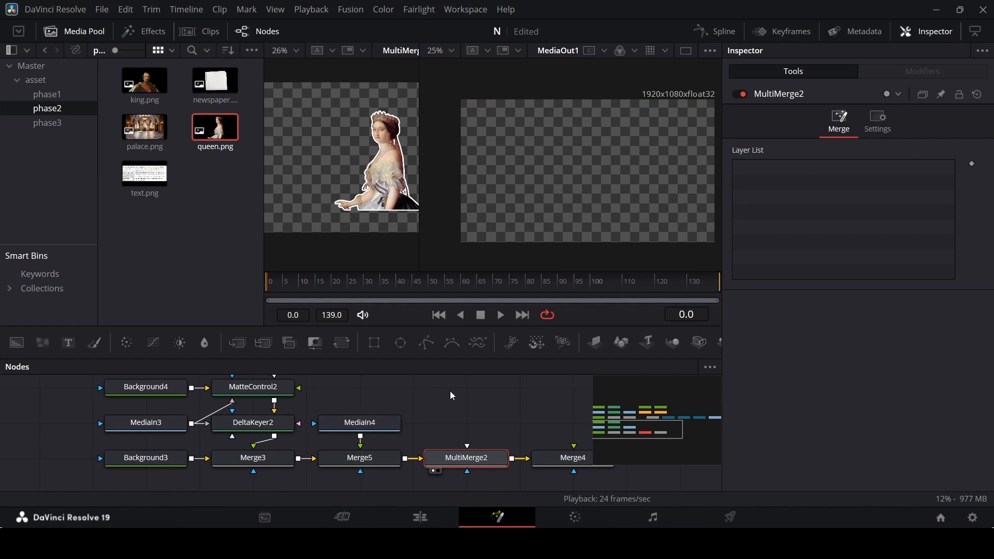
Duplicate the Text1, Text2, Glow1 and Glow2 nodes above MultiMerge2 and Merge4, and connect both copied glows to MultiMerge2.
scroll(450, 399, "up", 2)
scroll(317, 422, "up", 4)
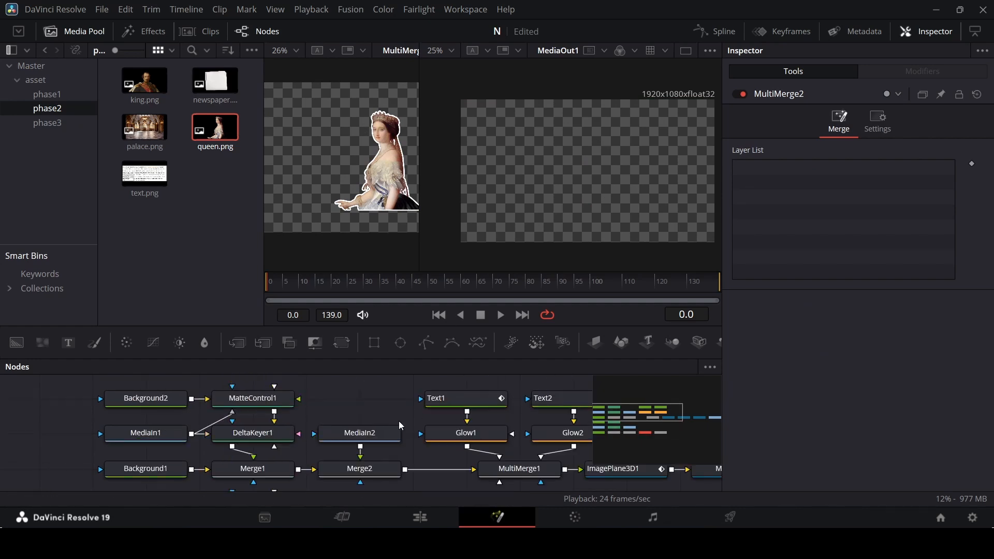
left_click_drag(624, 410, 656, 413)
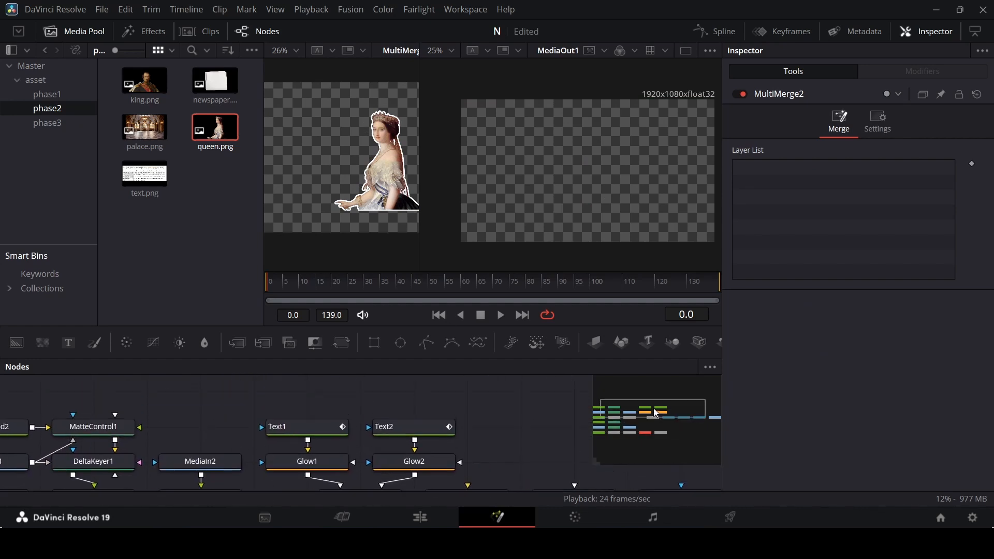
left_click_drag(507, 431, 265, 409)
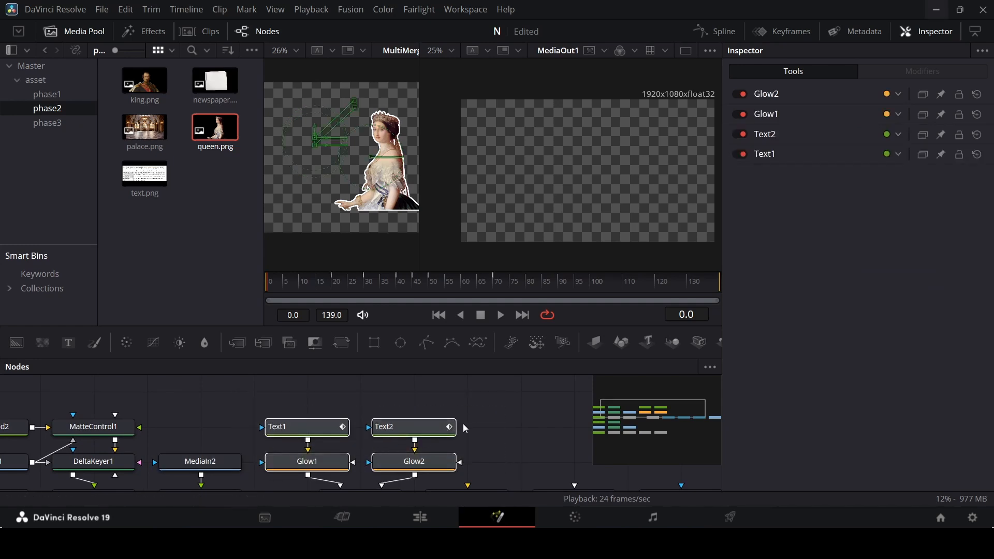
scroll(498, 426, "down", 3)
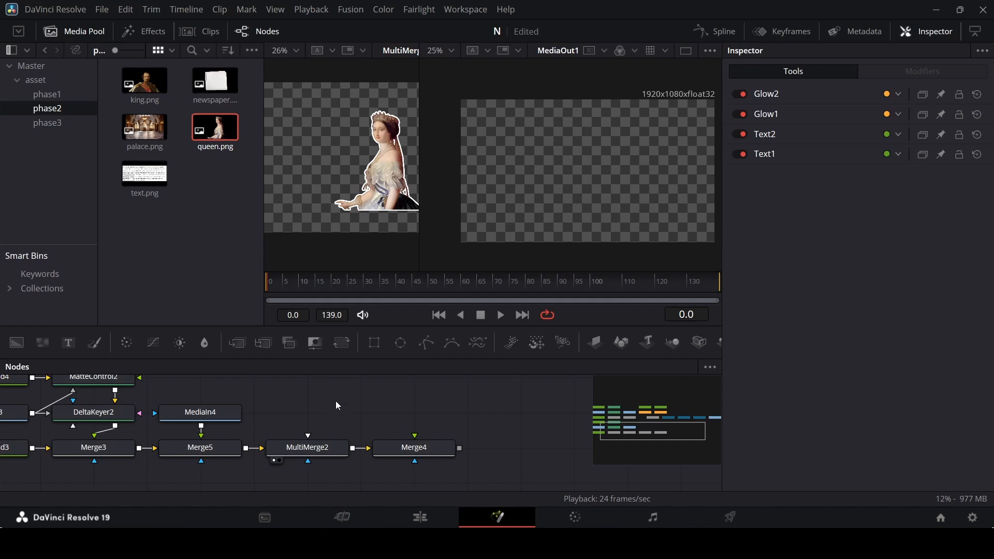
key("ctrl+v")
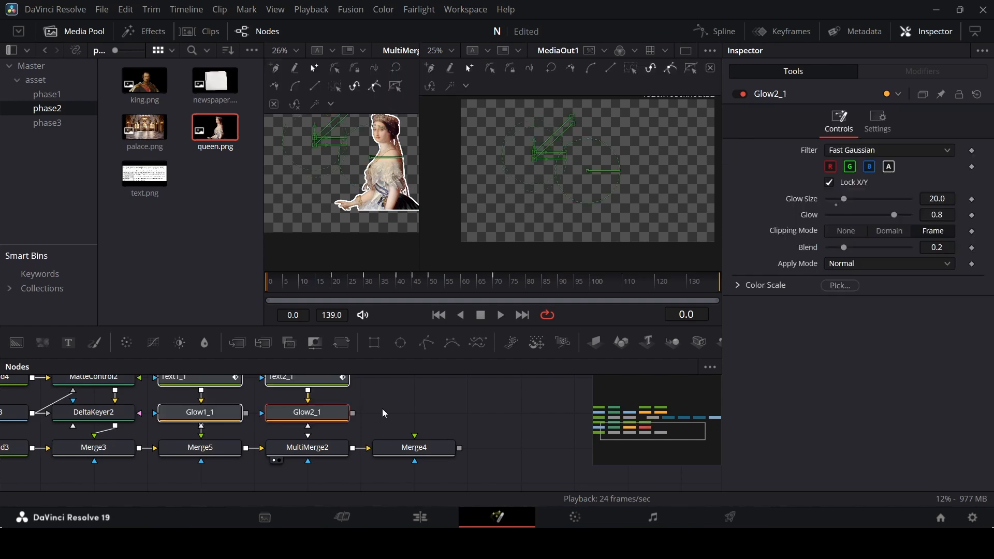
left_click_drag(319, 417, 426, 416)
left_click(494, 415)
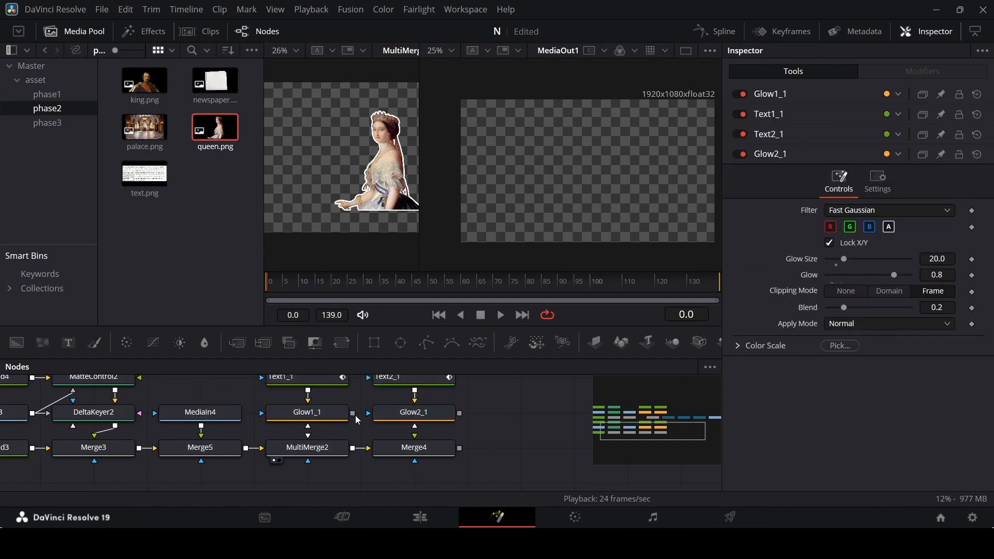
left_click_drag(353, 413, 328, 436)
left_click_drag(460, 413, 332, 437)
Remove the Center position keyframes from the copied captions Text1_1 and Text2_1.
scroll(451, 445, "up", 3)
left_click(325, 423)
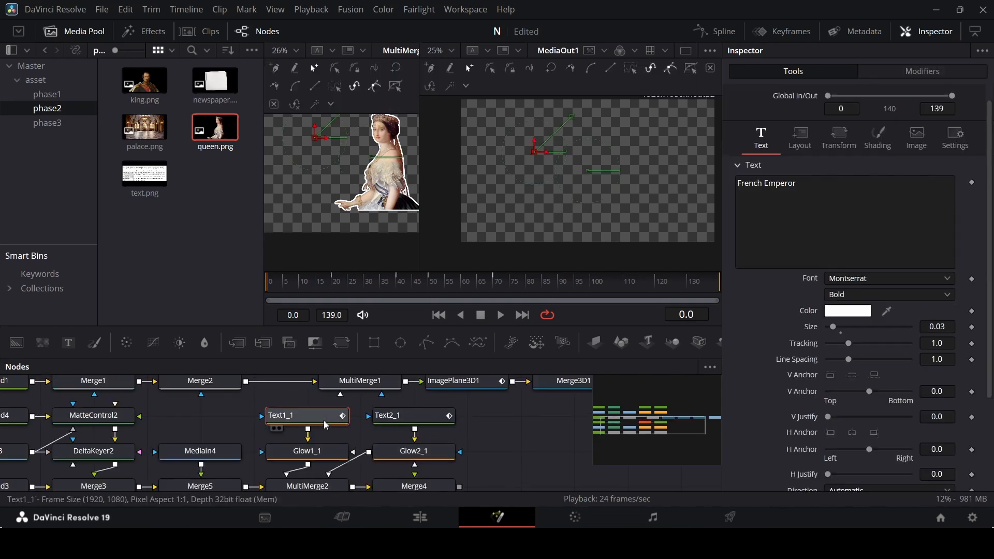
left_click(810, 145)
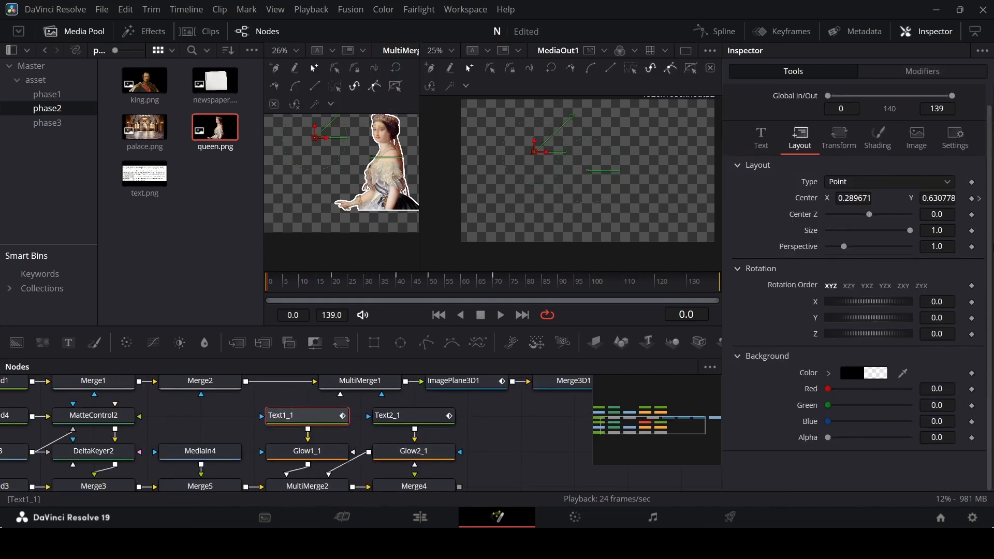
left_click(981, 201)
left_click(495, 282)
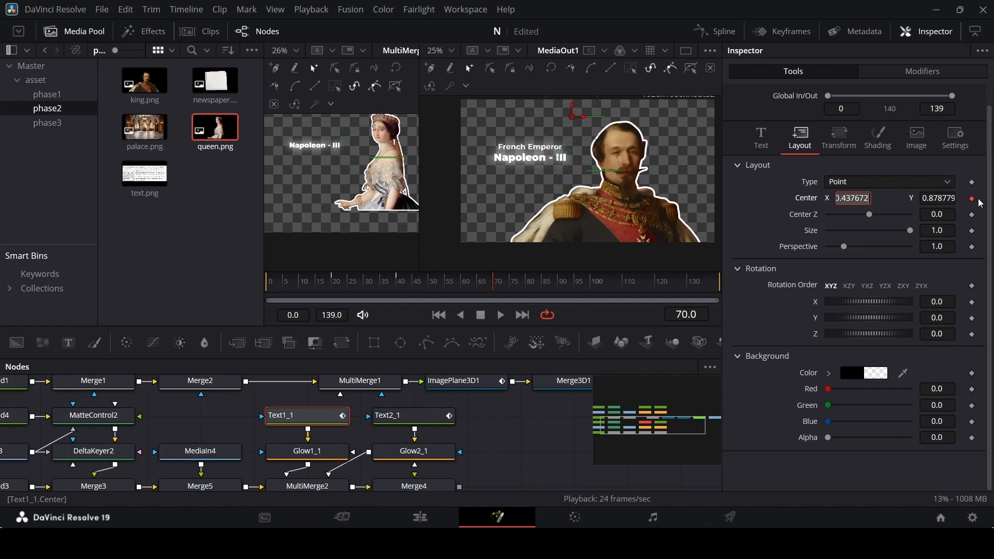
left_click(420, 423)
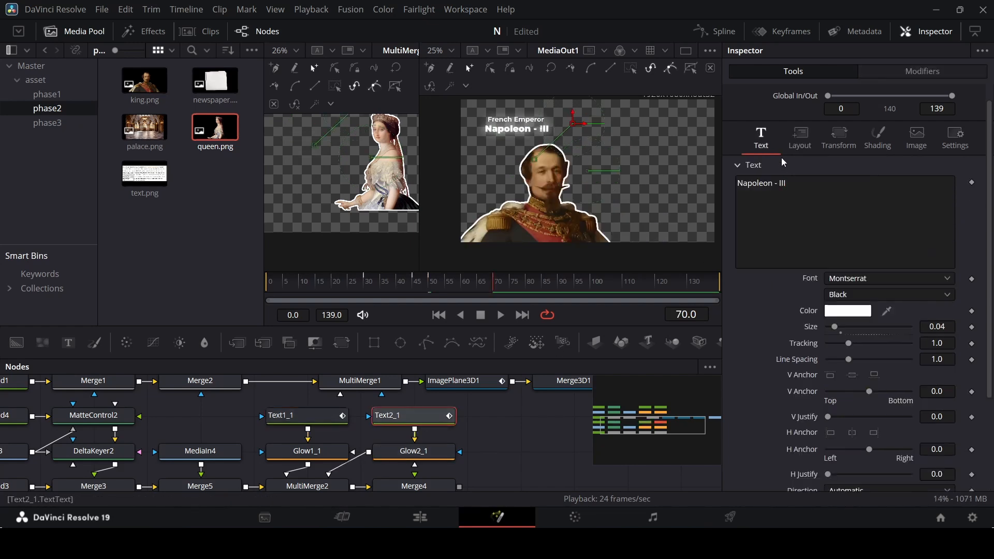
left_click(800, 139)
left_click(966, 199)
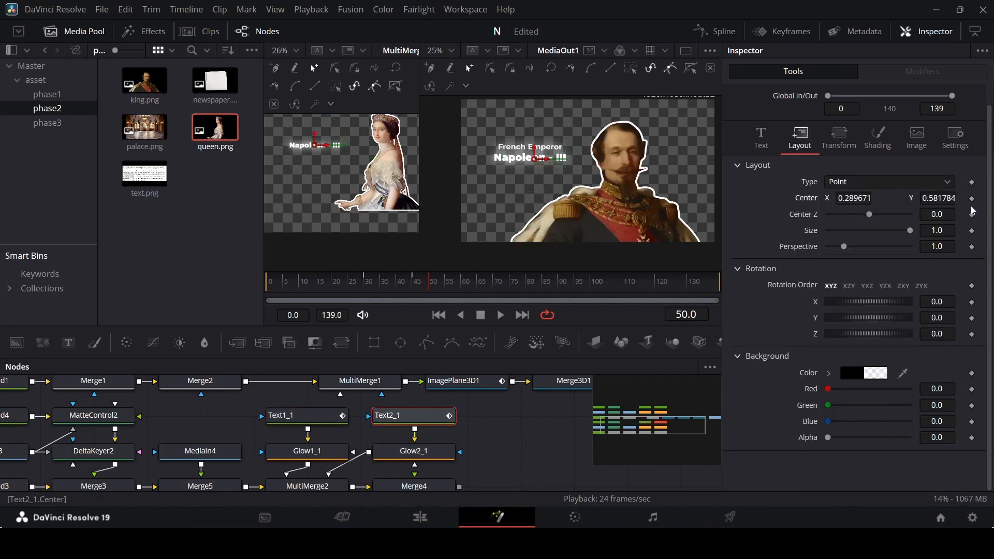
Remove the Write On End keyframes from Text1_1, leaving End at 1.0.
left_click(290, 416)
left_click(762, 137)
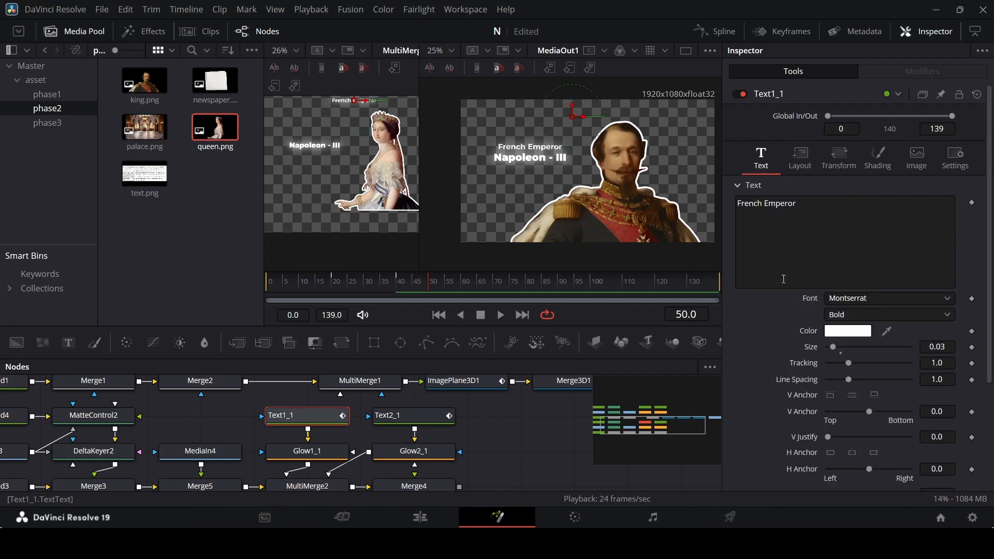
scroll(943, 410, "down", 5)
left_click(967, 414)
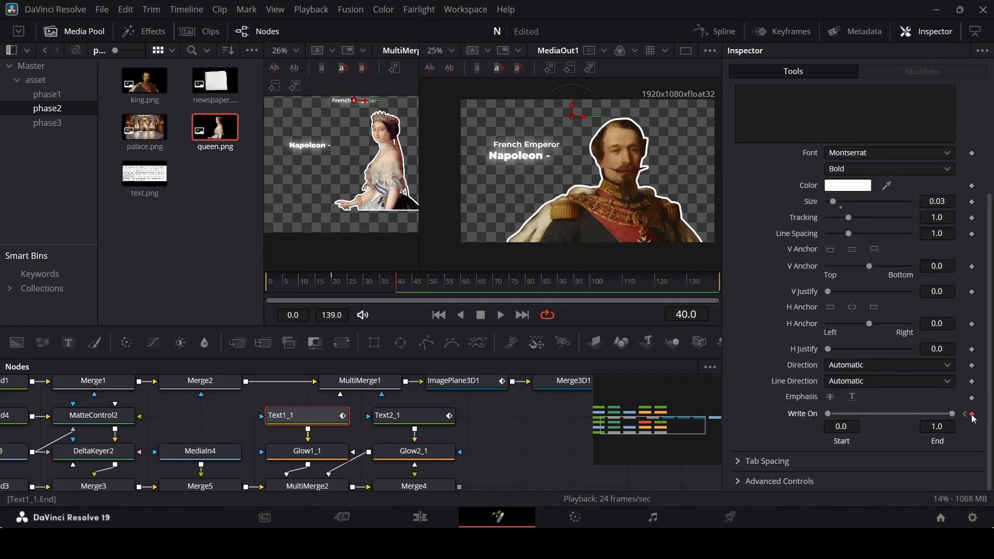
left_click(966, 415)
left_click_drag(837, 415, 983, 416)
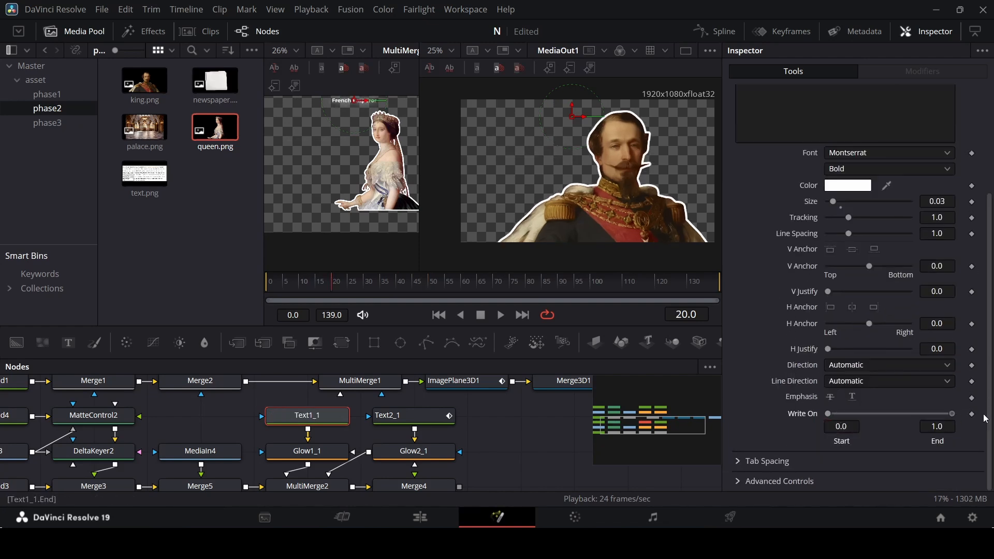
Clear the Write On End animation on Text2_1, keeping its End value at 1.0.
left_click(384, 417)
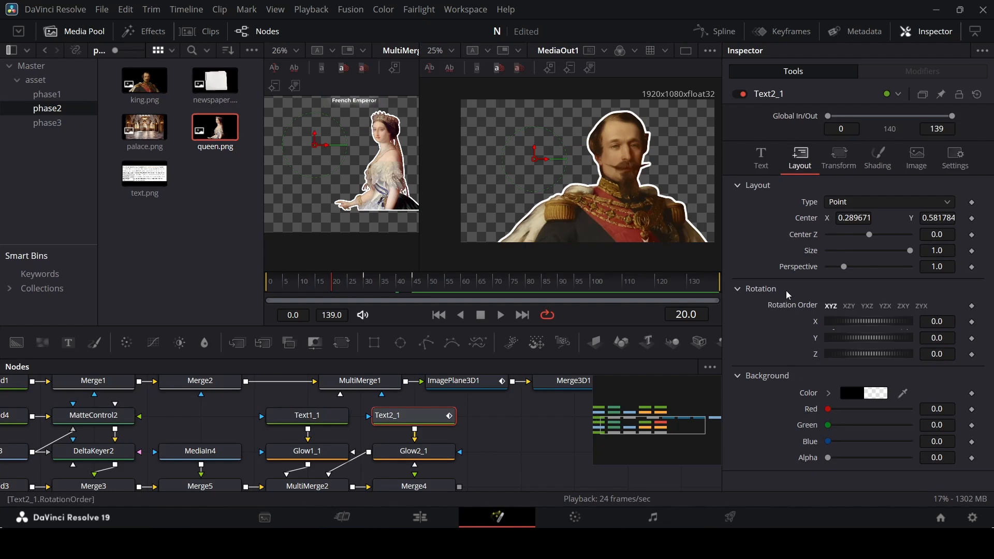
left_click(761, 154)
scroll(924, 413, "down", 5)
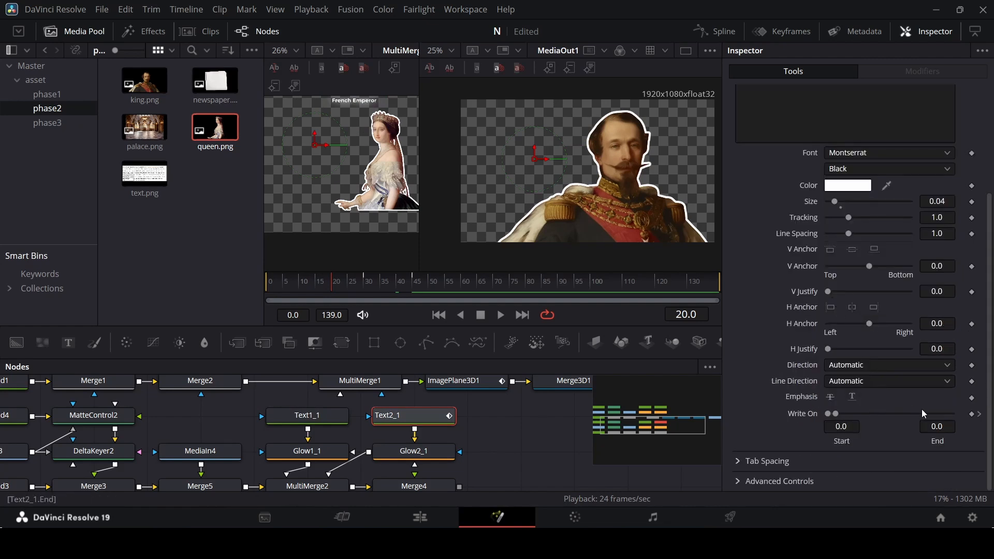
left_click(980, 417)
left_click(979, 417)
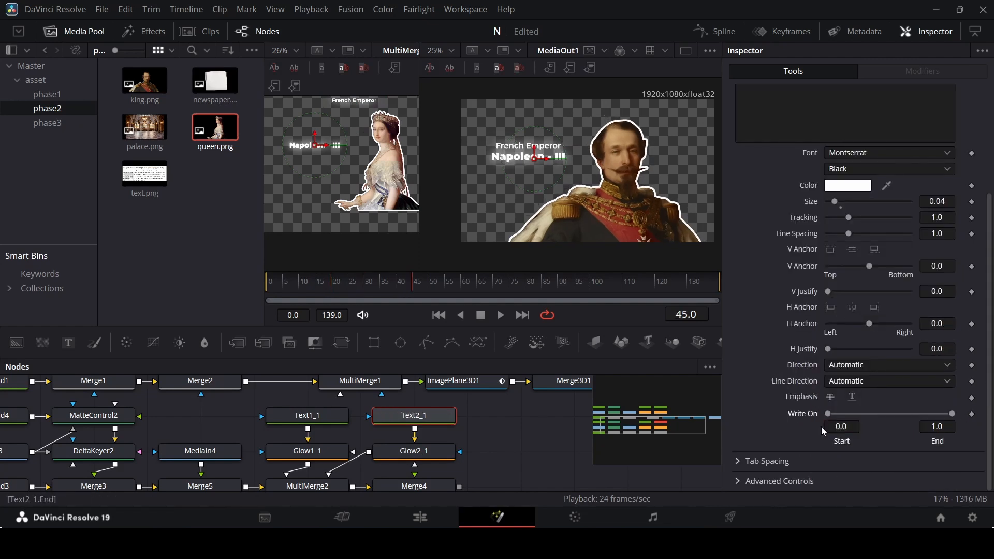
Reposition the Text1_1 and Text2_1 captions above the queen's head, stacking the larger name line beneath the smaller title line.
left_click(487, 433)
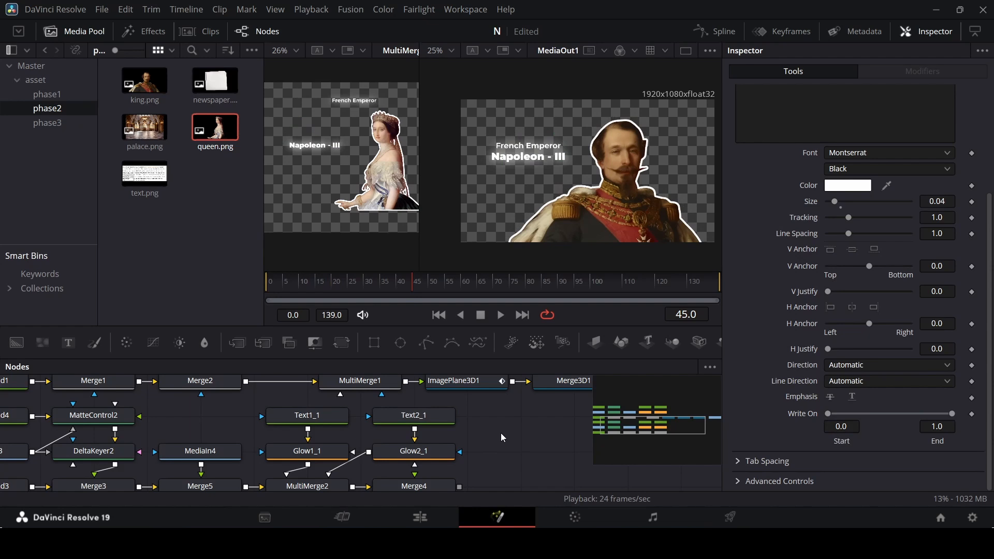
left_click(307, 416)
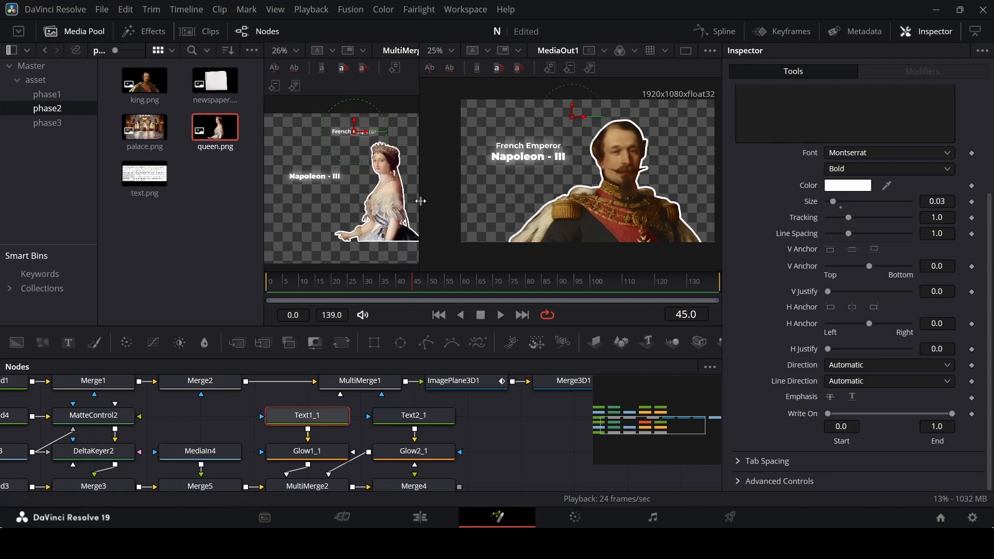
left_click_drag(421, 201, 667, 197)
scroll(504, 150, "up", 3)
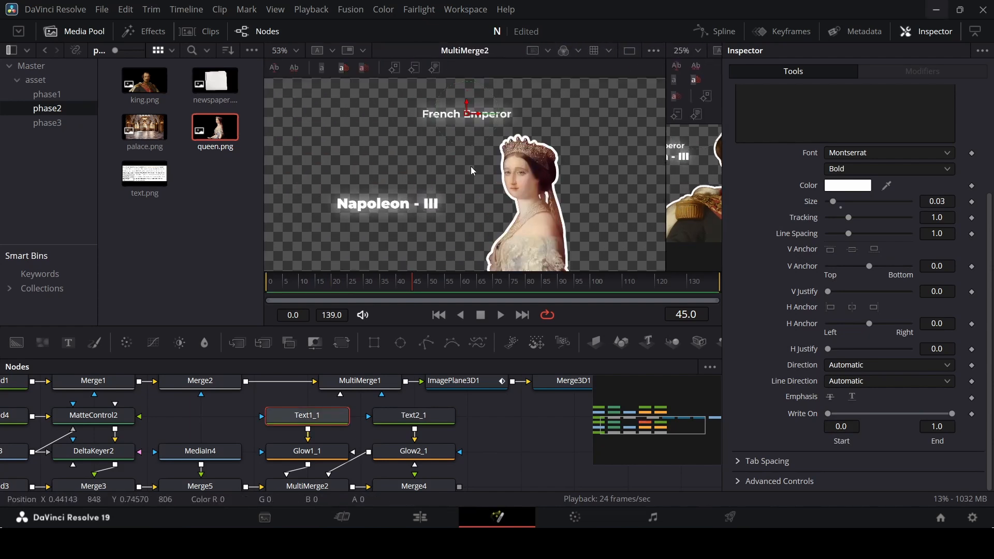
left_click_drag(469, 113, 528, 94)
left_click(398, 420)
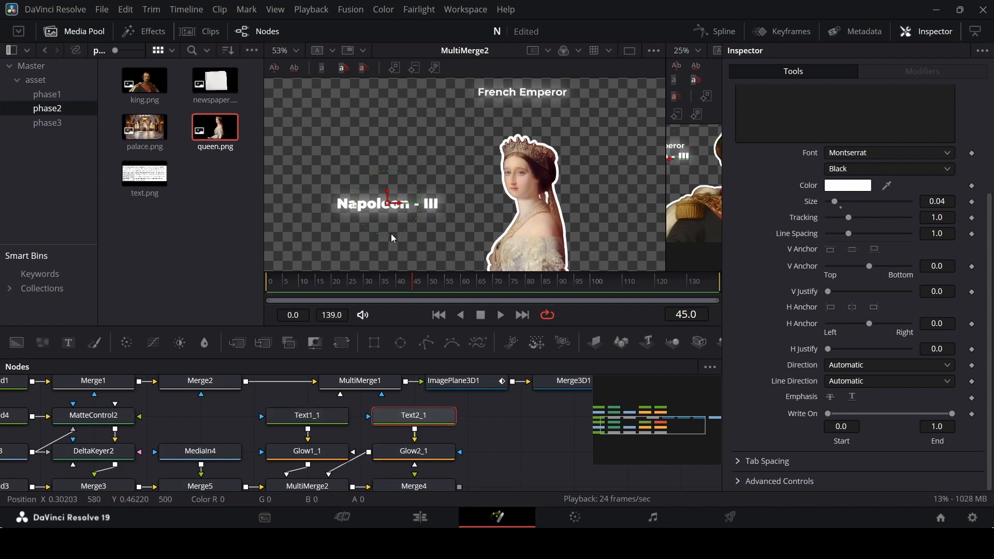
left_click_drag(390, 202, 524, 113)
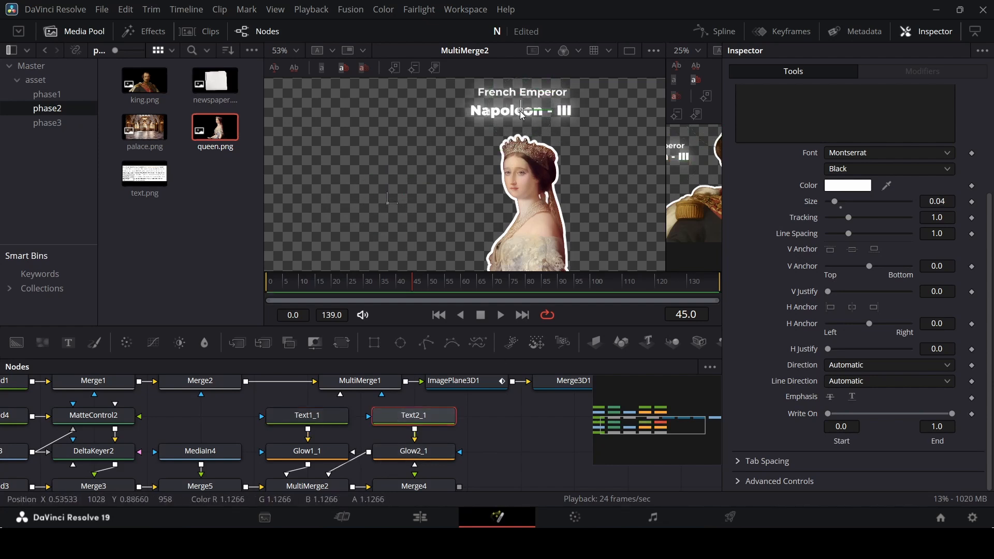
left_click(520, 461)
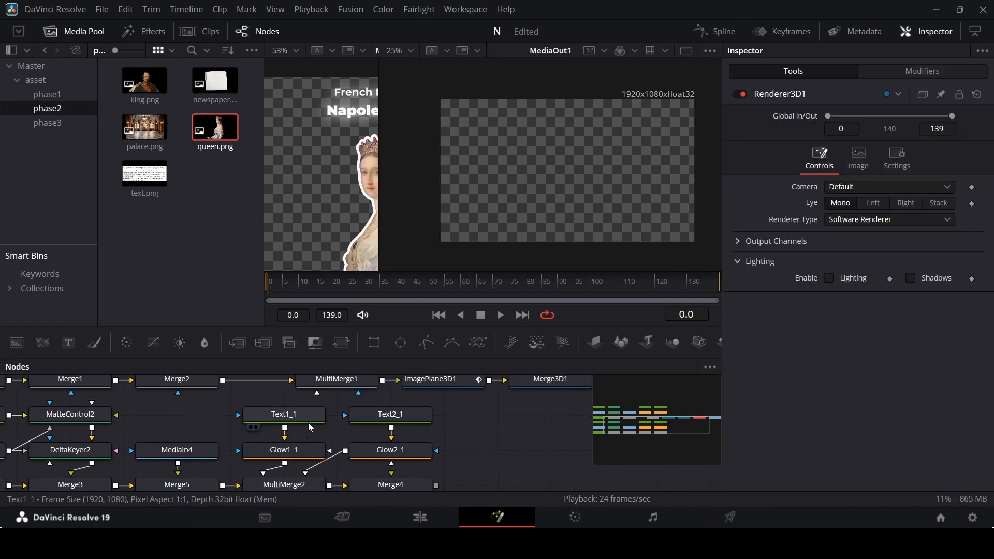
Change the Text1_1 caption to "Napoleon's Wife" and nudge it slightly down towards the line beneath it.
left_click(309, 420)
left_click_drag(815, 205, 670, 203)
type("Napoleon's Wife")
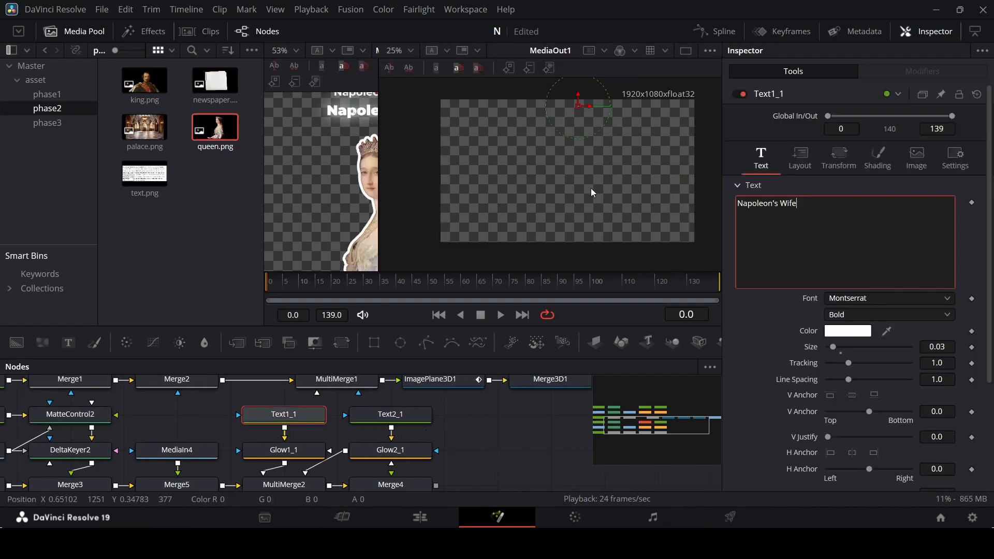
scroll(585, 188, "up", 1)
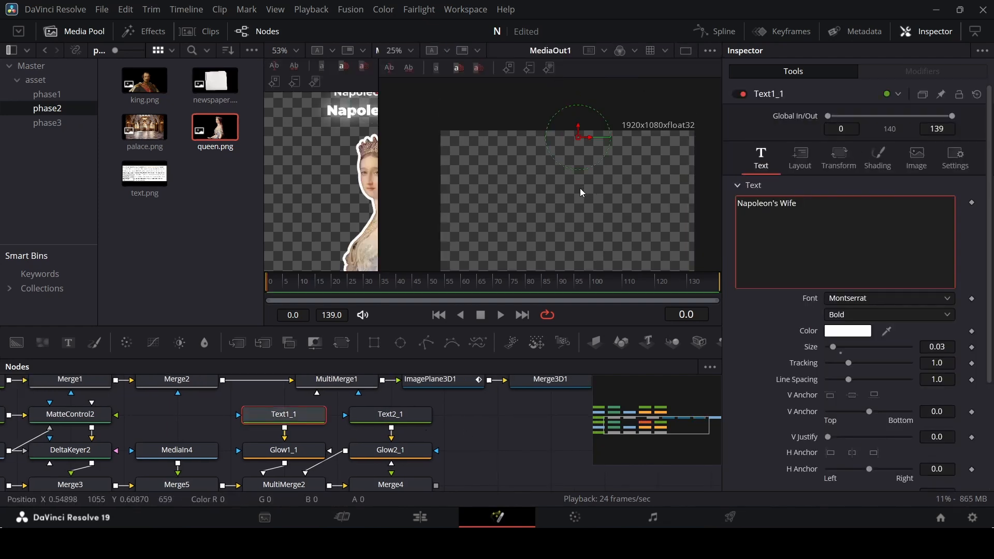
left_click(384, 154)
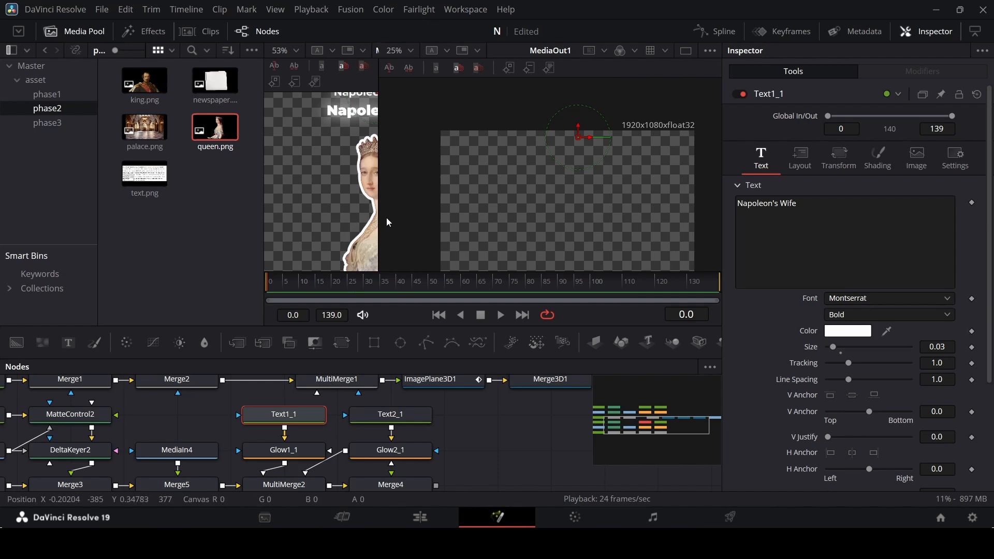
left_click_drag(380, 210, 563, 209)
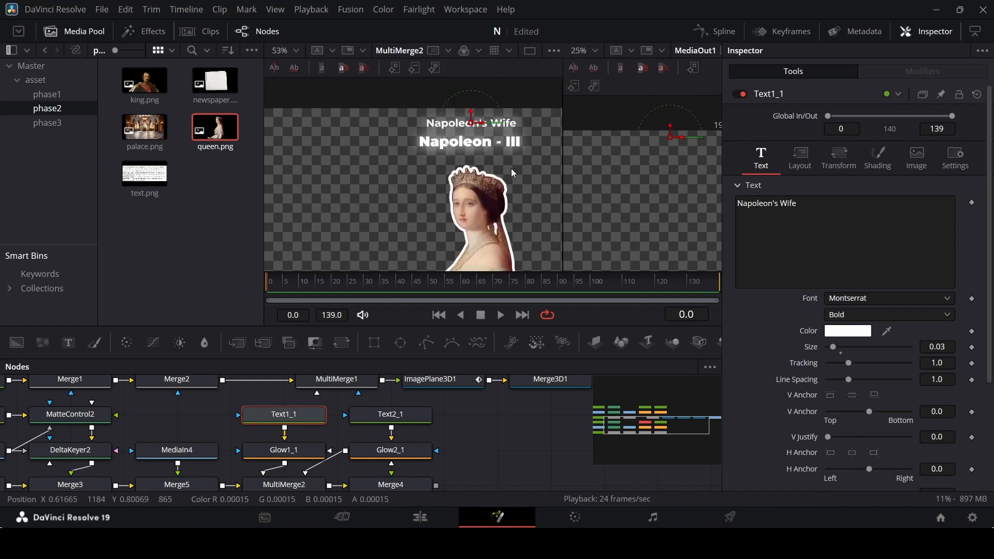
left_click_drag(469, 117, 469, 120)
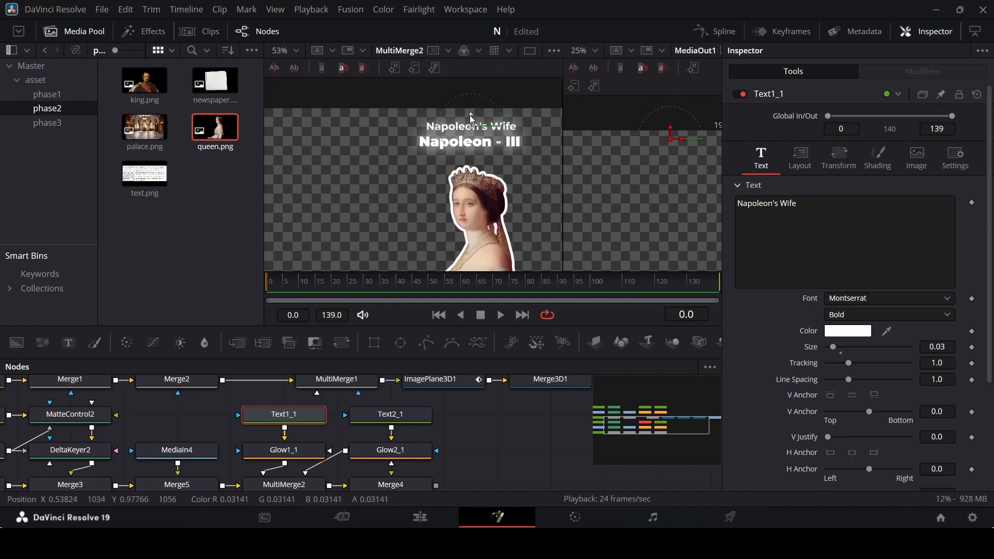
Replace the Text2_1 caption with "Eugenie de Montijo".
scroll(526, 465, "up", 3)
left_click(391, 453)
left_click(830, 208)
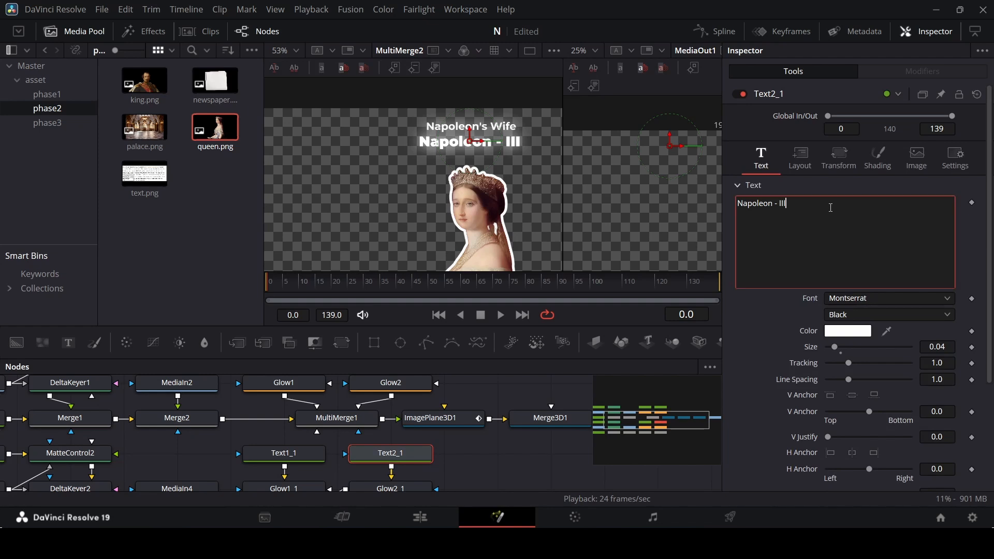
key("ctrl+a")
type("Eugenie de Montijo")
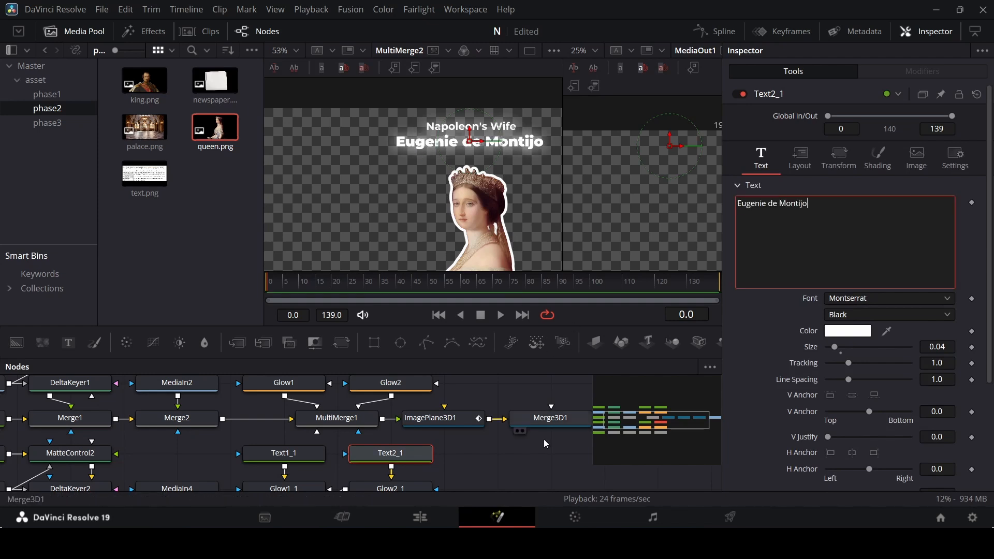
left_click(537, 448)
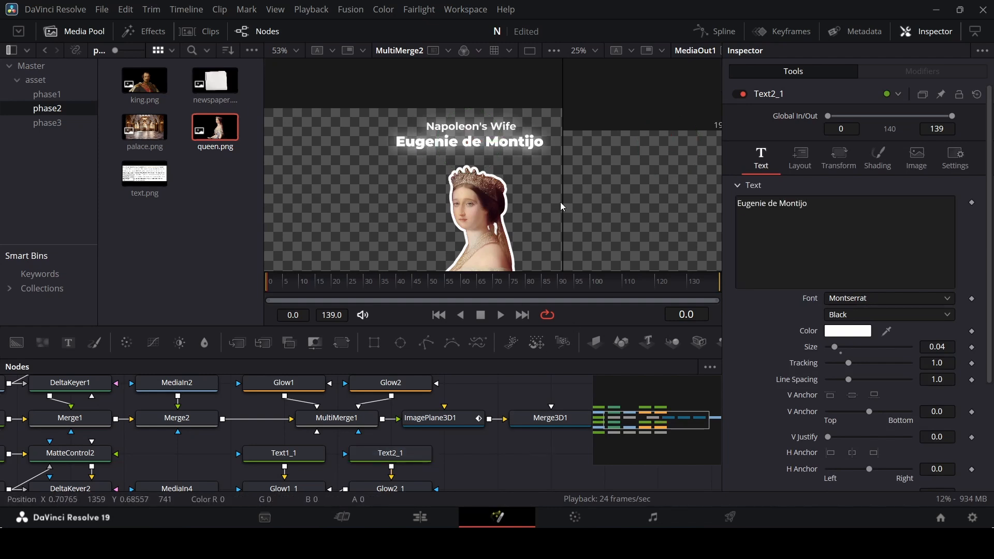
Add an Image Plane 3D node after Merge4 and place it just below ImagePlane3D1's row in the node graph.
left_click_drag(563, 205, 387, 207)
scroll(476, 433, "down", 2)
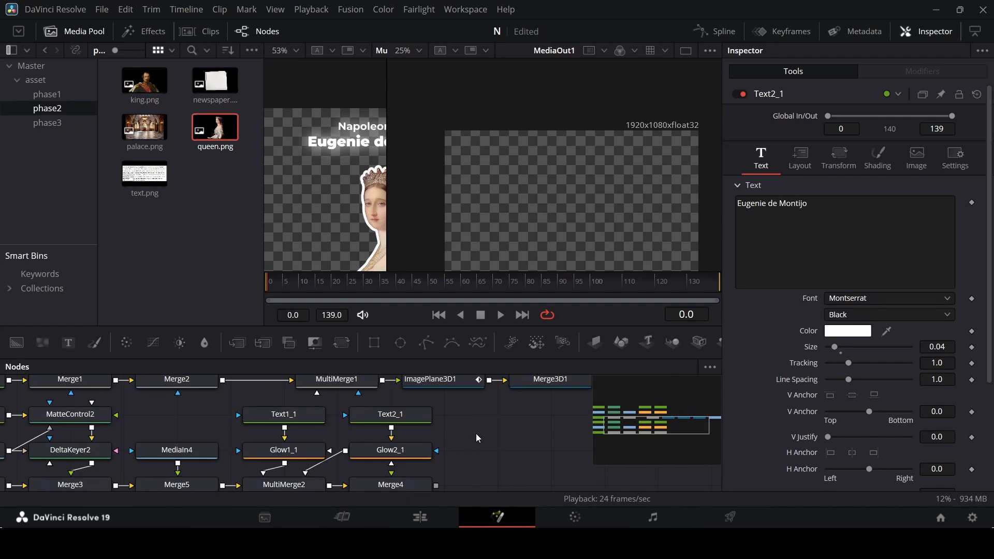
scroll(476, 434, "down", 2)
left_click(415, 448)
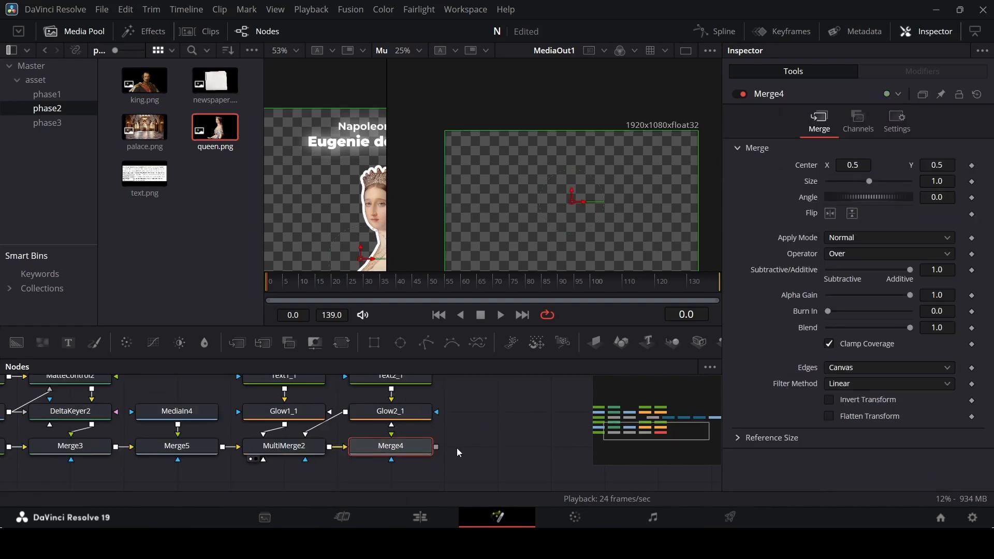
left_click(597, 350)
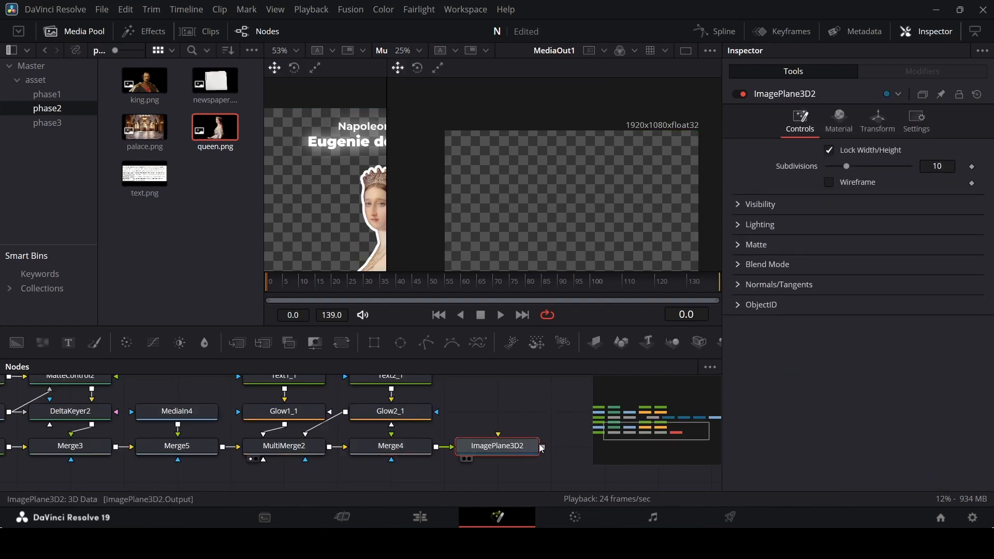
scroll(523, 468, "down", 2)
scroll(524, 461, "up", 4)
left_click_drag(510, 483, 524, 414)
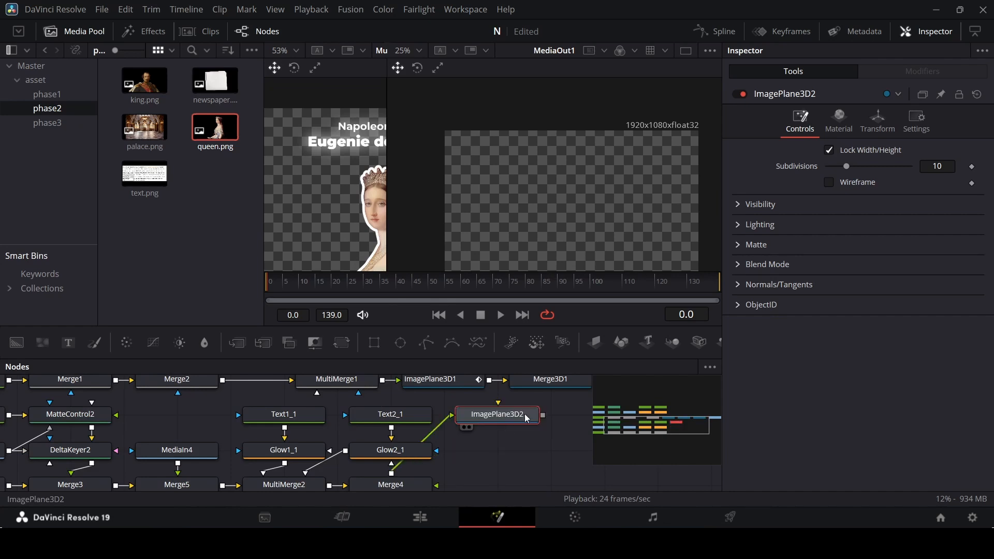
Shift the queen's node branch to the left and connect ImagePlane3D2's output to Merge3D1.
scroll(467, 453, "down", 2)
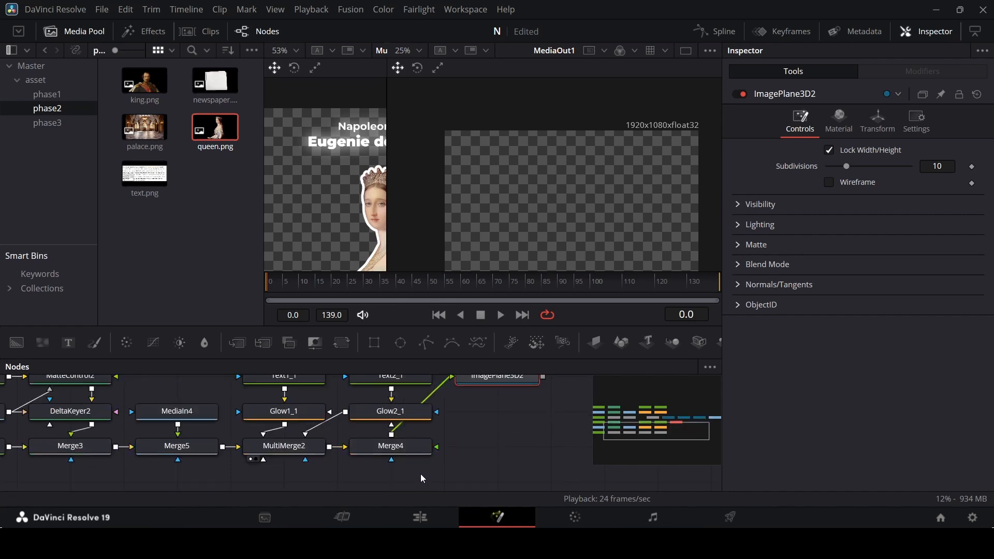
left_click_drag(420, 474, 2, 404)
left_click_drag(411, 412, 357, 412)
left_click(508, 456)
scroll(485, 457, "up", 2)
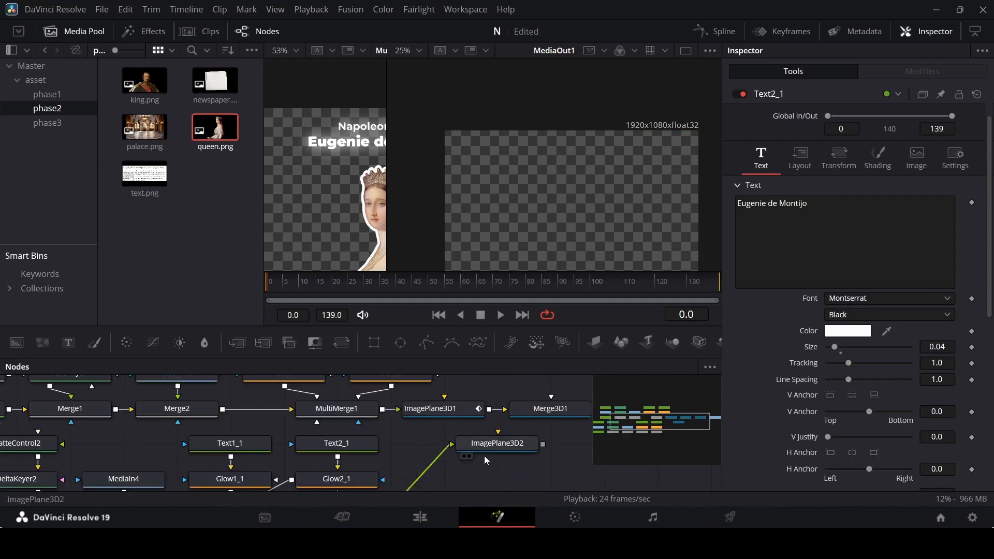
left_click_drag(509, 448, 558, 412)
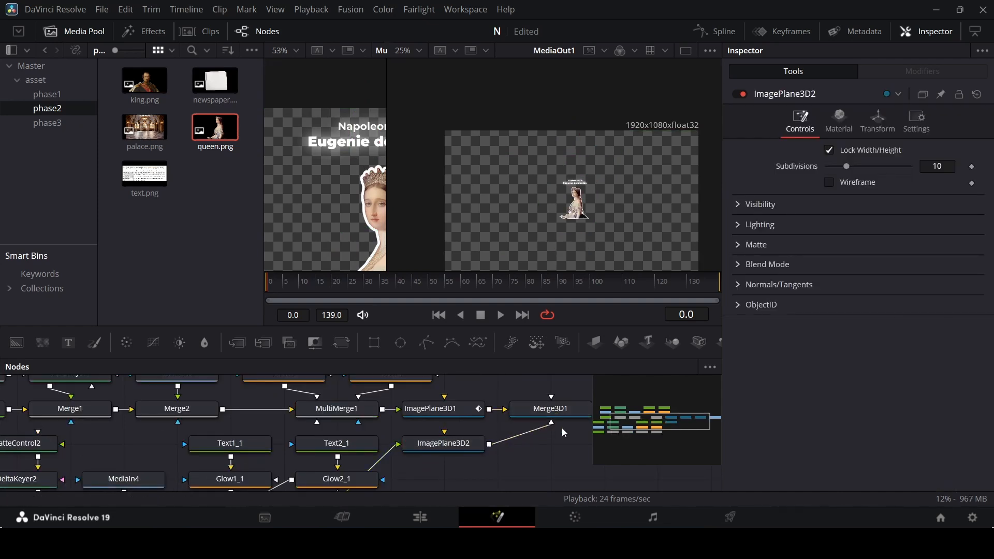
At frame 70, set ImagePlane3D2's Translation X to 0.18 and add a keyframe for it.
left_click(465, 442)
scroll(465, 441, "down", 1)
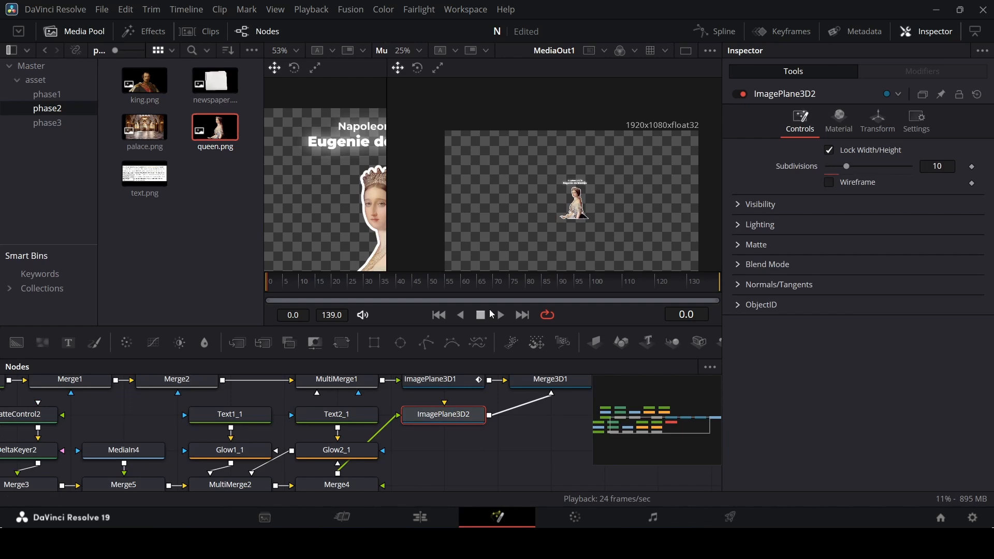
left_click_drag(493, 284, 494, 284)
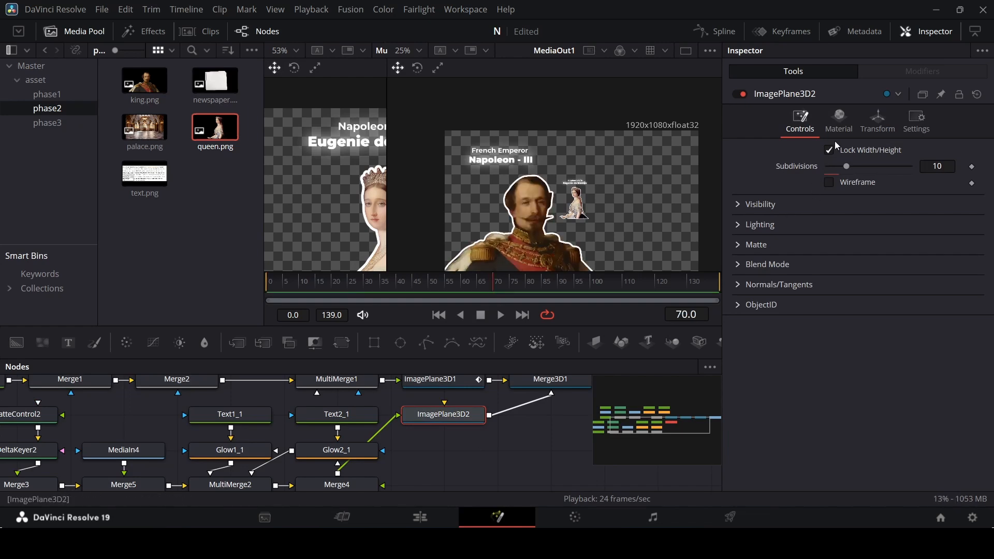
left_click(866, 132)
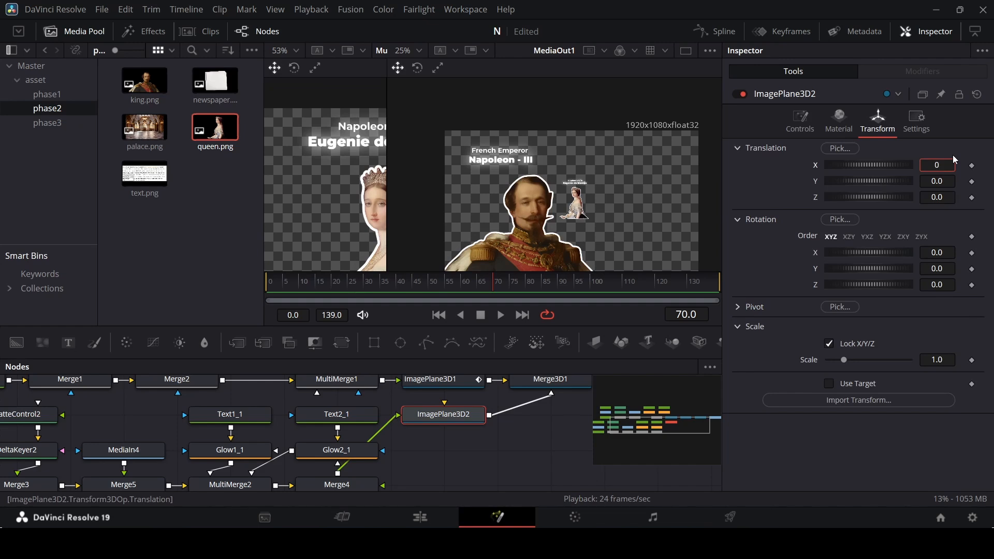
key("Tab")
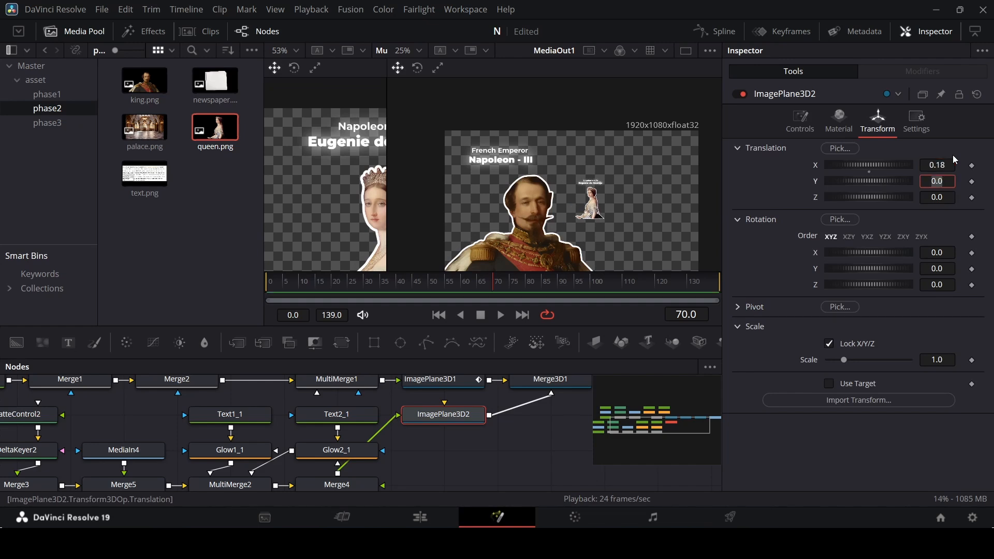
left_click(972, 166)
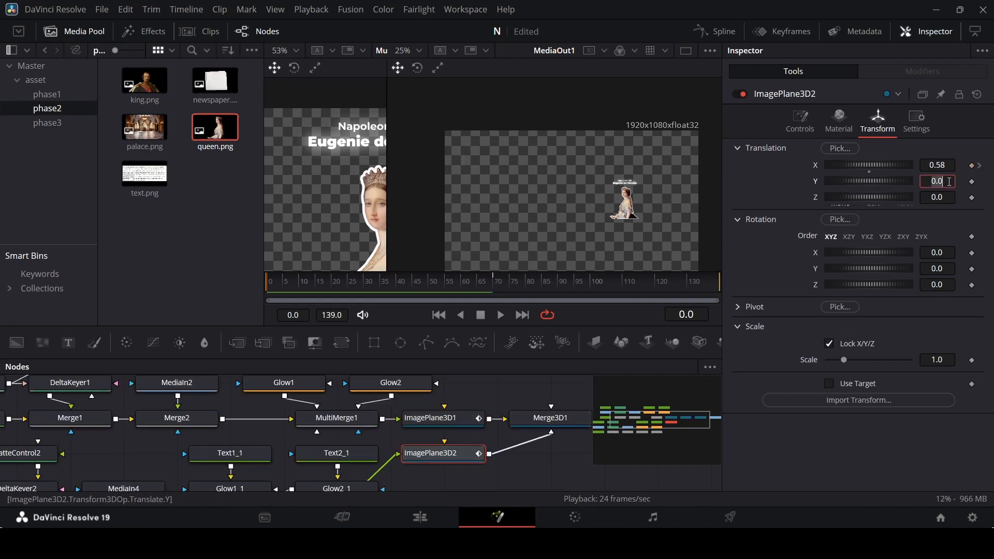
Set ImagePlane3D2's Translation Y to -0.12 and Translation Z to 1.4.
key("Return")
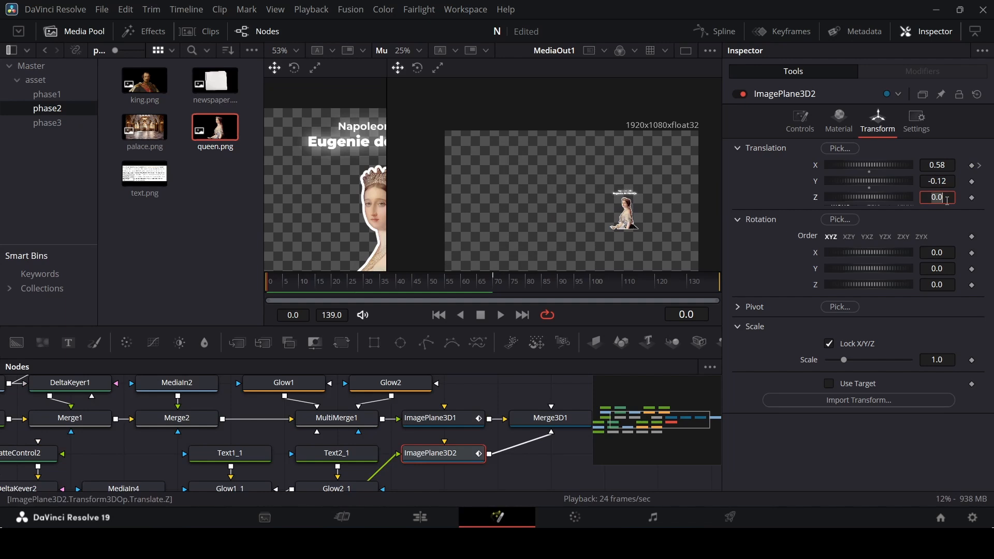
left_click(948, 201)
type("1.4")
key("Tab")
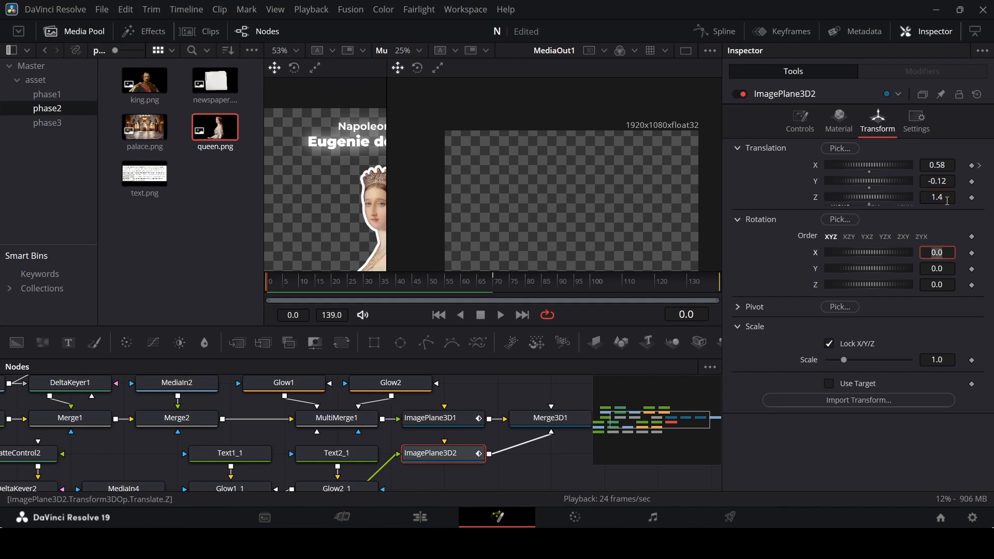
Set ImagePlane3D2's Translation X keyframe at frame 70 back to 0.18.
left_click(953, 165)
type("0.1")
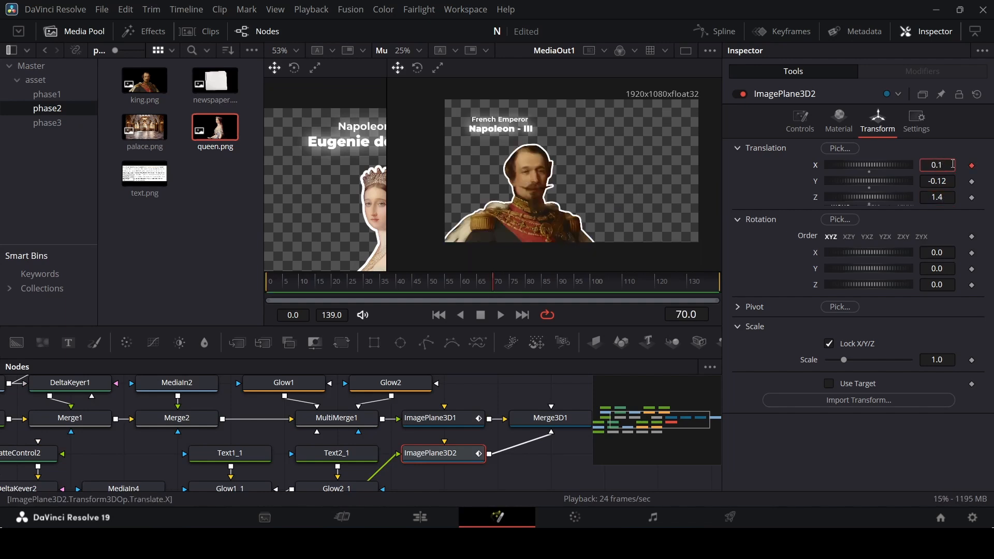
type("8")
key("Tab")
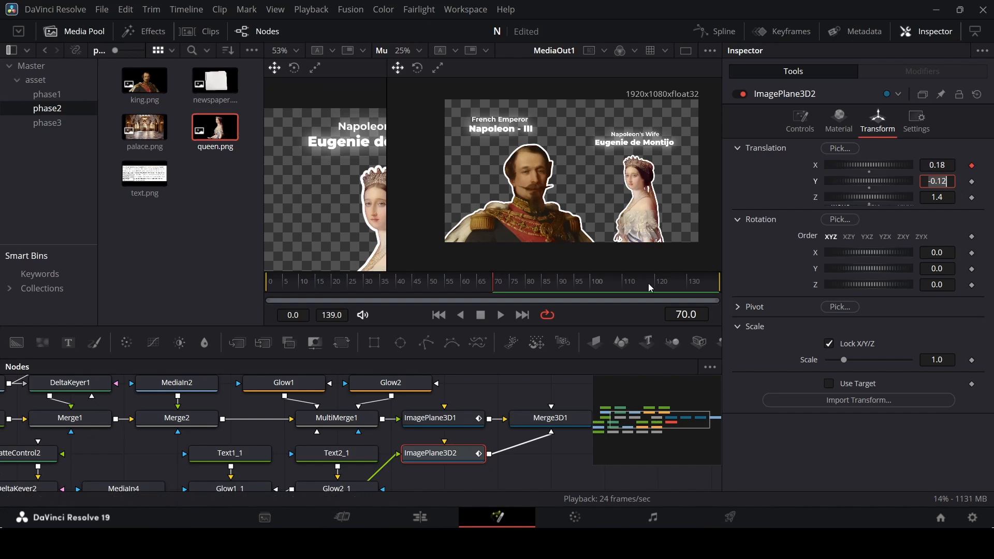
left_click(526, 382)
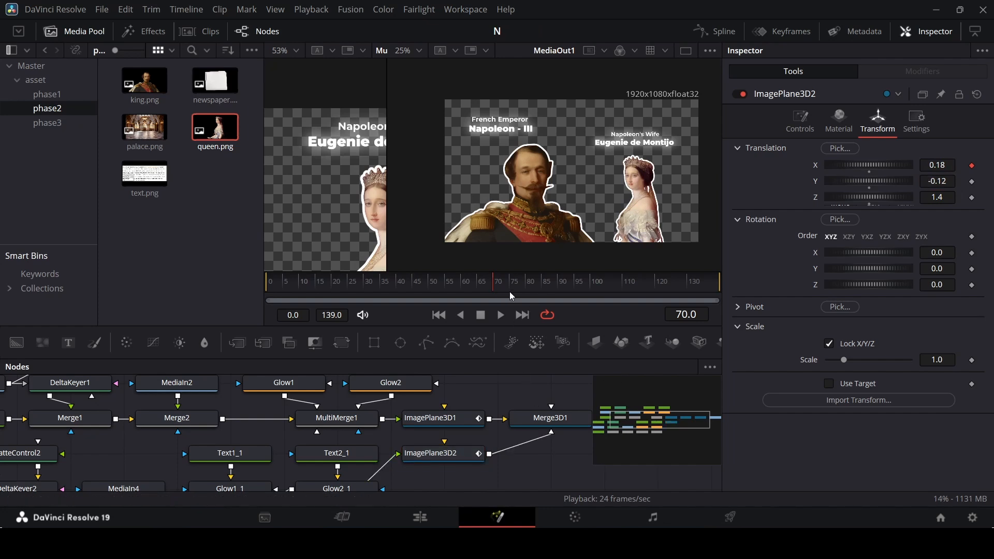
At frame 50, keyframe ImagePlane3D2's Translation X at 0.065 so the queen starts behind the king.
left_click_drag(470, 288, 430, 295)
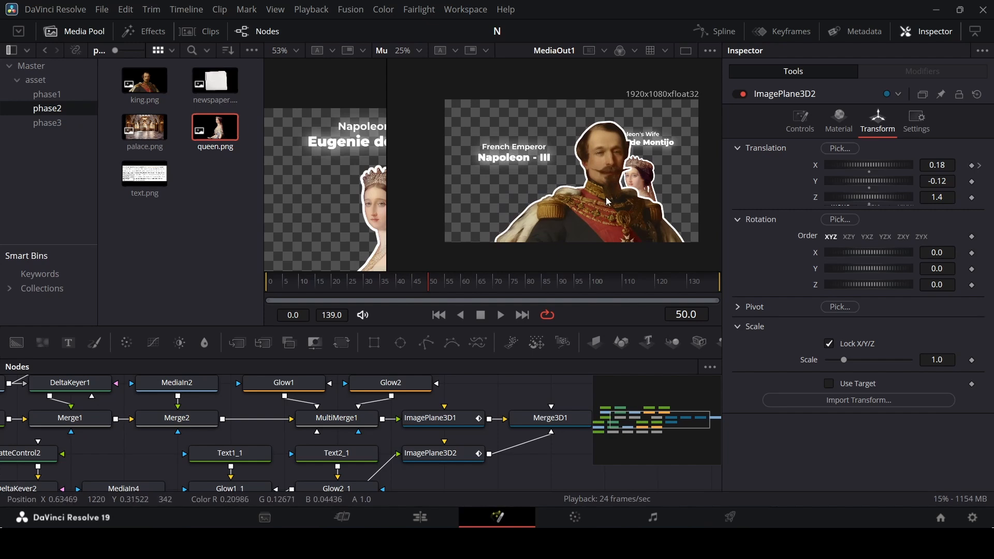
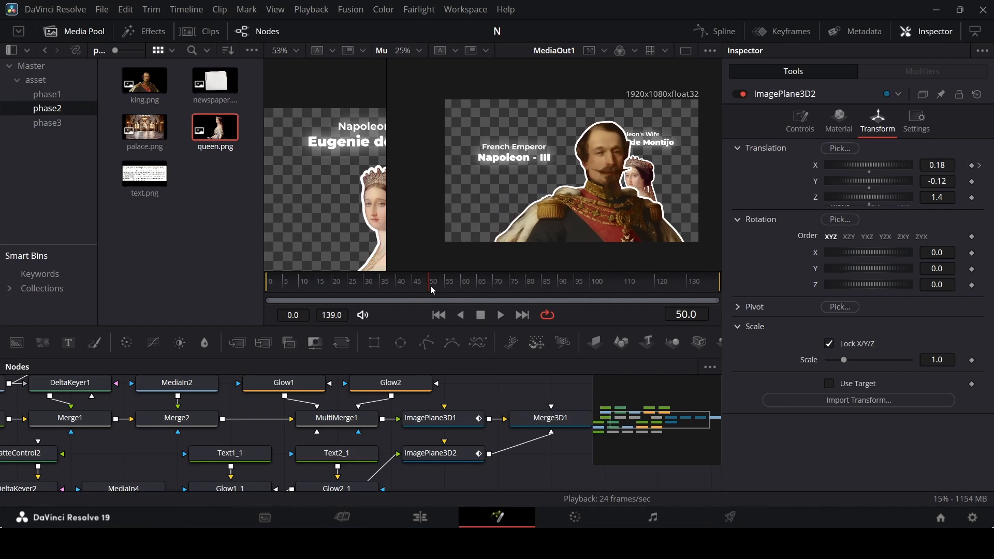
mouse_move(429, 285)
left_mouse_down()
mouse_move(418, 287)
mouse_move(450, 288)
mouse_move(430, 292)
left_mouse_up()
left_click(449, 455)
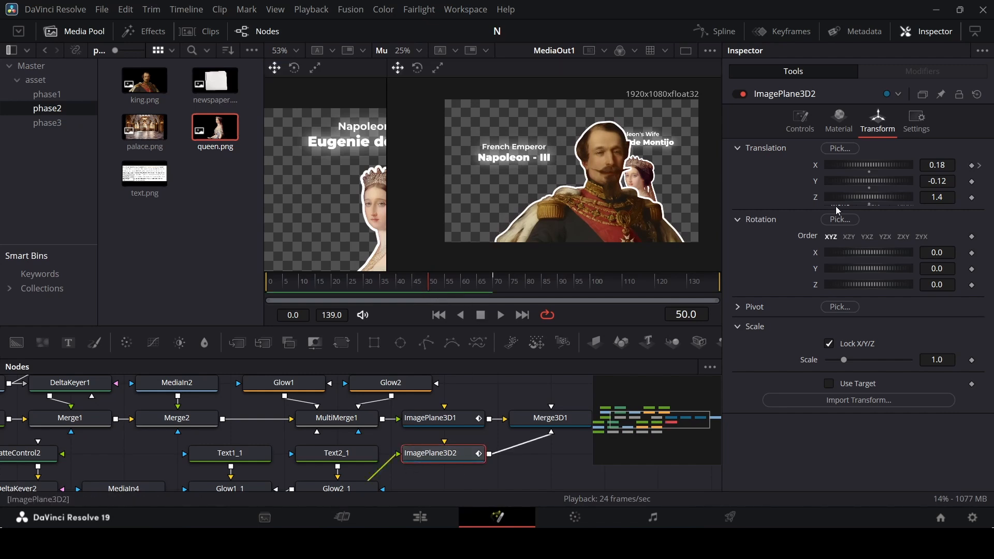
left_click_drag(944, 163, 917, 163)
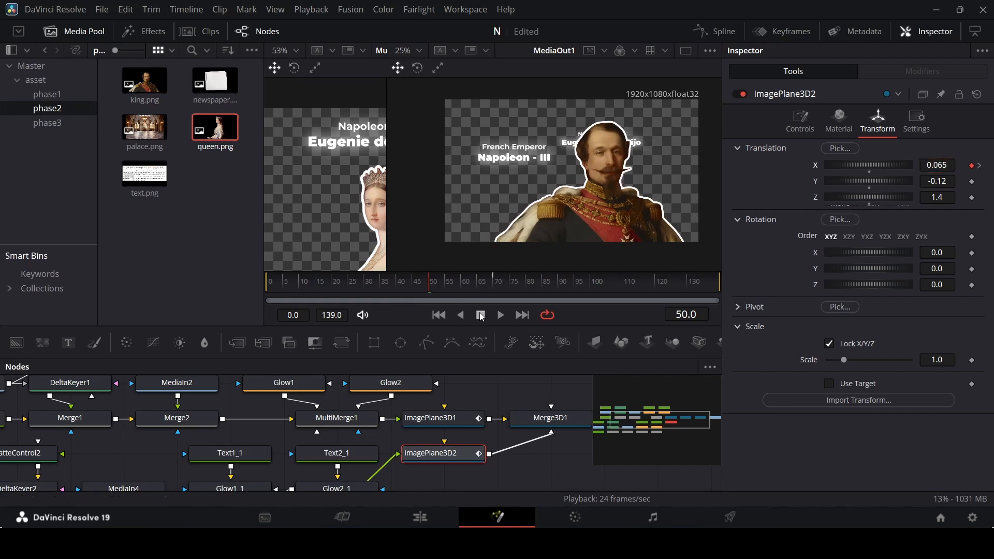
At frame 50, add a keyframe for ImagePlane3D2's material Opacity at 1.0.
left_click(443, 292)
left_click_drag(443, 293, 433, 296)
left_click(839, 127)
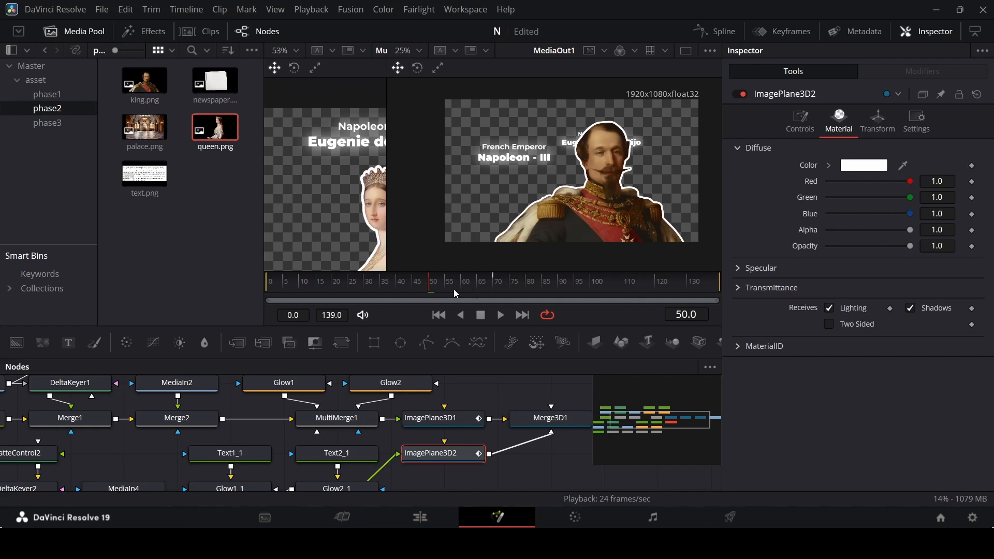
mouse_move(448, 293)
left_mouse_down()
mouse_move(452, 285)
mouse_move(432, 296)
left_mouse_up()
left_click(972, 246)
left_click(800, 121)
left_click(836, 124)
At frame 45, keyframe ImagePlane3D2's Opacity at 0.0 and scrub forward through the queen's fade-in.
left_click(412, 284)
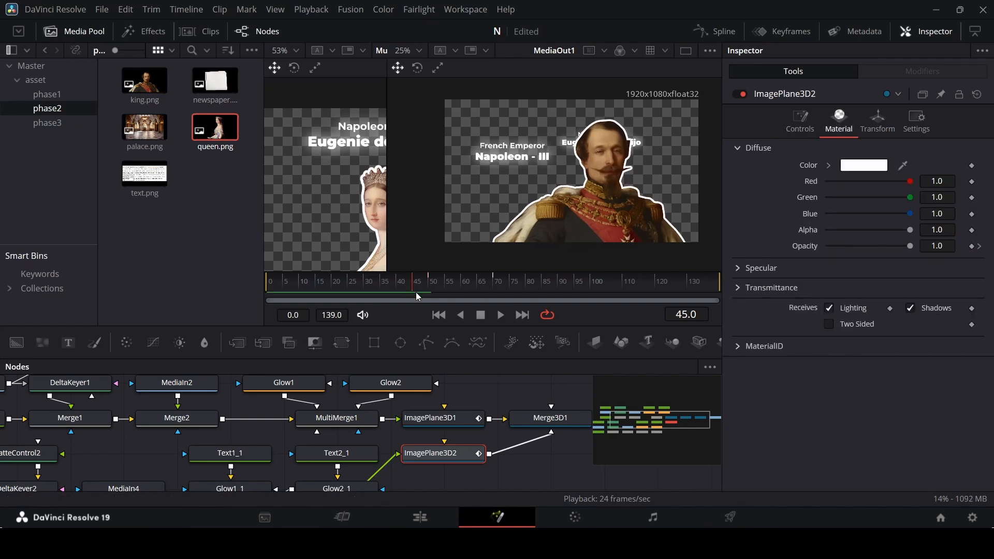
left_click_drag(909, 248, 813, 253)
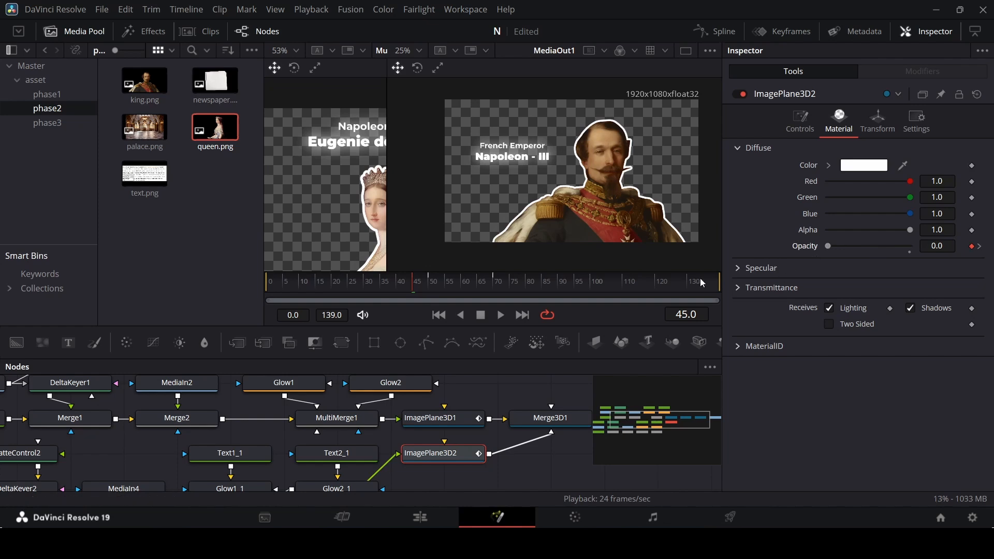
left_click_drag(413, 286, 484, 290)
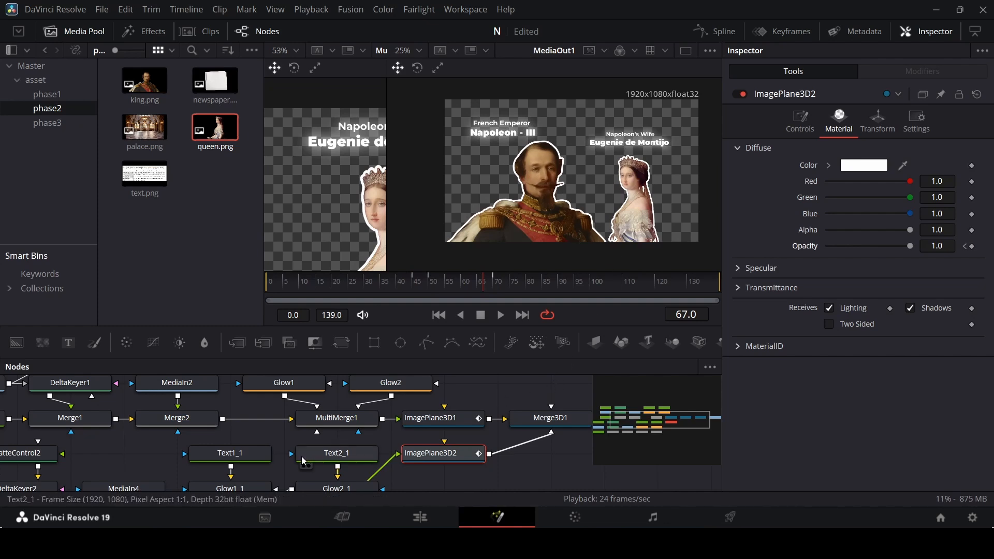
Select the Text1_1 node holding the "Napoleon's Wife" caption and go to frame 65.
left_click(251, 457)
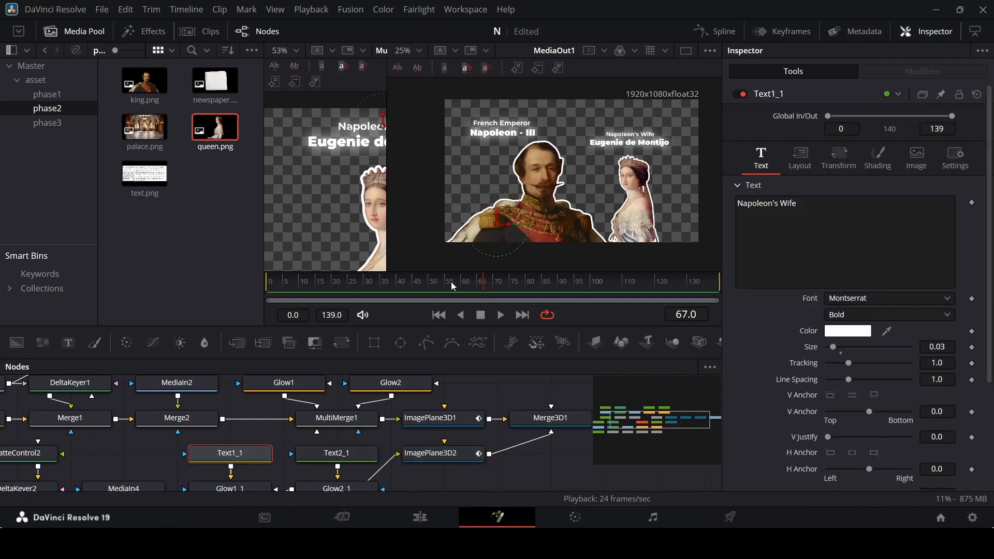
left_click_drag(449, 286, 480, 294)
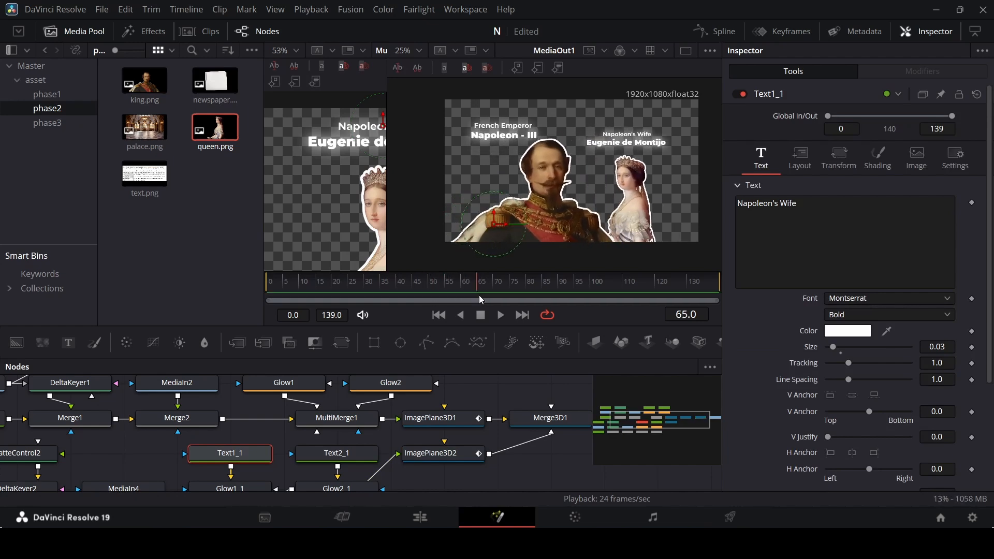
Keyframe the Write On End of Text1_1 ("Napoleon's Wife") from 0.0 at frame 65 to 1.0 at frame 80.
scroll(797, 383, "down", 5)
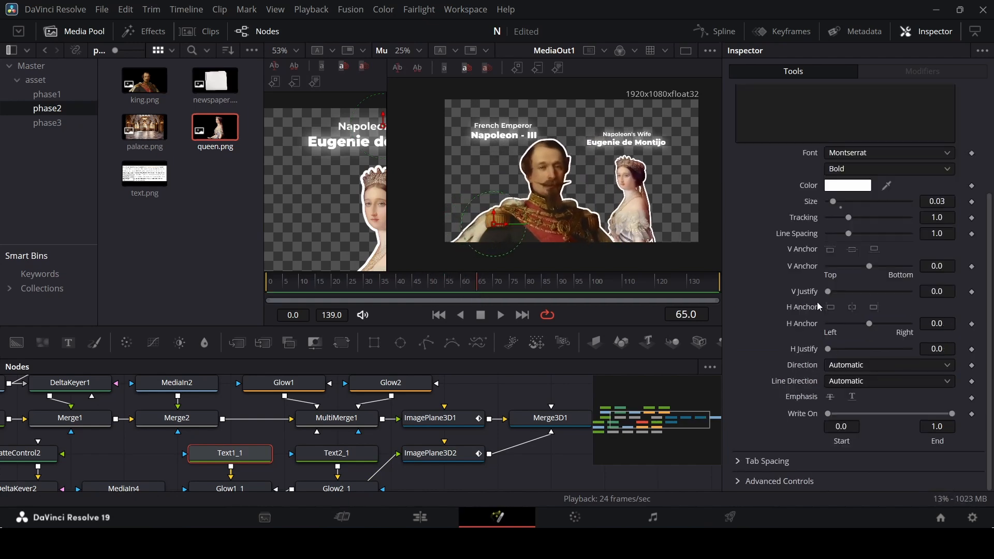
left_click(972, 415)
left_click_drag(953, 416, 835, 422)
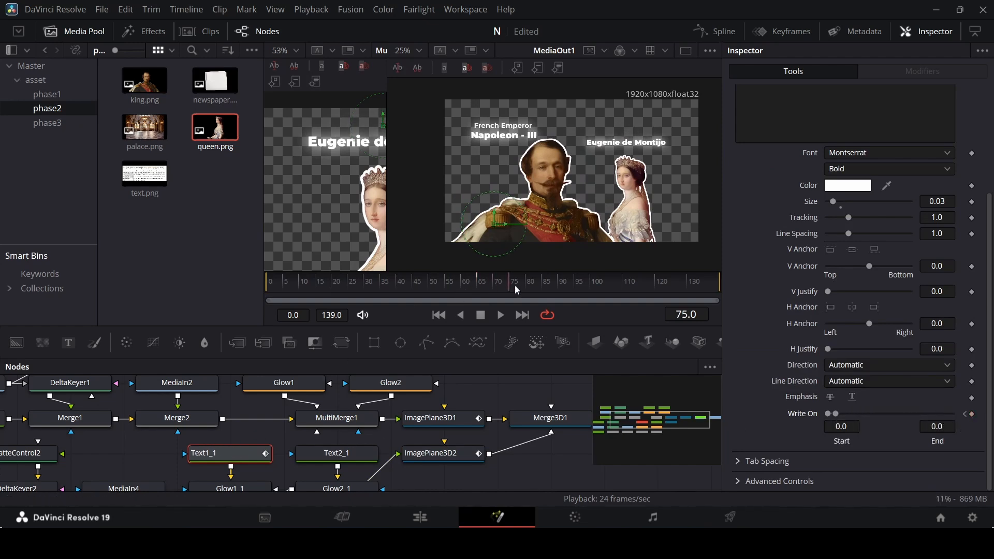
left_click_drag(517, 290, 527, 292)
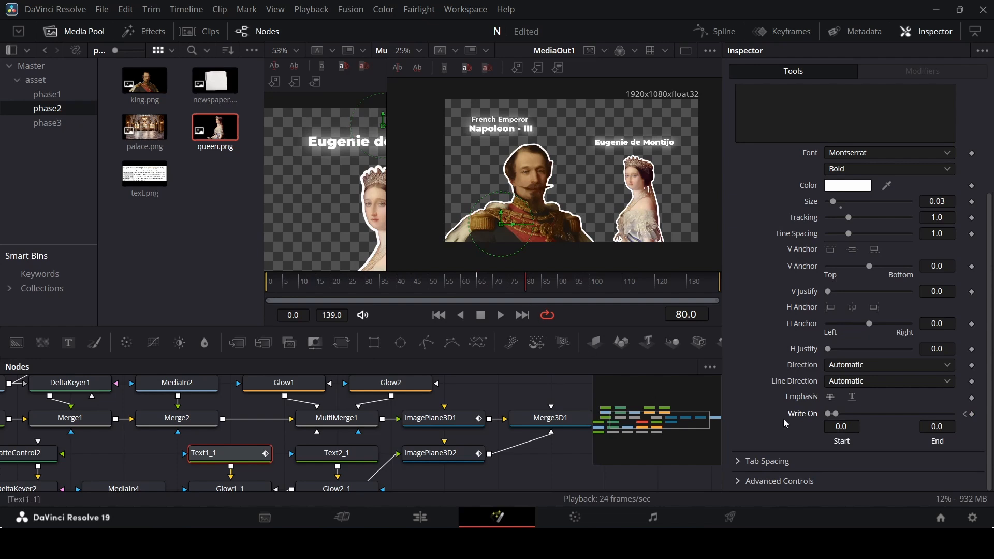
left_click_drag(837, 413, 959, 415)
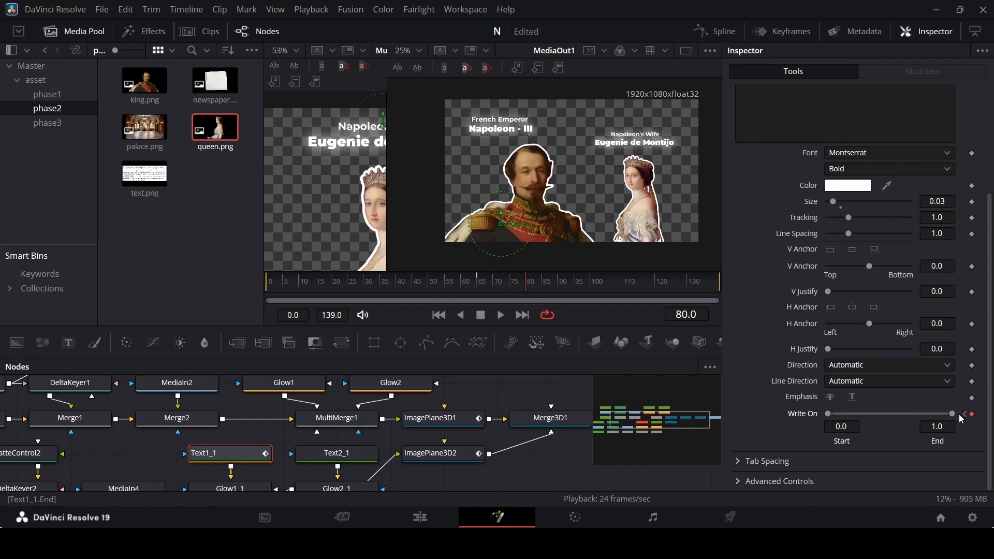
Keyframe the Write On End of Text2_1 ("Eugenie de Montijo") from 0.0 at frame 70 to 1.0 at frame 85, and play back both titles.
left_click(493, 287)
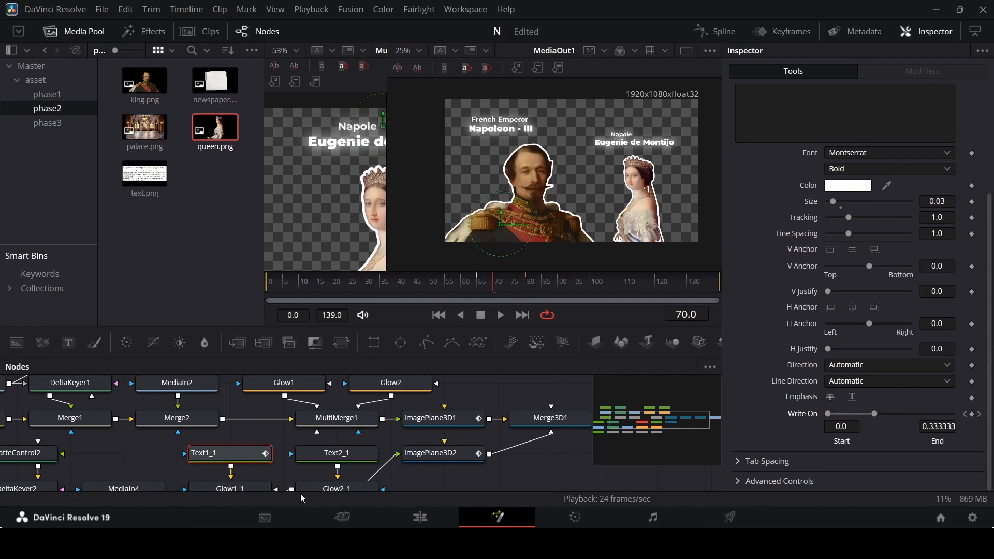
left_click(336, 453)
left_click_drag(954, 414, 820, 422)
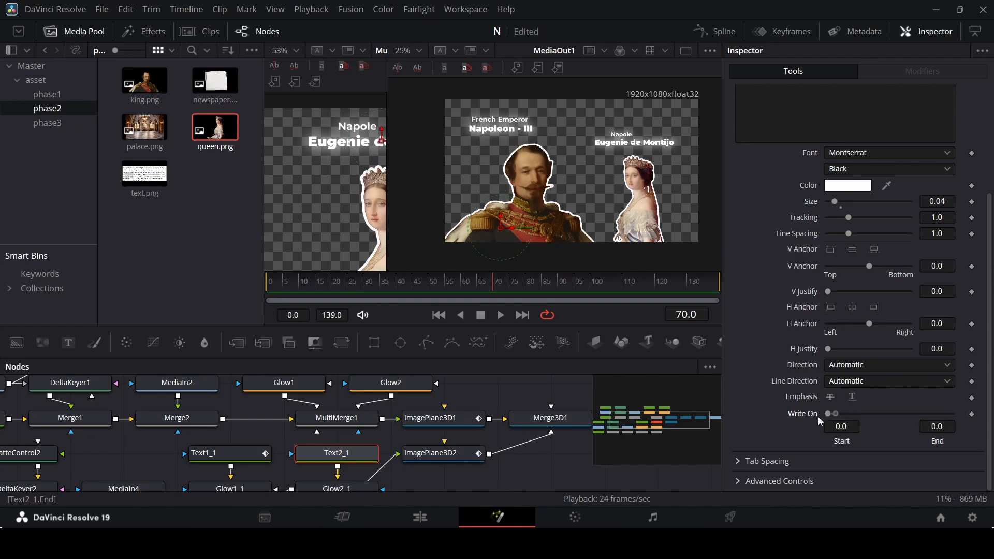
left_click(535, 293)
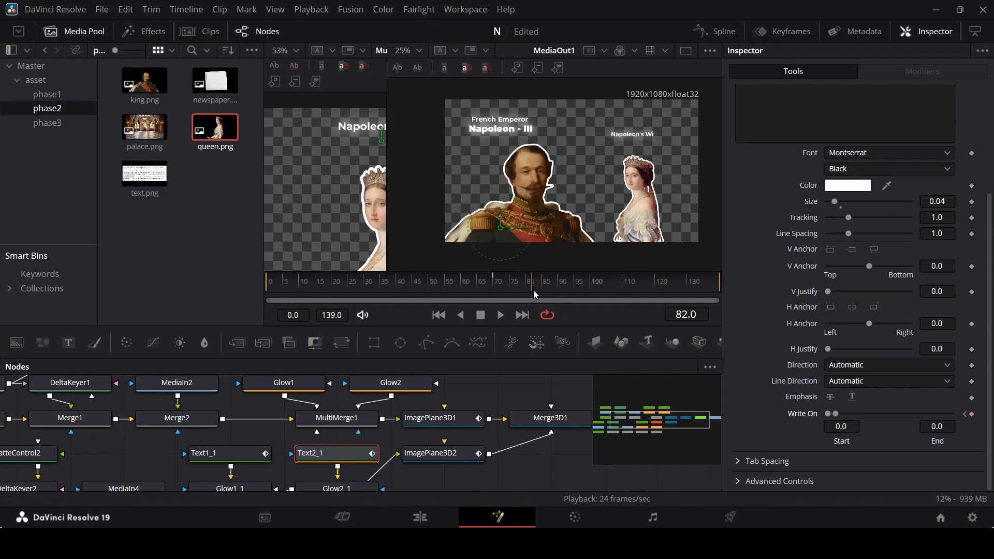
left_click(542, 293)
left_click_drag(839, 417, 954, 414)
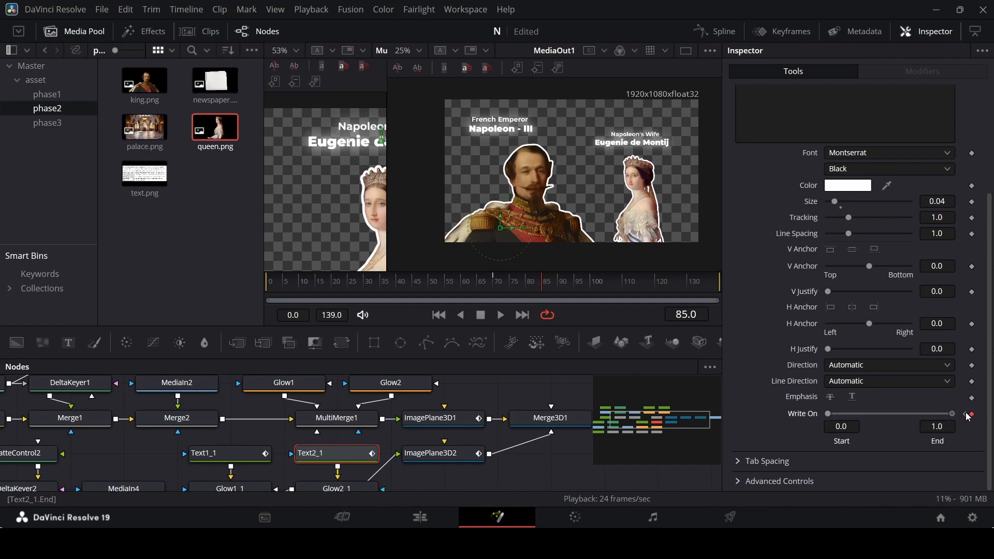
left_click(483, 290)
left_click(509, 403)
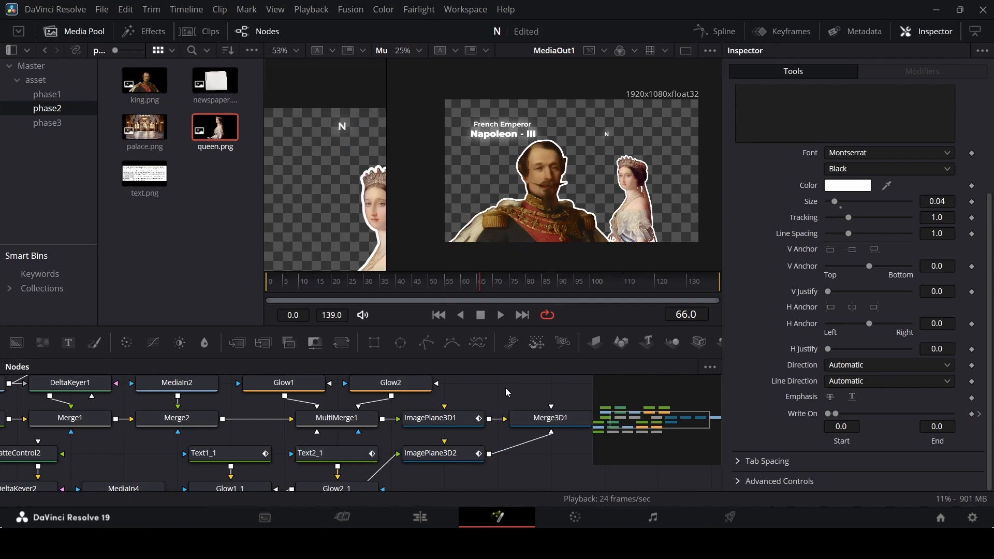
key("space")
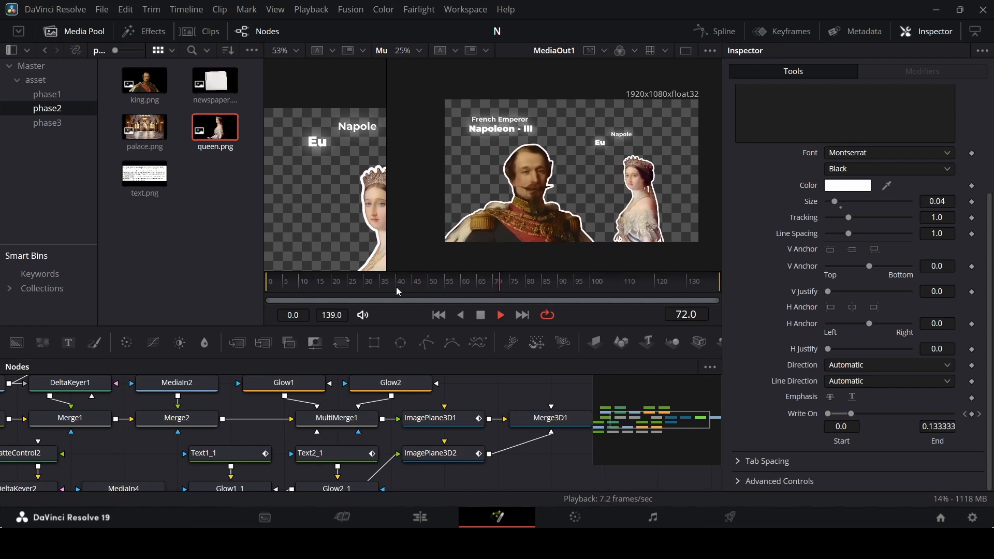
key("space")
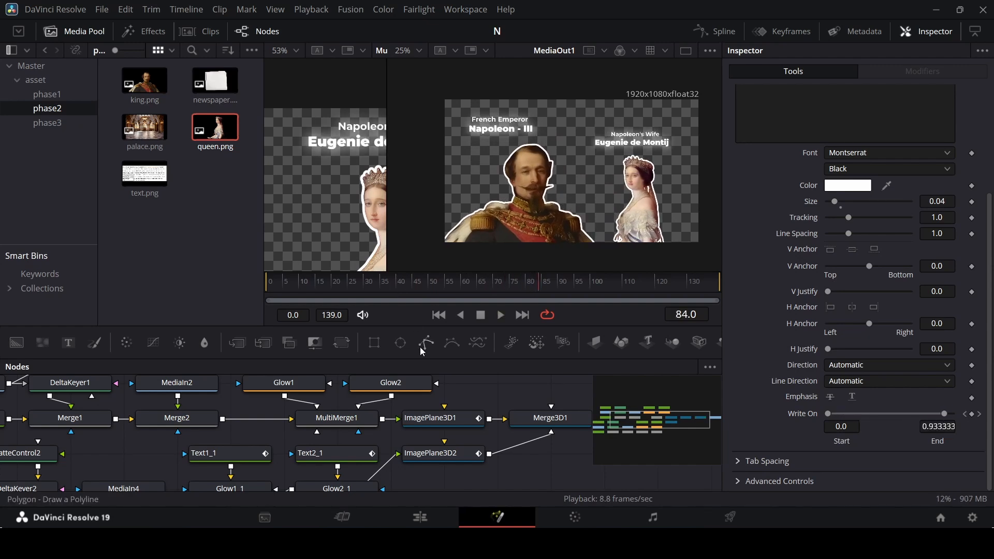
Raise the "Napoleon's Wife" title by setting the layout Center Y of Text1_1 to about 0.971.
left_click(224, 455)
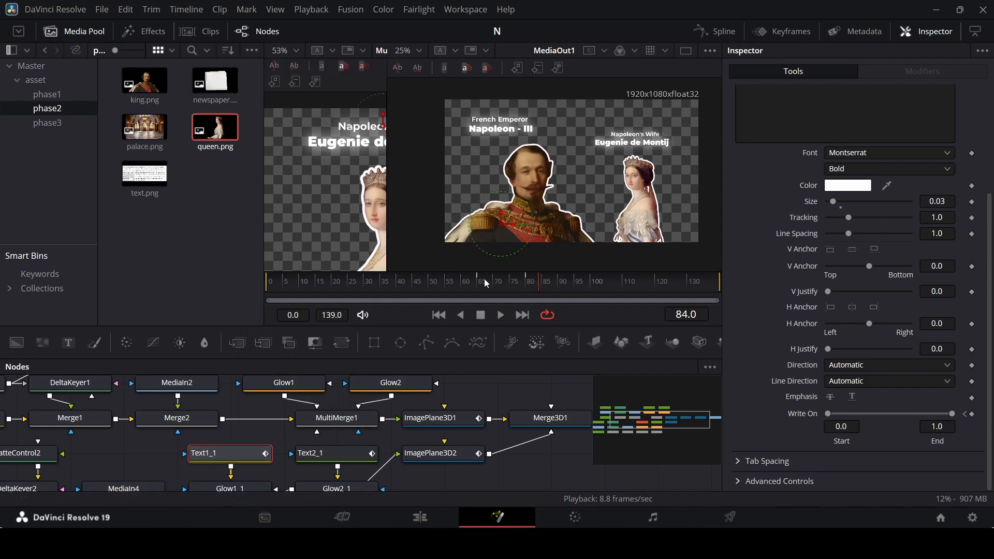
left_click(520, 283)
left_click_drag(521, 293, 528, 296)
scroll(792, 237, "up", 5)
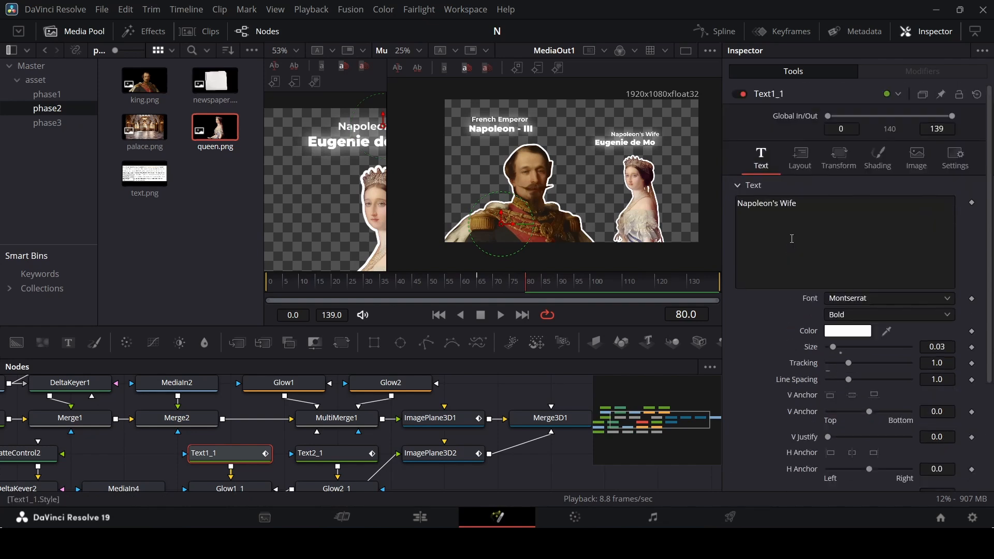
left_click(815, 153)
mouse_move(945, 222)
left_mouse_down()
mouse_move(985, 221)
mouse_move(959, 221)
left_mouse_up()
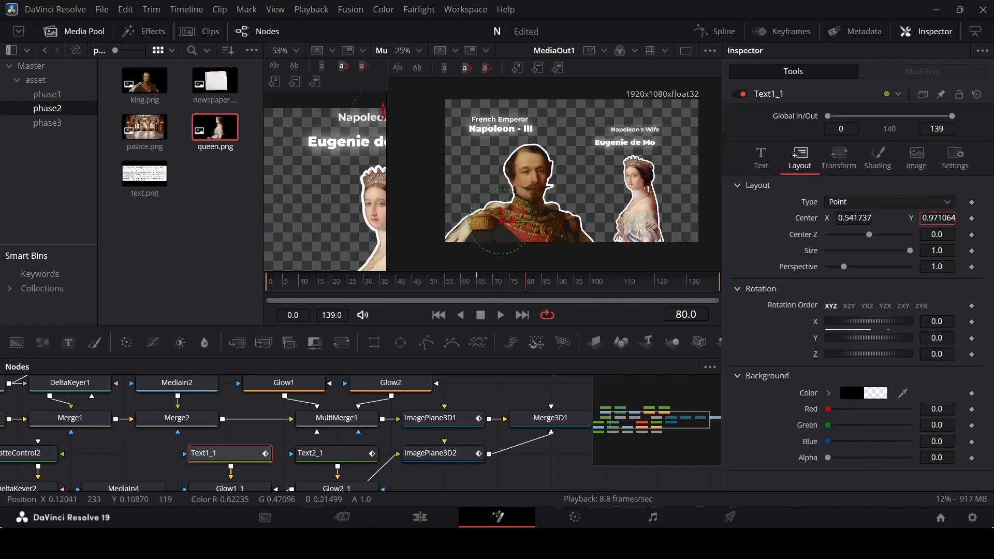
Raise the "Eugenie de Montijo" title by setting the layout Center Y of Text2_1 to about 0.914.
left_click(332, 459)
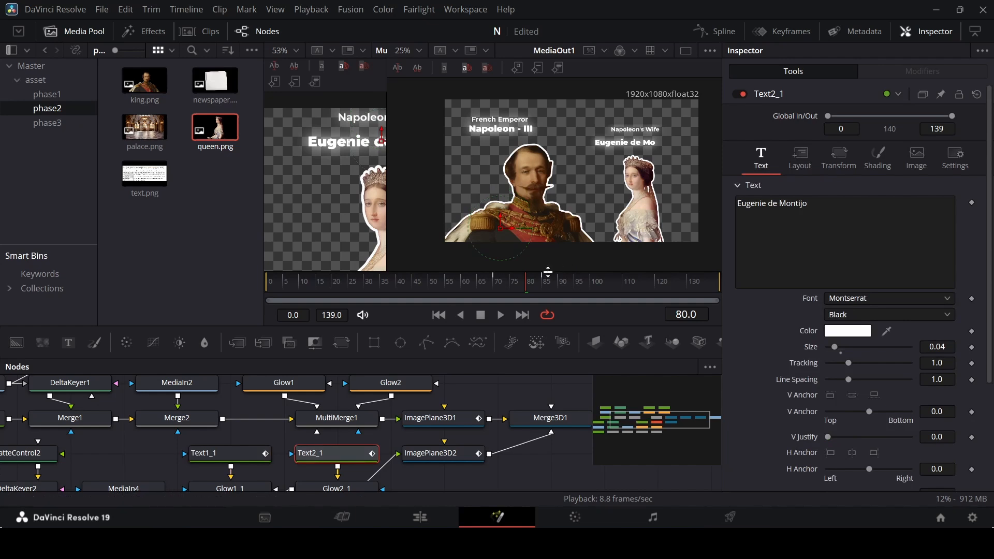
left_click_drag(524, 287, 544, 289)
left_click(811, 168)
left_click_drag(932, 218, 948, 218)
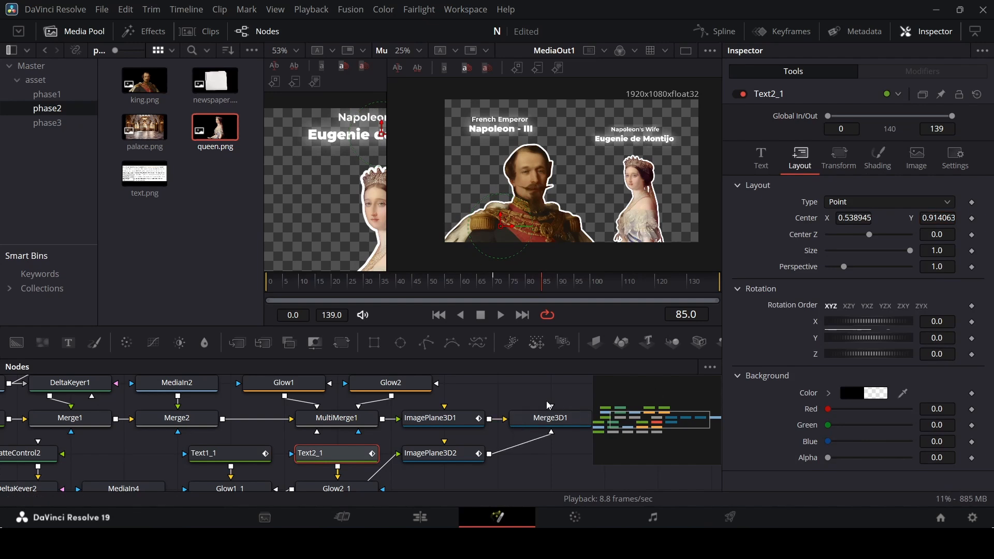
left_click(529, 392)
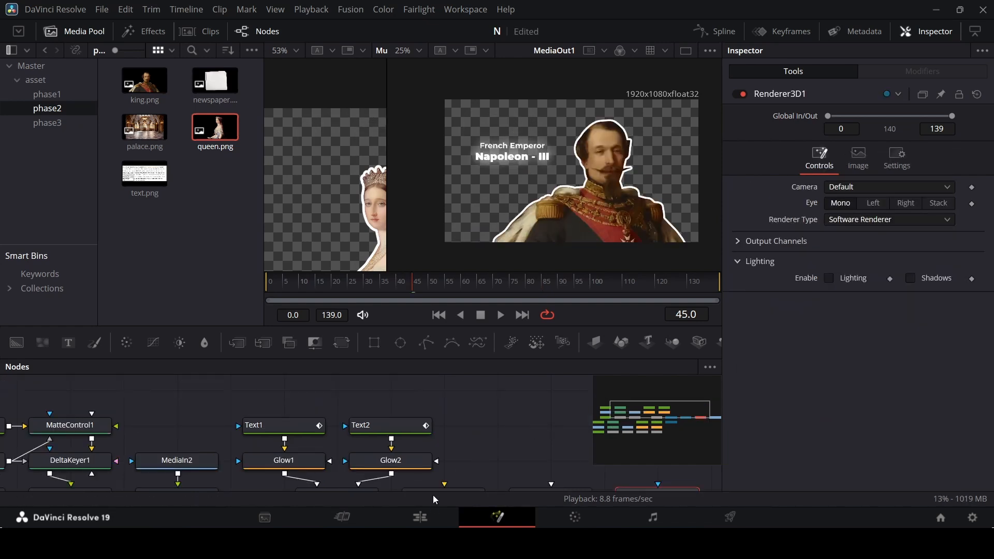
Review the palace scene from 00:00:13:17 and the transition into the newspaper scene on the Edit page.
left_click(431, 510)
left_click(577, 327)
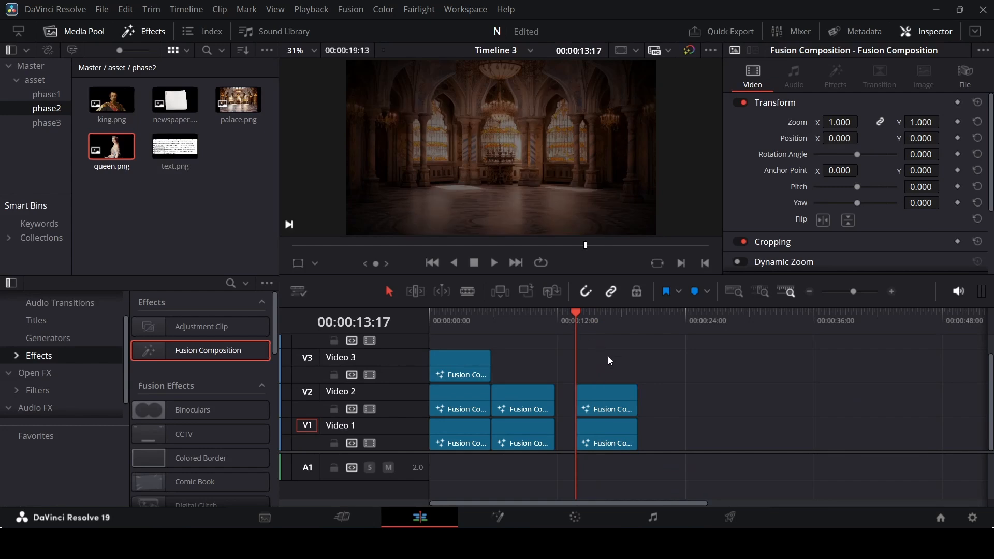
key("space")
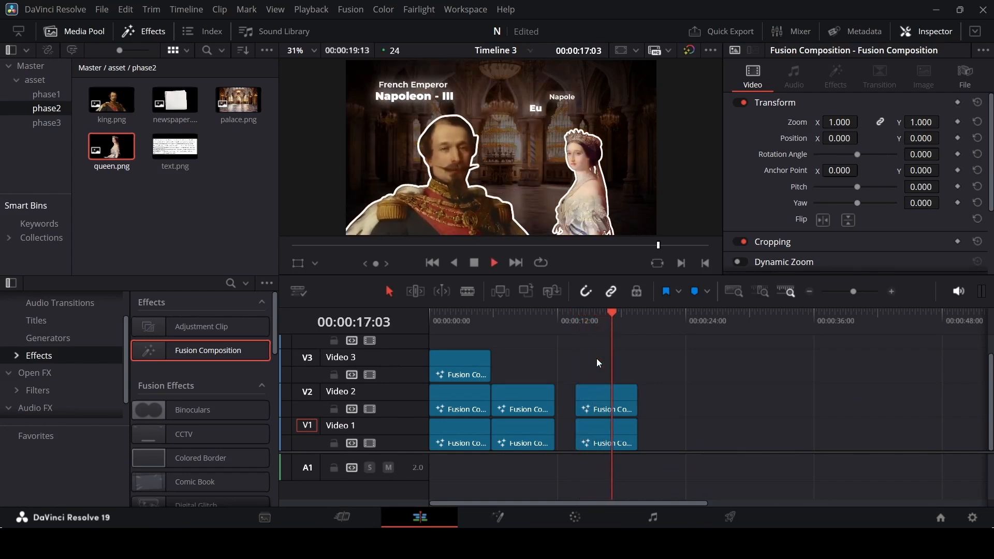
key("space")
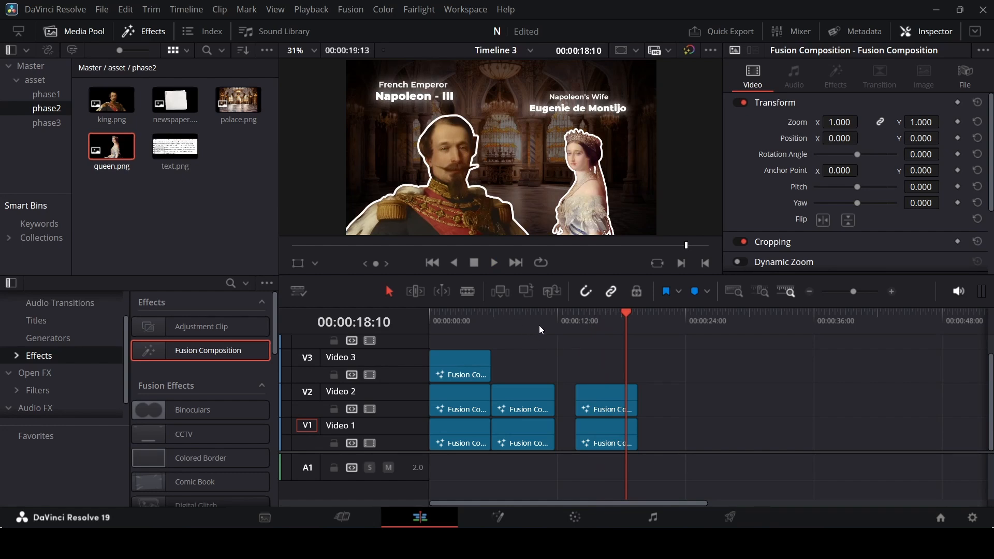
left_click(491, 315)
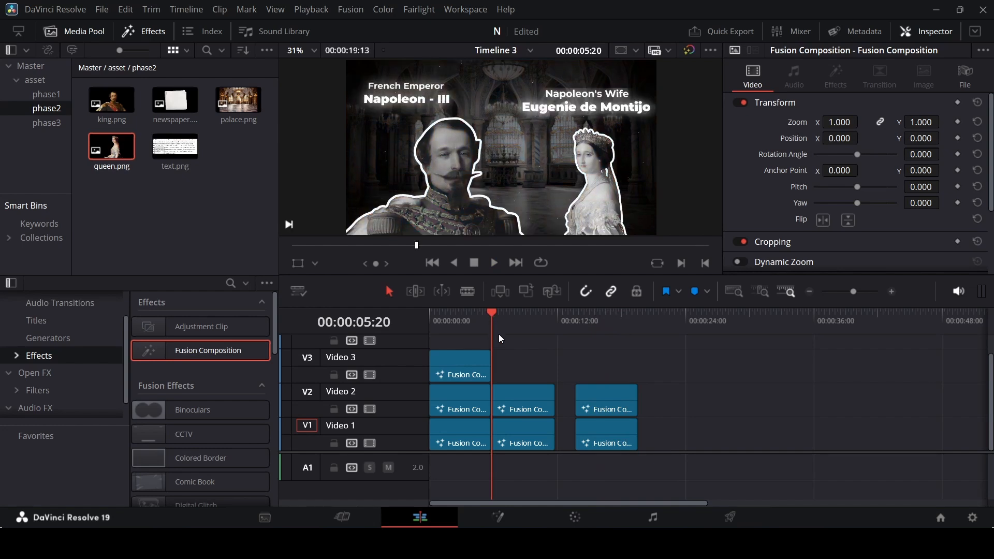
left_click(479, 318)
key("space")
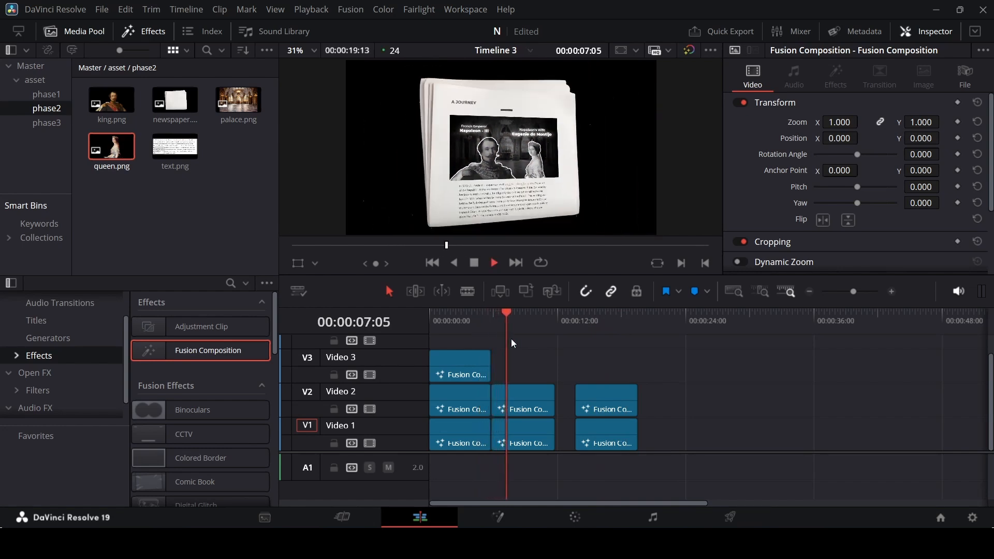
key("space")
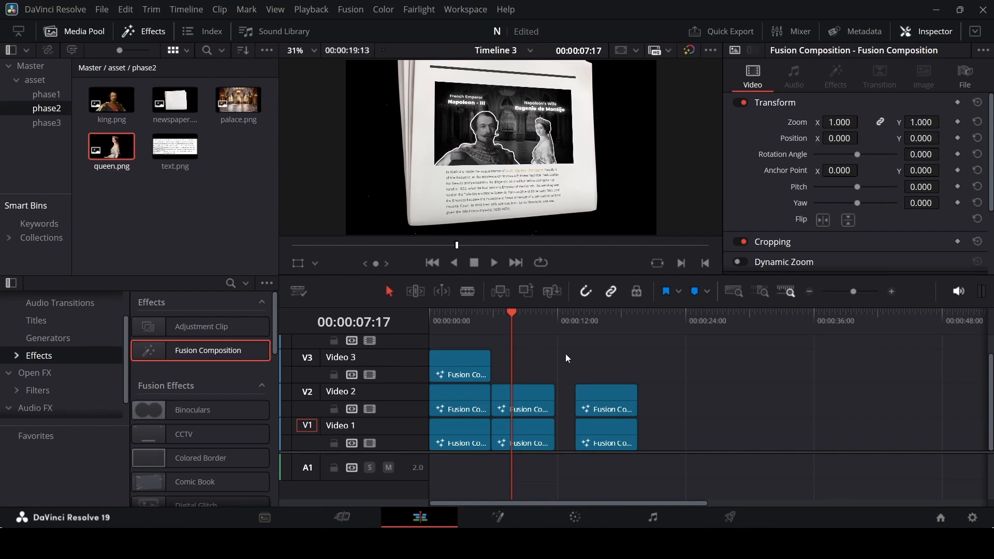
Add a Fusion Composition clip to the Video 2 track directly after the last palace clip.
left_click(582, 320)
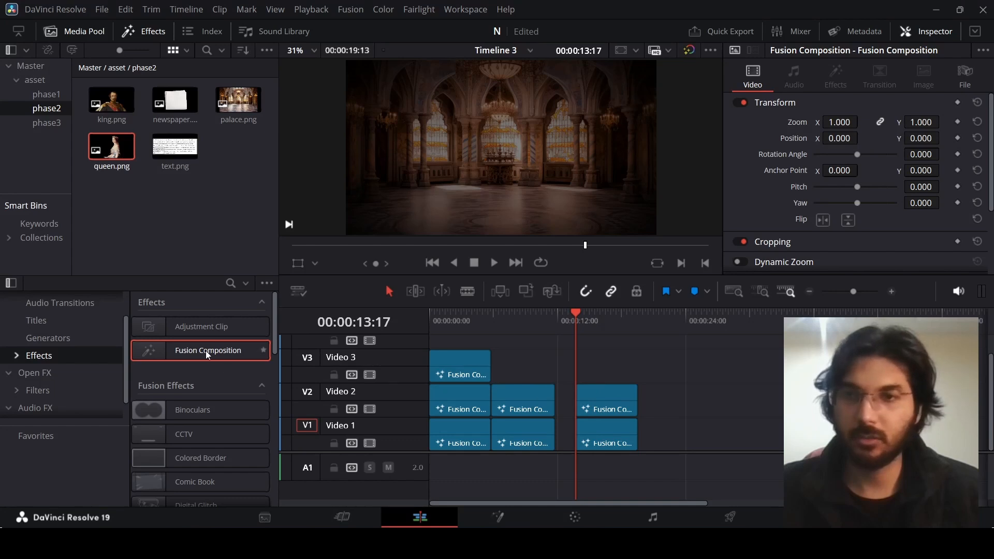
left_click_drag(206, 350, 514, 369)
left_click_drag(541, 362, 666, 407)
left_click(522, 367)
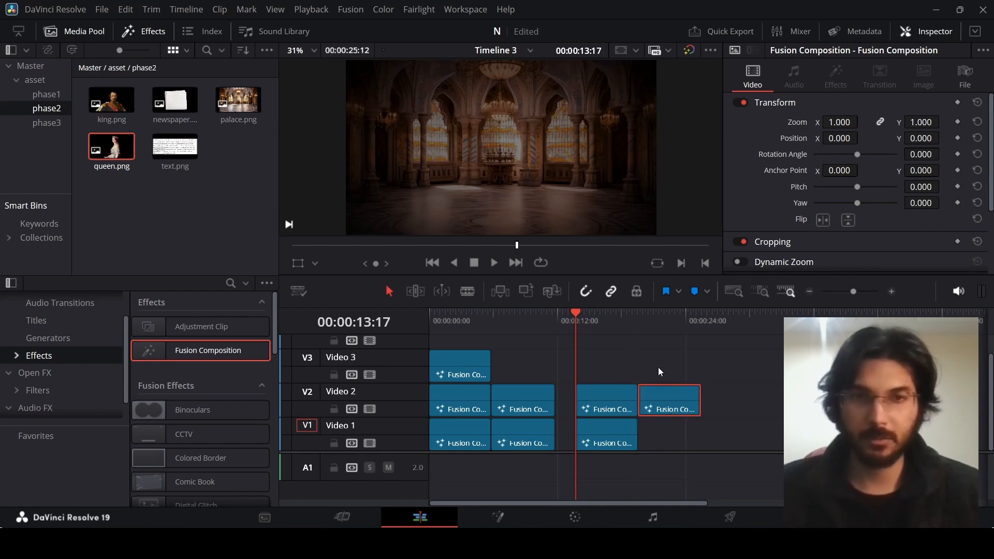
mouse_move(655, 328)
left_mouse_down()
mouse_move(608, 322)
mouse_move(651, 319)
left_mouse_up()
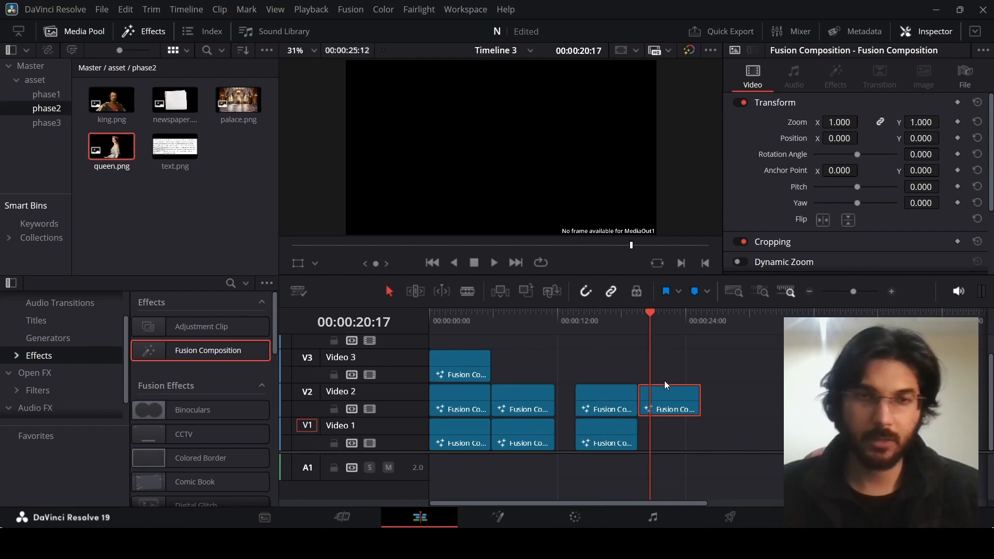
left_click(683, 397)
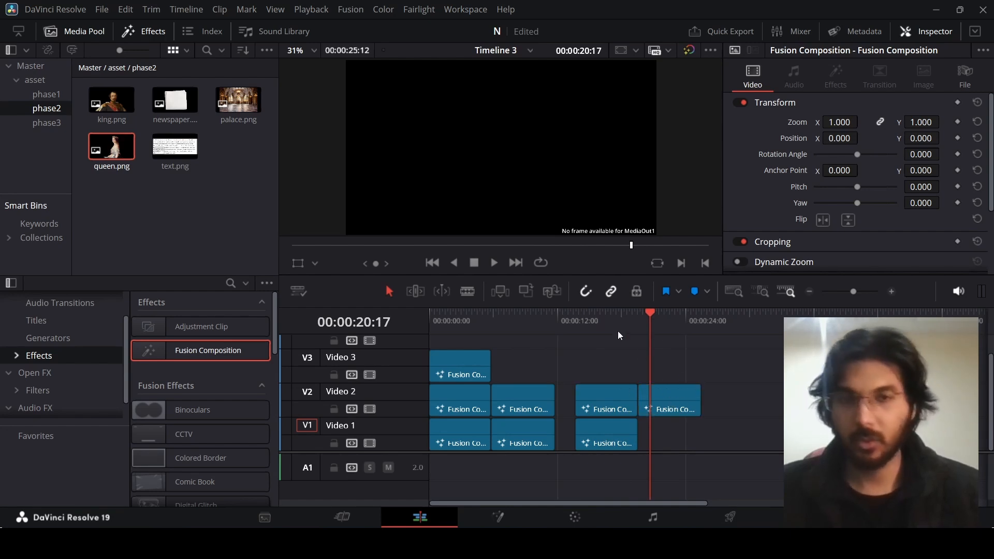
Grab a still of the palace scene's last frame at 00:00:19:12 on the Color page.
left_click_drag(623, 319, 634, 318)
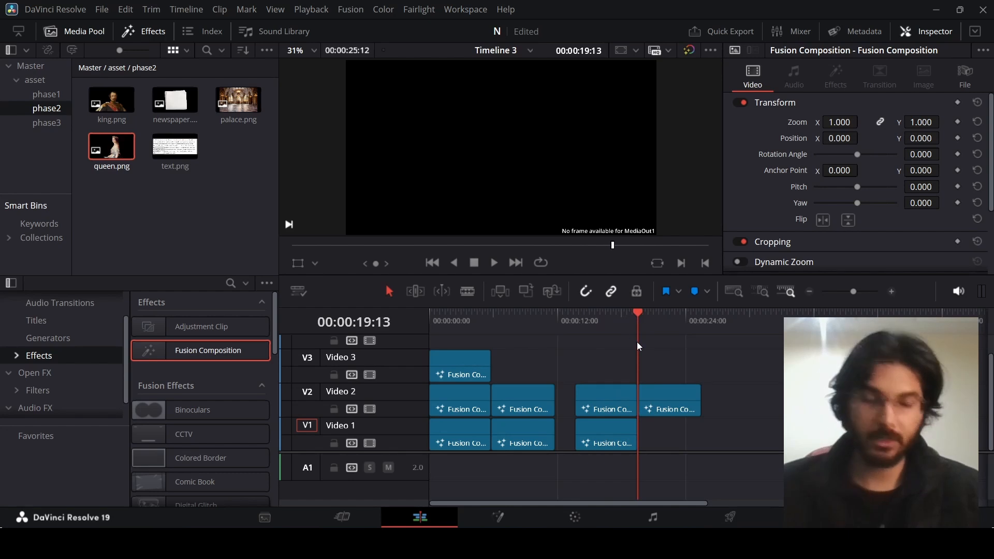
key("Left")
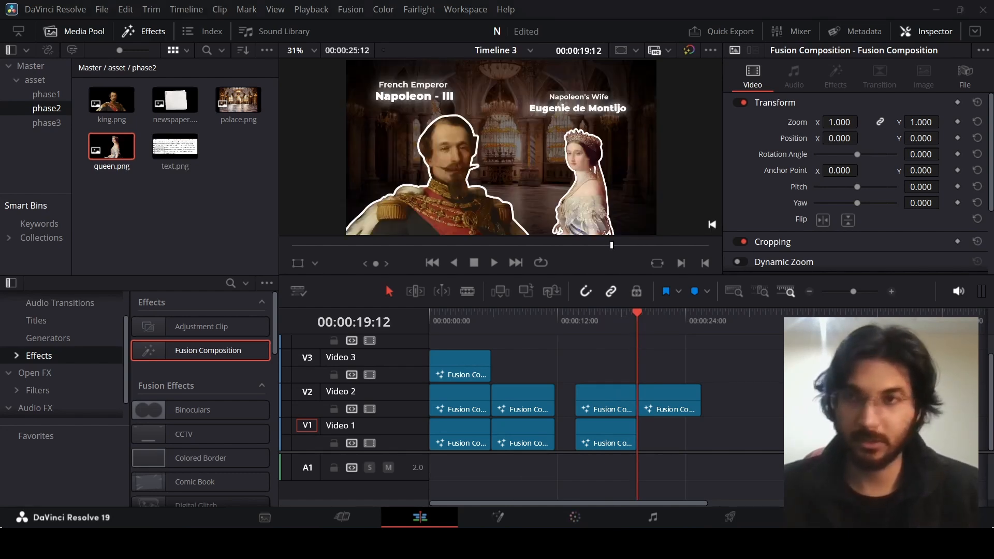
left_click(575, 518)
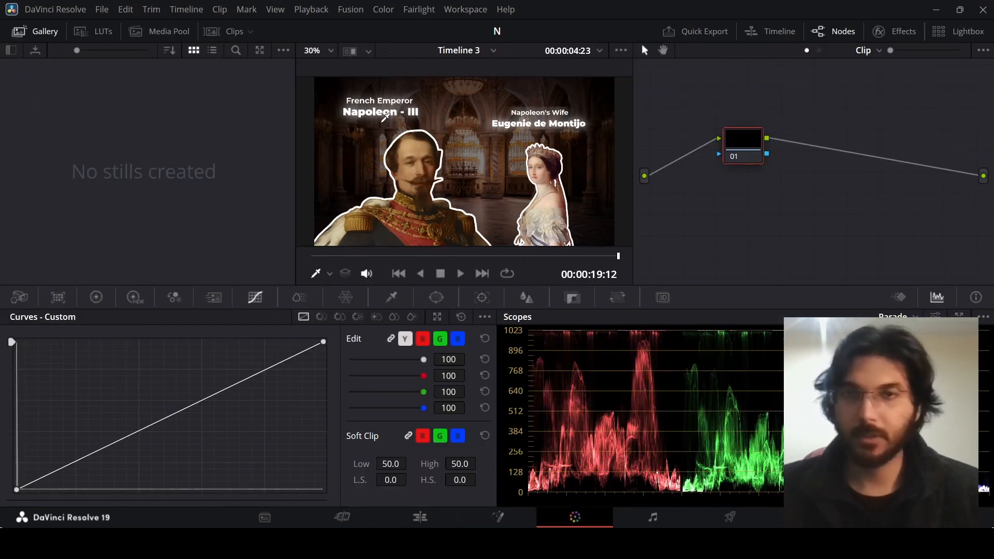
right_click(373, 115)
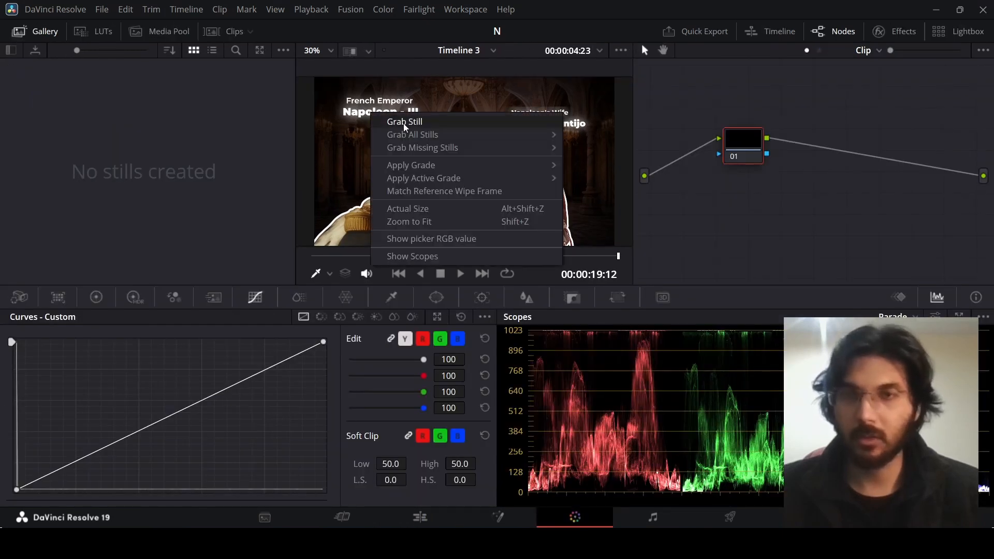
left_click(405, 123)
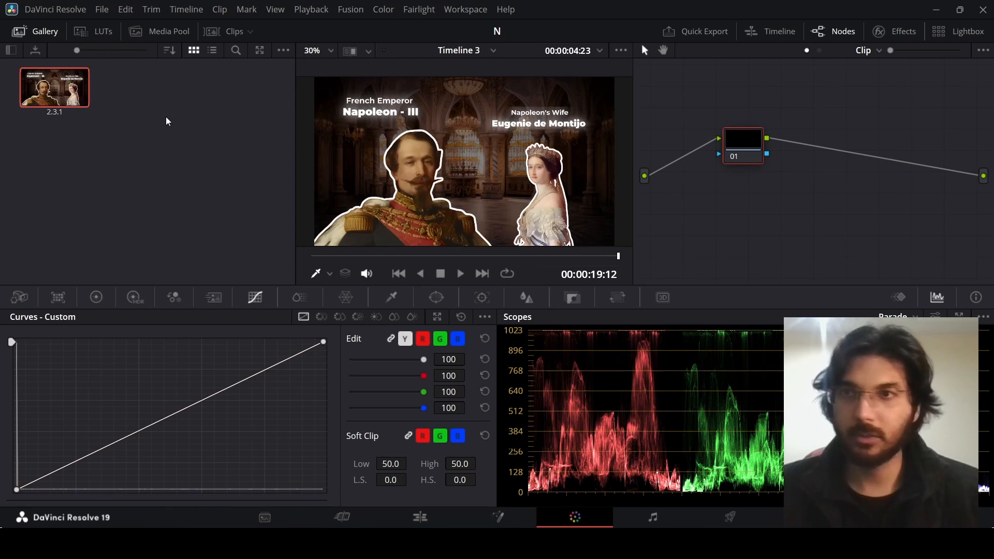
Look at the Export option for the grabbed still and return to the Edit page.
right_click(50, 93)
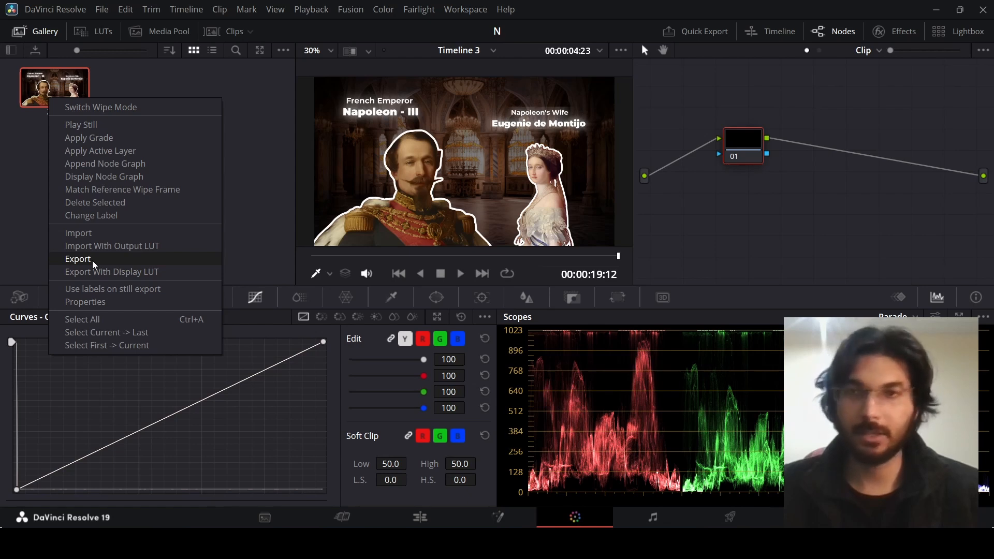
left_click(348, 261)
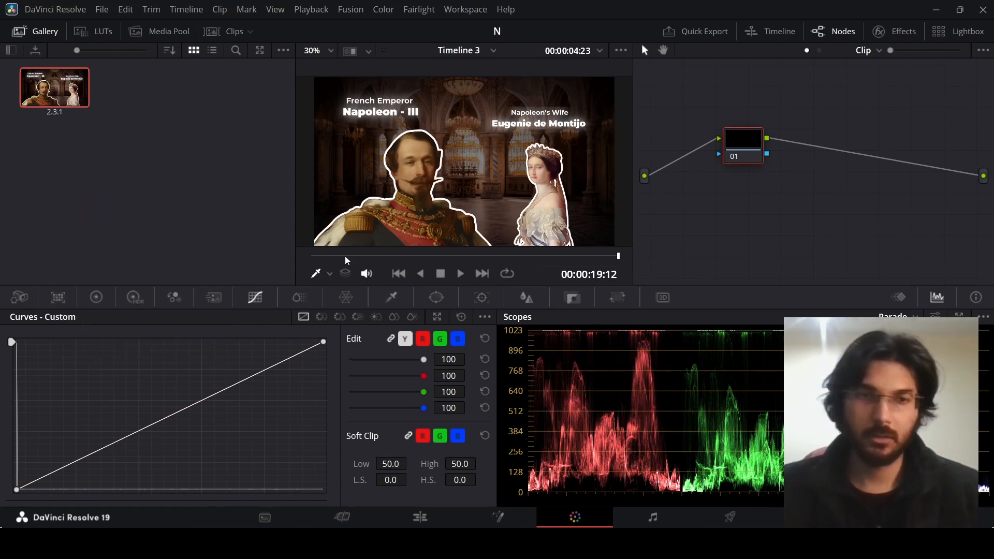
left_click(438, 517)
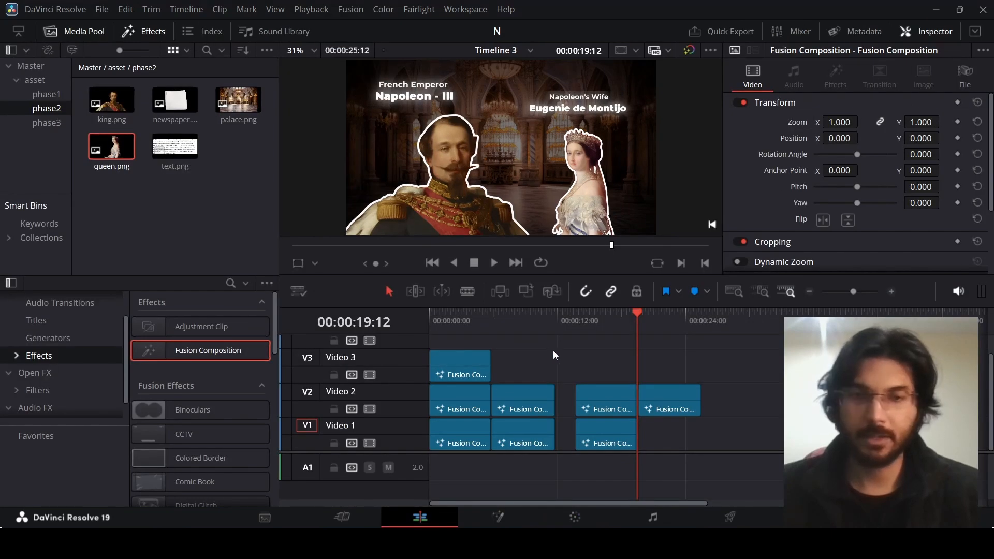
double_click(171, 156)
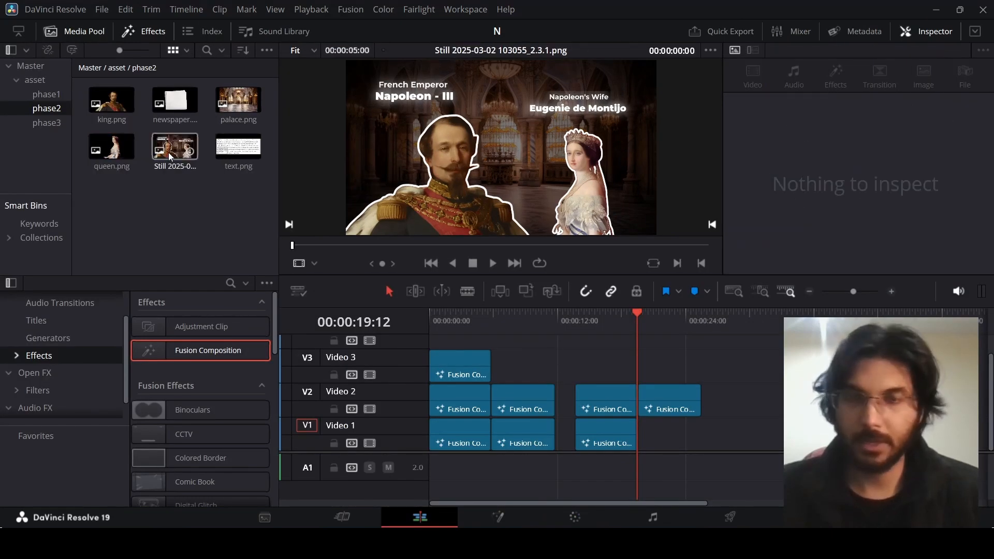
left_click_drag(175, 156, 641, 383)
mouse_move(655, 325)
left_mouse_down()
mouse_move(685, 325)
mouse_move(664, 327)
left_mouse_up()
left_click(681, 374)
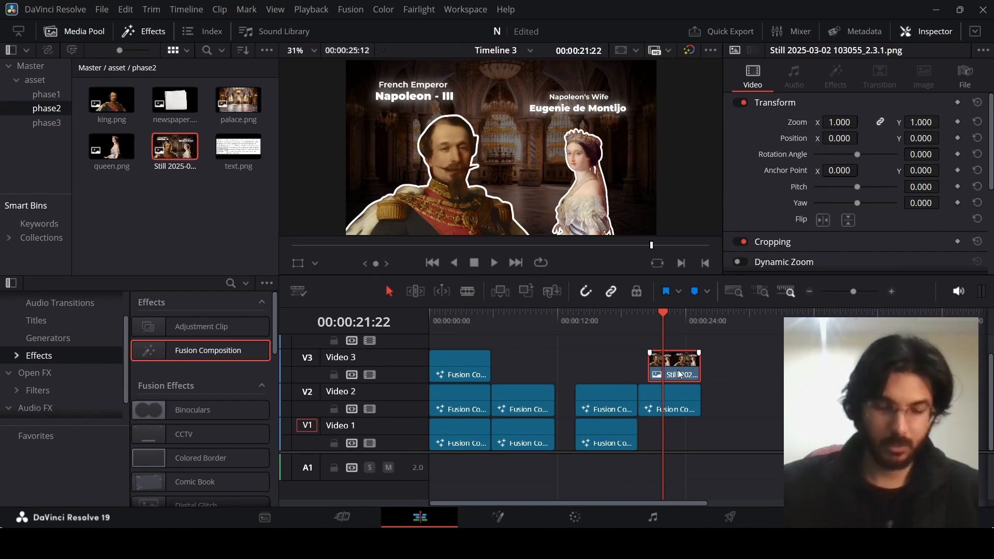
key("Delete")
Open the last Fusion Composition clip on Video 2, starting at 00:00:19:13, in the Fusion page.
left_click(636, 318)
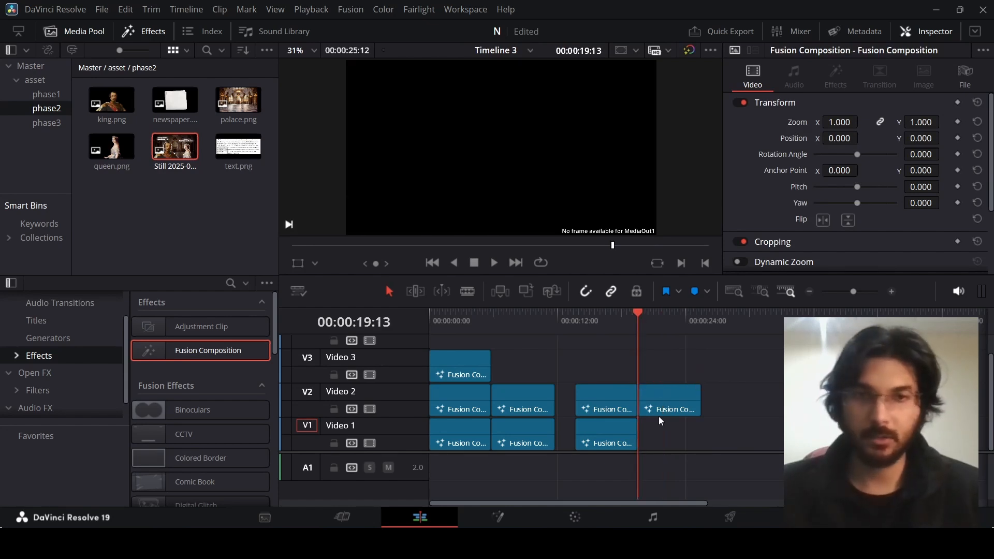
right_click(661, 399)
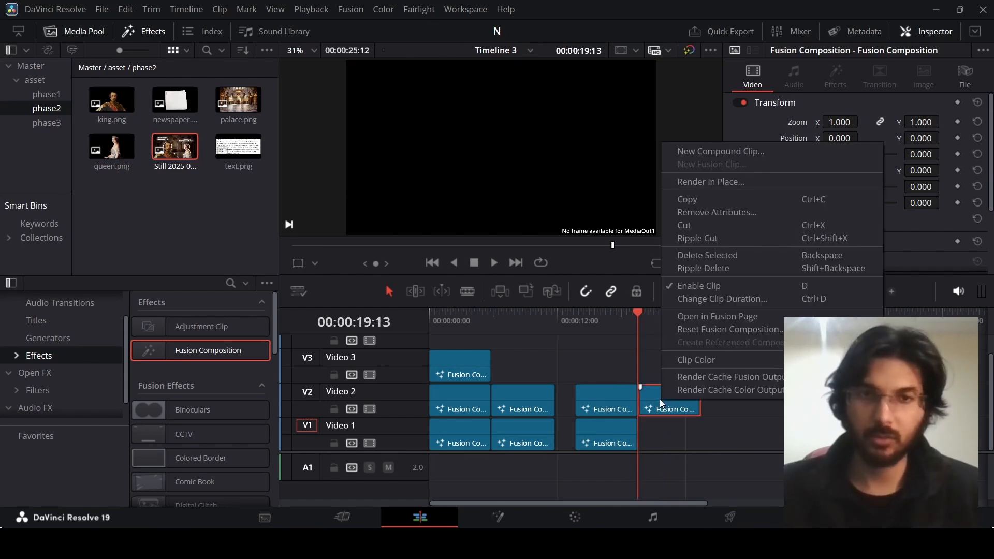
left_click(694, 315)
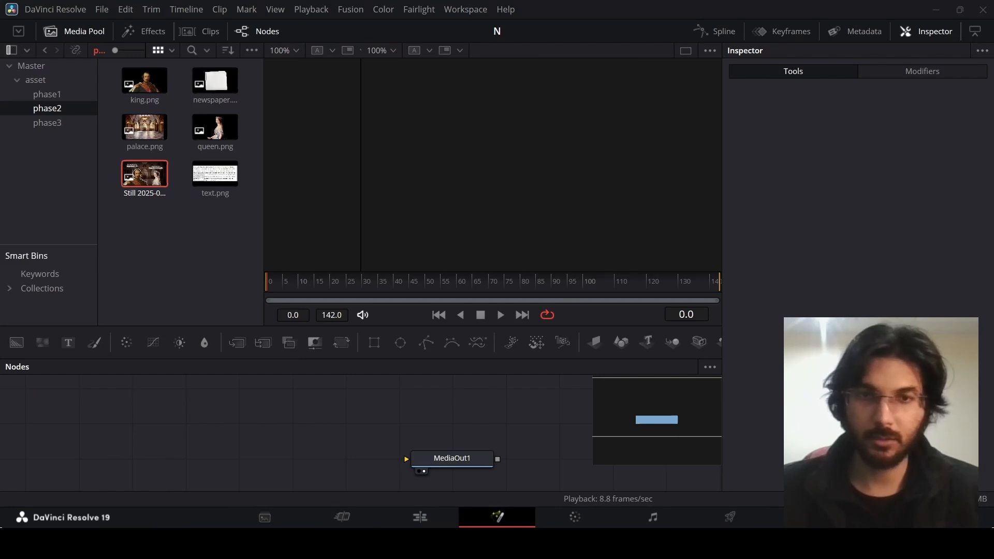
Add the palace scene still to the node graph and chain an Image Plane 3D and a Merge 3D after it.
left_click_drag(145, 174, 145, 456)
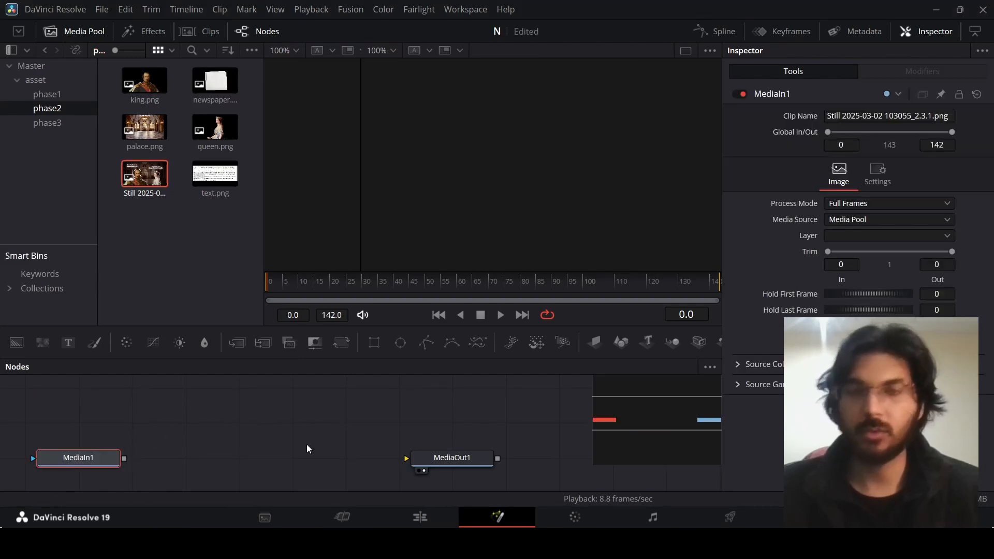
left_click(595, 343)
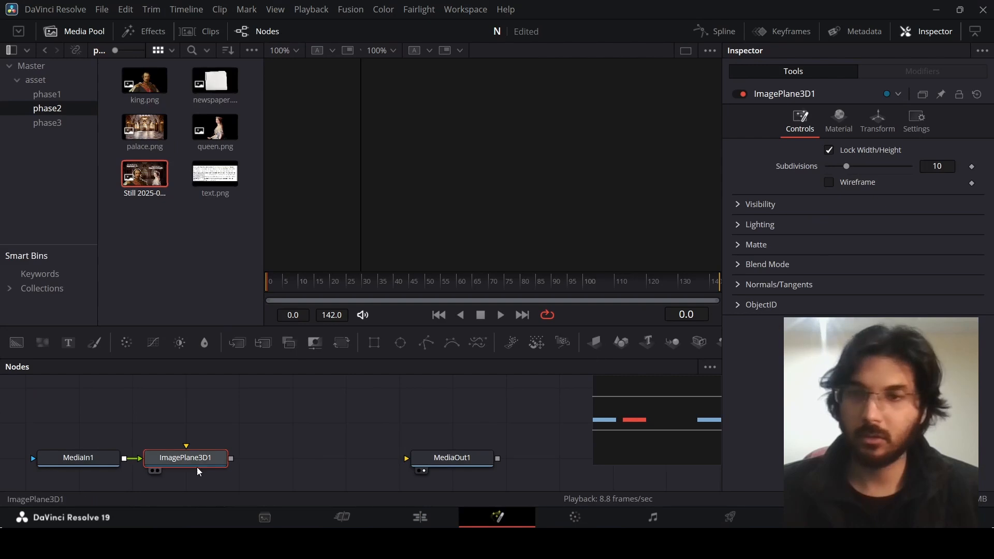
left_click(672, 343)
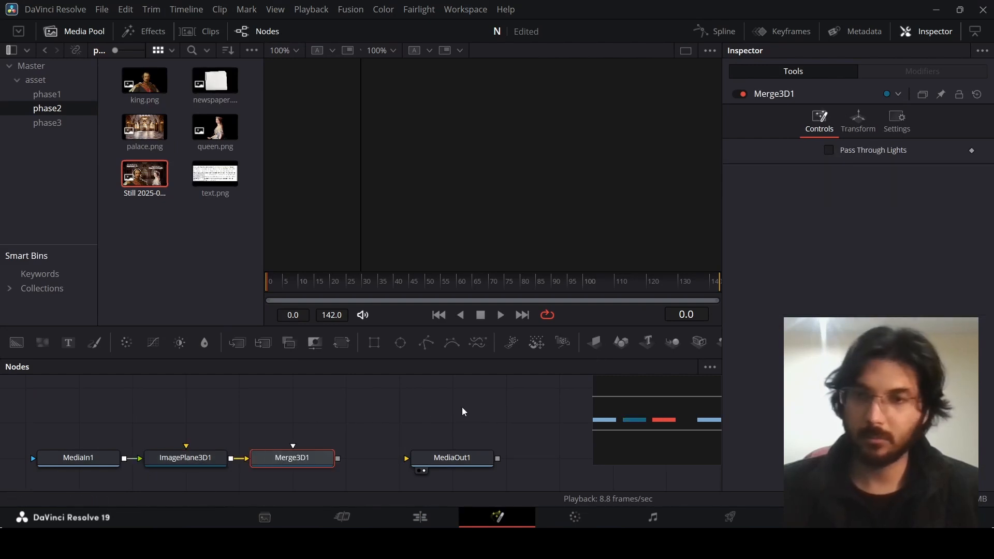
Add a Renderer 3D node after the Merge 3D and connect its output to MediaOut1.
key("shift+space")
type("render")
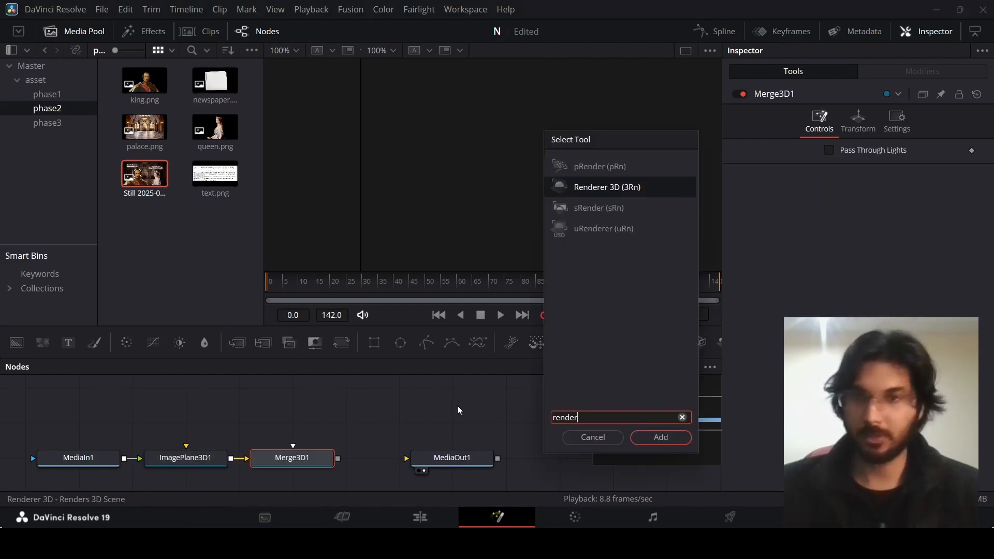
key("Return")
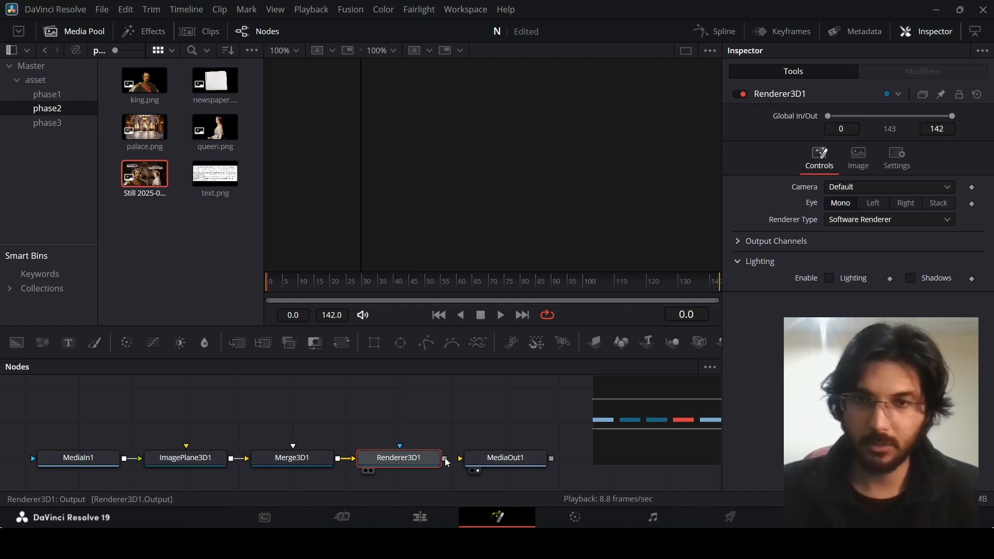
left_click_drag(445, 458, 485, 461)
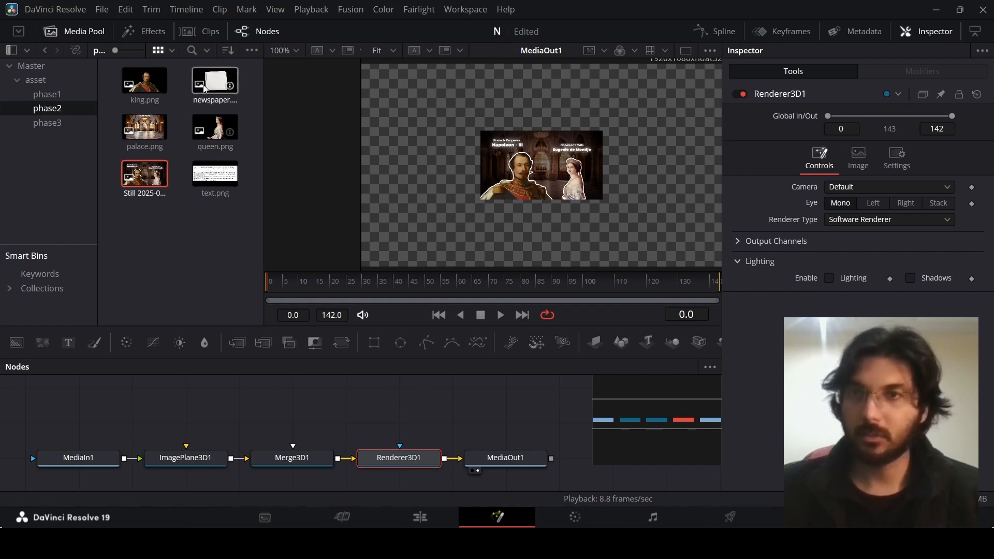
Bring in newspaper.png below the still's node row, give it an Image Plane 3D, and connect that plane to Merge3D1.
left_click_drag(215, 81, 93, 425)
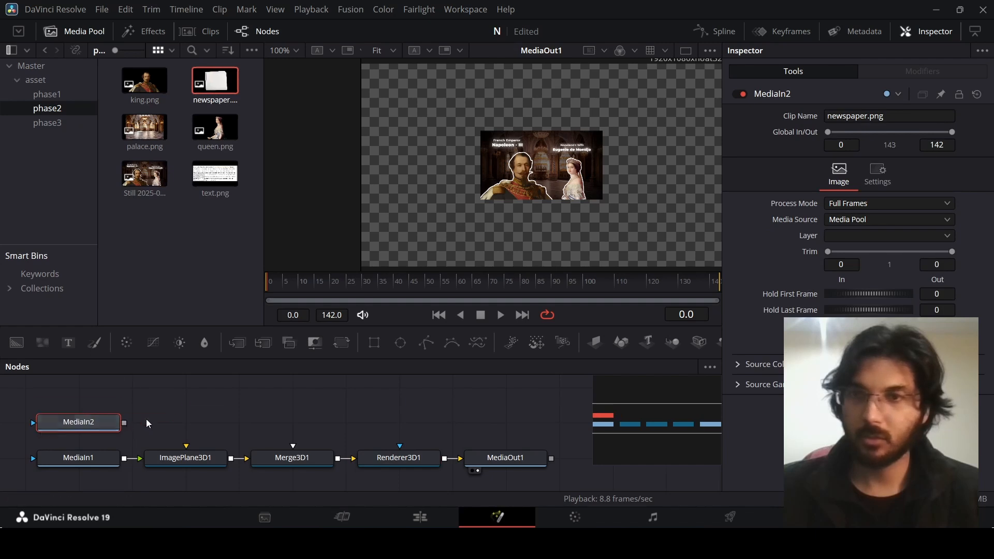
scroll(146, 419, "down", 1)
left_click_drag(86, 387, 88, 457)
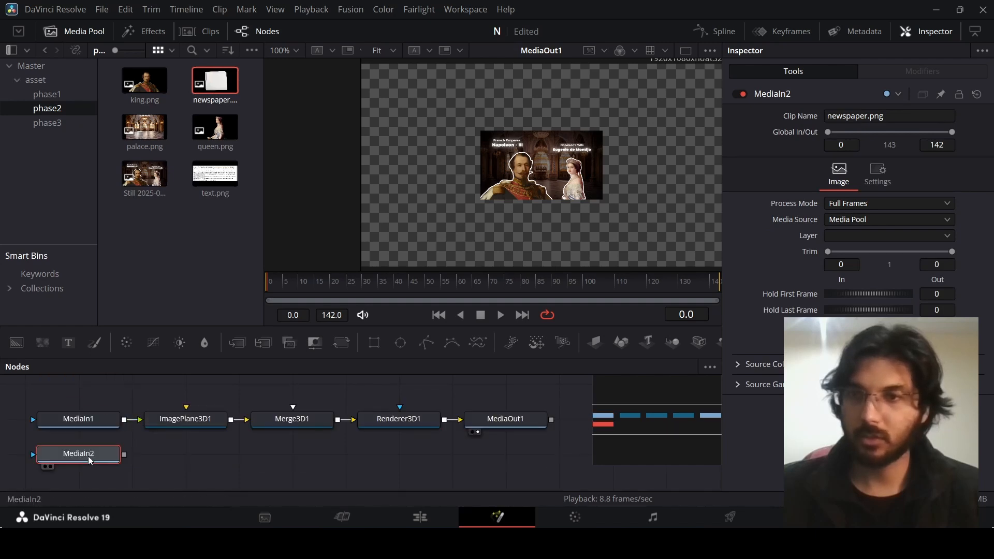
left_click(596, 343)
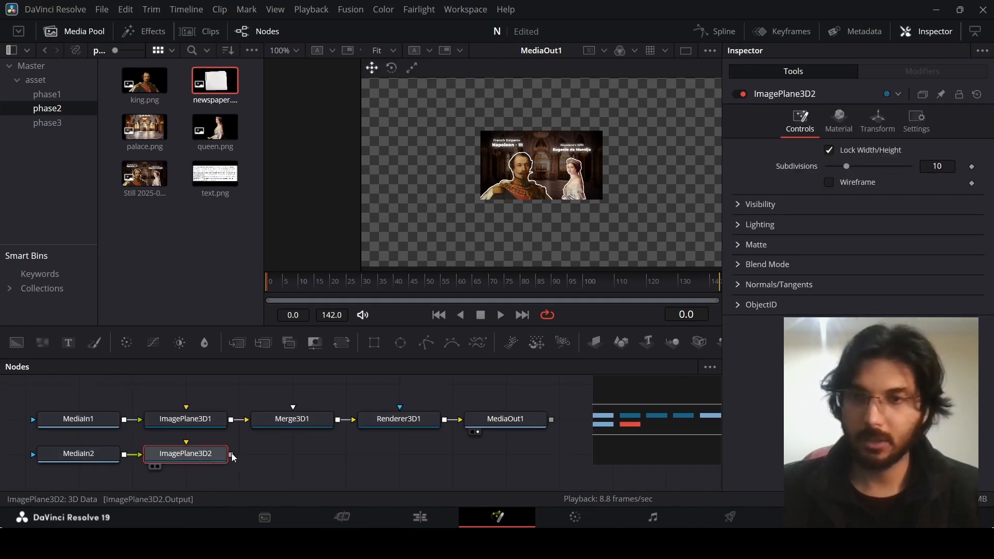
left_click_drag(232, 455, 293, 432)
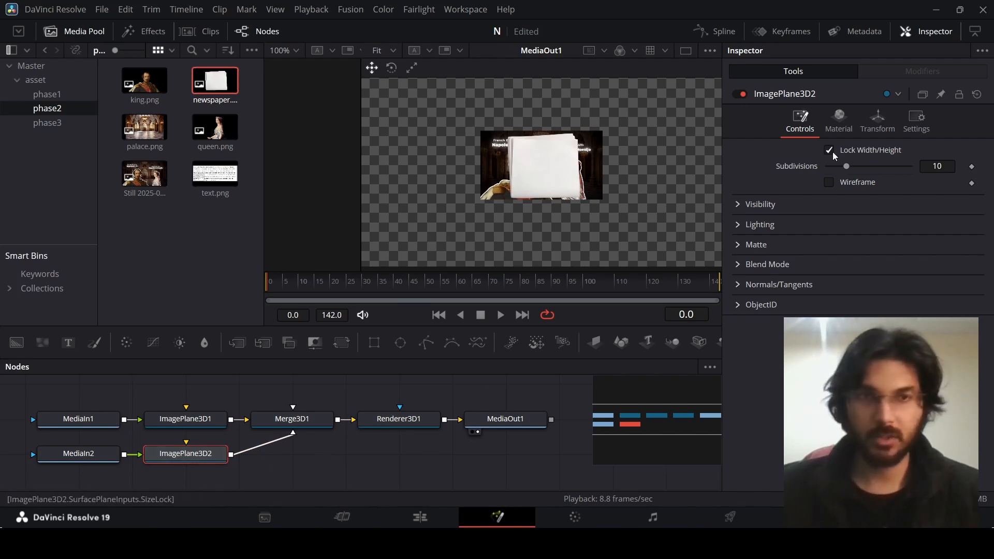
Scale the newspaper's image plane to 2.0.
left_click(877, 123)
left_click(801, 122)
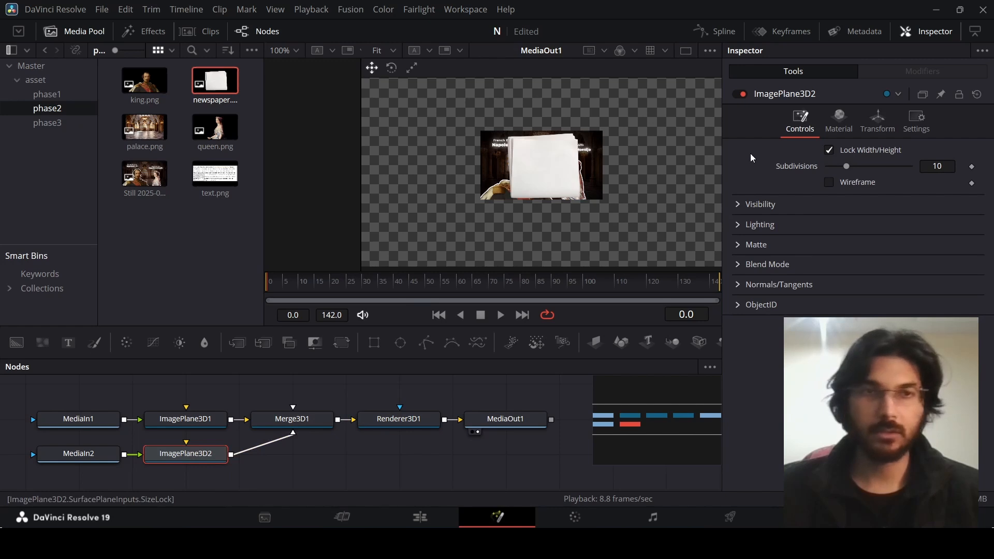
left_click(875, 123)
left_click_drag(845, 360, 871, 362)
left_click(948, 360)
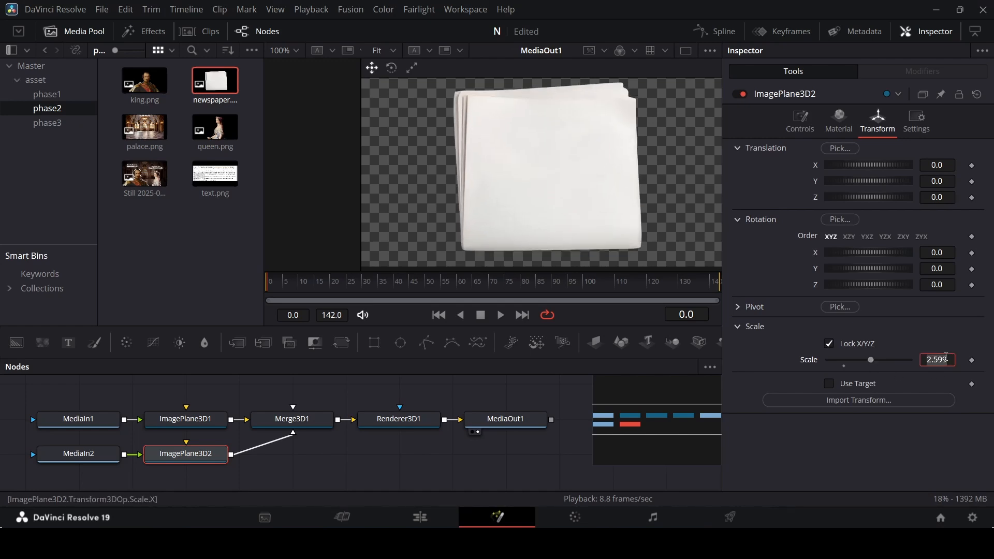
type("2.5")
key("Tab")
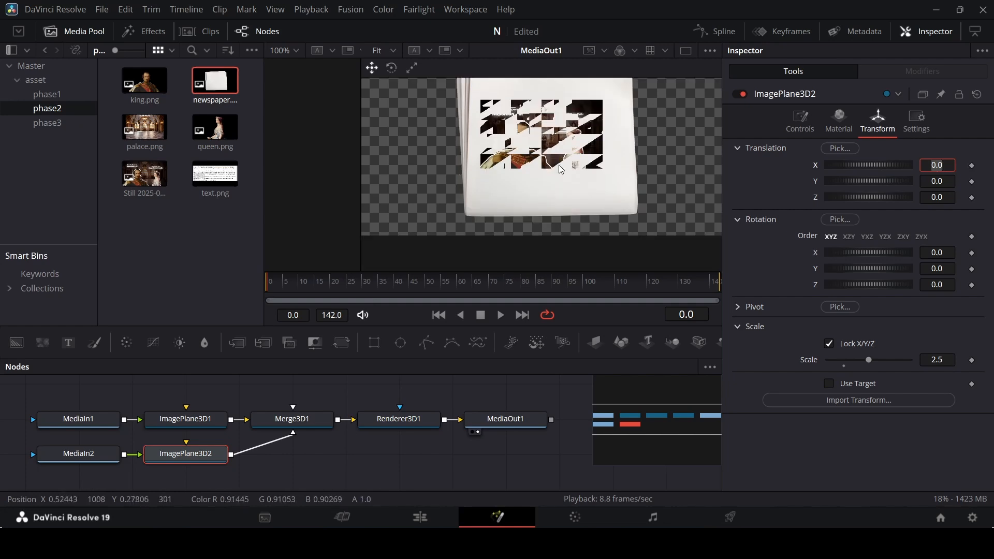
scroll(567, 168, "up", 1)
left_click_drag(940, 361, 943, 361)
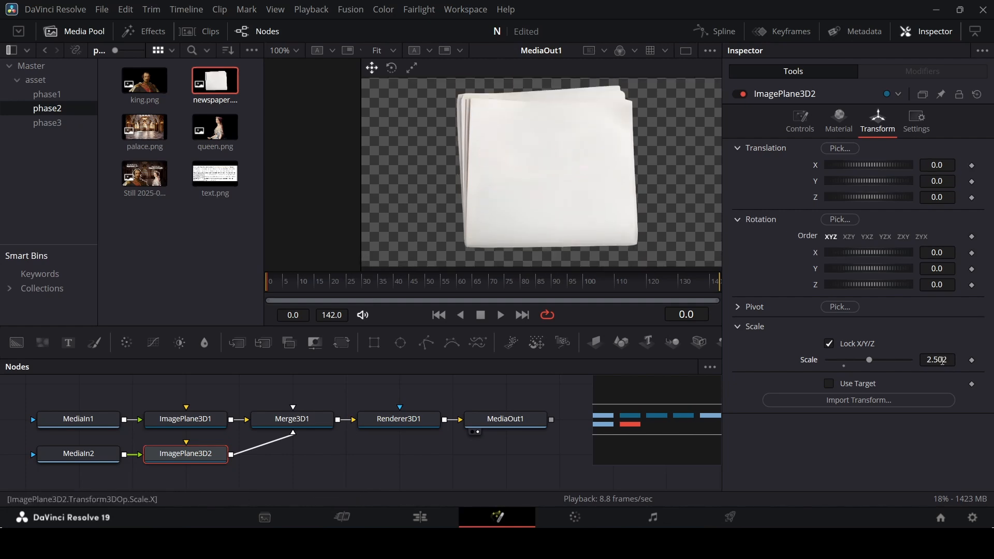
left_click(778, 266)
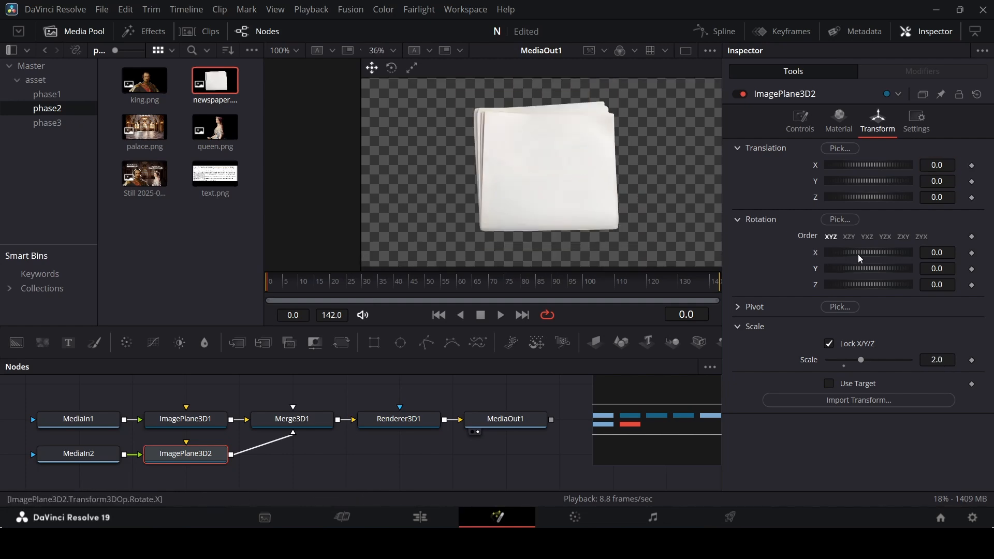
mouse_move(859, 254)
left_mouse_down()
mouse_move(870, 252)
mouse_move(856, 253)
left_mouse_up()
left_click(952, 253)
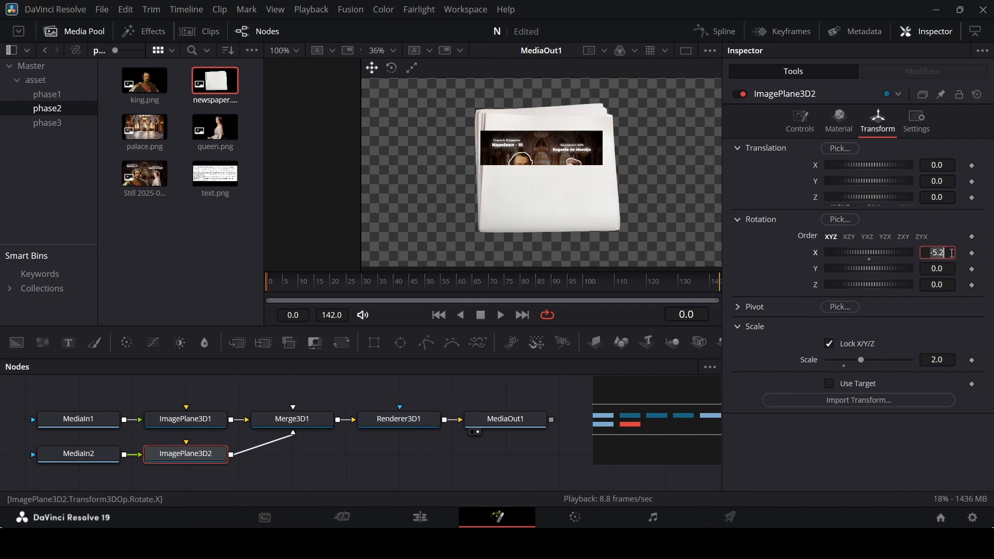
type("0")
Set the Y rotation of the newspaper's image plane to 12.
left_click(952, 269)
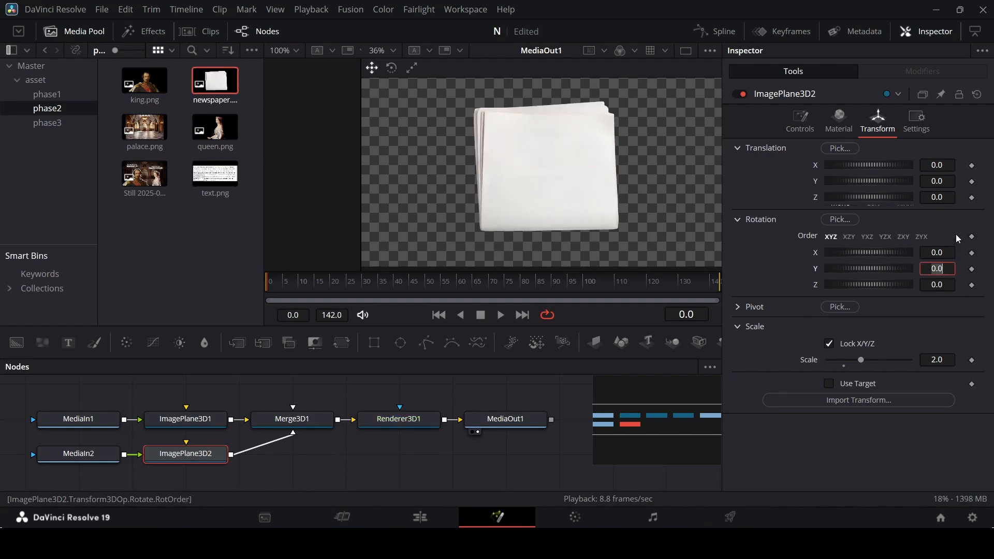
type("12")
key("Tab")
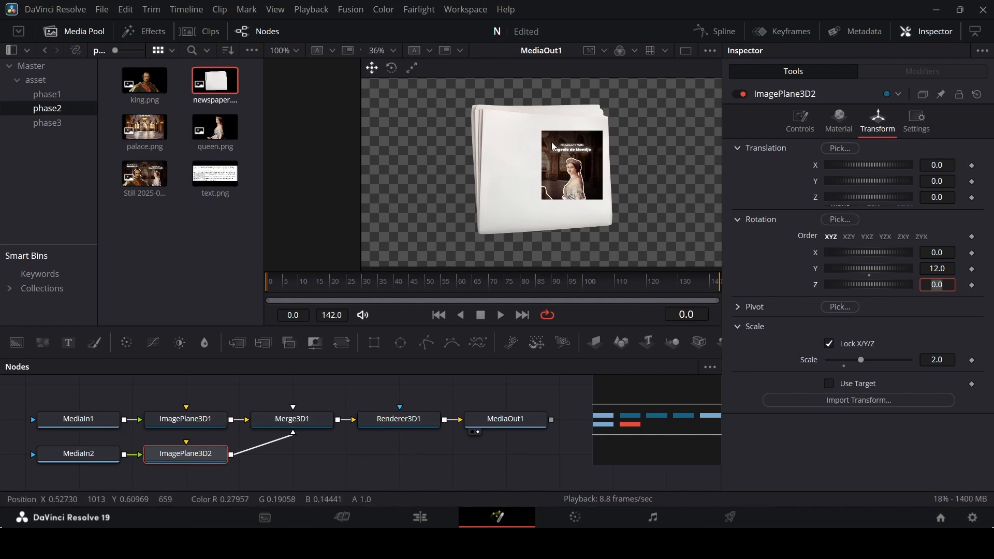
Set the Y rotation of the still's image plane, ImagePlane3D1, to 12.
left_click(161, 422)
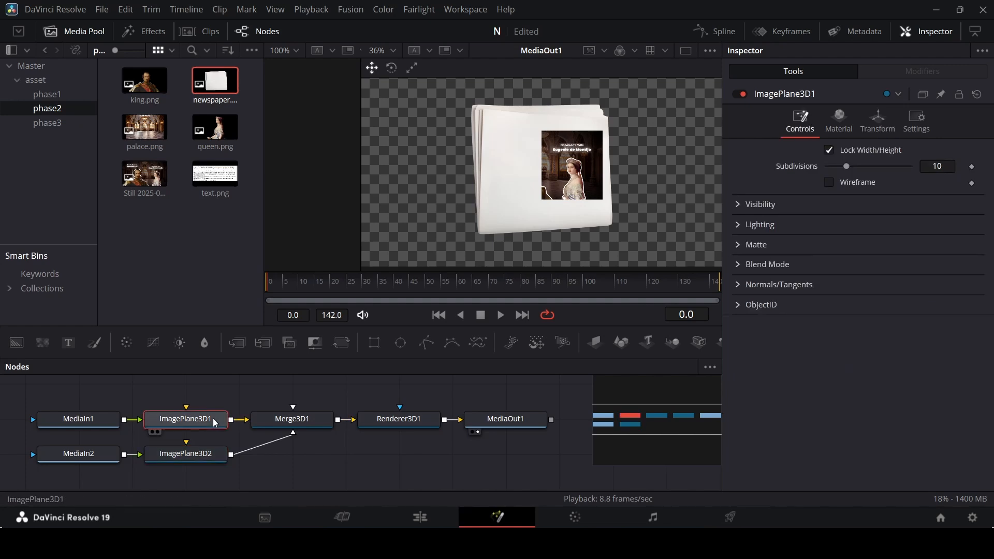
left_click(879, 122)
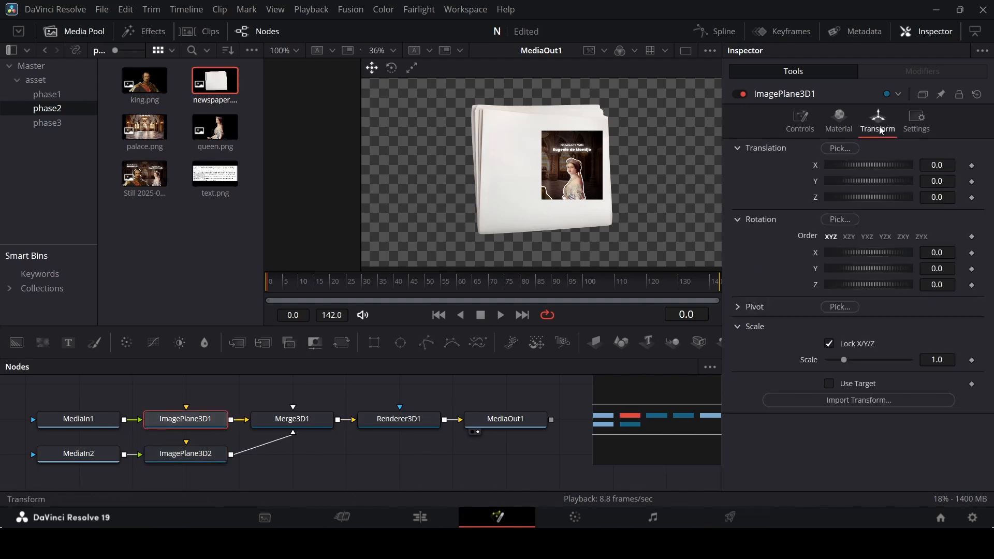
left_click(955, 268)
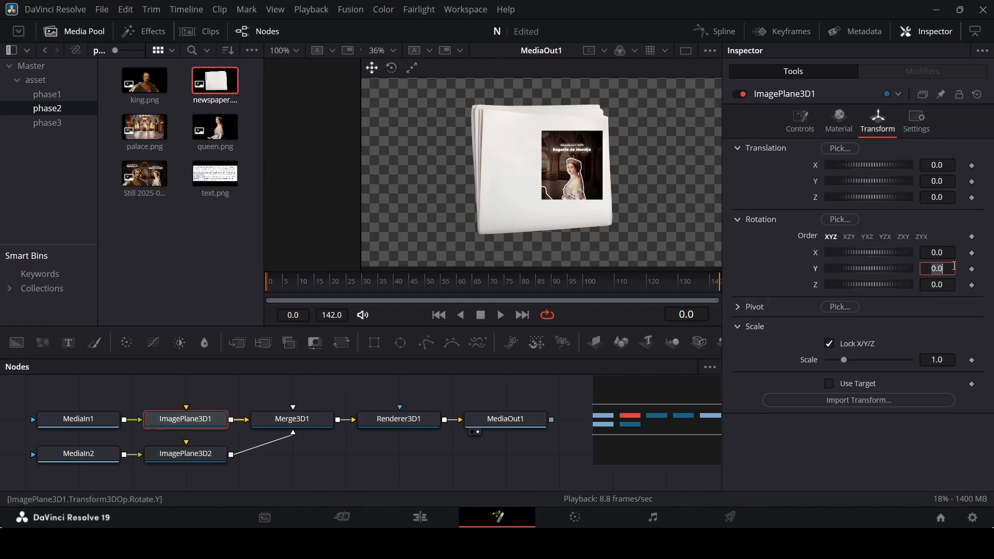
type("12")
key("Tab")
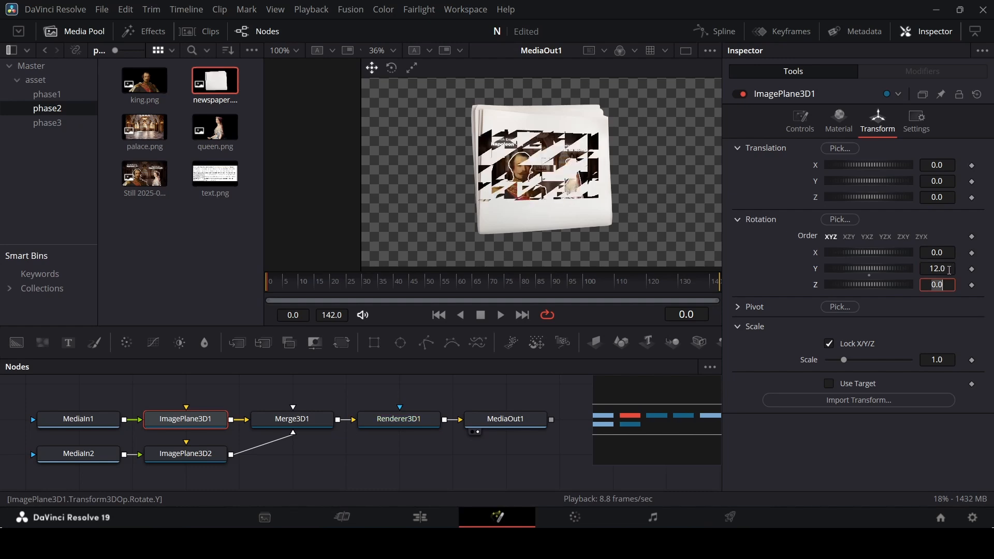
Move the still's image plane to Z translation 0.01 and X translation 0.058 so it sits on the newspaper.
left_click(947, 301)
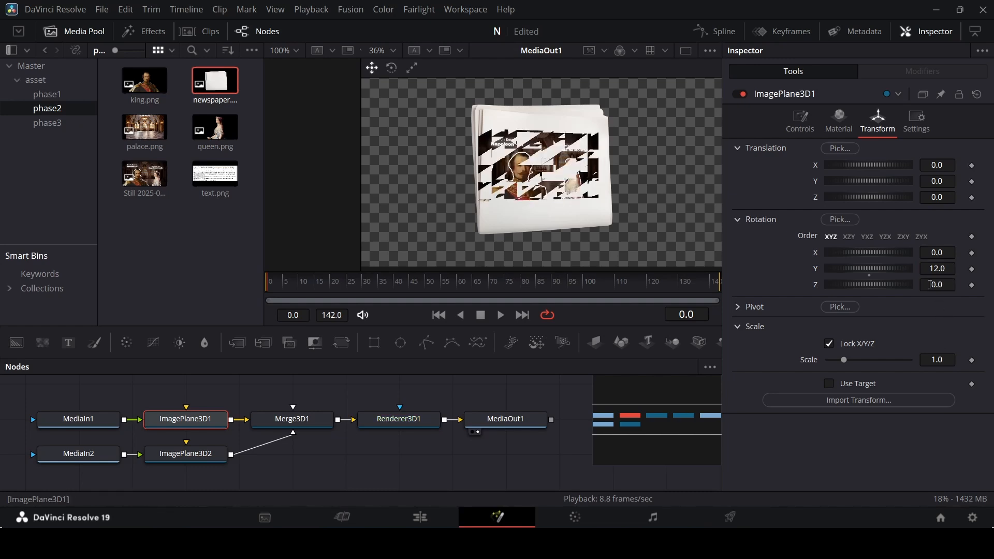
left_click(949, 198)
type("0.01")
key("Return")
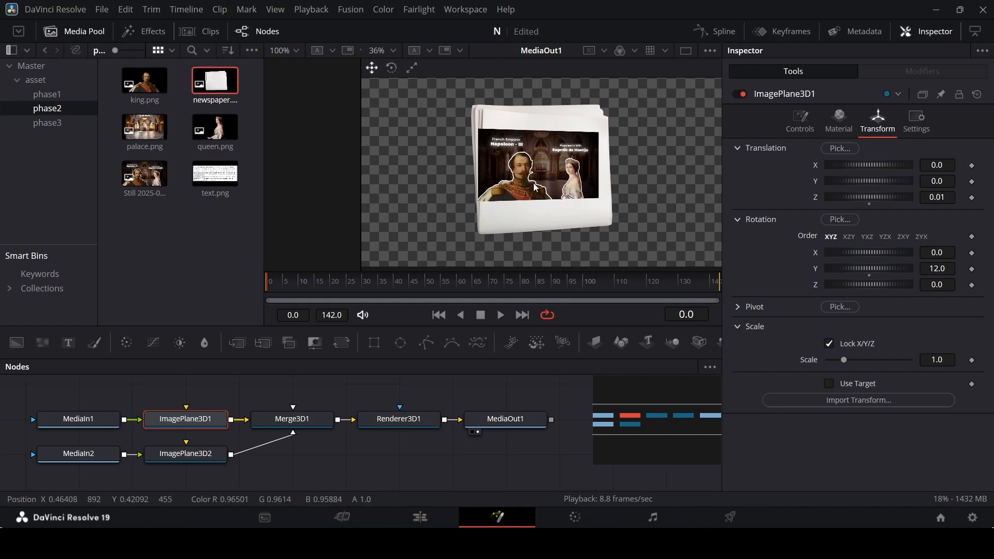
left_click_drag(870, 165, 874, 170)
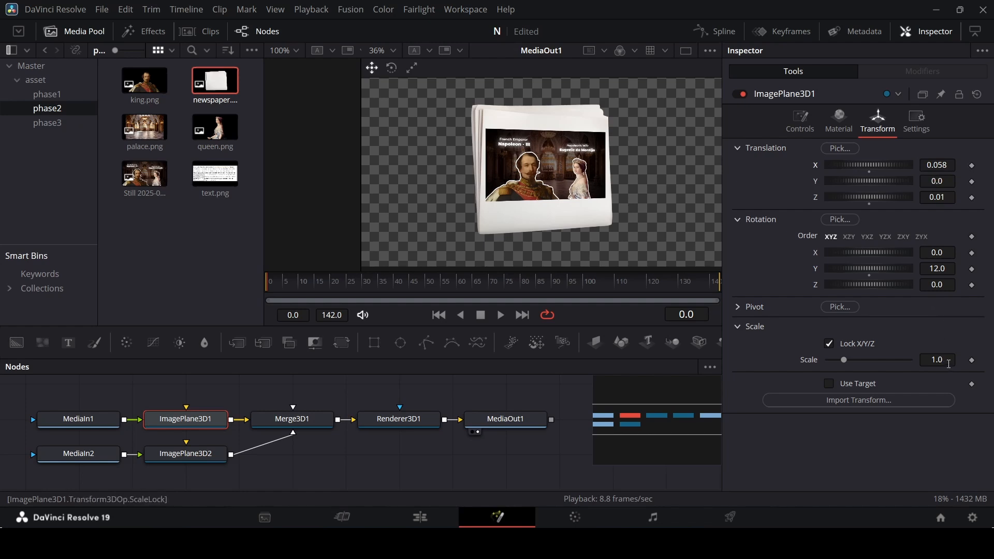
Scale the still's image plane down to 0.85 to leave a paper margin around it.
left_click(948, 364)
type("0.058")
key("Tab")
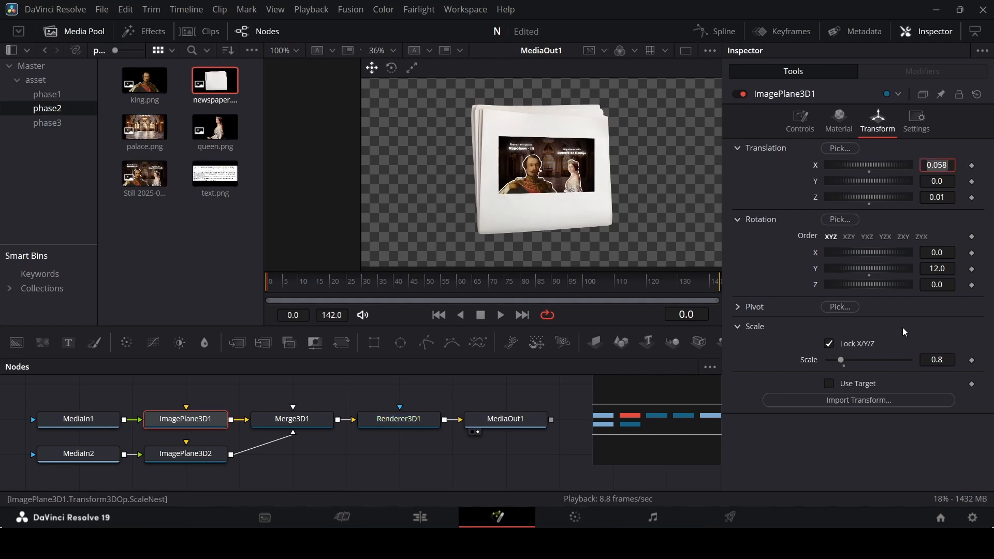
left_click(950, 364)
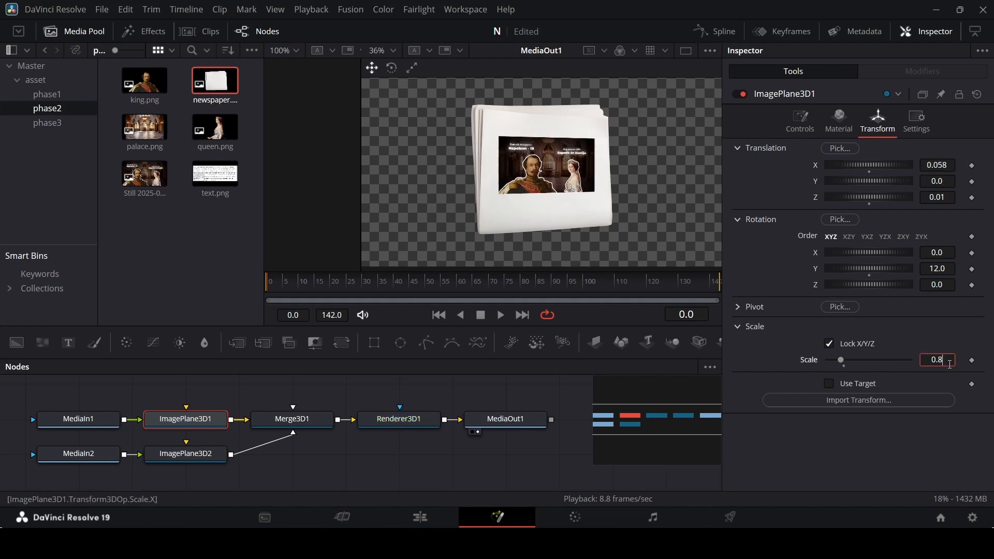
type("5")
key("Tab")
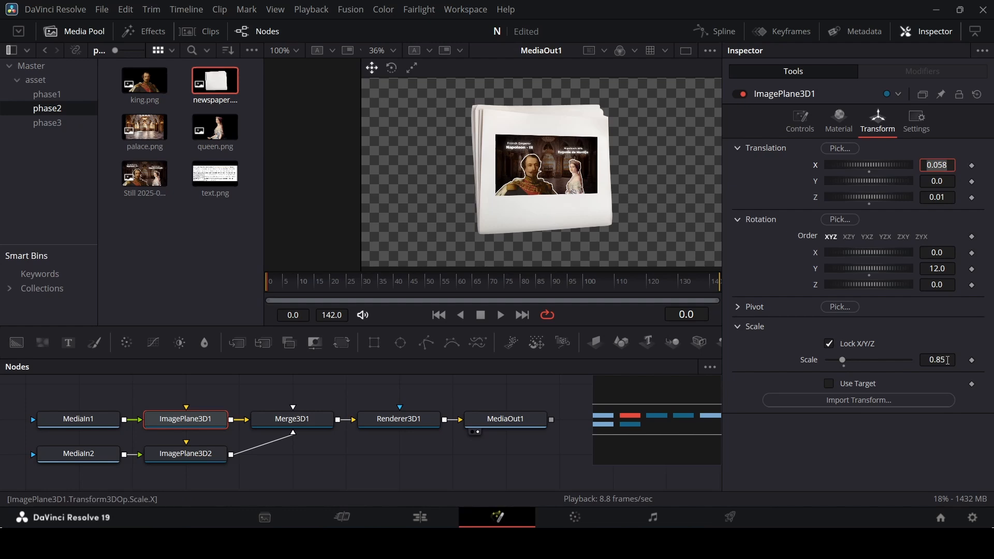
scroll(549, 184, "up", 2)
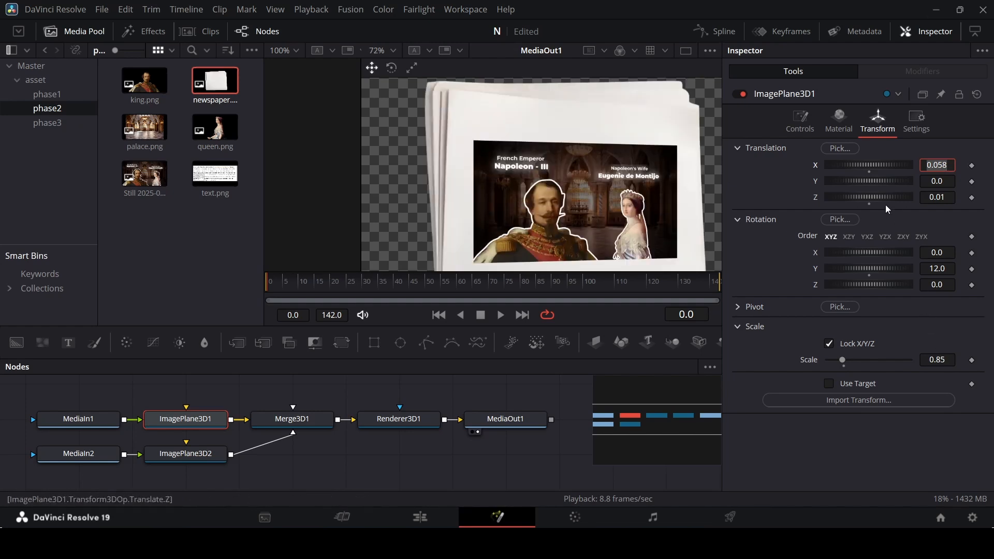
scroll(457, 127, "down", 1)
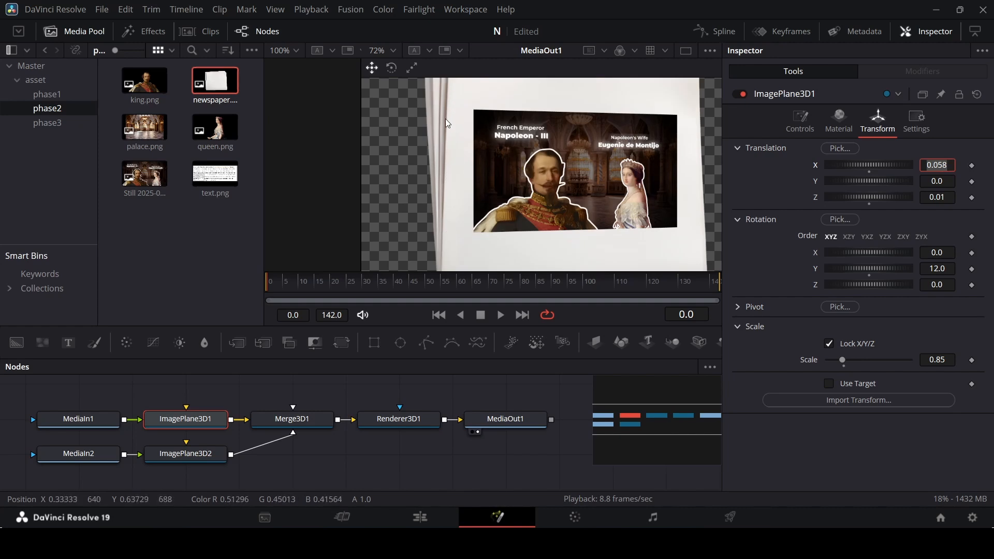
Align the still's image plane with the paper using X rotation 3.2, Z rotation -0.2 and Y translation 0.005.
scroll(447, 188, "up", 1)
scroll(448, 187, "down", 1)
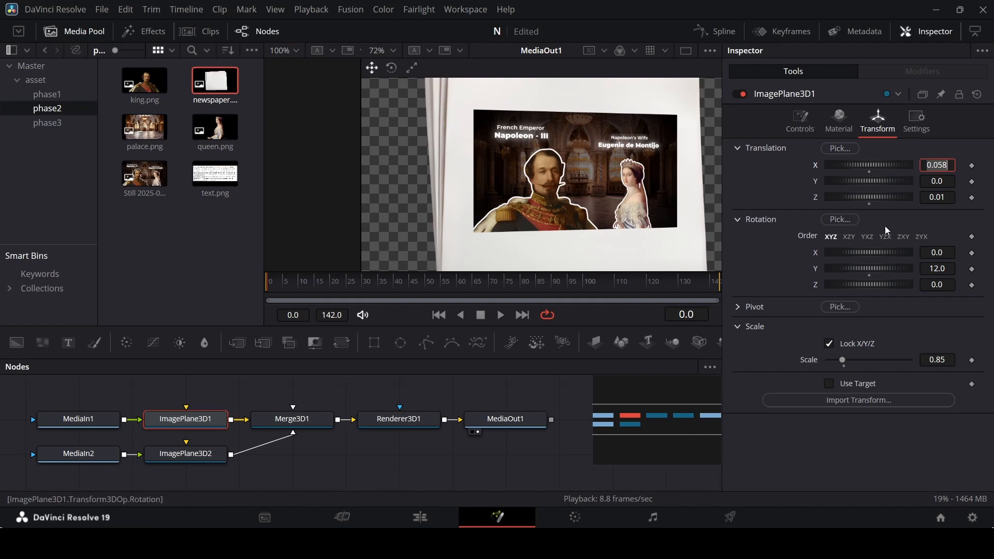
left_click_drag(937, 250, 974, 252)
right_click(937, 253)
left_click(943, 237)
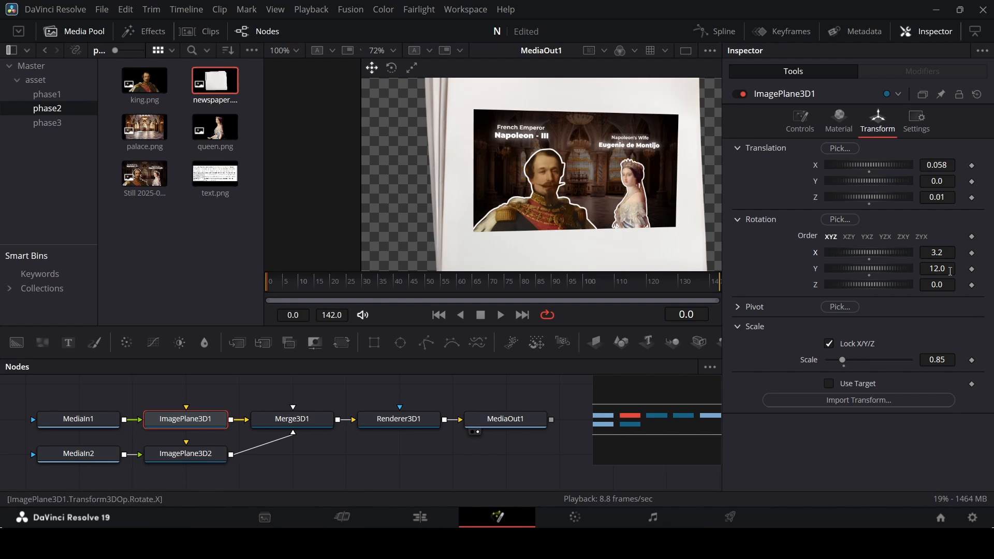
left_click_drag(940, 285, 938, 285)
scroll(578, 186, "down", 1)
scroll(587, 186, "up", 1)
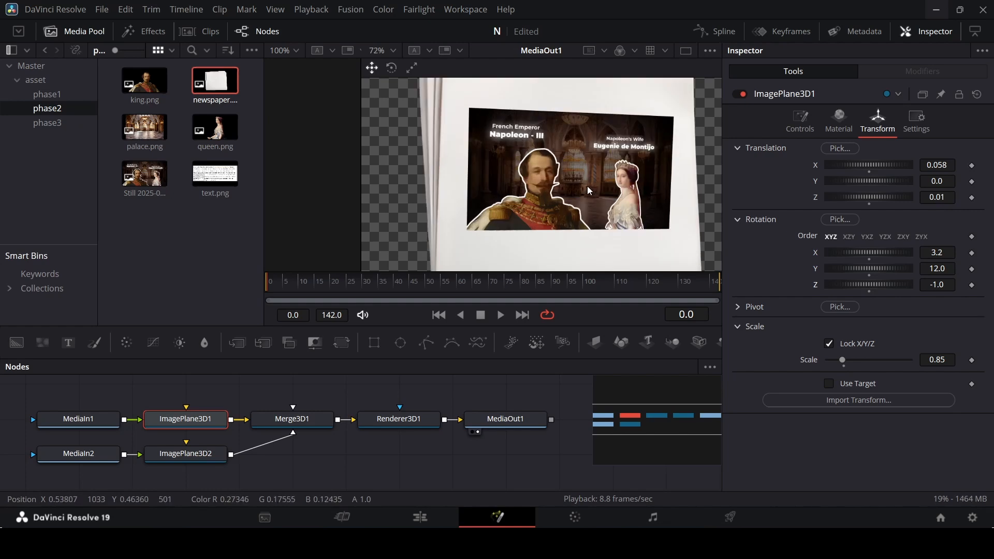
scroll(588, 186, "down", 1)
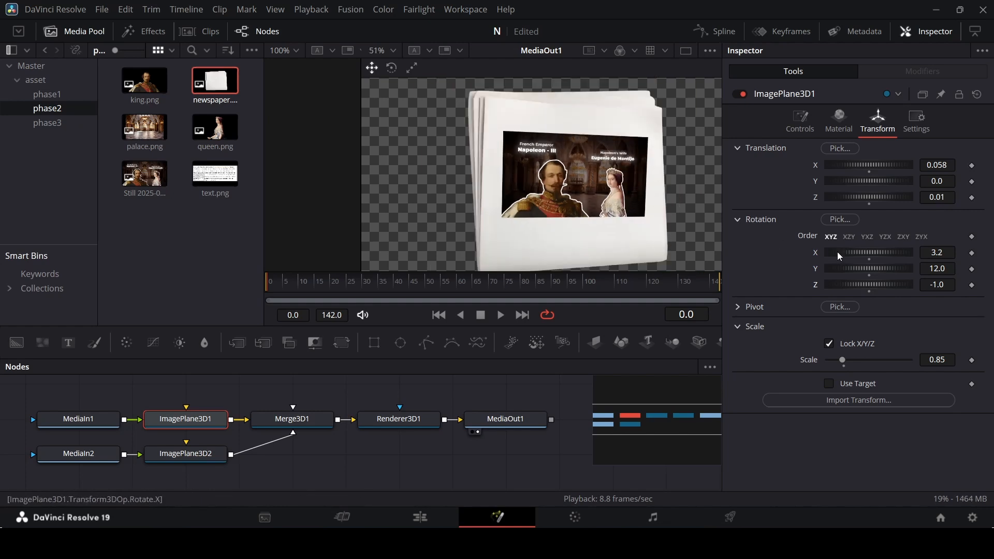
left_click_drag(937, 285, 942, 286)
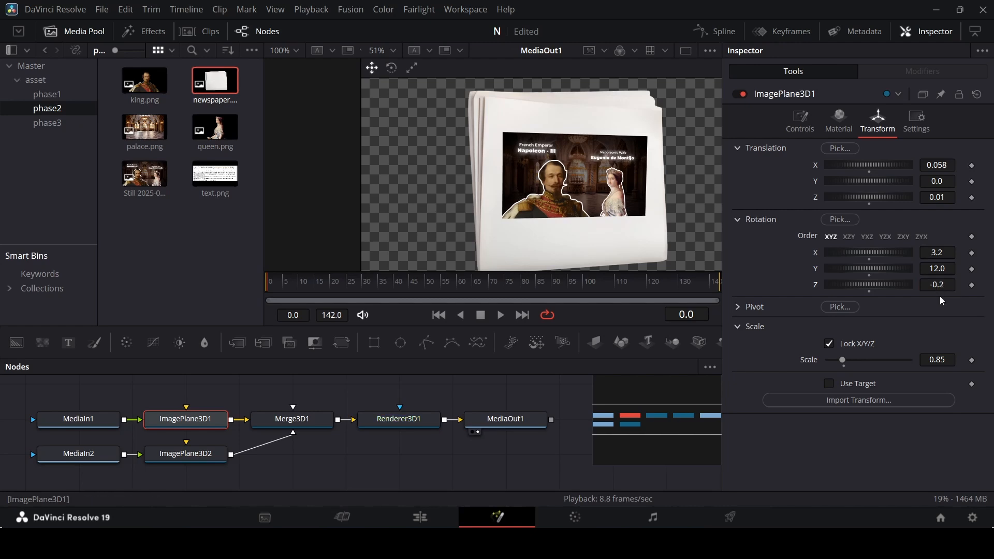
left_click(943, 305)
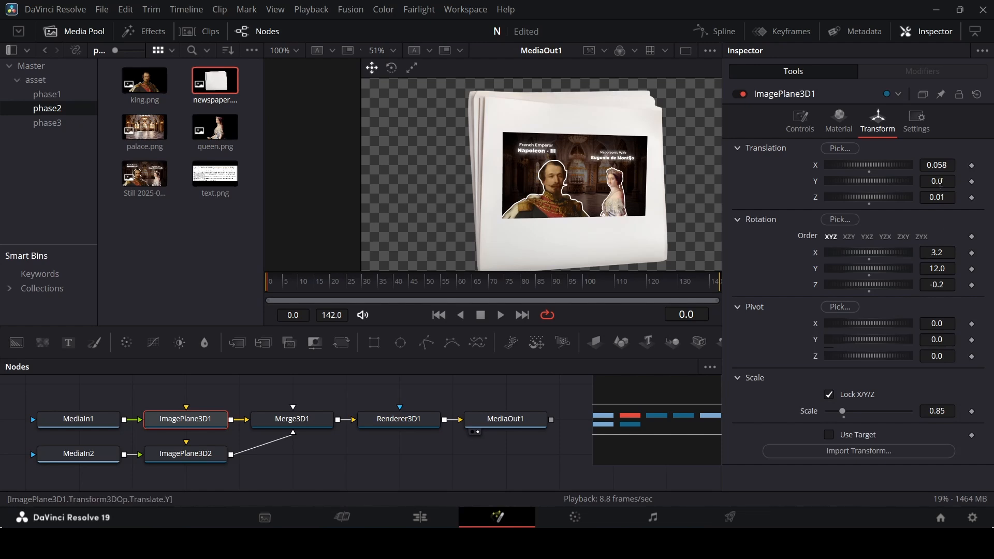
left_click_drag(938, 180, 947, 180)
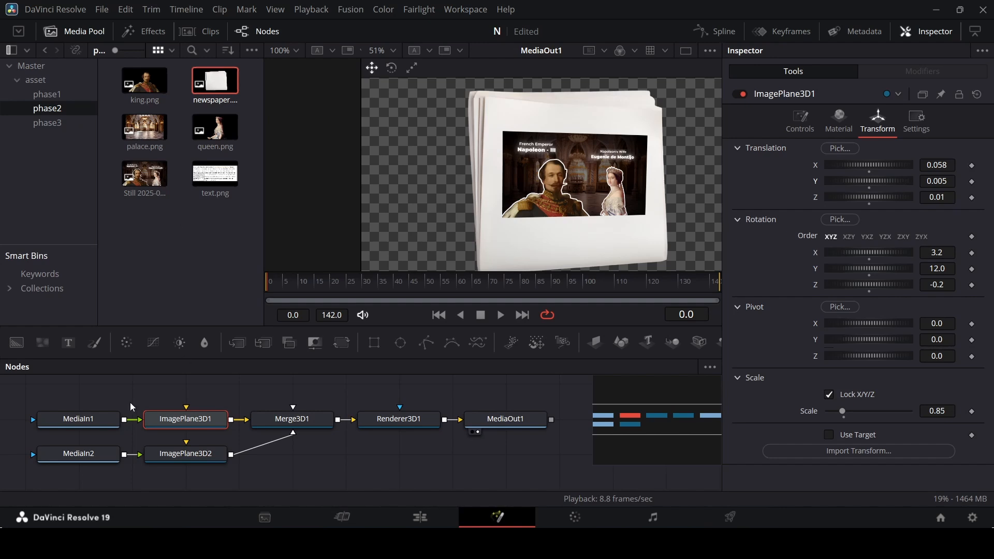
Add a Text 3D node above the still's image plane and connect it to Merge3D1.
left_click_drag(77, 411, 184, 406)
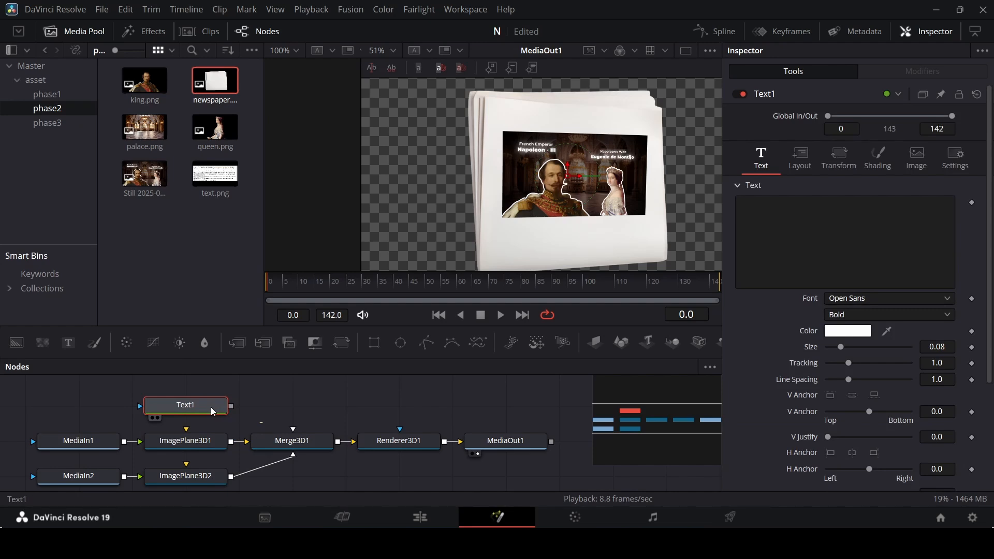
key("Delete")
left_click_drag(69, 343, 181, 417)
left_click_drag(232, 406, 283, 438)
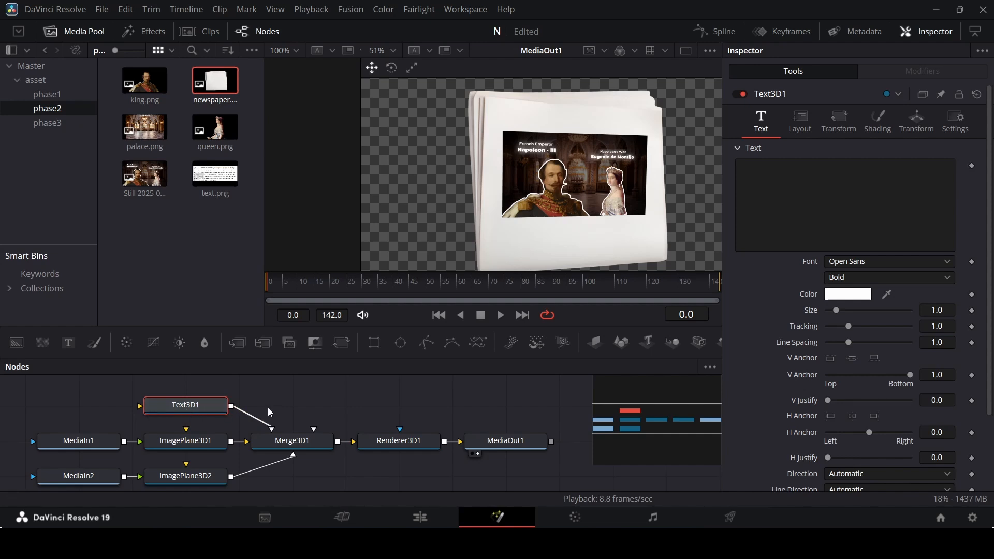
Enter the headline "A JOURNEY OF 220 MILES TO BECOME A LEGEND" and set its font to Montserrat.
left_click(873, 215)
type("A JOURNEY OF 220 MILES TO BECOME A LEGEND")
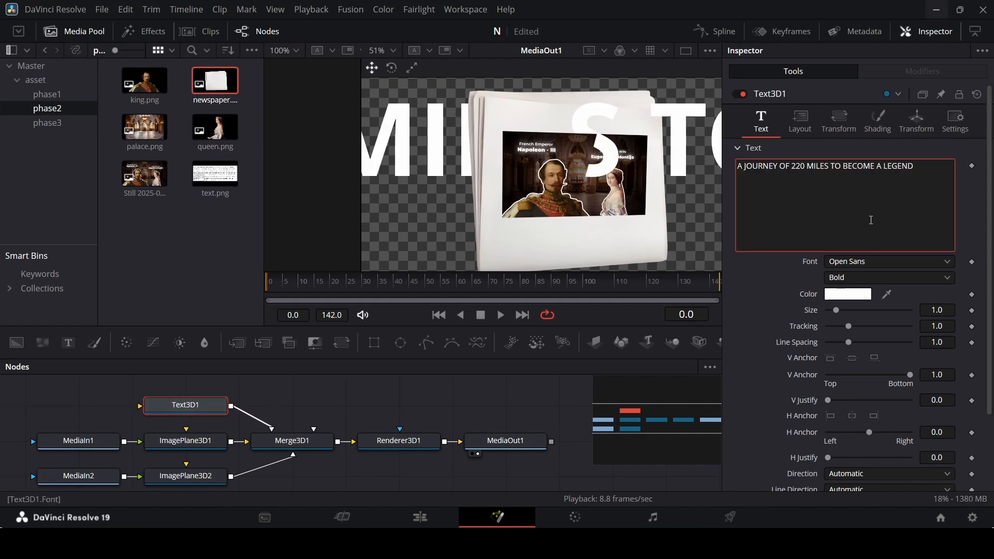
left_click(849, 264)
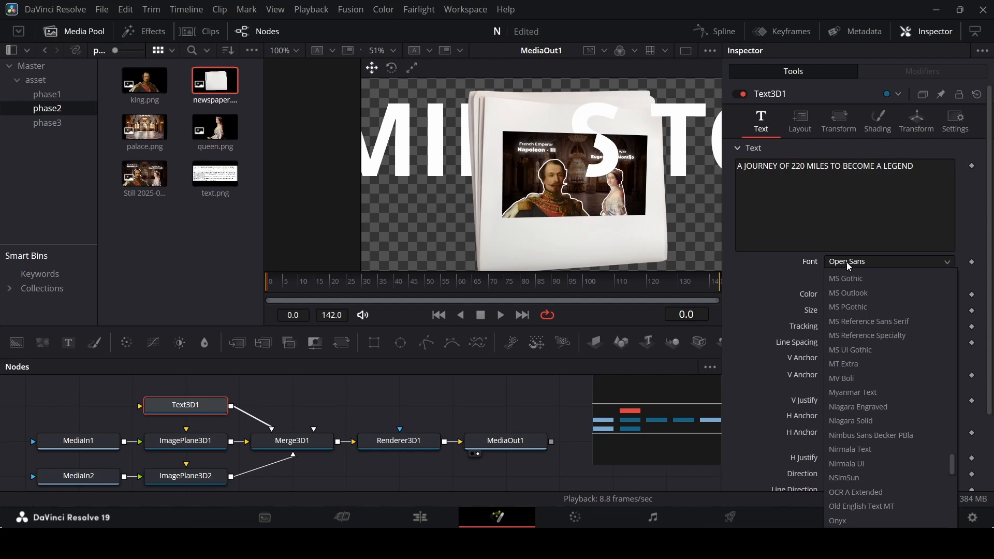
type("mont")
key("Return")
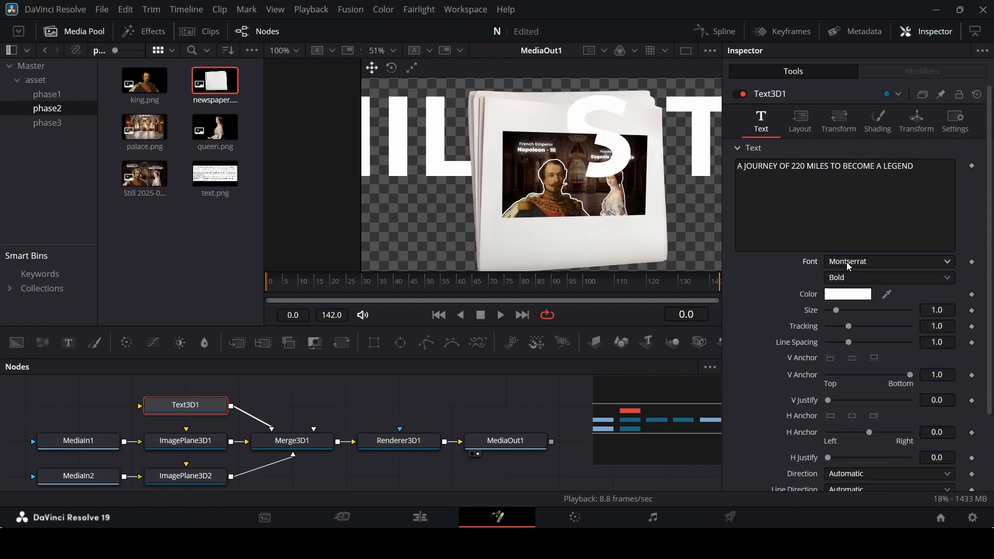
Try smaller headline text sizes, first 0.1 and then 0.005.
left_click(953, 311)
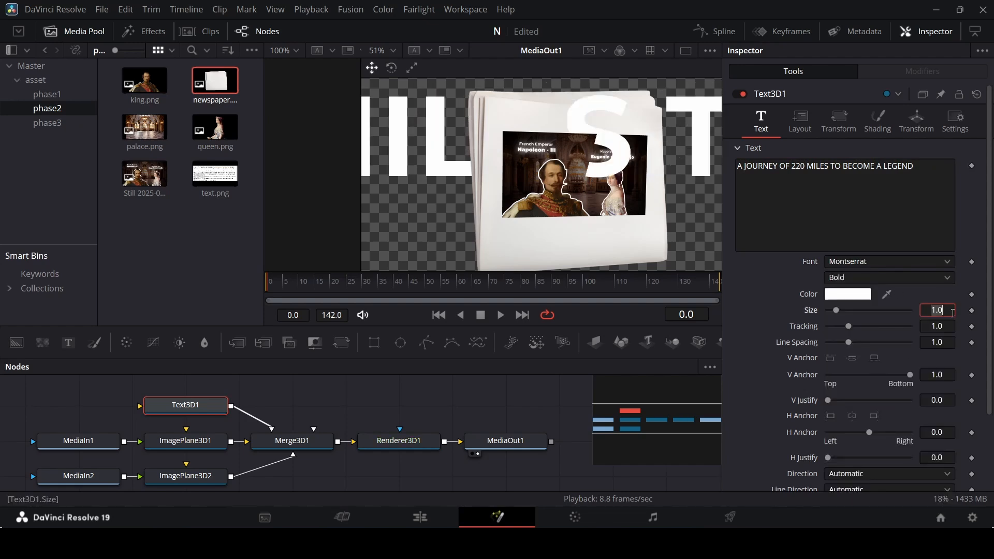
type("0.1")
key("Tab")
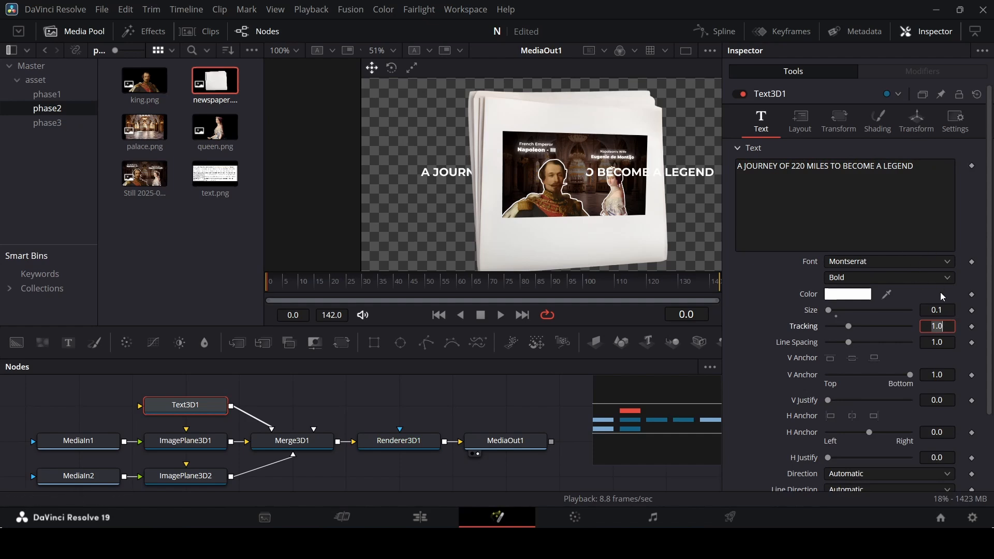
left_click(954, 312)
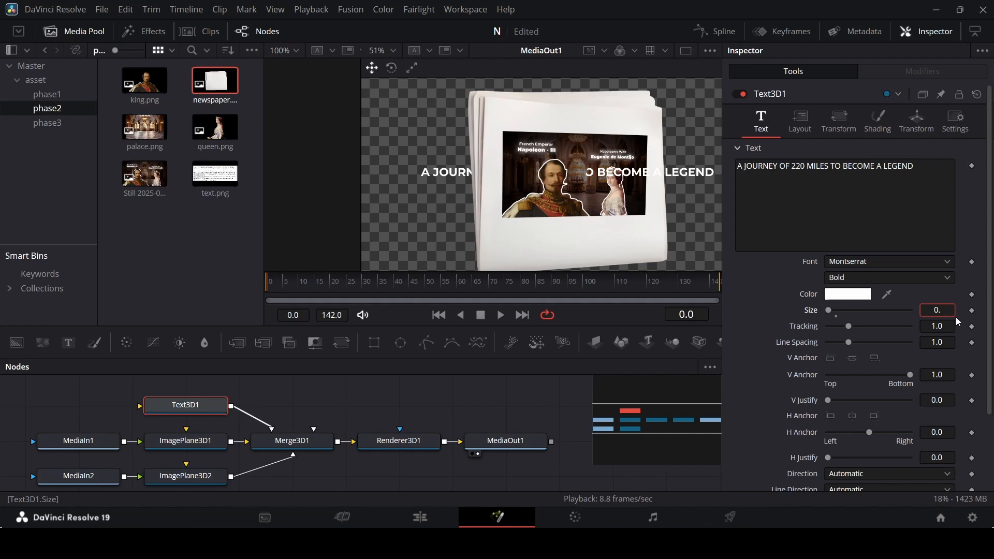
type("005")
key("Tab")
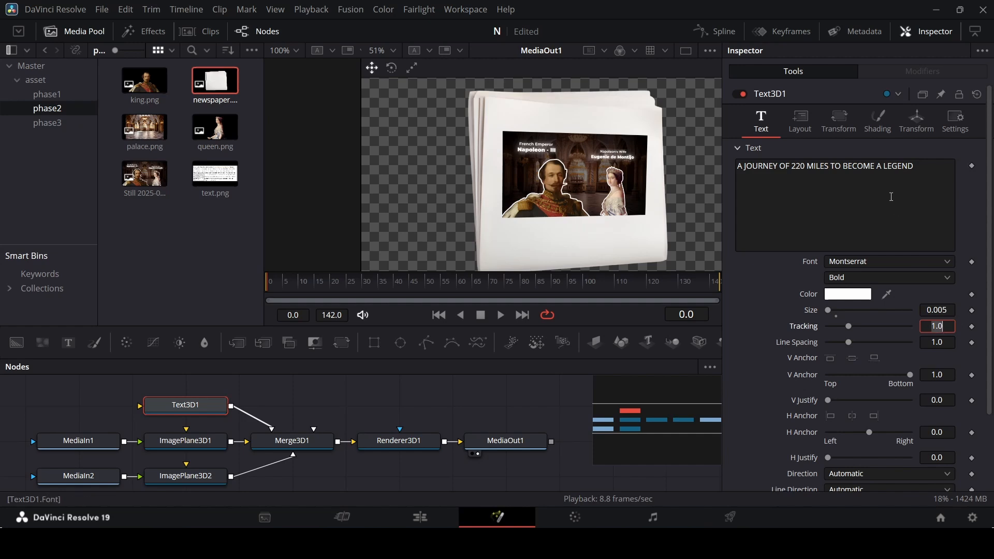
Set the headline's Z translation to 0.01 and its text size to 0.045.
left_click(917, 127)
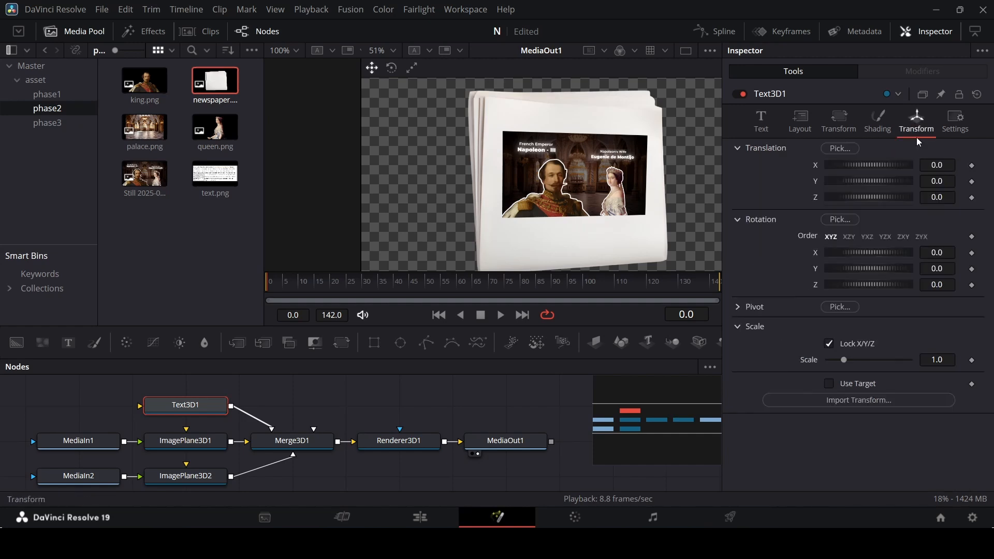
left_click(941, 198)
type("1")
key("Return")
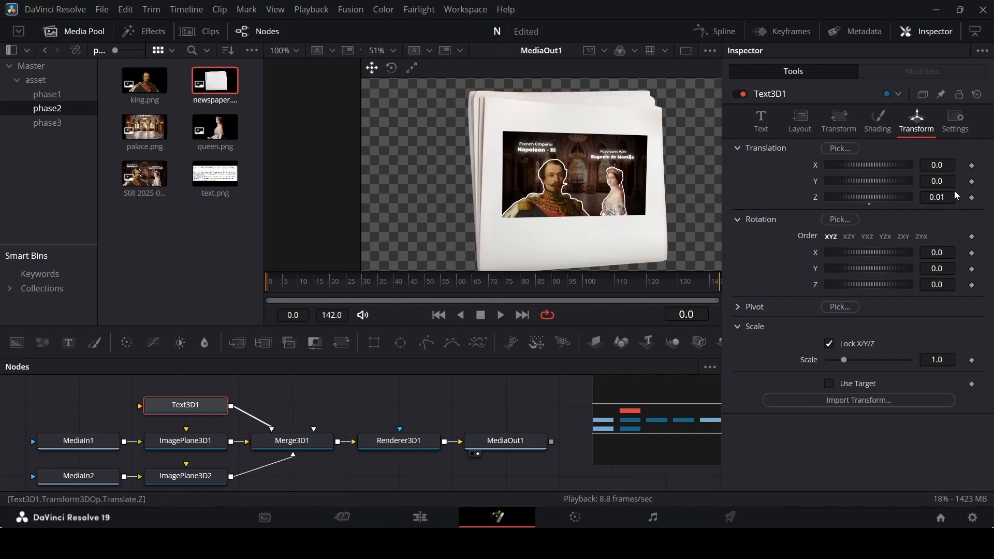
left_click(769, 126)
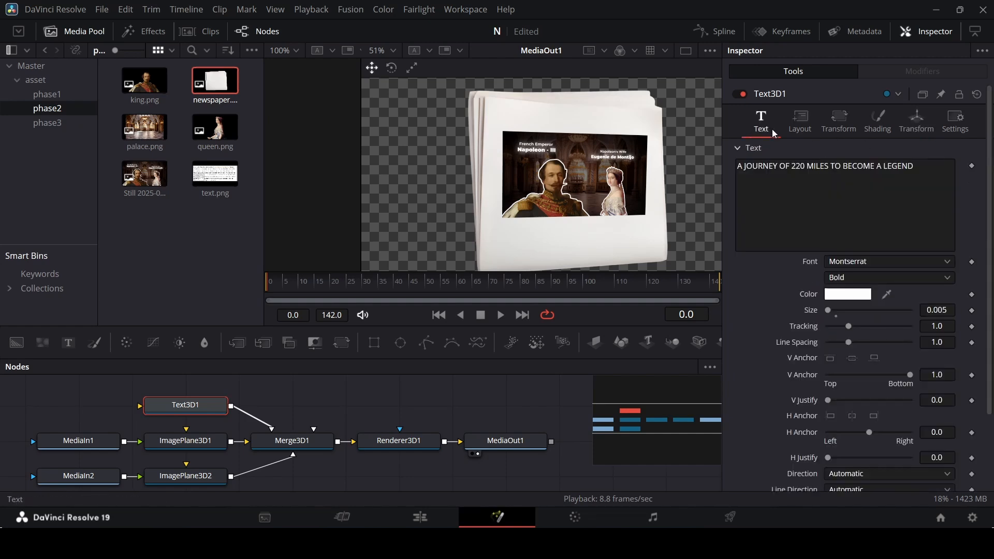
left_click_drag(942, 310, 908, 310)
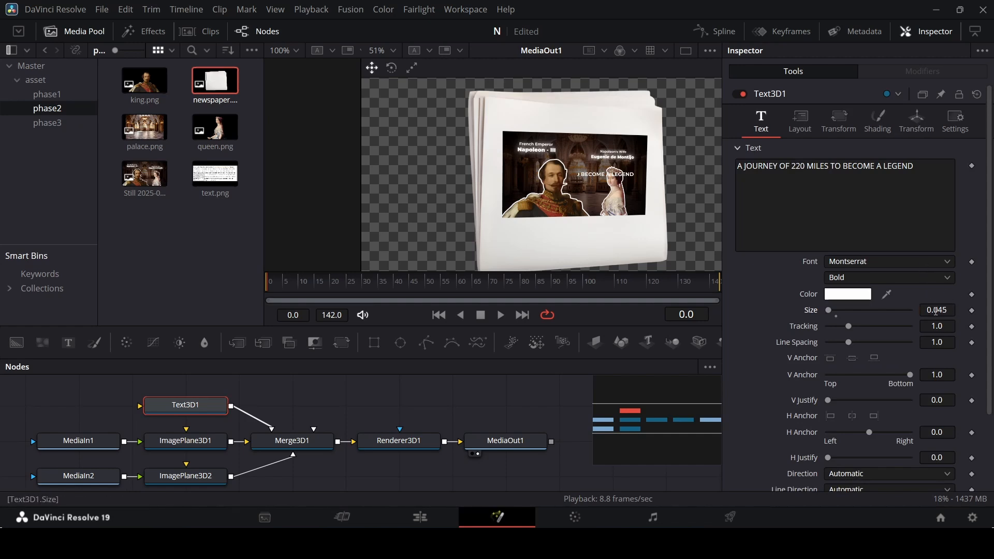
Set the Y rotation of the 3D headline to 12 to match the newspaper's angle.
left_click(910, 129)
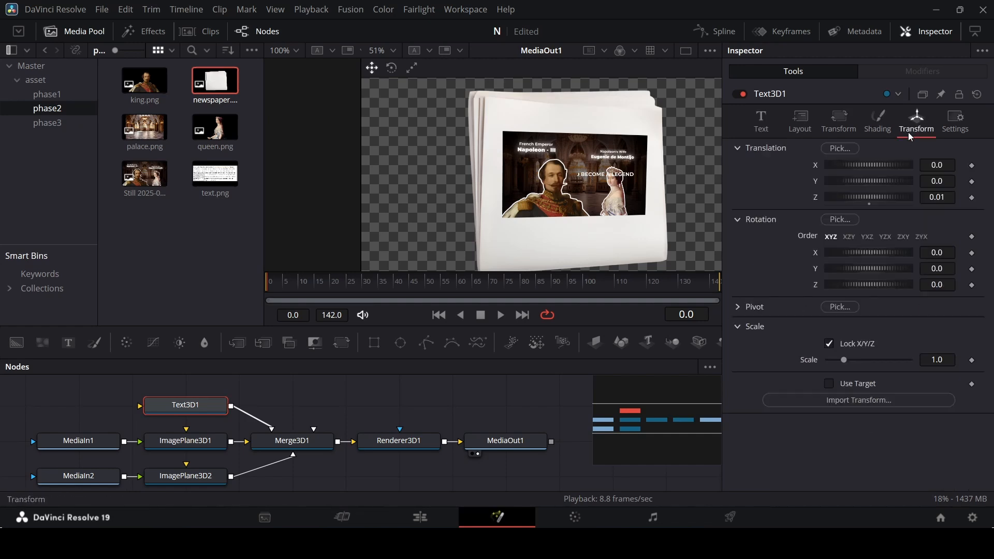
left_click(952, 269)
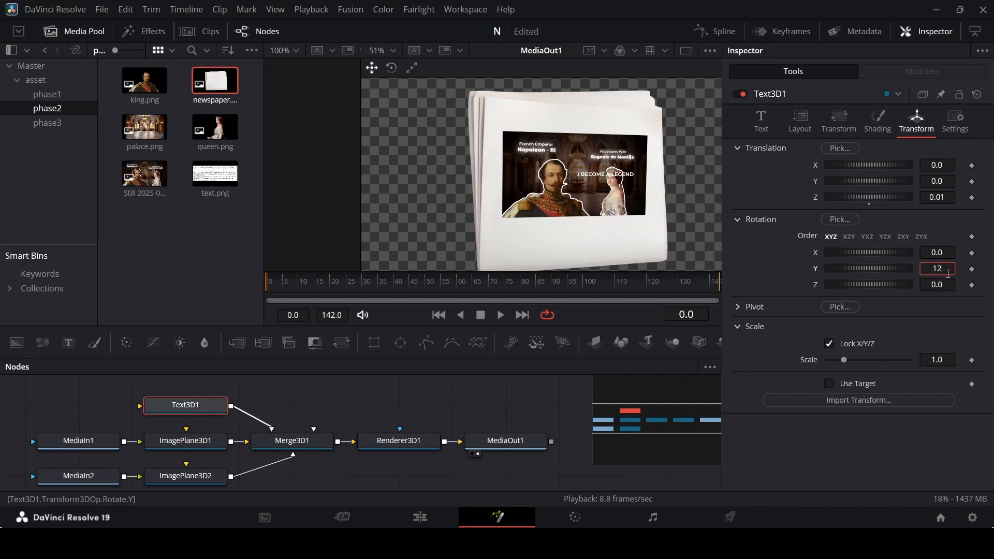
type("12")
key("Return")
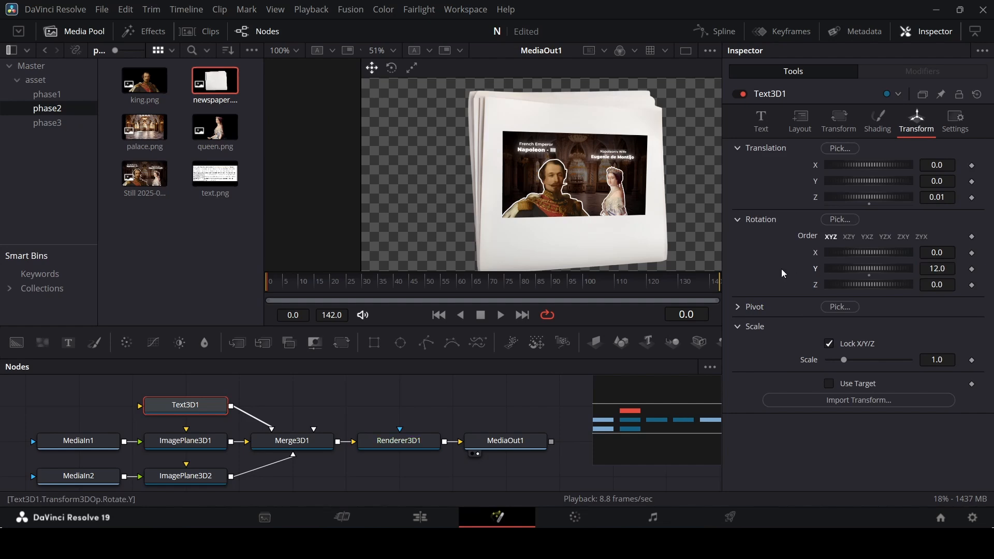
Bring the headline in front of the newspaper planes with a Z translation of 0.03.
left_click(767, 126)
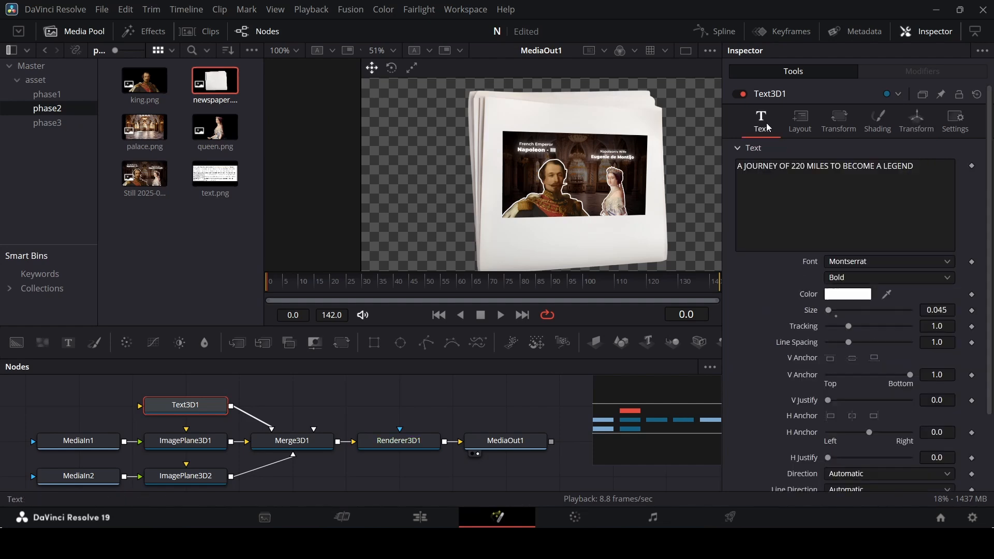
mouse_move(937, 310)
left_mouse_down()
mouse_move(962, 311)
mouse_move(937, 310)
left_mouse_up()
left_click(917, 121)
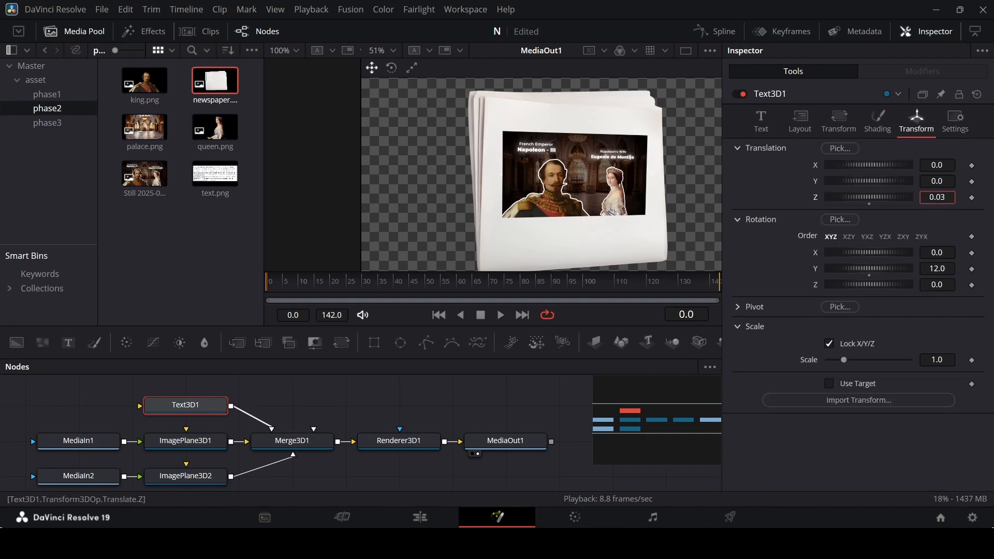
left_click_drag(940, 198, 948, 202)
left_click(948, 199)
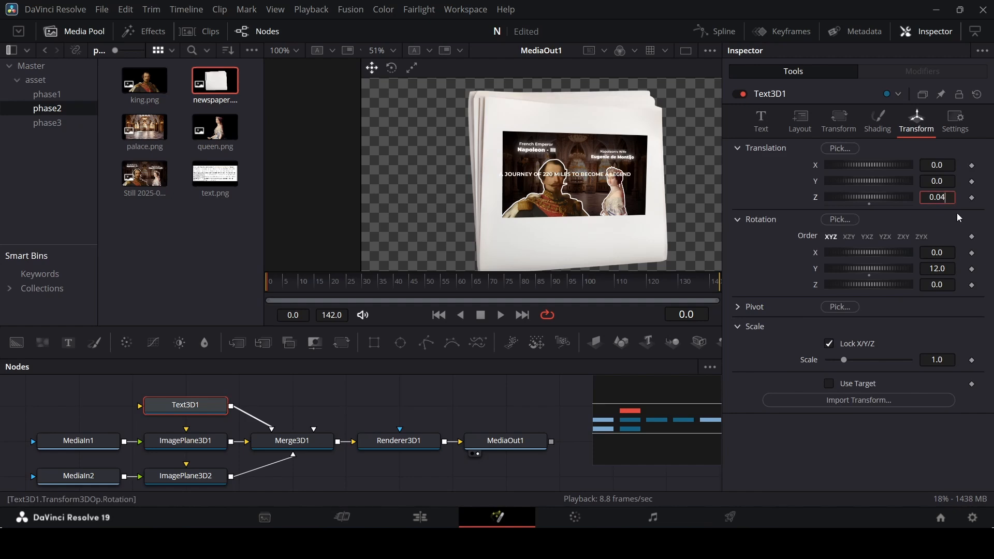
type("2")
key("Tab")
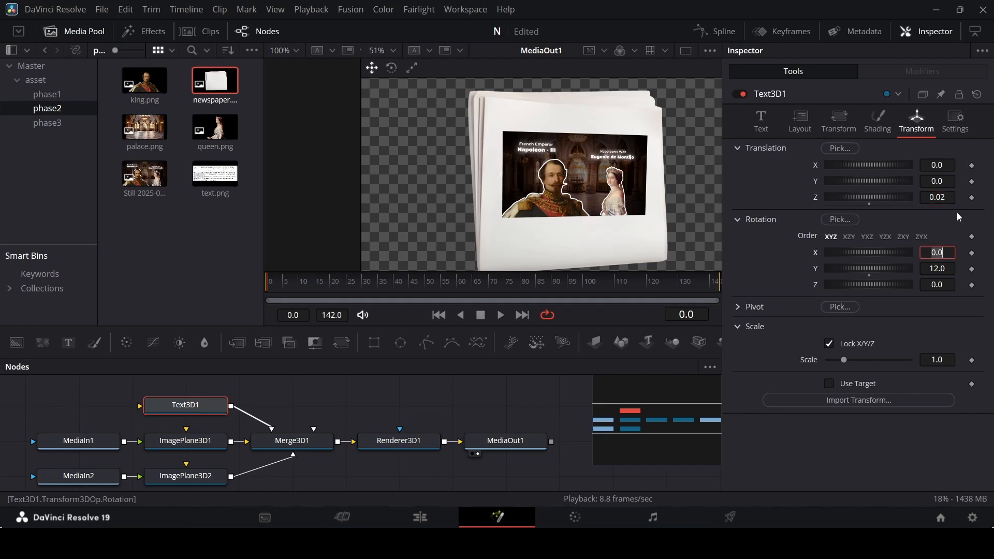
left_click(951, 197)
key("Tab")
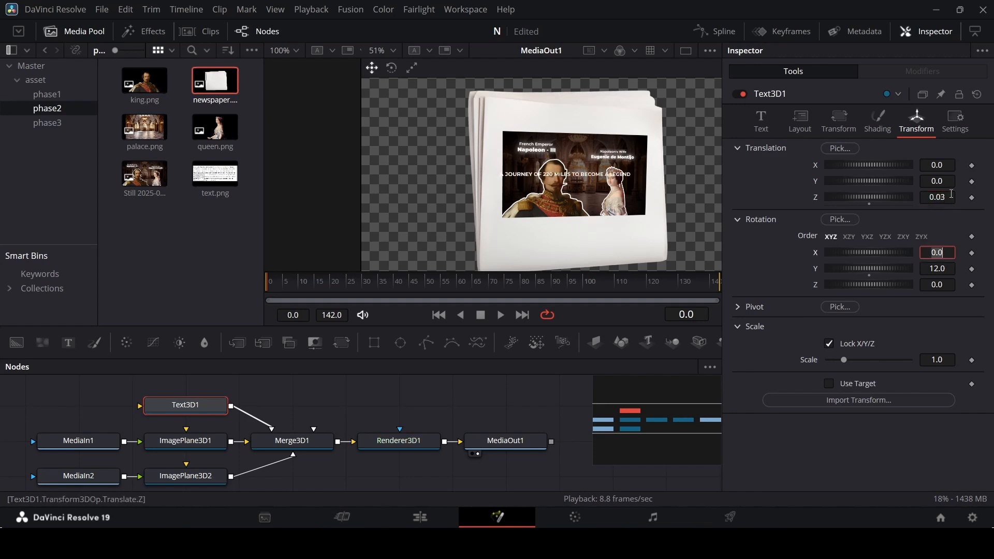
Raise the headline above the photo to Y translation 0.349 and change its text color to dark brown.
scroll(576, 178, "up", 3)
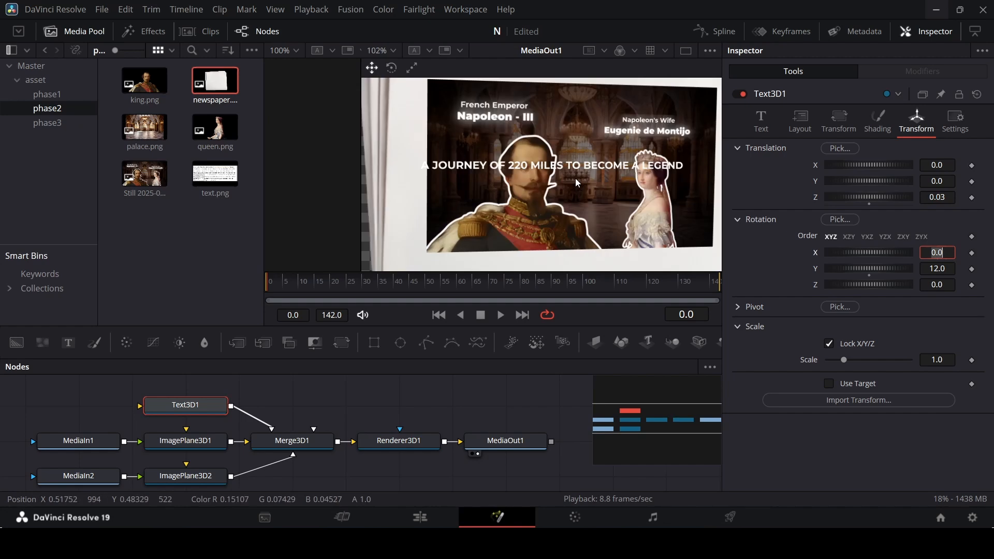
left_click_drag(944, 182, 993, 182)
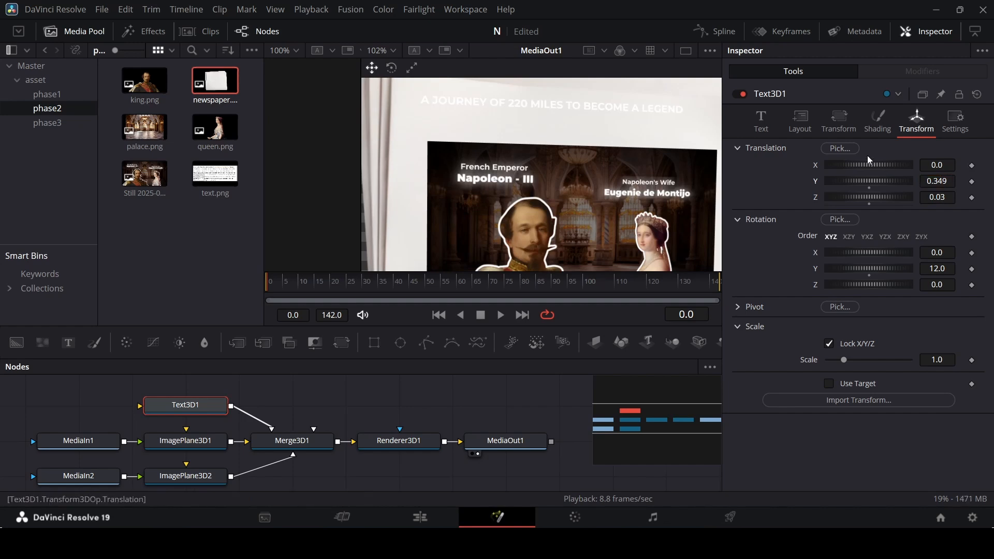
left_click(766, 127)
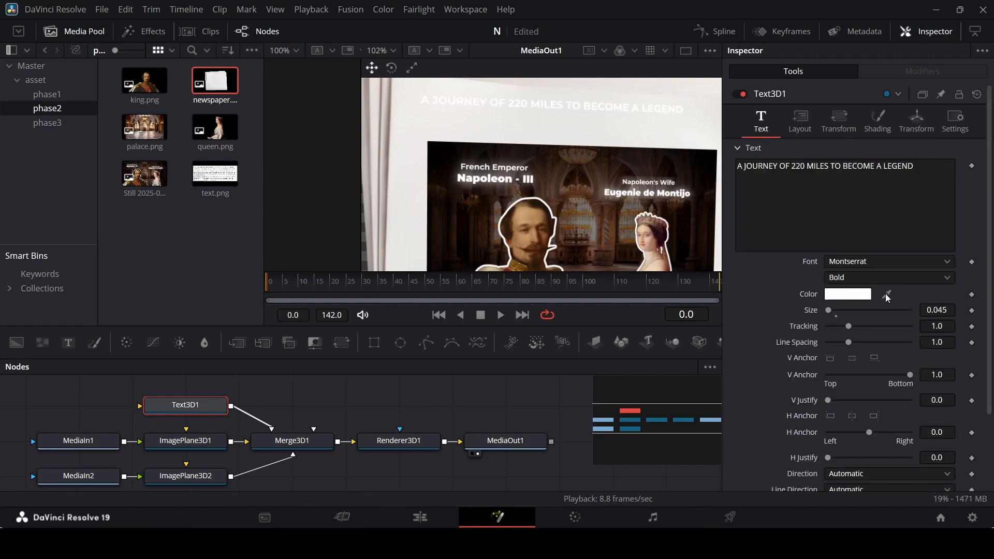
left_click_drag(616, 300, 500, 213)
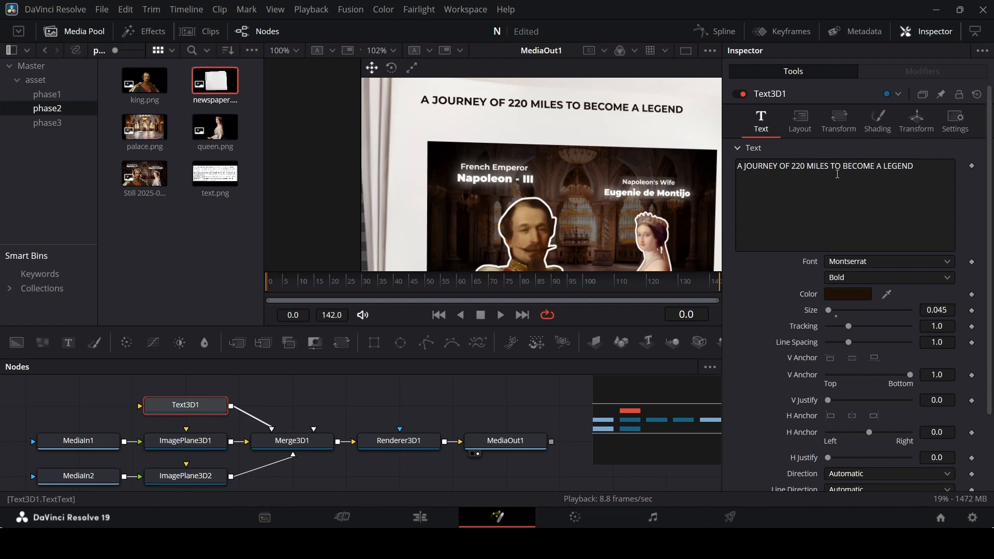
Center the headline over the photo with X translation 0.056 and Y translation 0.33, and tilt it to Z rotation -0.6.
left_click(917, 122)
scroll(551, 163, "down", 2)
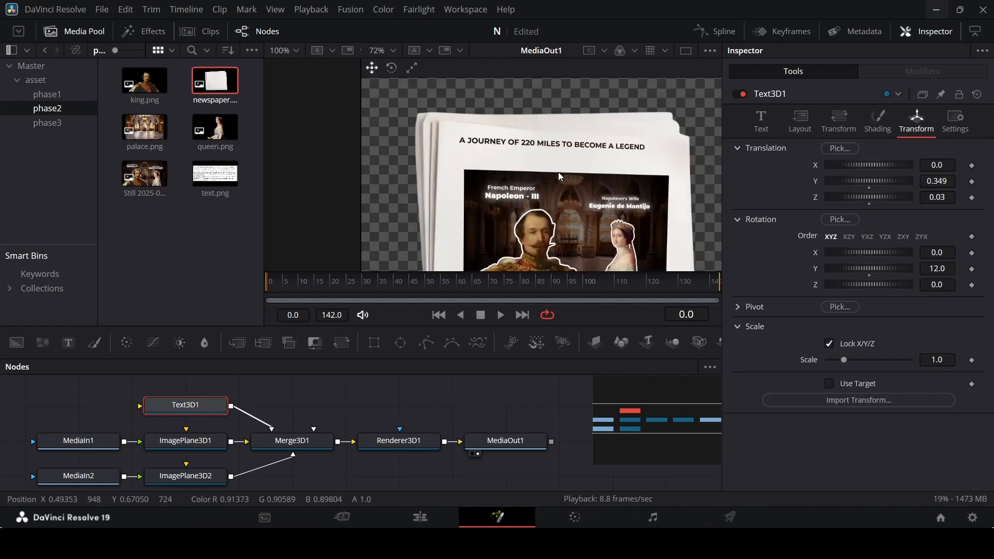
left_click_drag(937, 178, 961, 165)
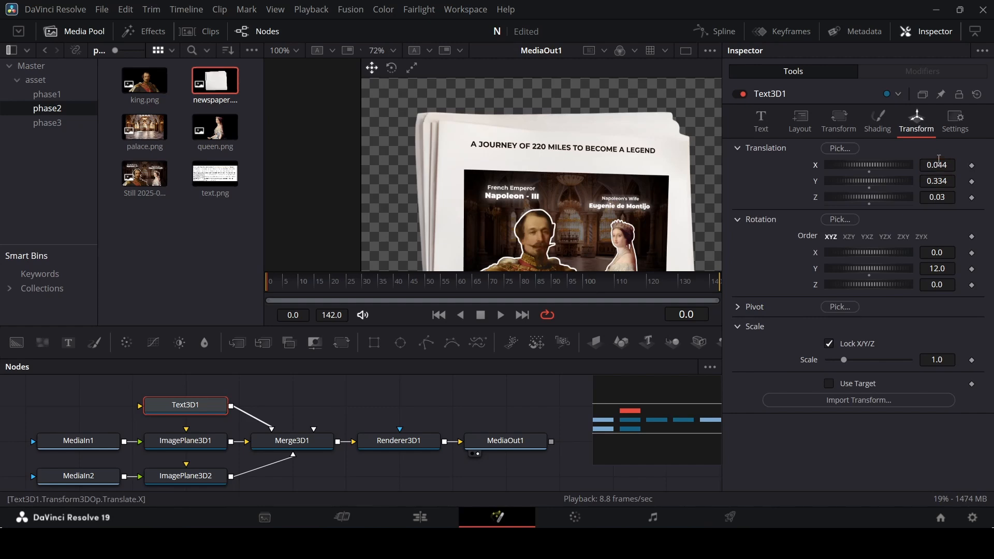
left_click_drag(940, 284, 937, 284)
left_click_drag(937, 181, 936, 181)
left_click_drag(937, 165, 944, 164)
Deselect the headline node and save the project.
left_click(495, 401)
key("ctrl+s")
scroll(490, 403, "up", 1)
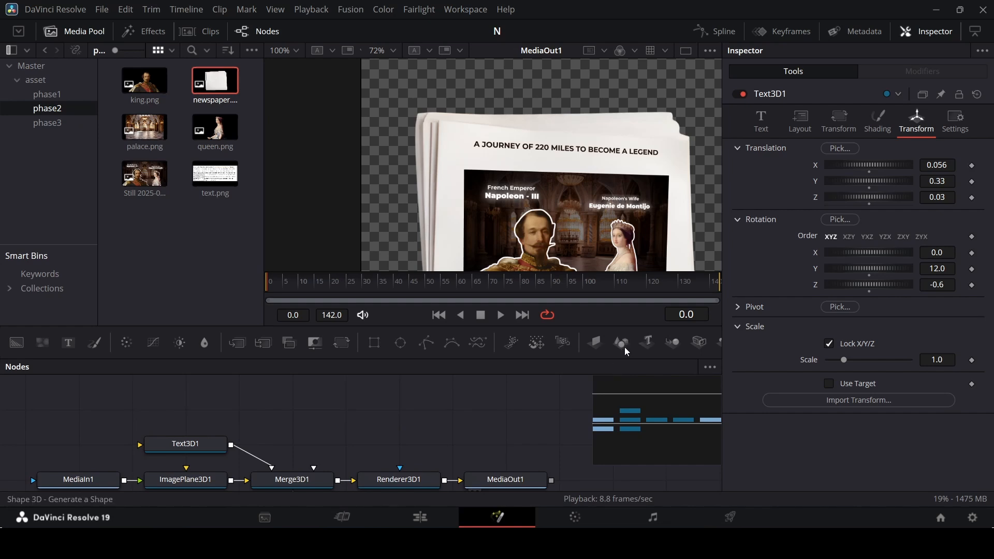
Add a Shape 3D plane connected to Merge3D1, with unlocked width and height and a sampled dark brown diffuse color.
left_click_drag(624, 347, 306, 479)
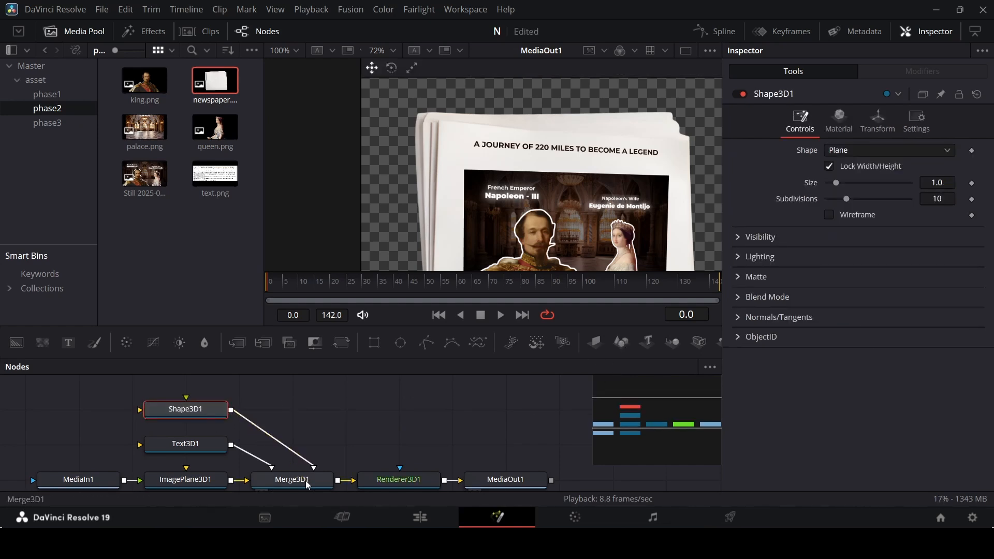
left_click(855, 166)
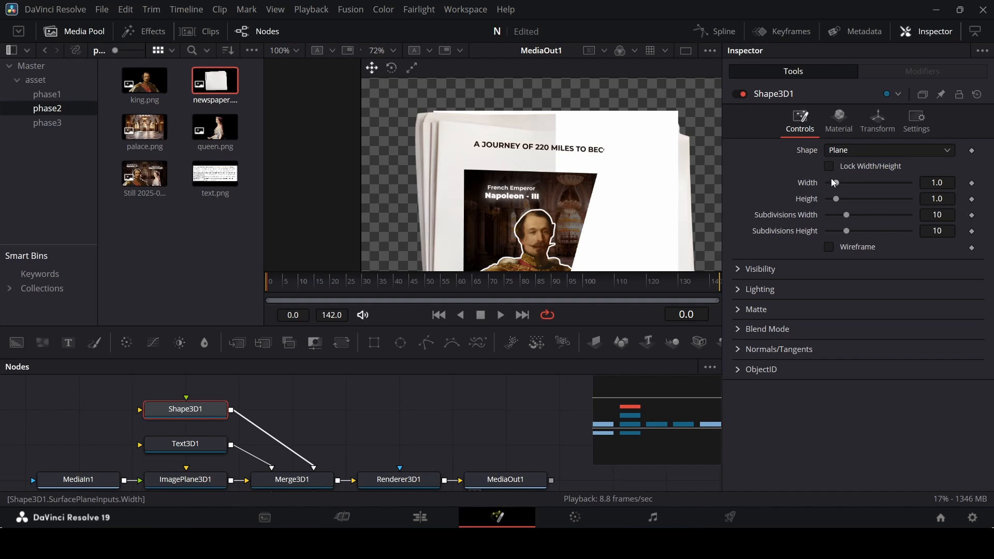
left_click(847, 120)
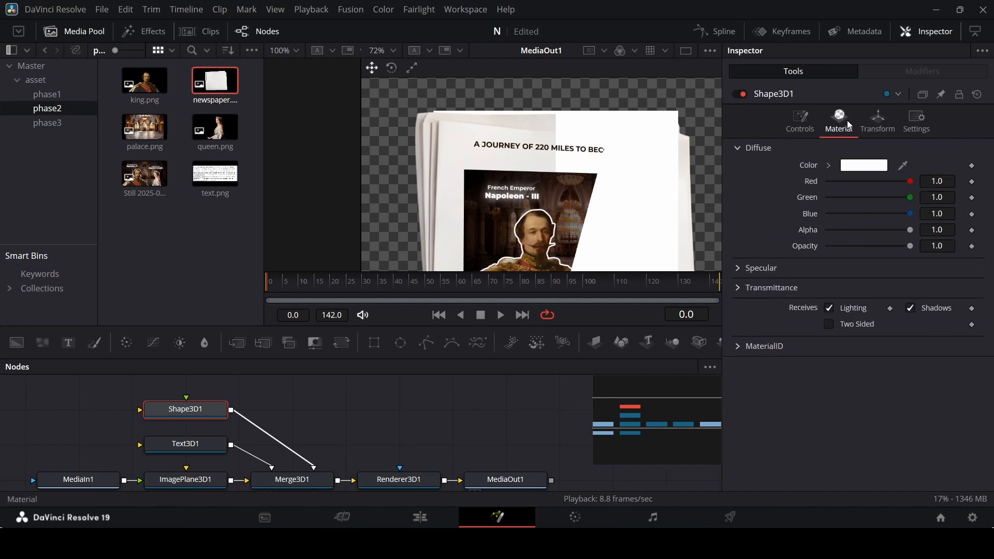
left_click(830, 166)
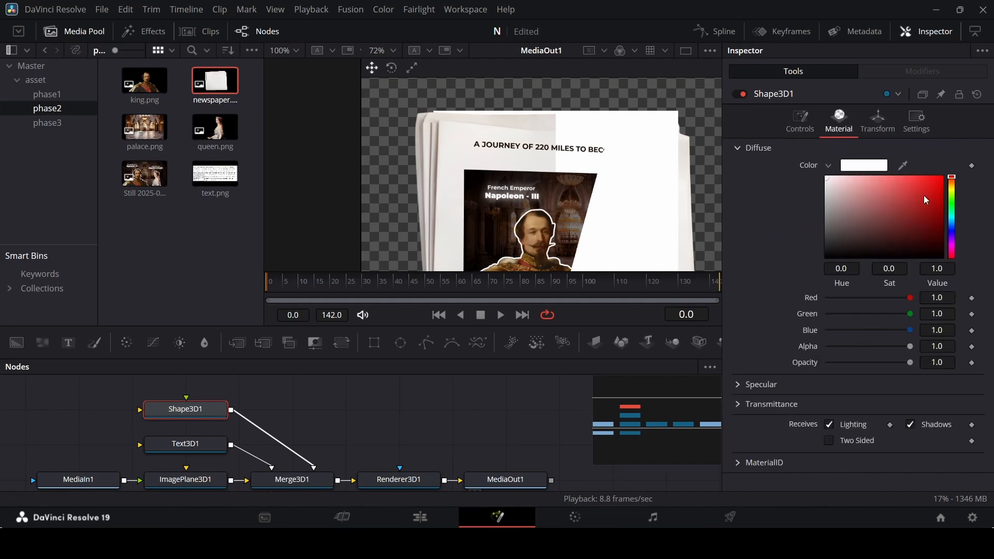
left_click_drag(904, 166, 622, 204)
Flatten the brown plane into a thin line with height 0.01 and width 1.4.
left_click(804, 129)
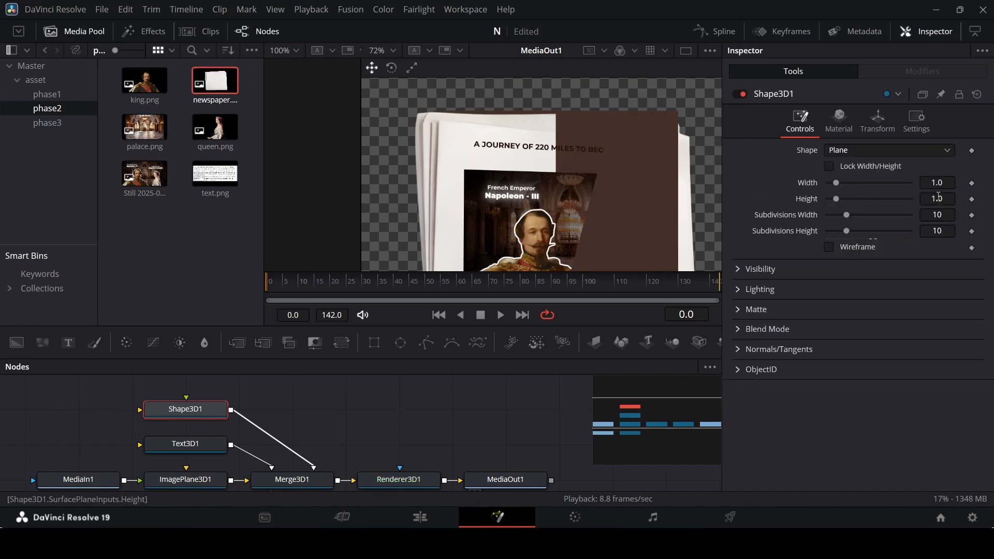
left_click_drag(939, 198, 884, 198)
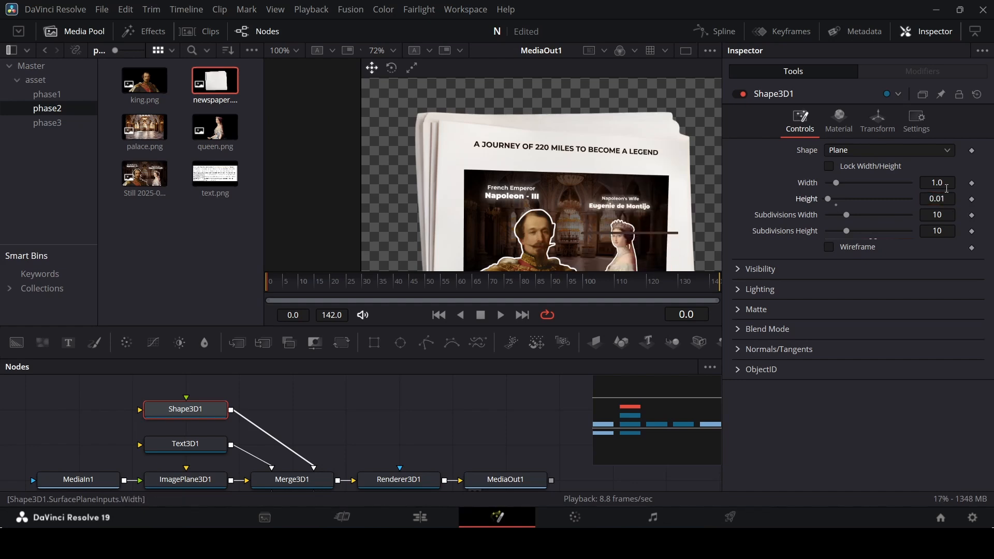
left_click_drag(945, 184, 953, 184)
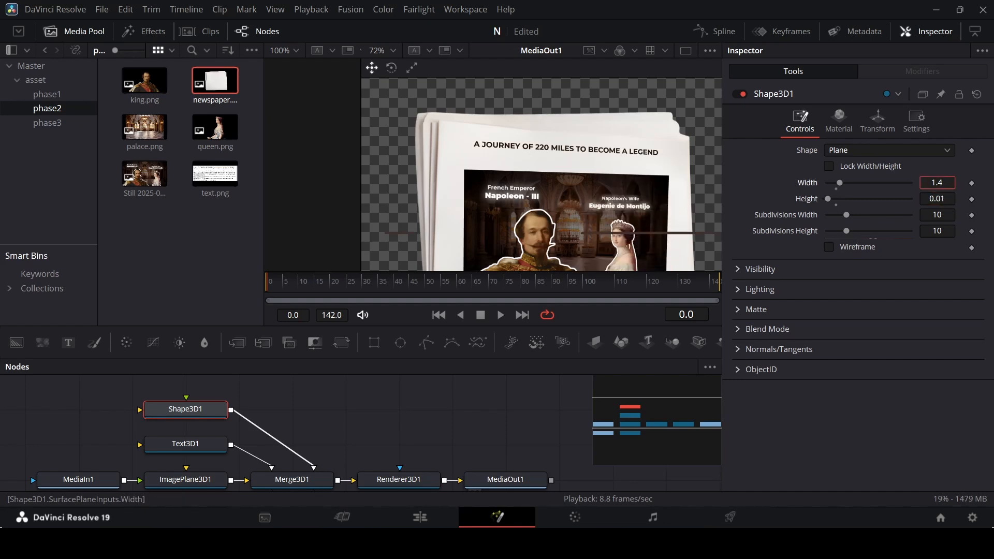
Place the line under the headline with X translation -0.051 and Y translation 0.304, and set its Y rotation to 12.
left_click(879, 121)
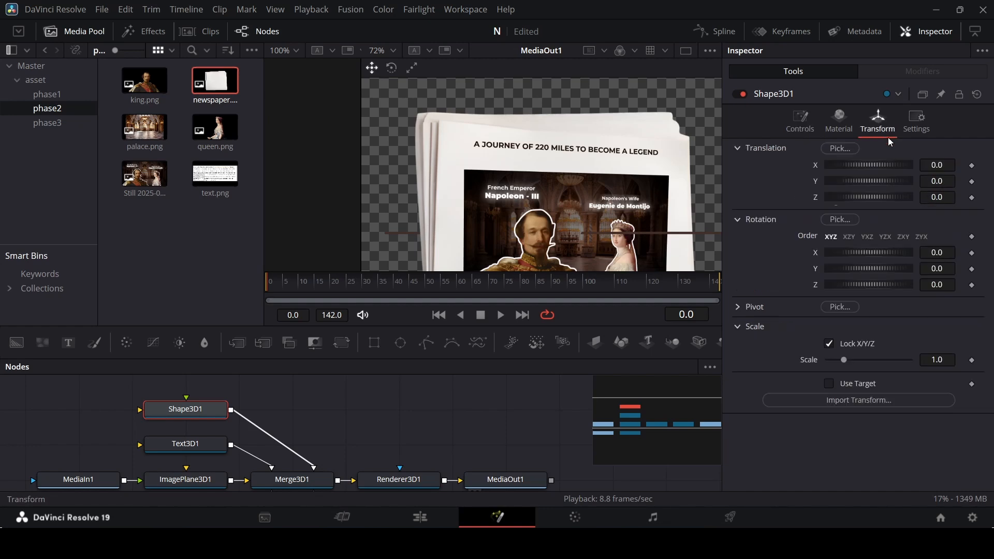
left_click_drag(939, 164, 947, 181)
left_click(947, 268)
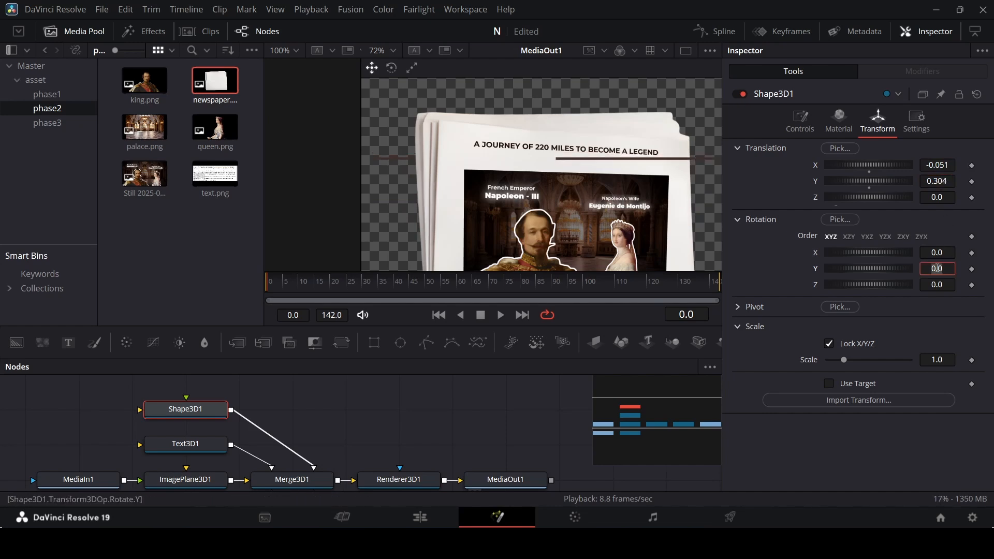
key("Return")
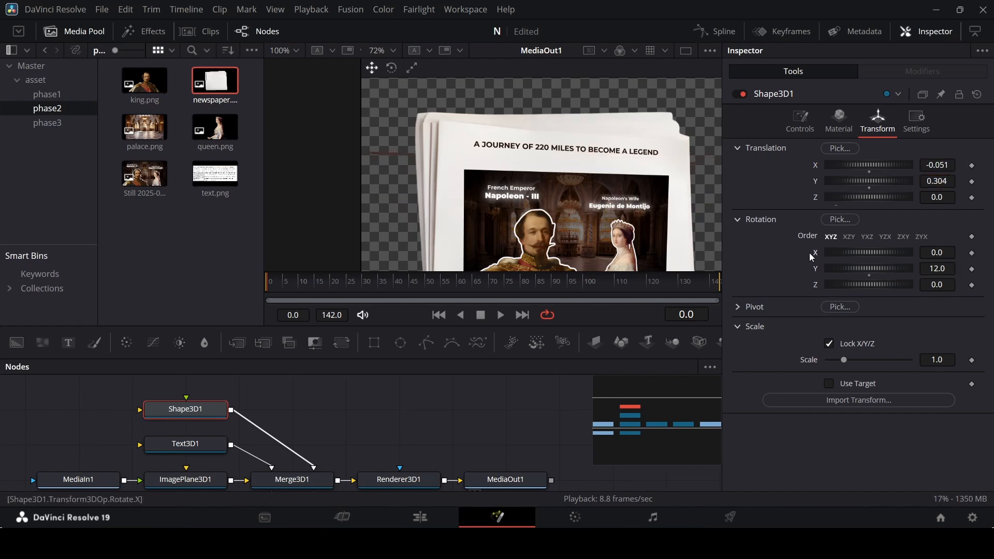
Bring the line just in front of the newspaper planes with a Z translation of 0.02.
left_click_drag(943, 197, 945, 196)
left_click(947, 197)
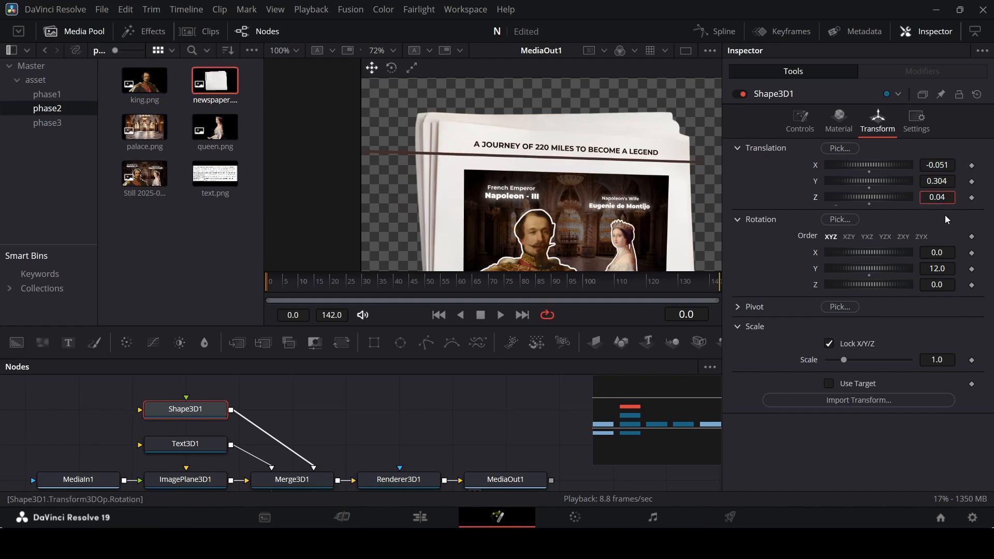
key("BackSpace")
type("3")
key("Tab")
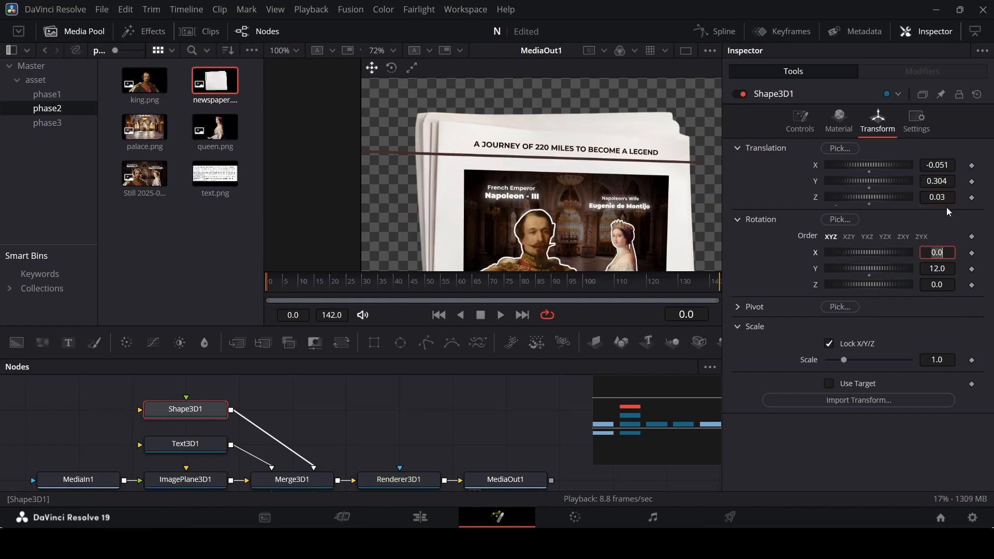
left_click(948, 198)
type("1")
key("Tab")
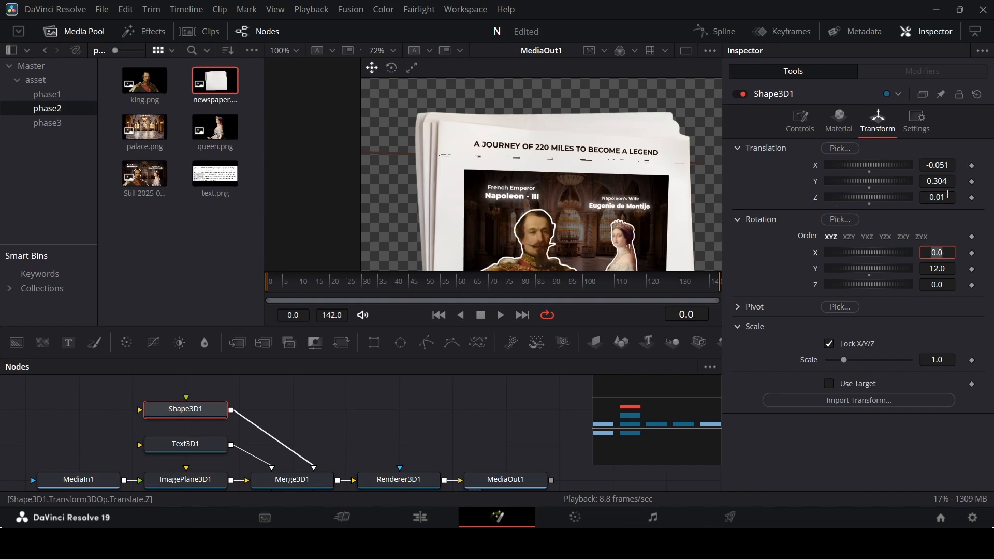
left_click(948, 195)
key("BackSpace")
type("2")
key("Tab")
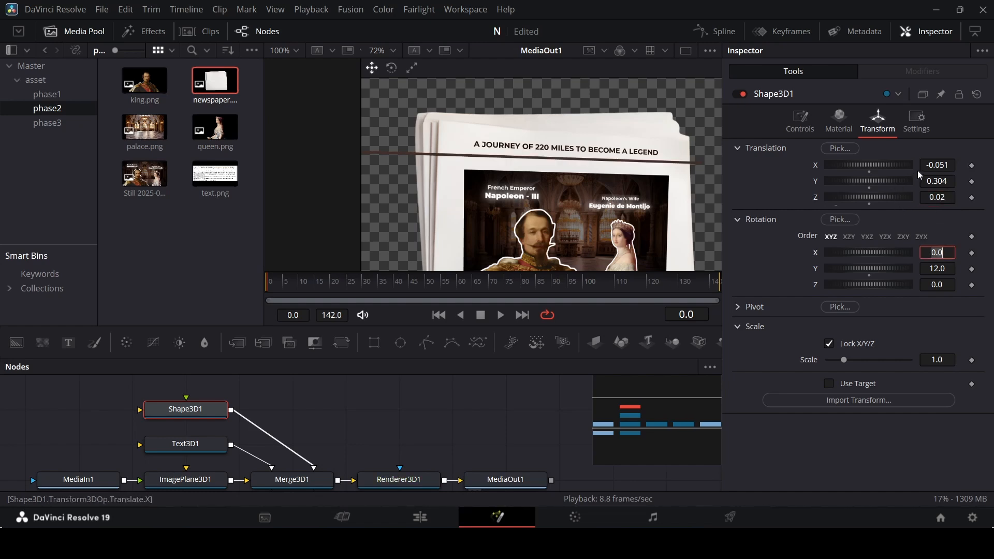
Shorten the line under the headline to a width of 0.89.
left_click(801, 129)
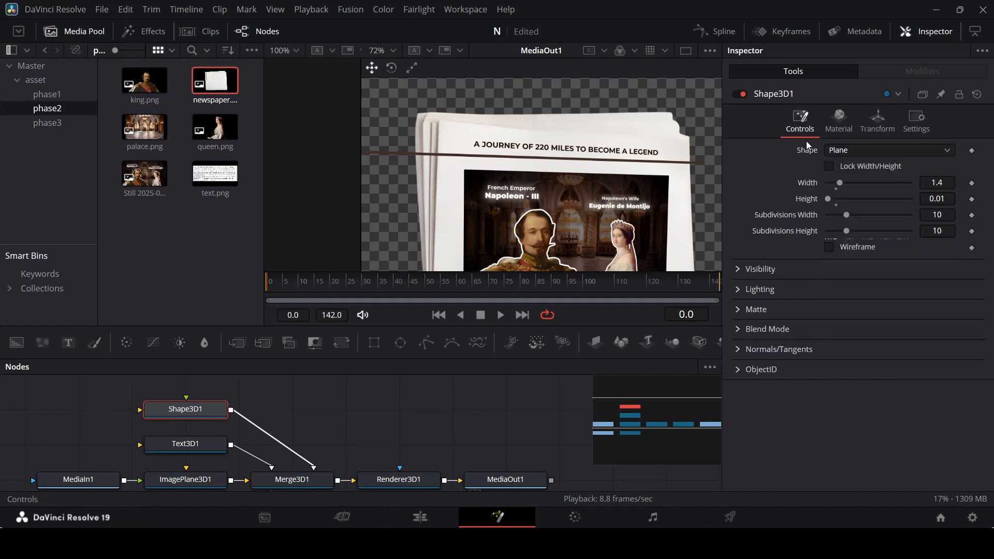
left_click(944, 182)
type("1.23")
key("Return")
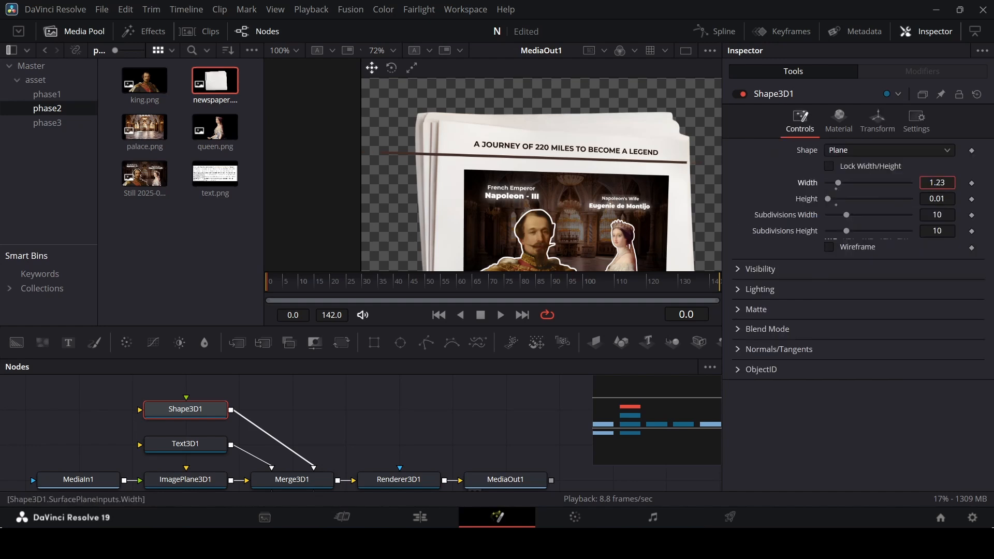
left_click_drag(938, 183, 933, 183)
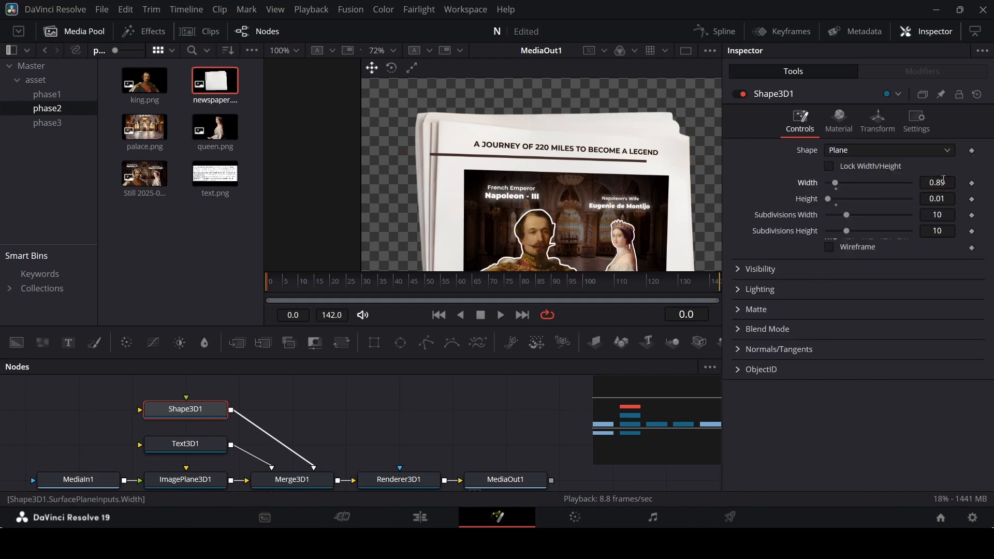
Center the line above the photo at X translation 0.07 and Y translation 0.288, and reduce its height to 0.005.
left_click(878, 122)
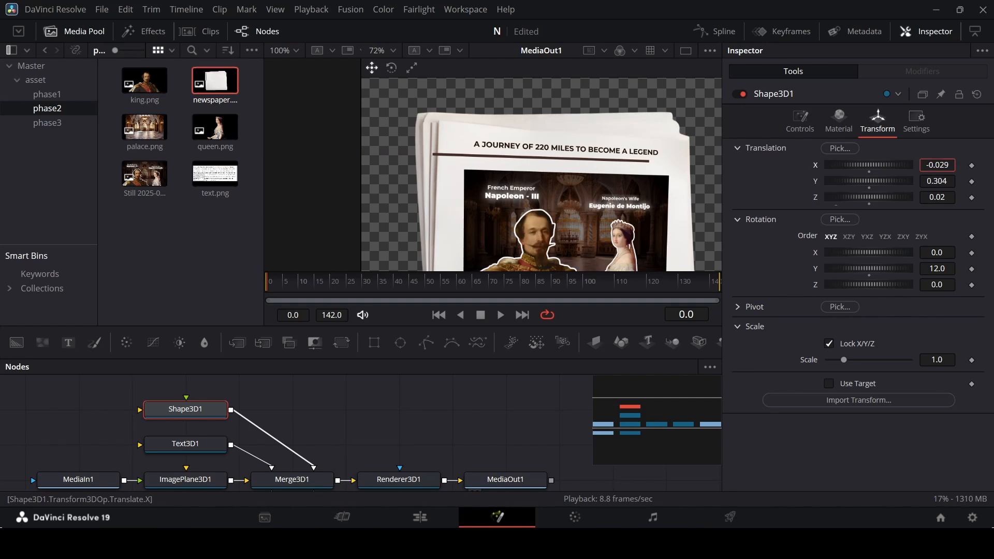
mouse_move(922, 165)
left_mouse_down()
mouse_move(975, 166)
mouse_move(928, 181)
left_mouse_up()
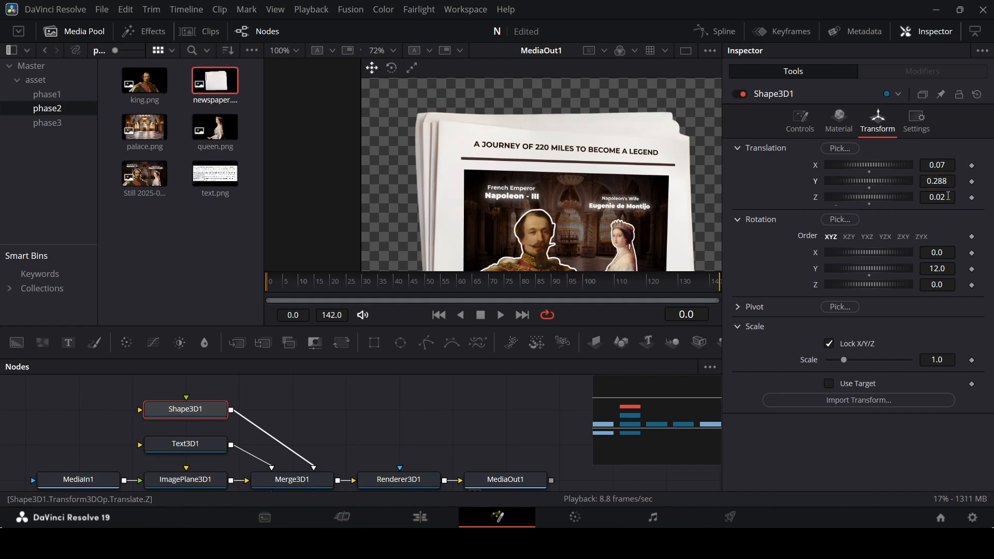
left_click(800, 122)
left_click(952, 199)
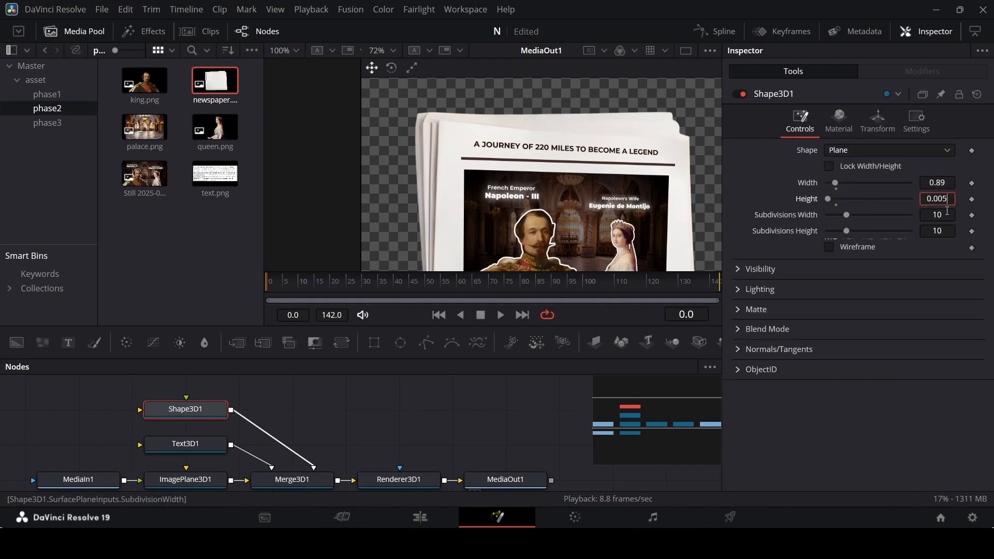
type("0.005")
key("Tab")
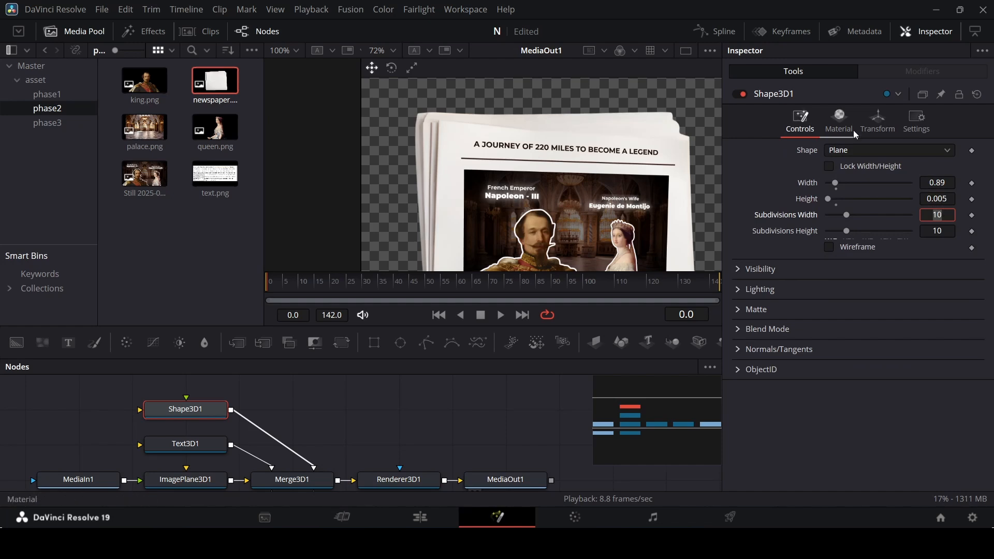
Lower the headline toward the line with a Y translation of 0.32.
left_click(196, 457)
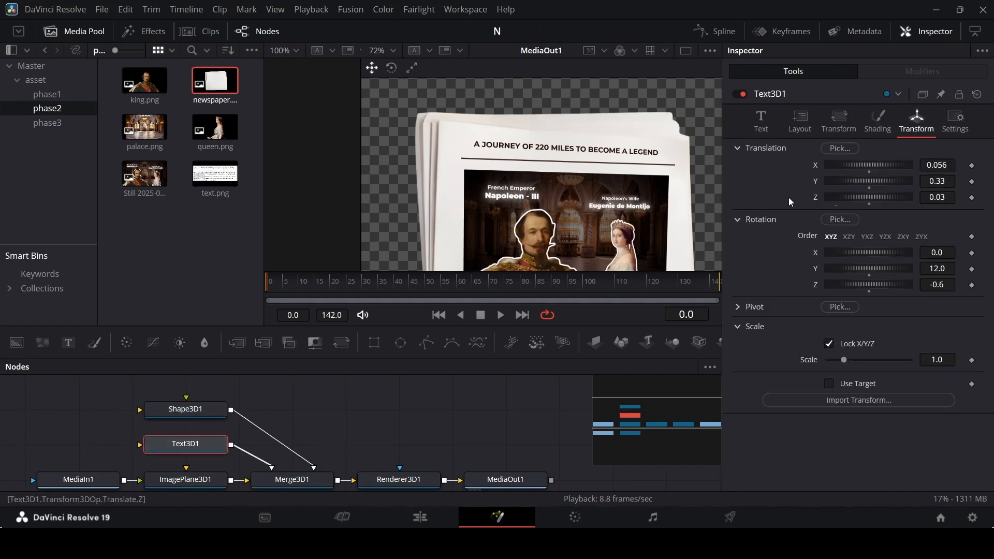
left_click(787, 134)
left_click(917, 124)
left_click_drag(945, 183, 940, 182)
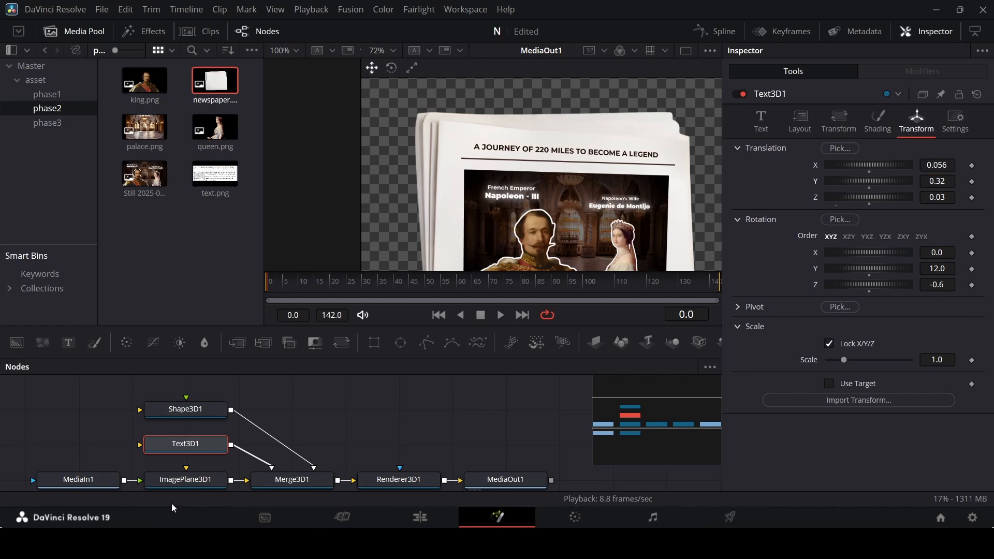
Tilt the line and the ImagePlane3D1 photo plane to a Z rotation of -0.4.
left_click(185, 409)
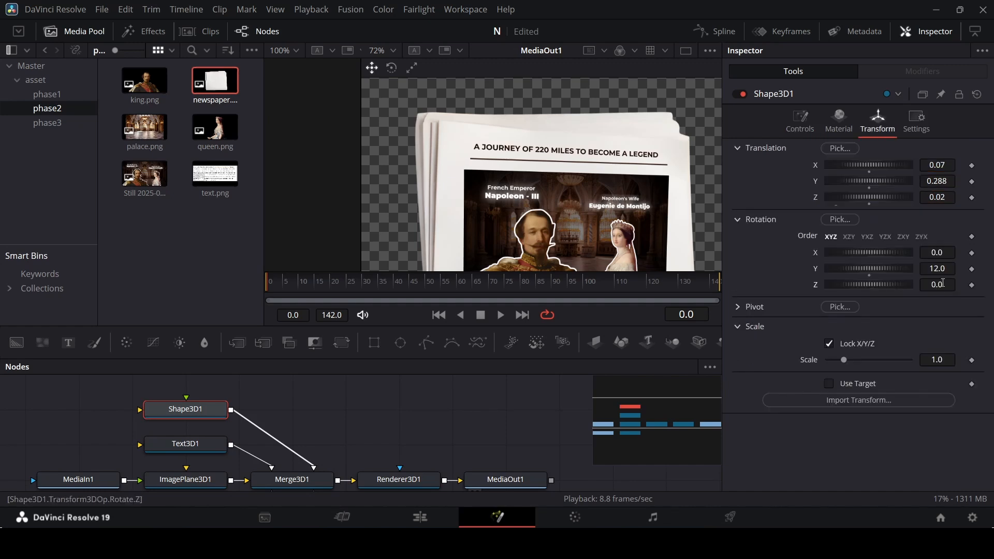
left_click_drag(941, 284, 938, 284)
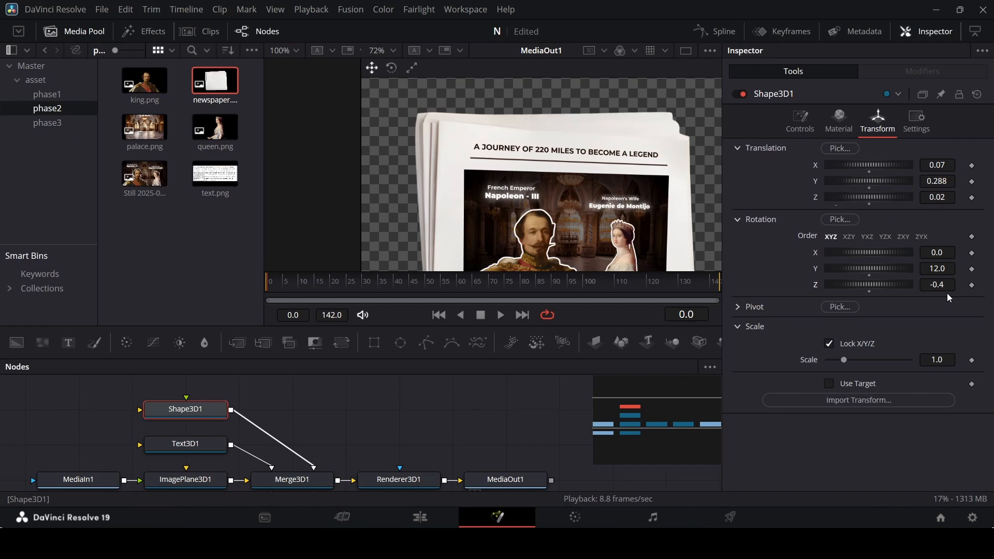
scroll(585, 206, "down", 2)
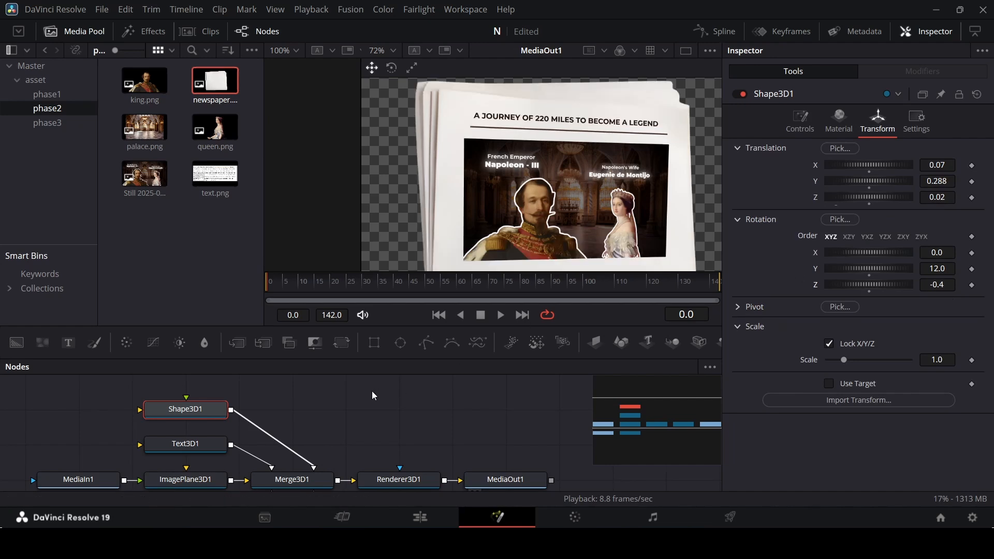
left_click(176, 480)
scroll(176, 480, "down", 1)
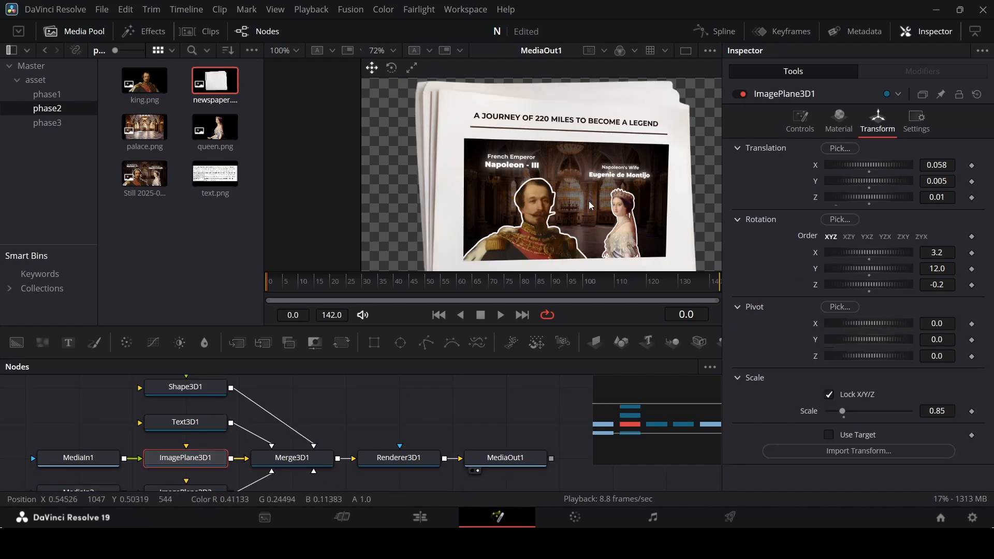
left_click_drag(937, 286, 938, 287)
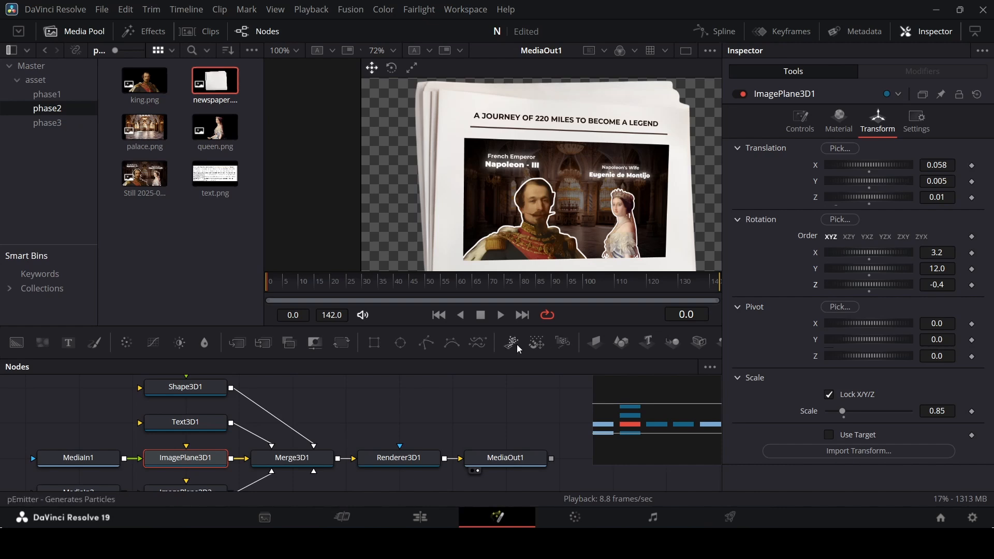
Match the headline's tilt to the line and photo with a Z rotation of -0.4, and deselect its node.
left_click(189, 429)
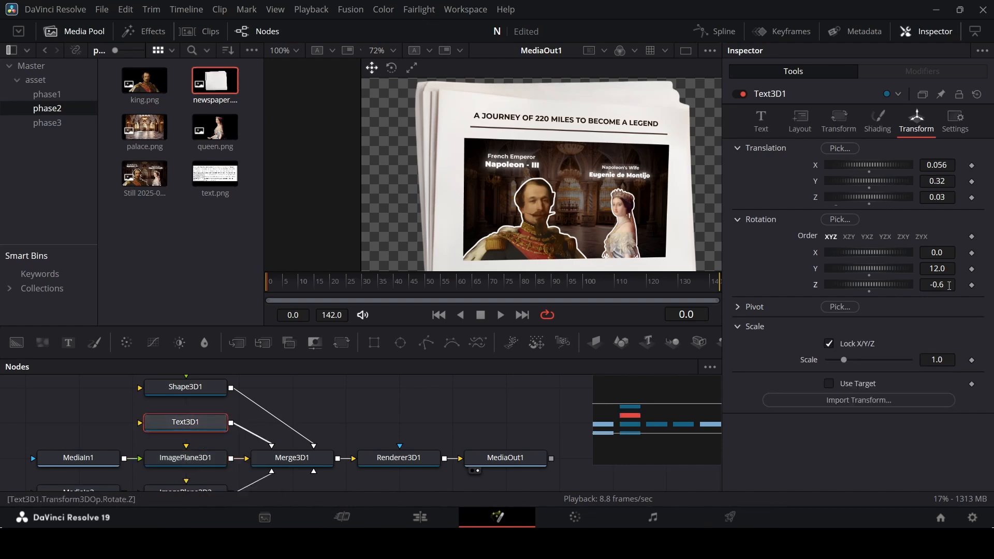
left_click_drag(949, 286, 954, 286)
left_click(511, 392)
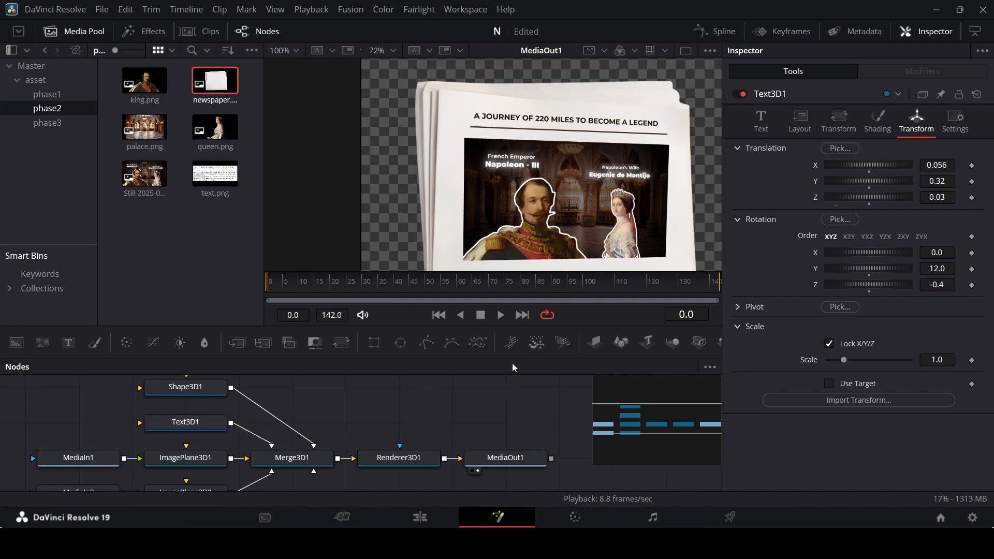
Add text.png to the node graph, feed it into a new Image Plane 3D, and connect that plane to Merge3D1.
scroll(577, 185, "down", 4)
scroll(579, 184, "up", 1)
scroll(582, 168, "down", 2)
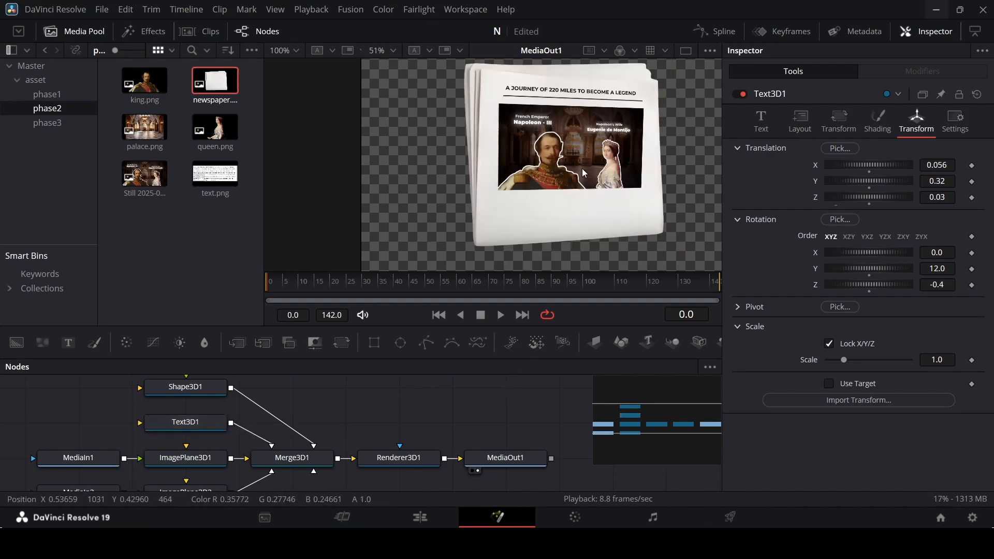
left_click_drag(215, 176, 327, 478)
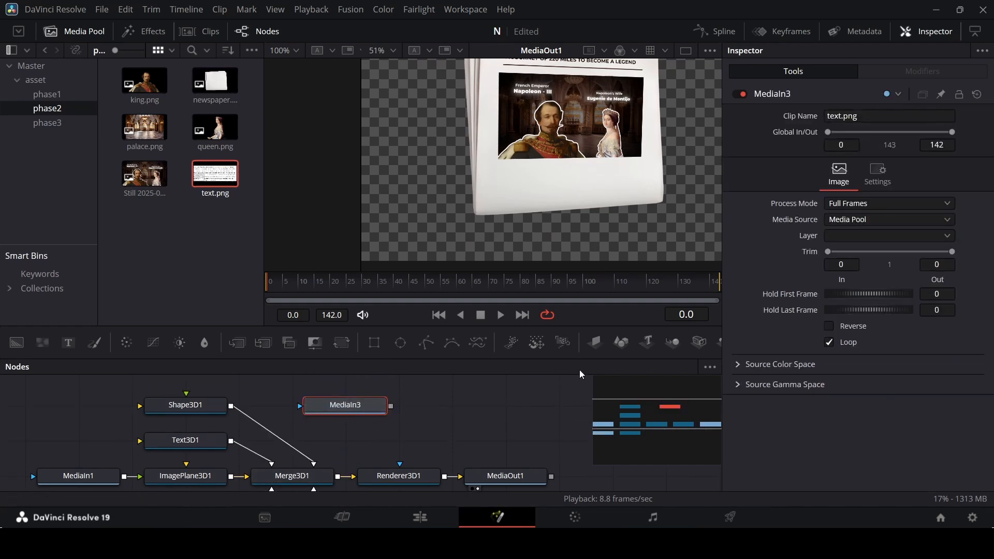
left_click(592, 341)
left_click_drag(435, 409, 381, 444)
left_click_drag(352, 410, 405, 412)
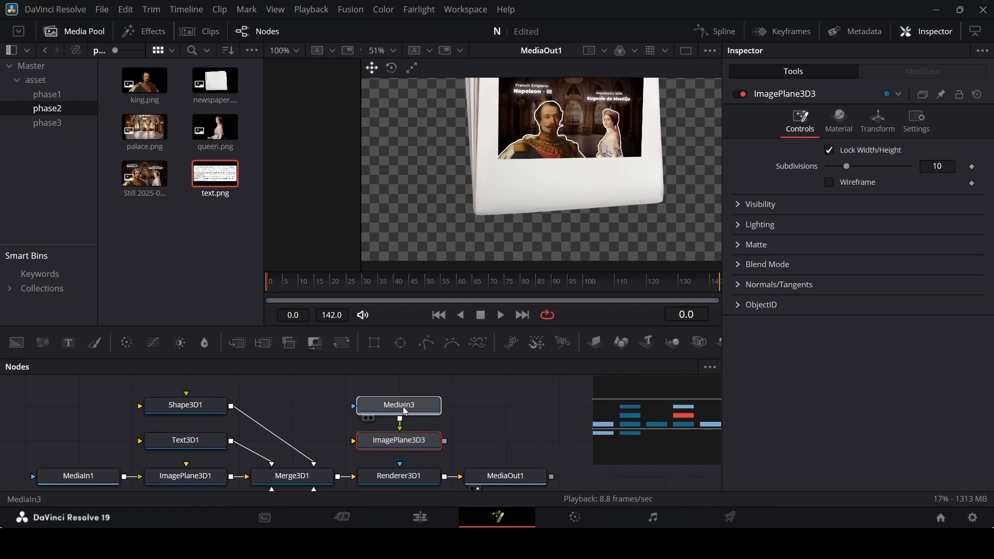
left_click(406, 412)
left_click_drag(446, 443, 318, 472)
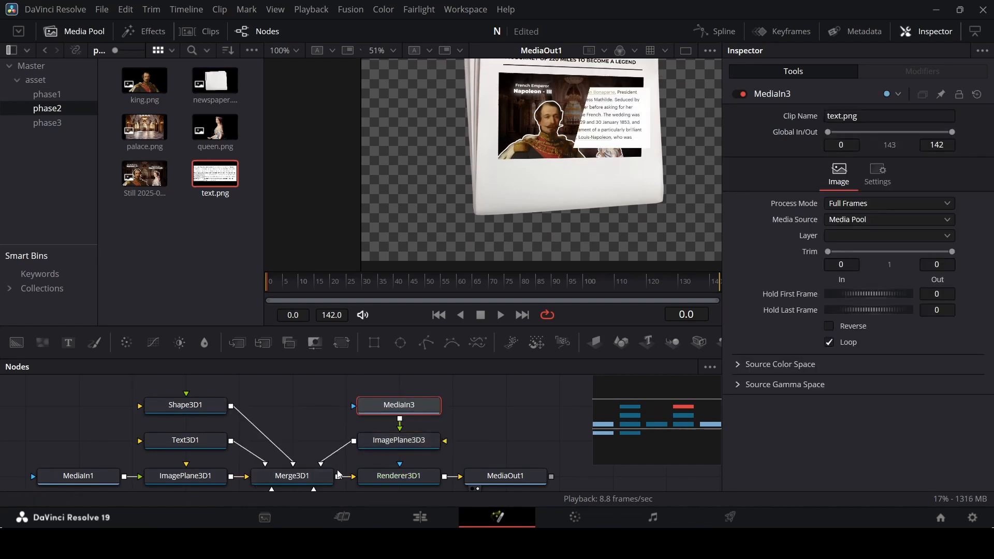
left_click(396, 440)
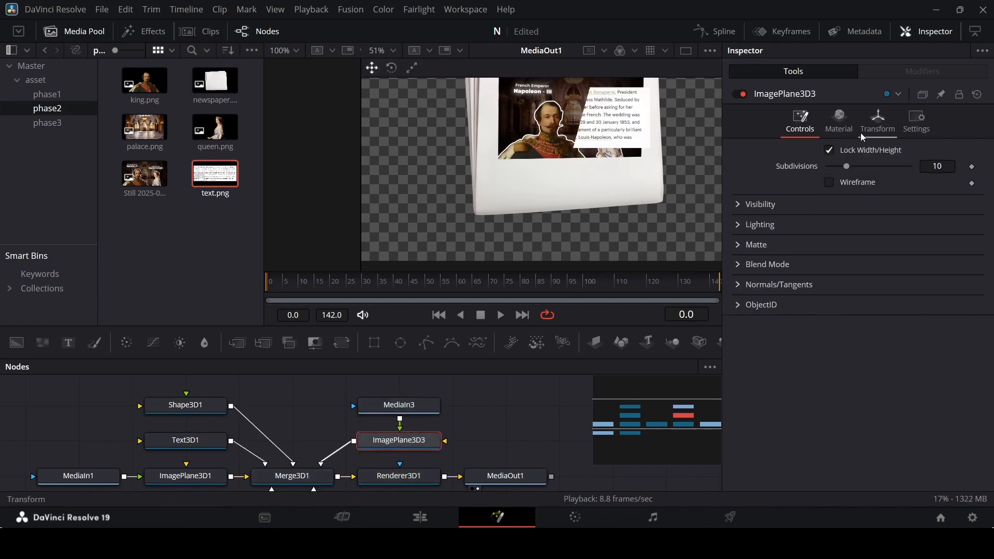
Turn the article text plane to a Y rotation of 12 and move it forward to a Z translation of 0.01.
left_click(878, 124)
left_click(940, 268)
type("1")
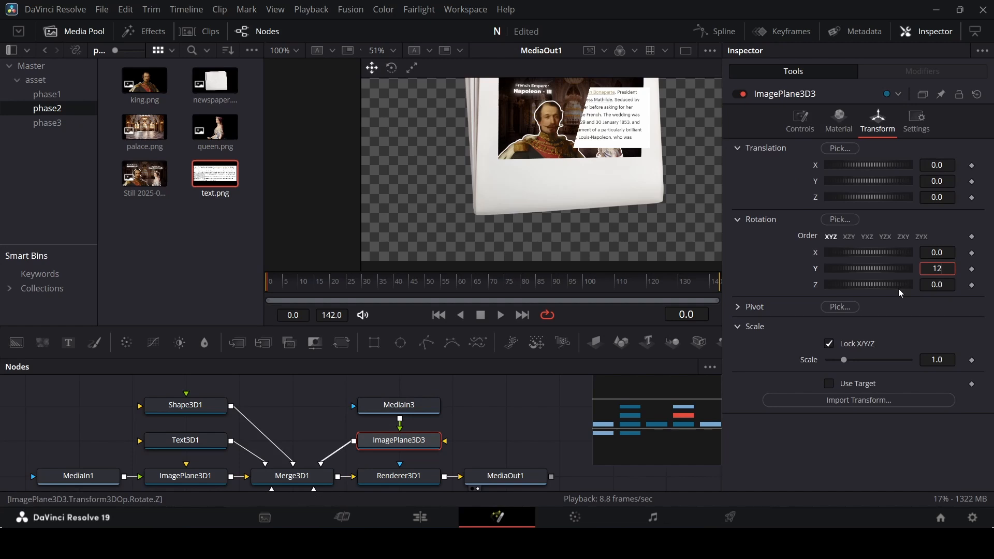
type("2")
key("Return")
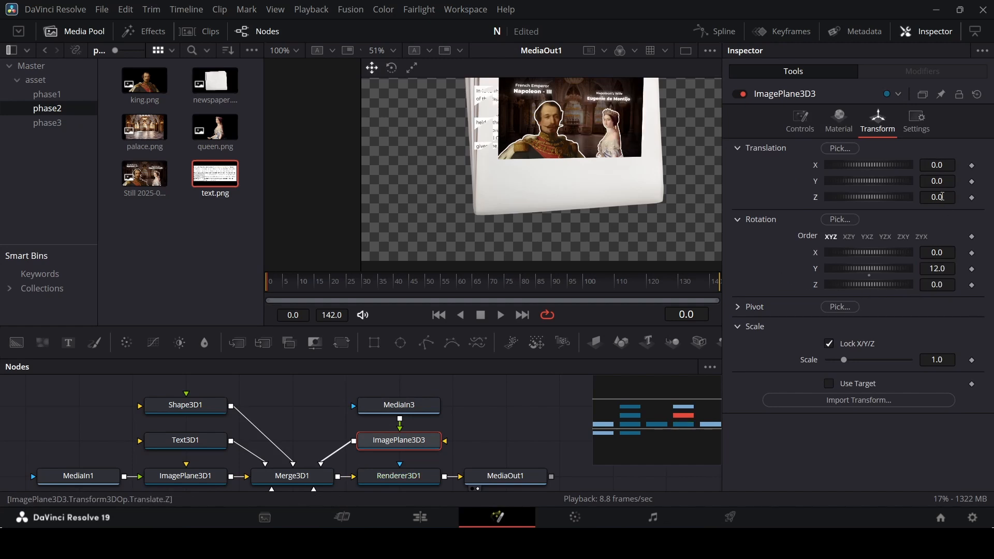
left_click(938, 197)
type("0.02")
key("Return")
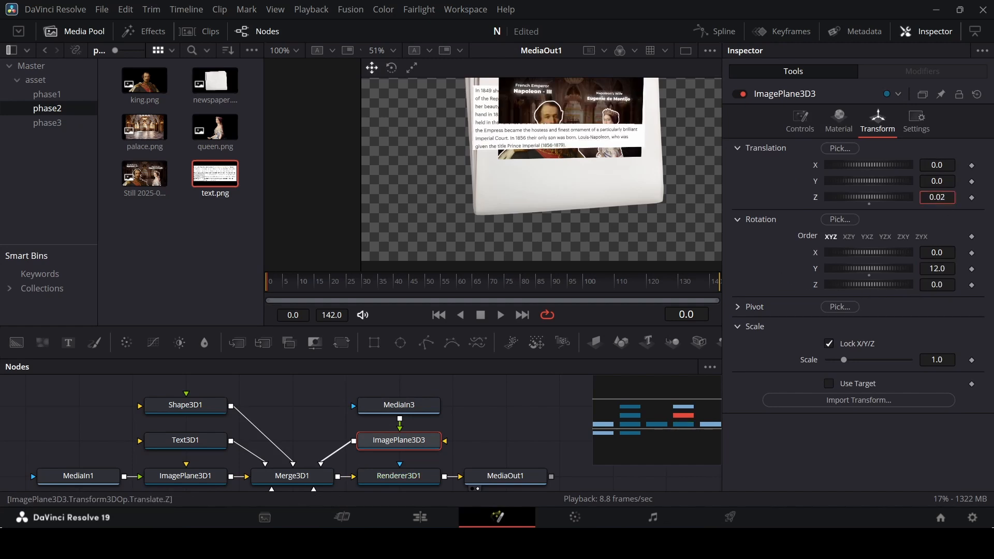
key("BackSpace")
type("1")
key("Return")
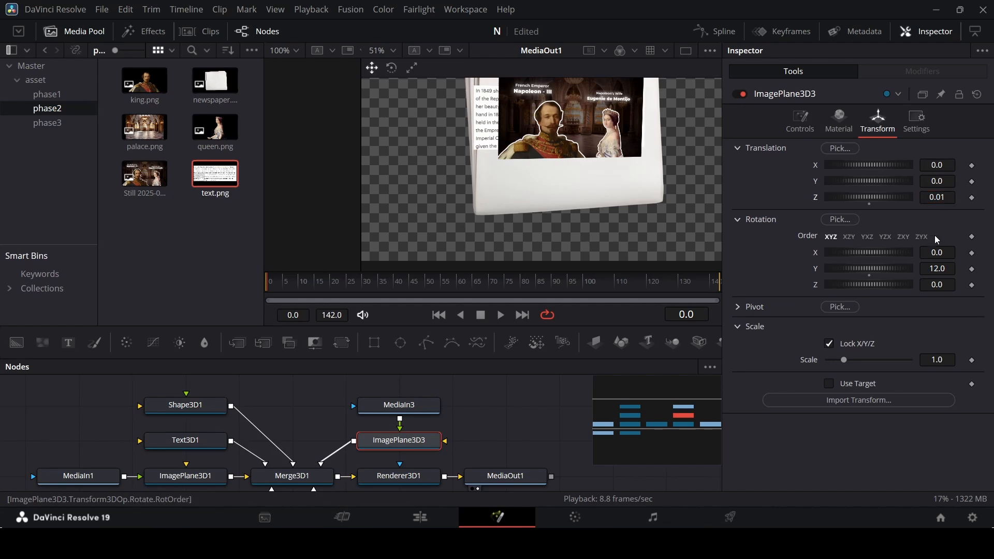
Place the article text below the photo with translation X 0.07 and Y -0.323, and scale it to 0.8.
mouse_move(945, 182)
left_mouse_down()
mouse_move(907, 182)
mouse_move(947, 165)
left_mouse_up()
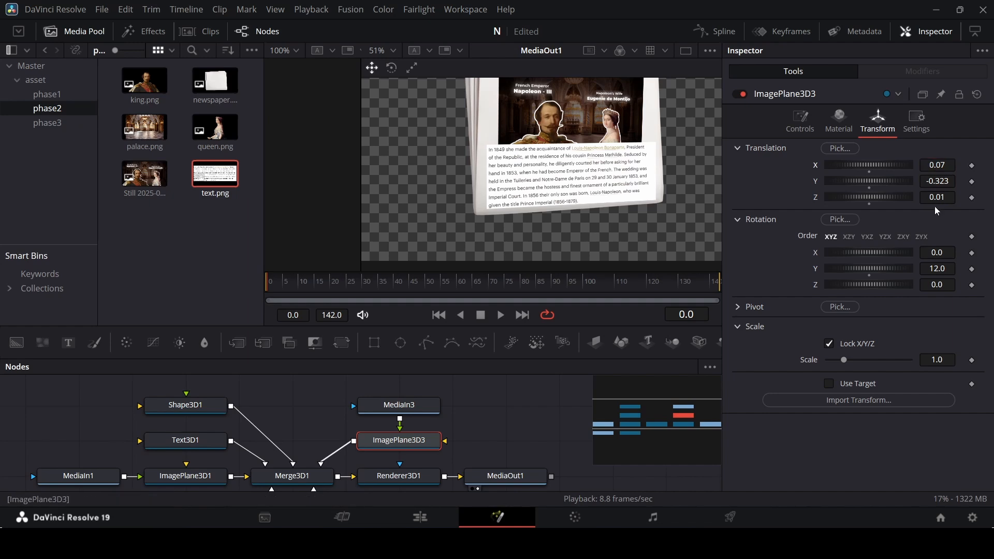
left_click_drag(945, 362, 918, 362)
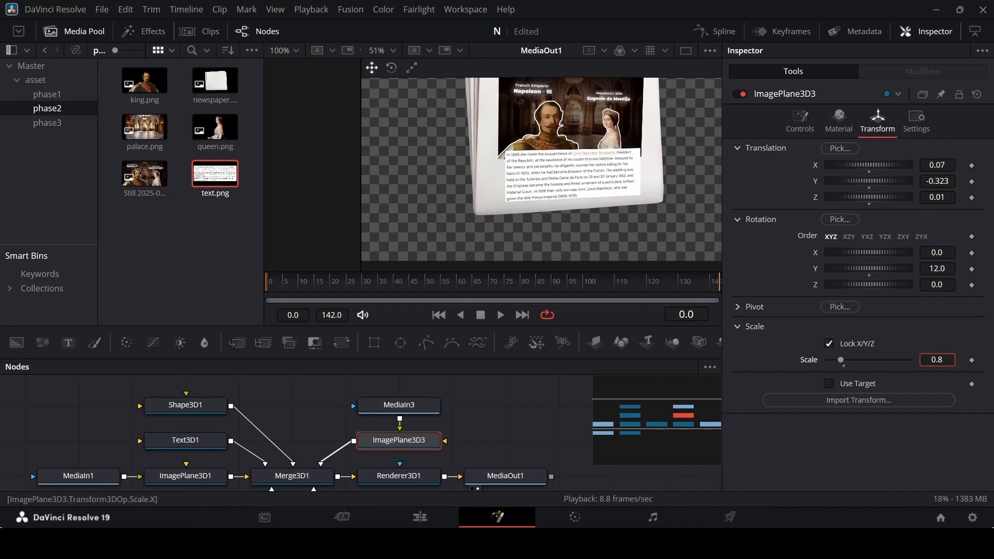
scroll(573, 201, "up", 3)
scroll(574, 205, "down", 2)
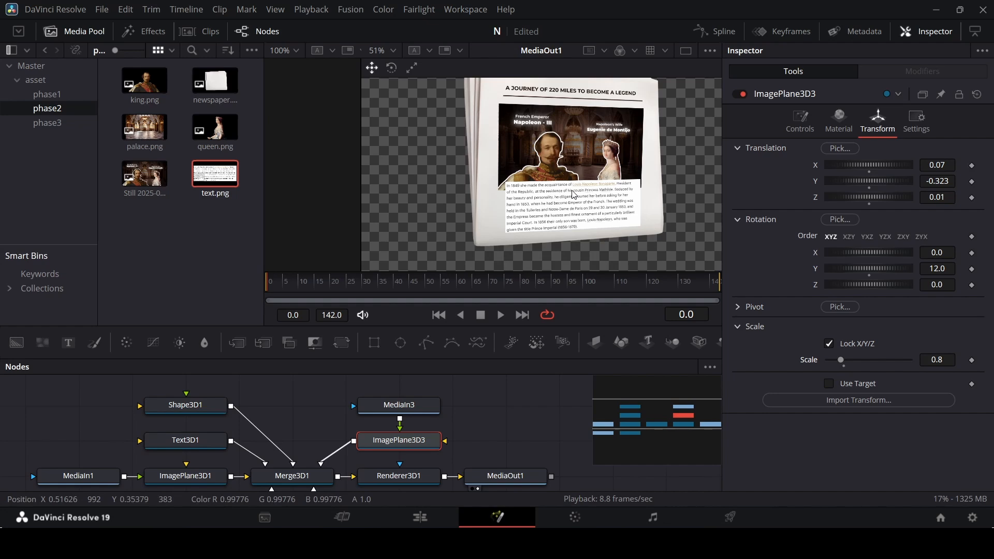
Shrink the ImagePlane3D1 photo to a scale of 0.765 and raise it to a Y translation of 0.052.
left_click(194, 476)
scroll(194, 476, "down", 1)
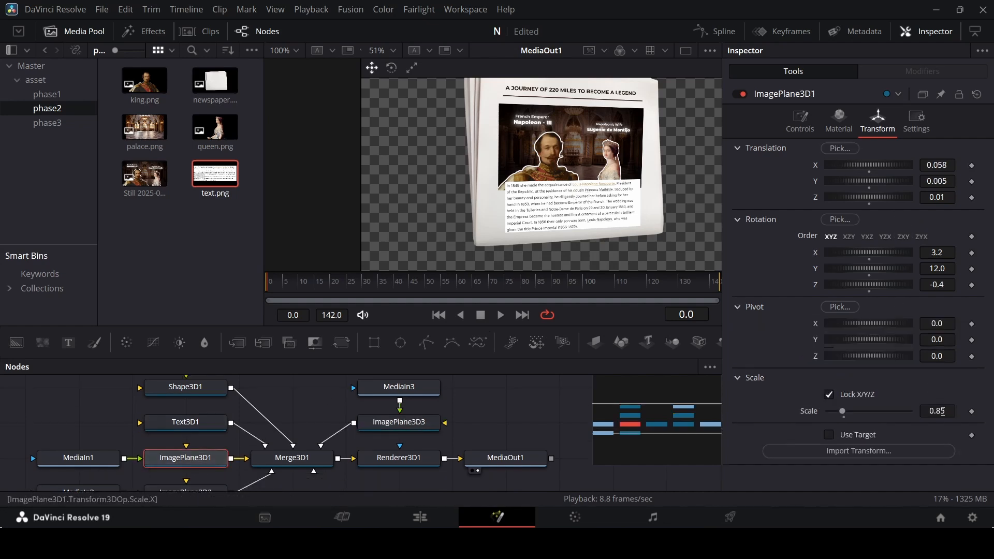
left_click_drag(937, 411, 905, 410)
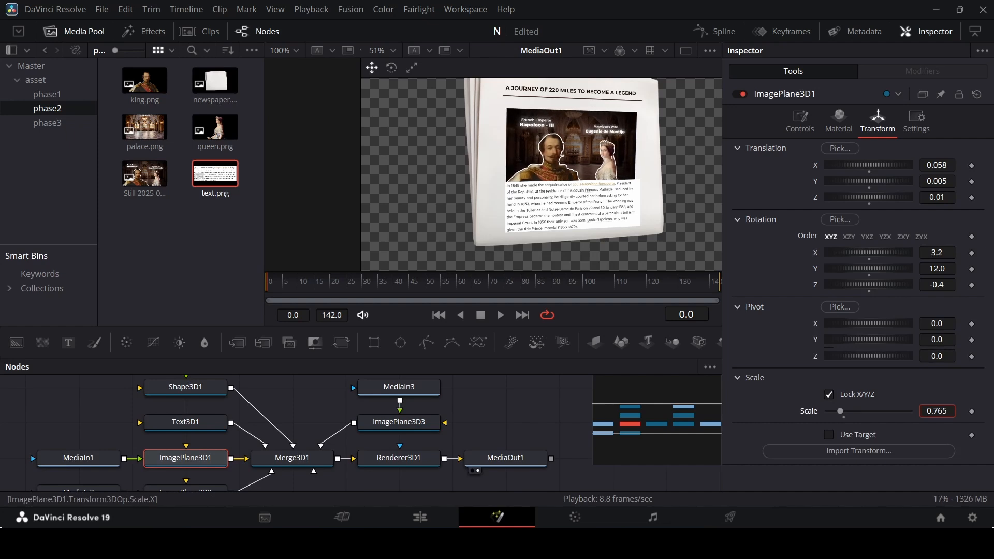
left_click_drag(937, 181, 953, 181)
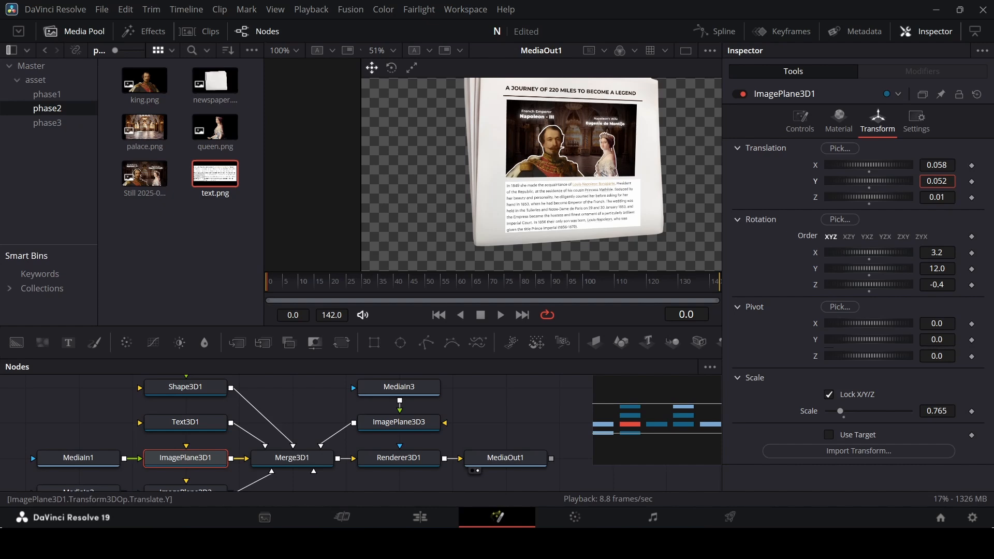
Blend the article text plane into the paper by setting its software blend mode to Darken.
left_click(429, 428)
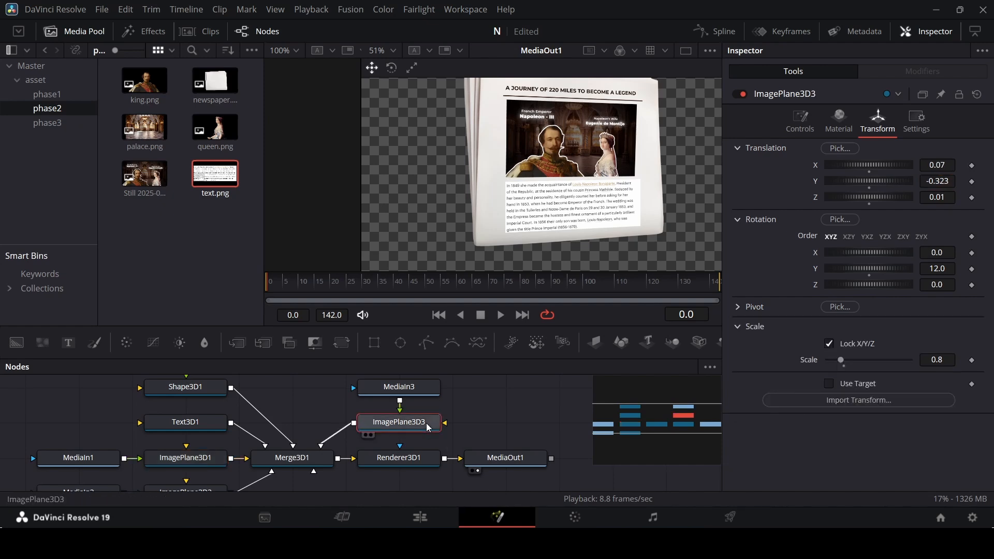
left_click(806, 125)
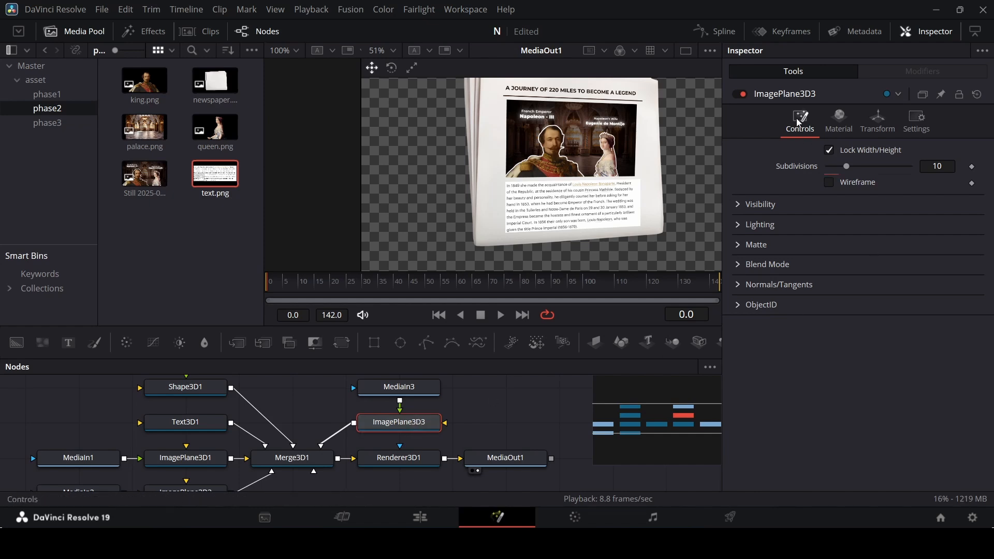
left_click(740, 266)
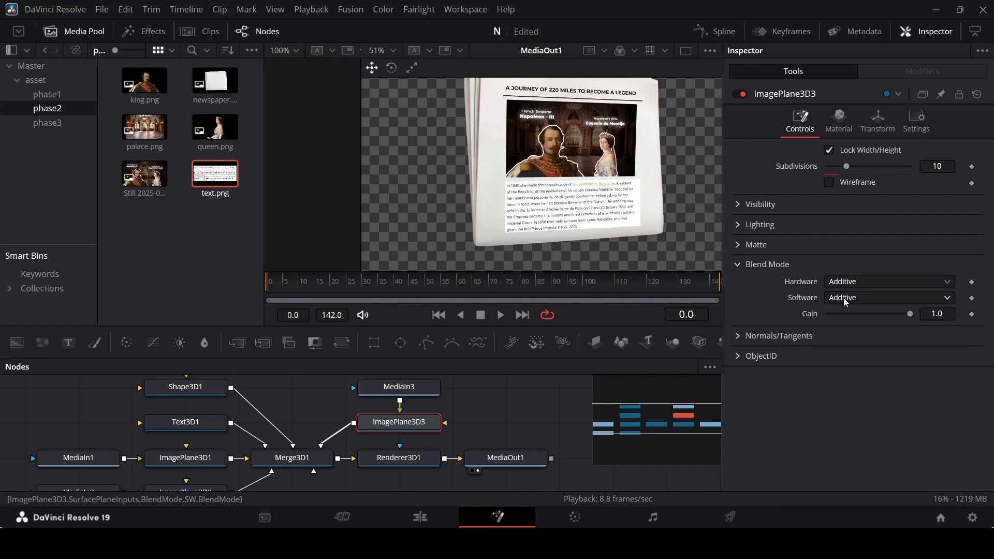
left_click(889, 298)
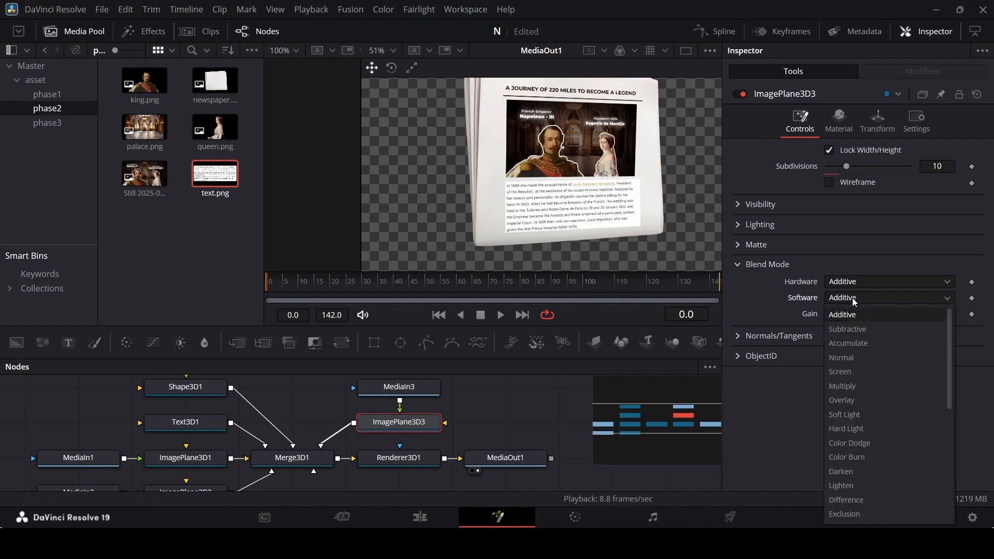
left_click(843, 470)
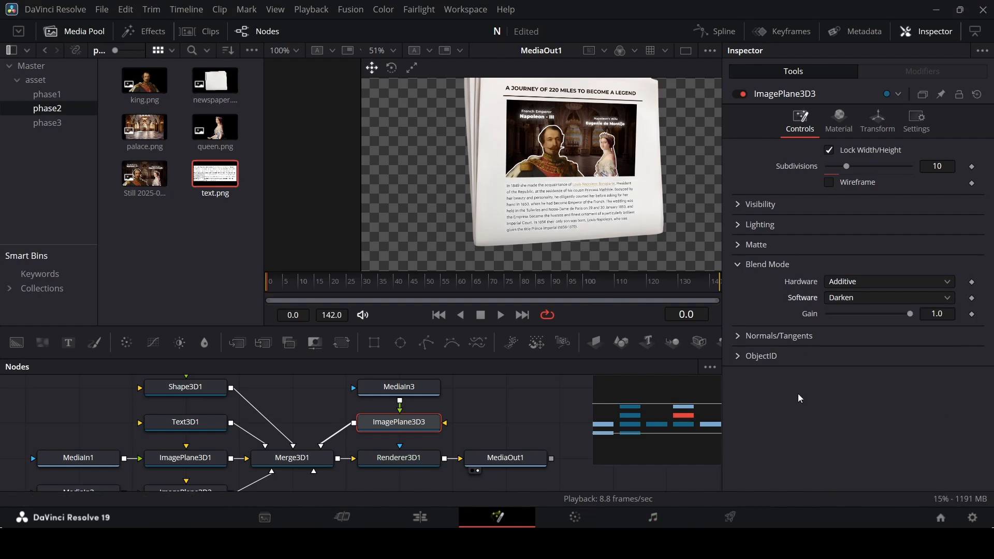
scroll(532, 194, "up", 2)
scroll(532, 194, "up", 2)
scroll(577, 210, "down", 3)
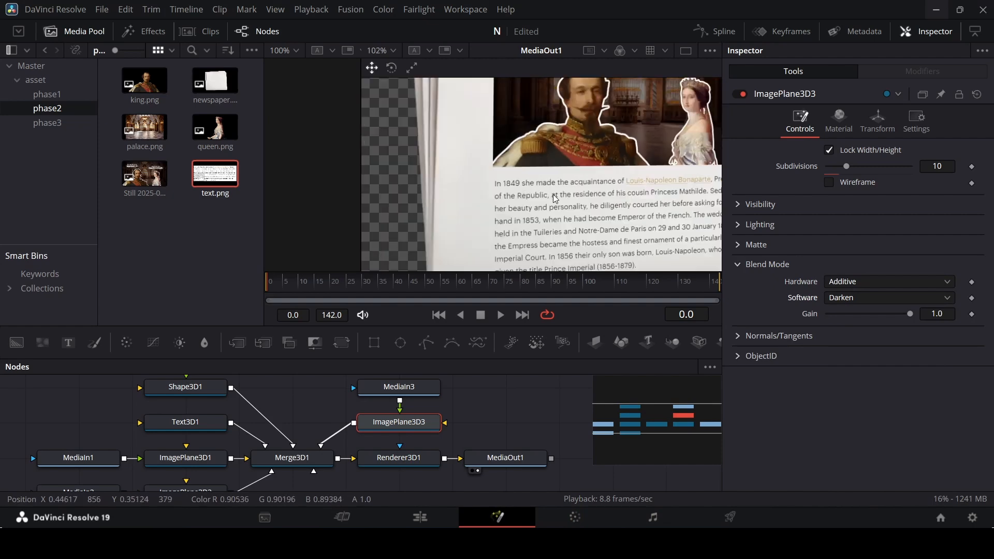
scroll(577, 210, "down", 1)
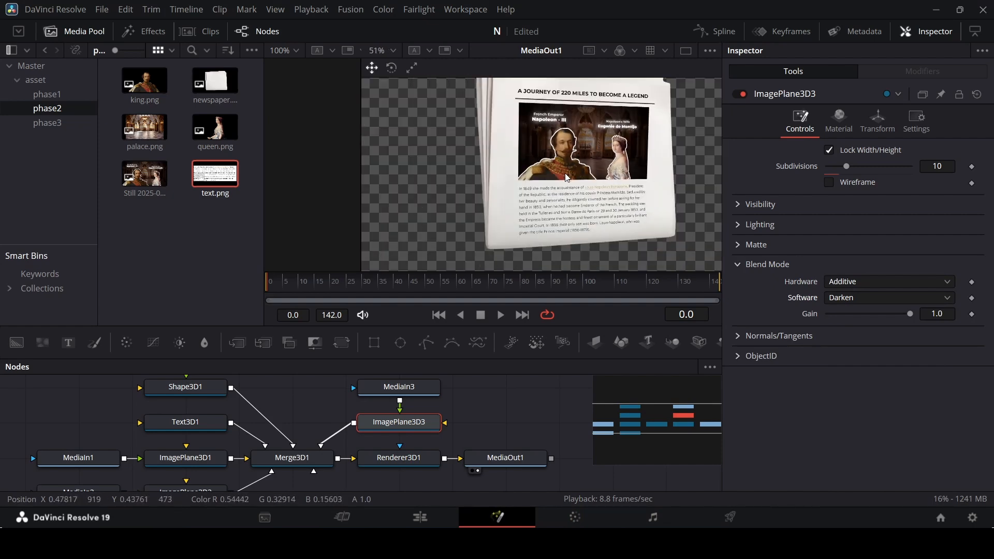
Make room after Merge3D1 by shifting Renderer3D1 and MediaOut1, and insert a Transform 3D node between Merge3D1 and the renderer.
left_click(380, 460)
left_click(505, 460, "ctrl")
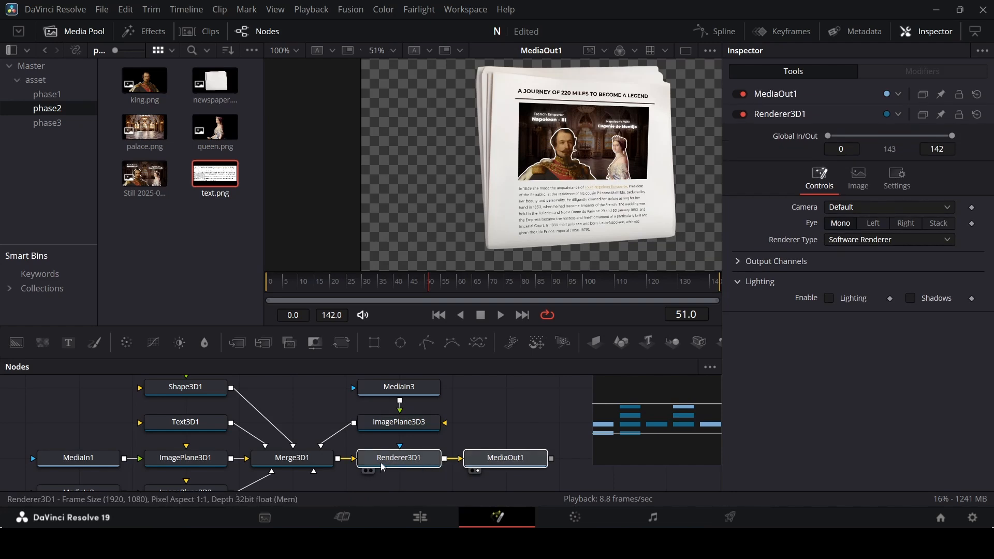
left_click_drag(381, 462, 487, 462)
left_click(298, 462)
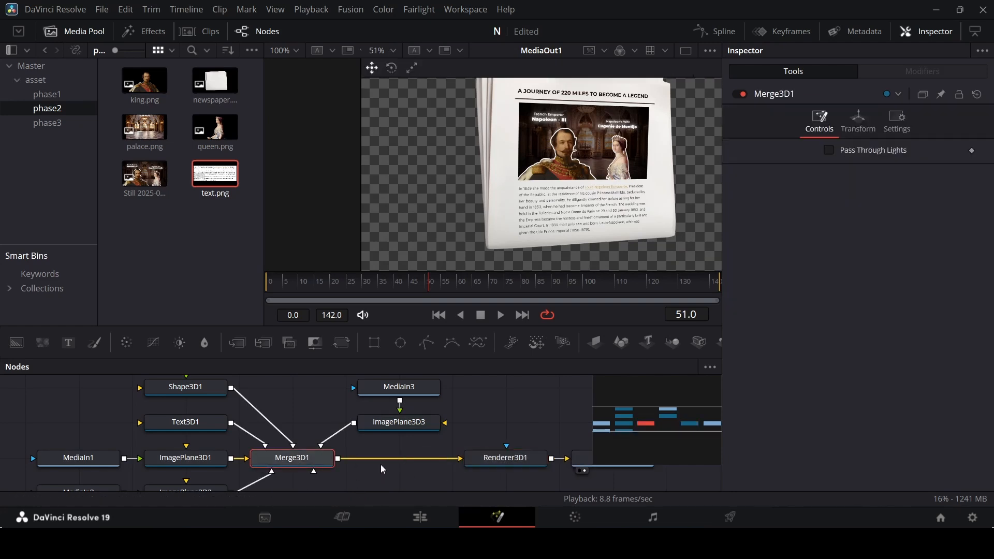
key("shift+space")
type("trans")
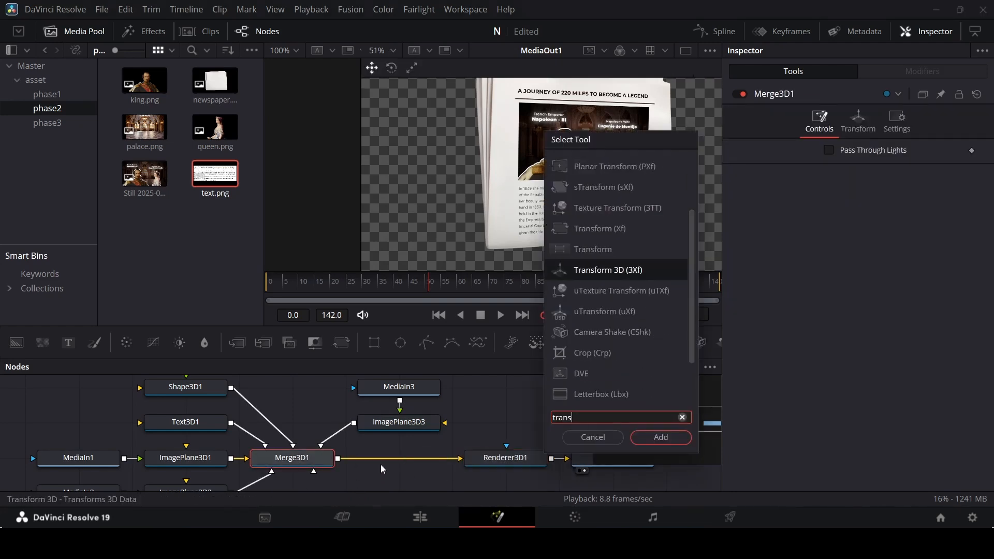
key("Return")
mouse_move(395, 462)
left_mouse_down()
mouse_move(402, 489)
mouse_move(402, 462)
left_mouse_up()
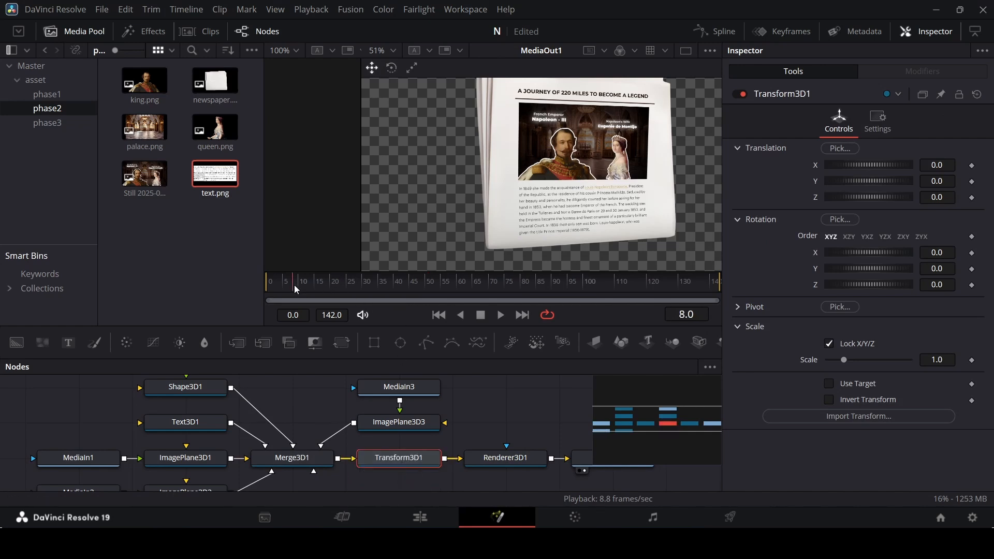
Keyframe the X, Y and Z translation and rotation of Transform3D1 at frame 10.
left_click(973, 166)
left_click(972, 182)
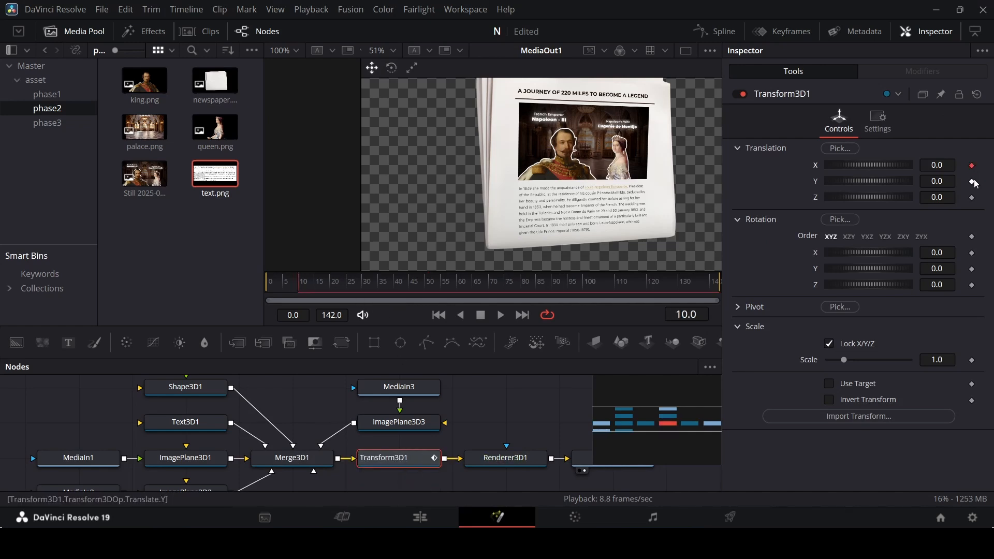
left_click(973, 197)
left_click(973, 254)
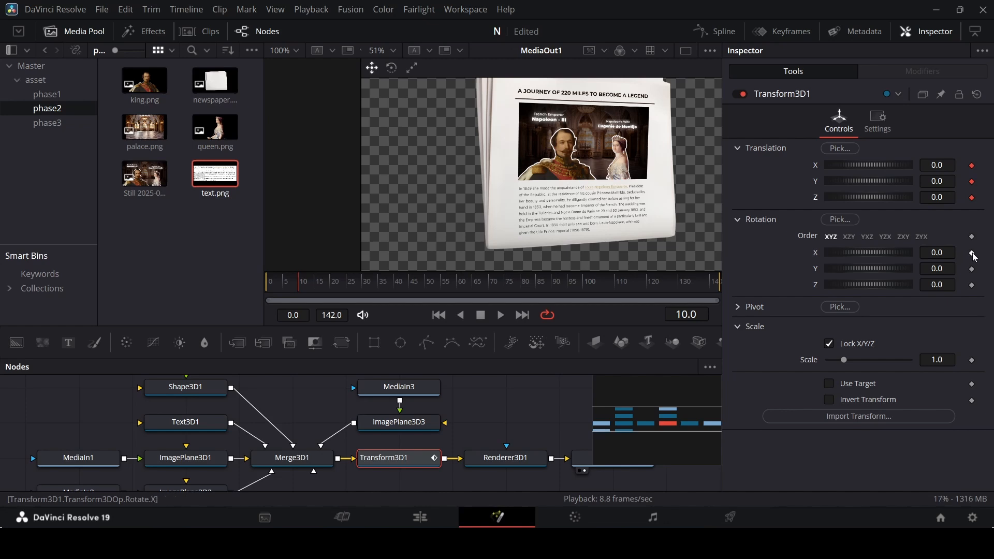
left_click(973, 270)
left_click(973, 286)
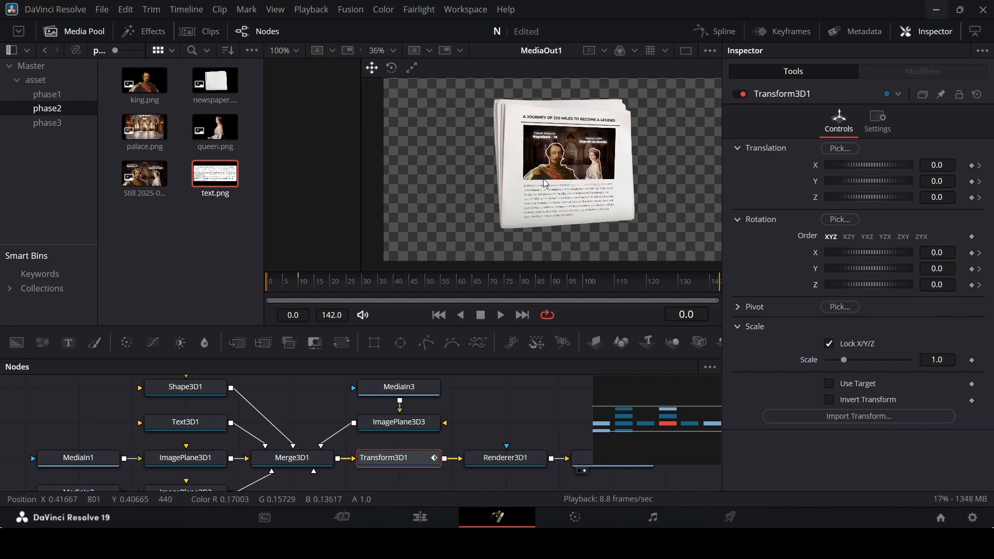
At frame 0, bring the newspaper closer with a Z translation of 1.44 and turn it to a Y rotation of -12.6.
scroll(564, 180, "down", 2)
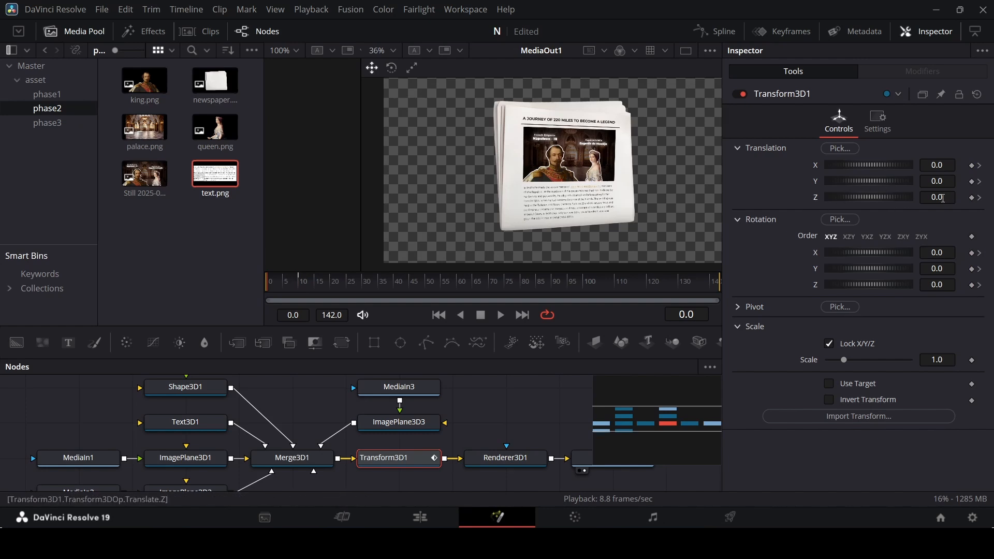
left_click_drag(943, 199, 981, 198)
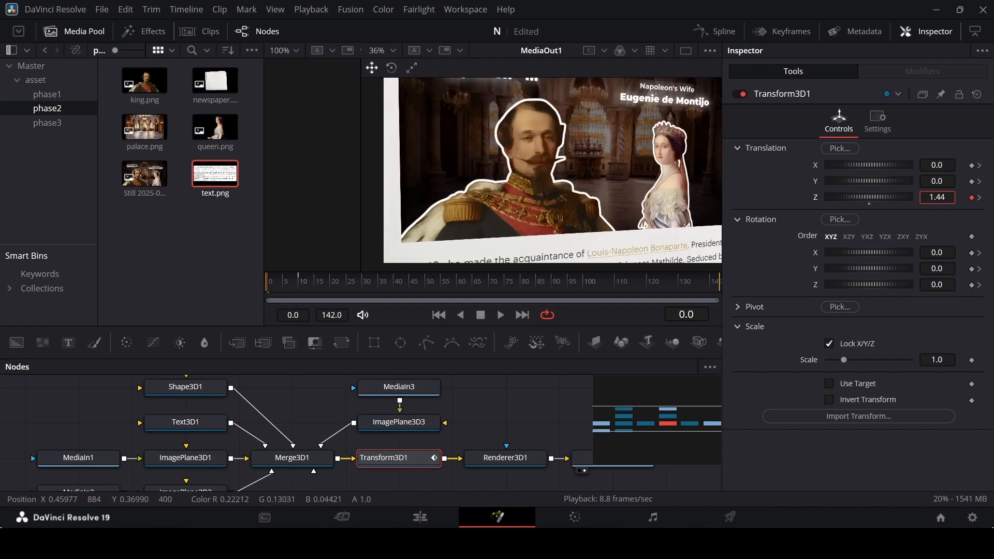
left_click_drag(942, 270, 914, 270)
scroll(587, 185, "down", 3)
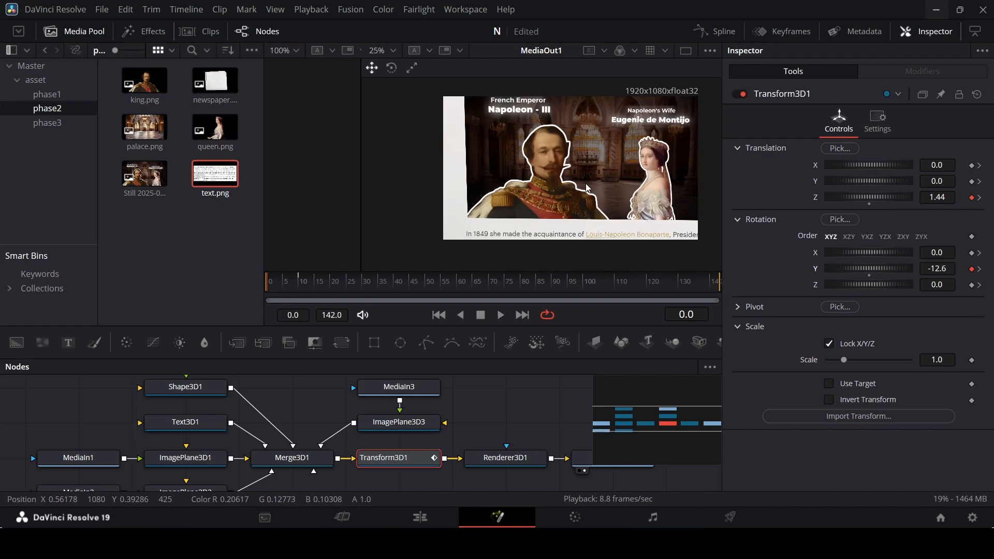
scroll(587, 186, "up", 1)
Align the photo with the frame at frame 0 using translation X -0.058, Y -0.059 and rotation X -2.5, Z 0.7.
left_click_drag(922, 166, 900, 167)
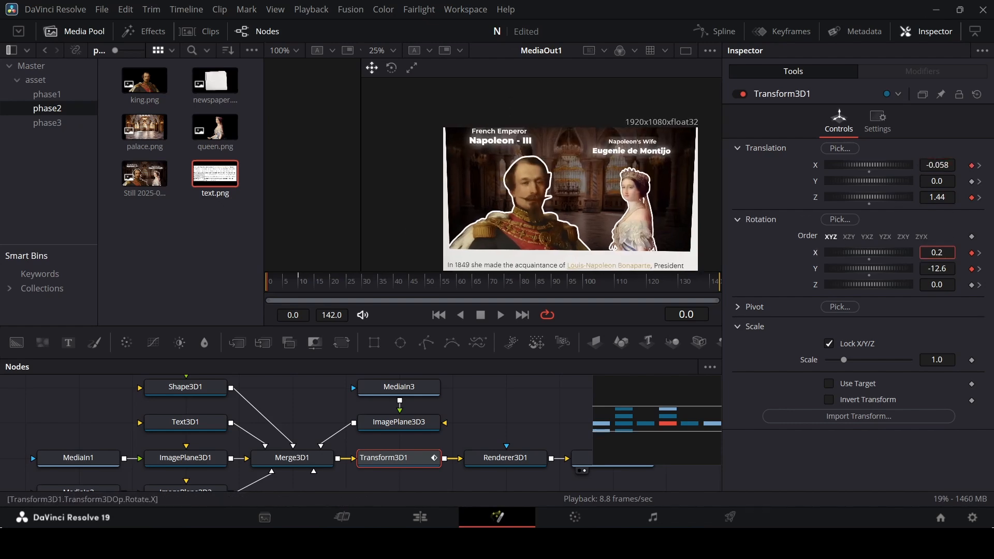
left_click_drag(938, 253, 925, 252)
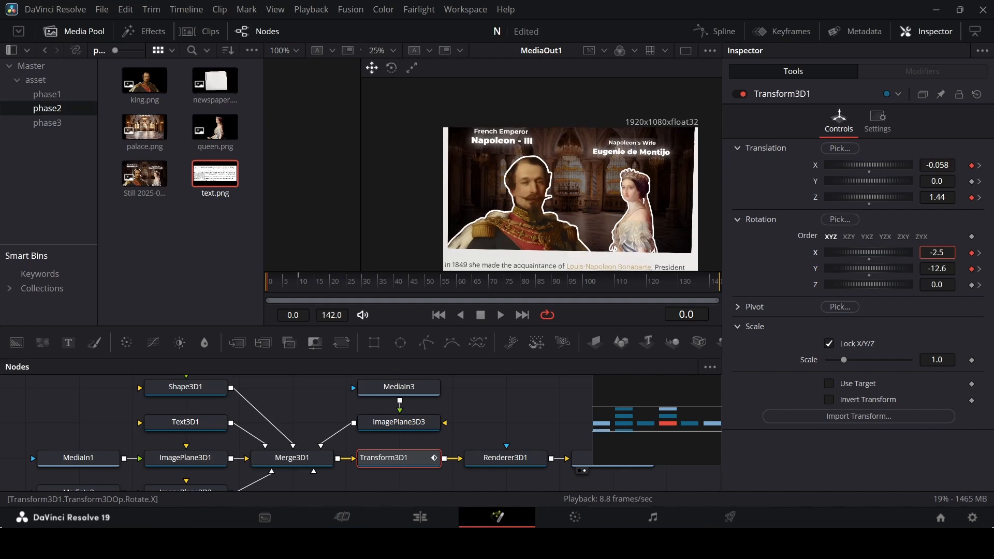
left_click_drag(936, 181, 917, 181)
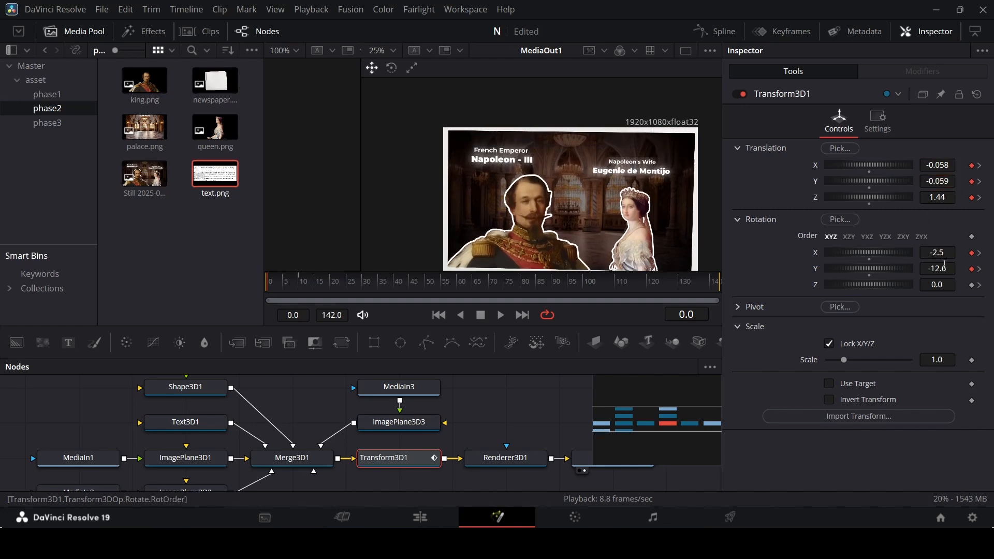
left_click_drag(937, 285, 942, 284)
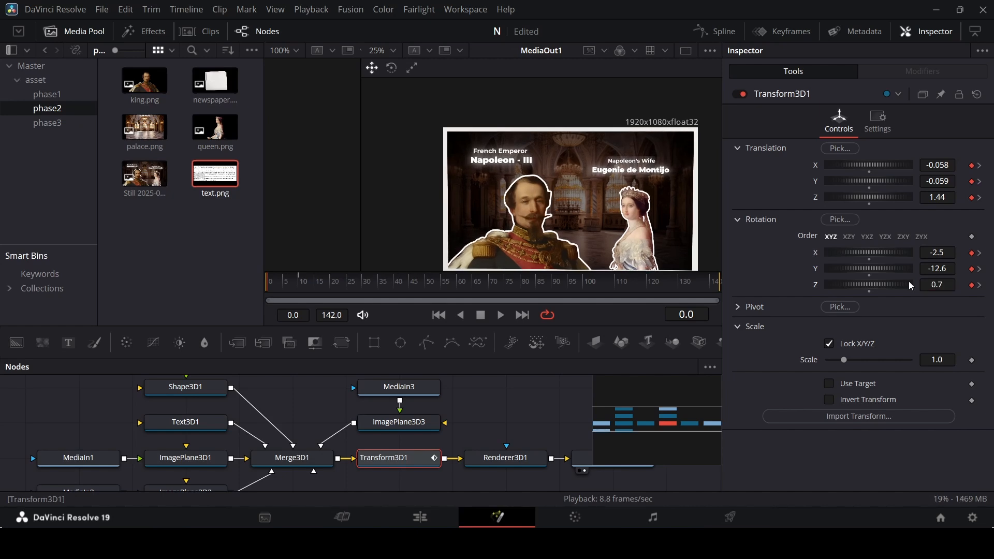
Fine-tune the Y and Z translation and X and Z rotation at frame 0 until the photo fills the frame without white edges.
scroll(663, 202, "down", 1)
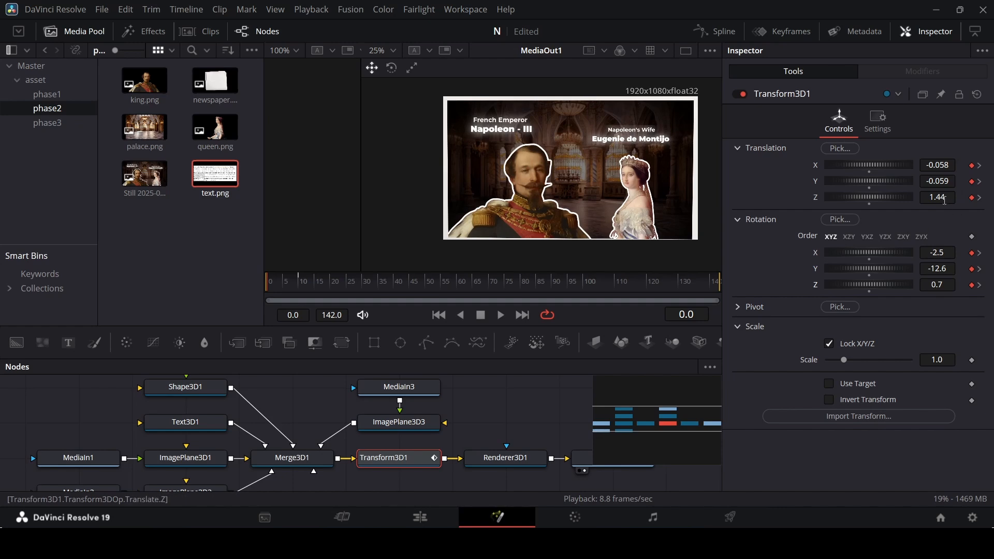
left_click_drag(943, 200, 943, 199)
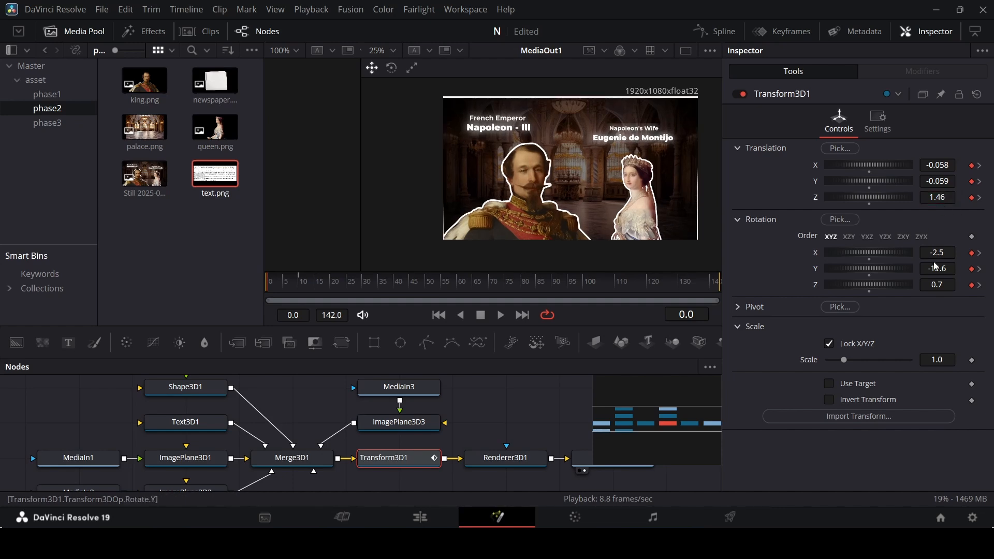
left_click_drag(938, 252, 929, 252)
left_click_drag(938, 181, 944, 182)
left_click_drag(937, 285, 942, 285)
left_click_drag(939, 197, 940, 197)
Move the MediaIn1 node farther away from ImagePlane3D1 to open space between them.
left_click(93, 460)
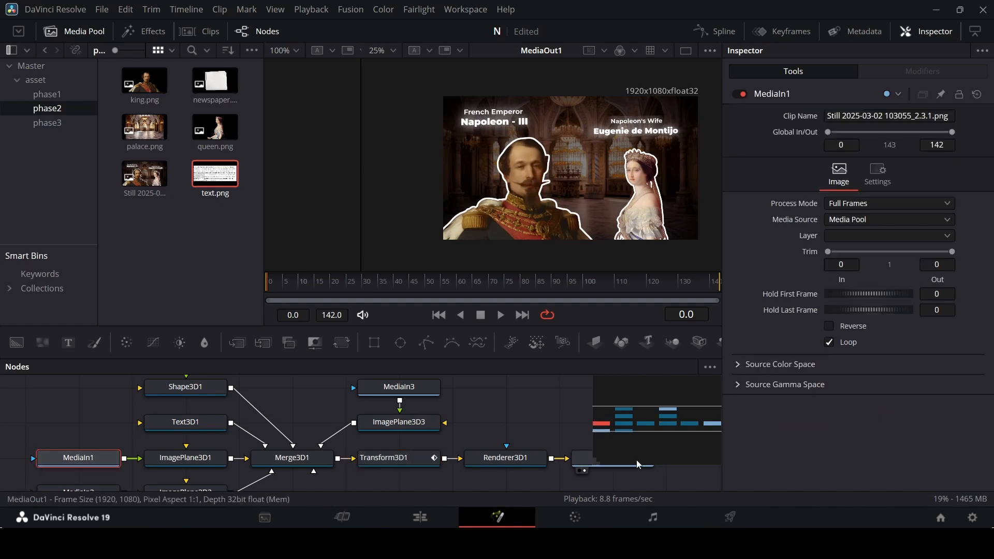
left_click_drag(636, 460, 627, 430)
left_click_drag(276, 434, 169, 434)
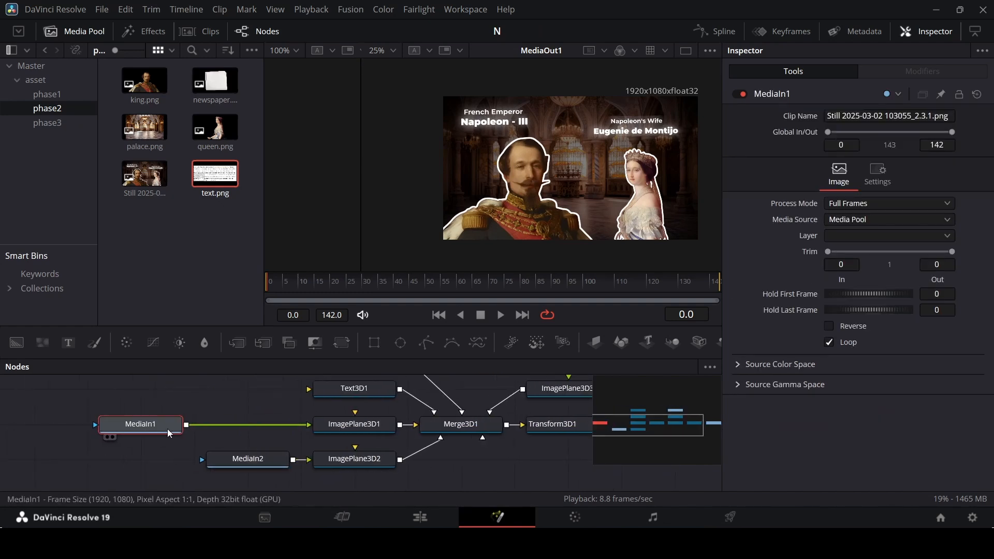
Insert a Color Corrector between MediaIn1 and ImagePlane3D1 and set its saturation to 0.0 to make the photo black and white.
key("1")
key("1")
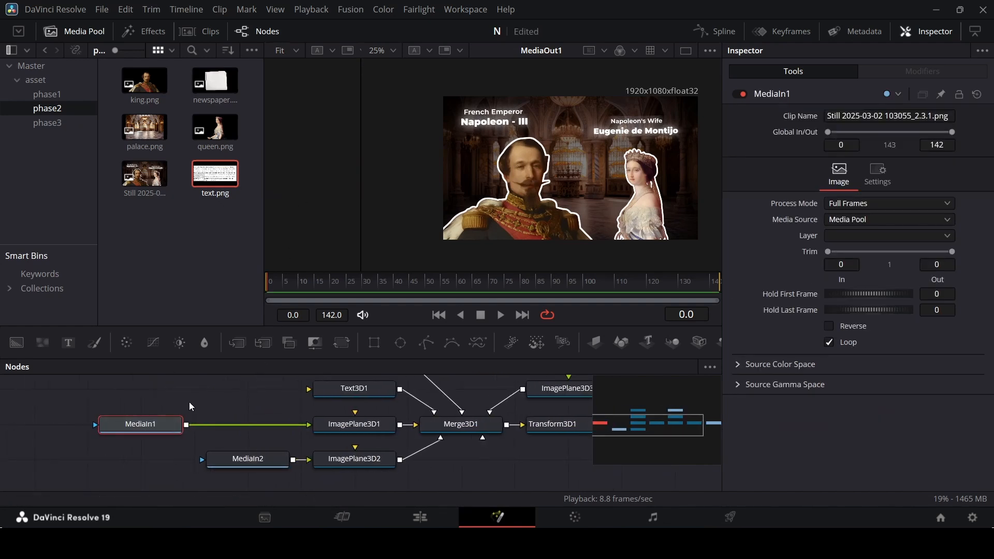
left_click(125, 345)
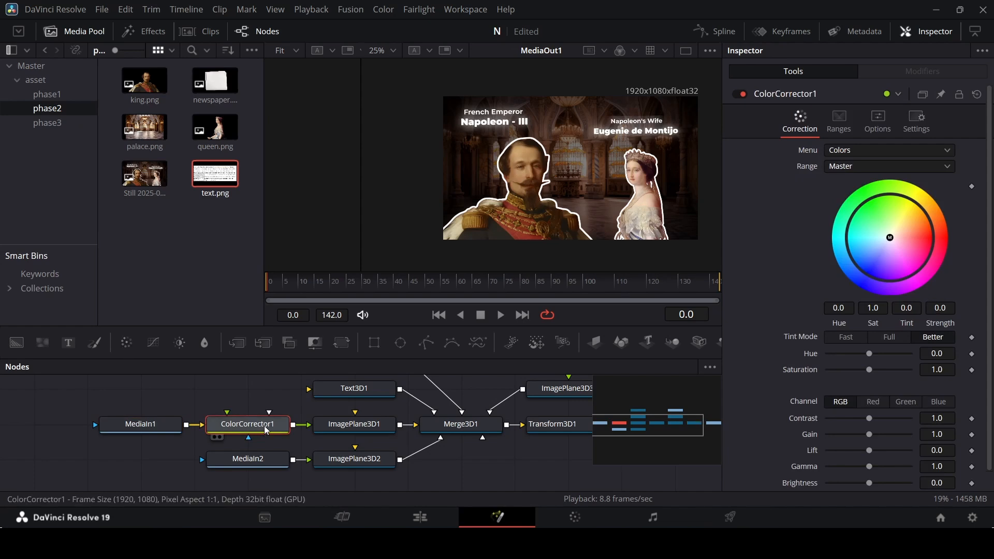
left_click_drag(870, 370, 768, 382)
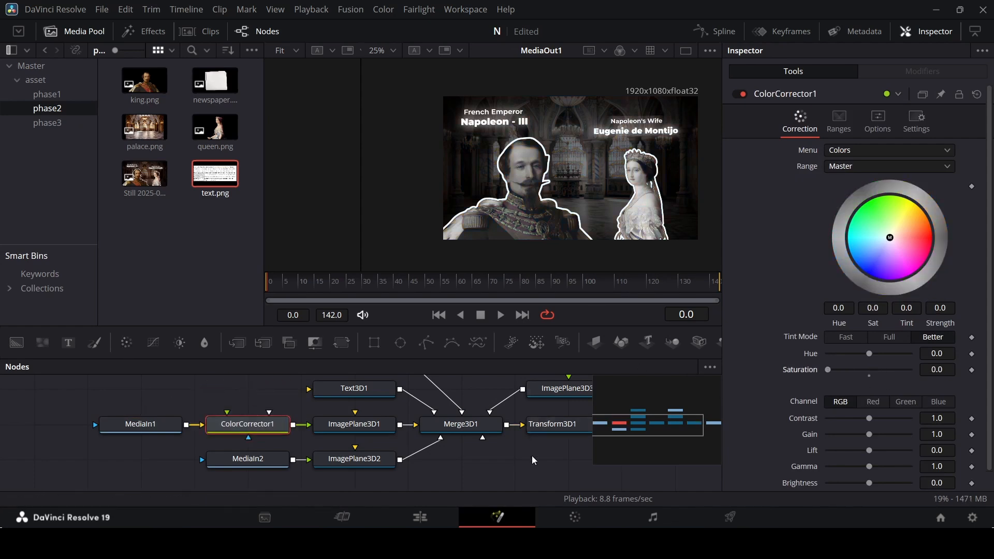
Keyframe the translation and rotation X, Y and Z of Transform3D1 at frame 40 with their values kept at 0.0.
mouse_move(284, 290)
left_mouse_down()
mouse_move(303, 288)
mouse_move(248, 291)
mouse_move(341, 293)
mouse_move(304, 288)
left_mouse_up()
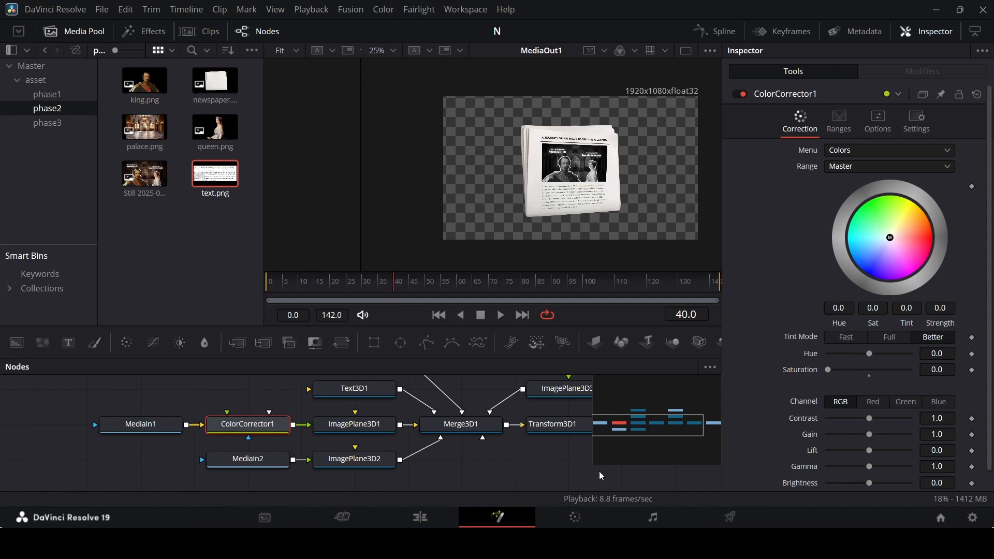
left_click(569, 428)
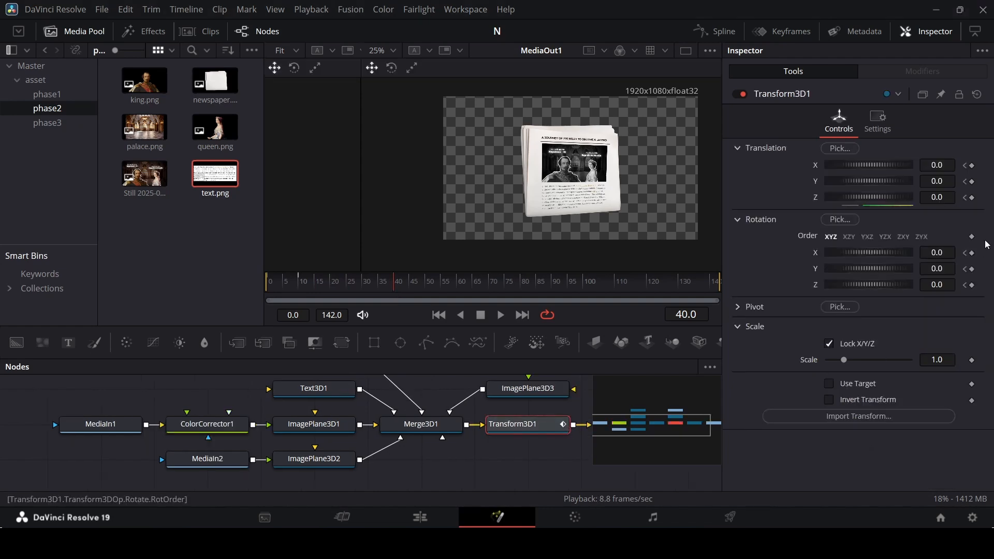
left_click(973, 198)
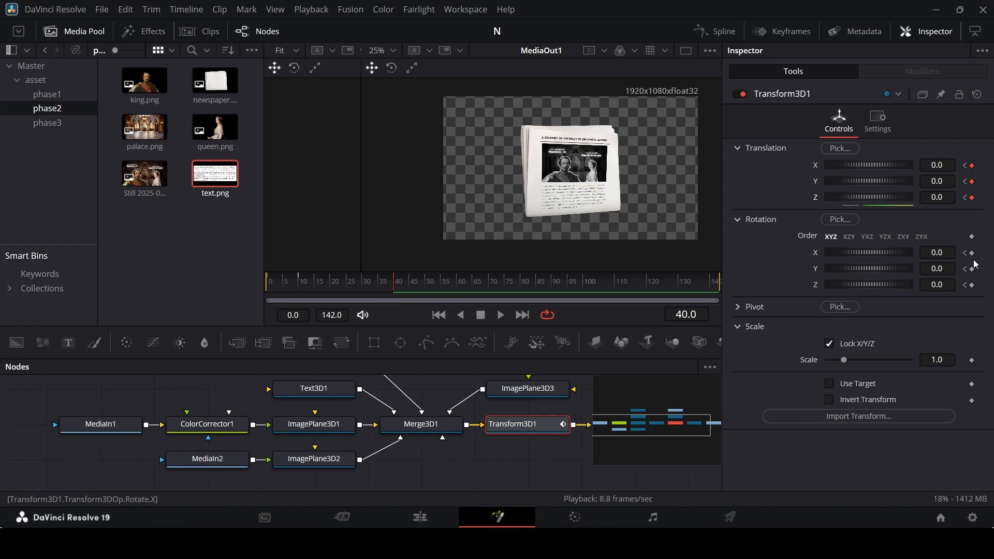
left_click(974, 286)
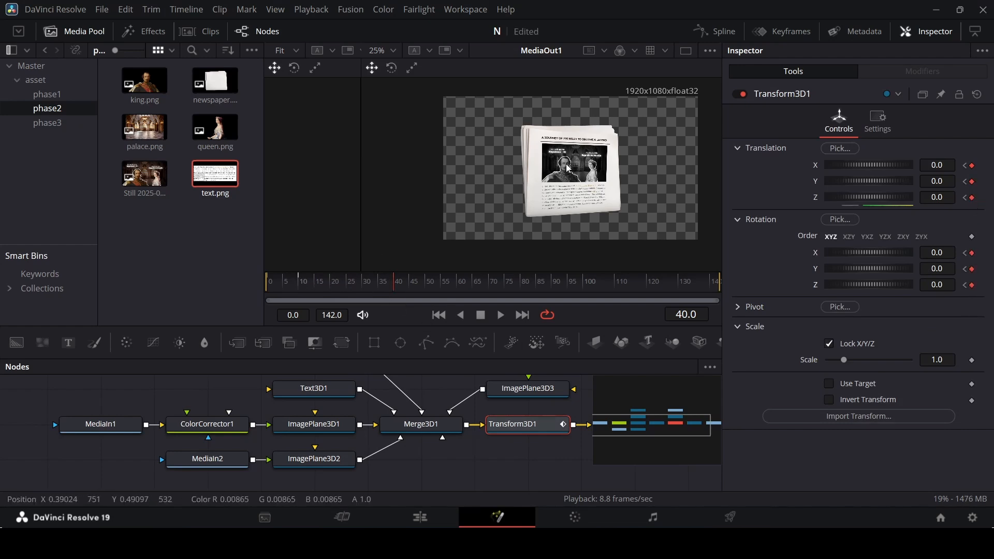
Fade in the Text3D1 headline by keyframing its shading opacity at 1.0 on frame 30 and 0.0 on frame 10.
scroll(568, 155, "up", 5)
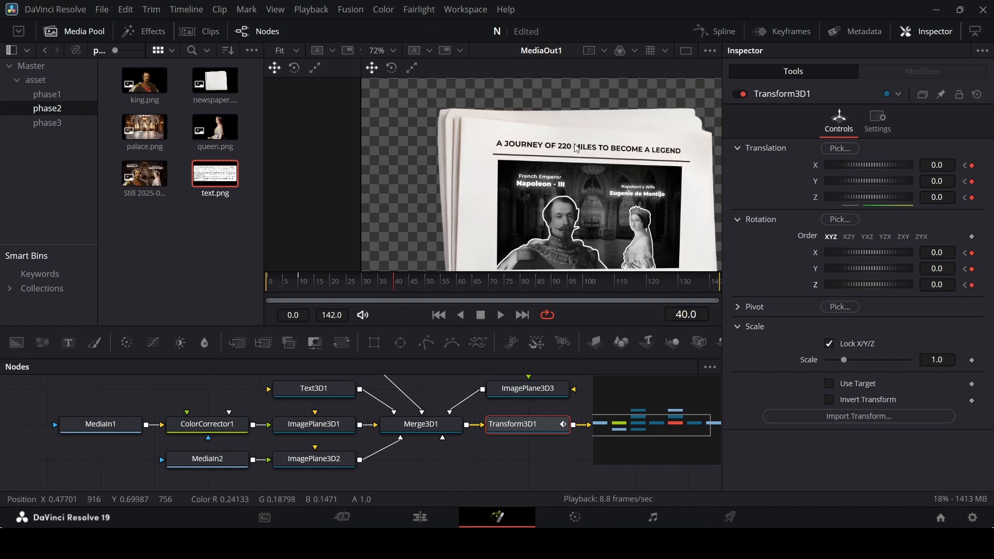
scroll(597, 150, "up", 2)
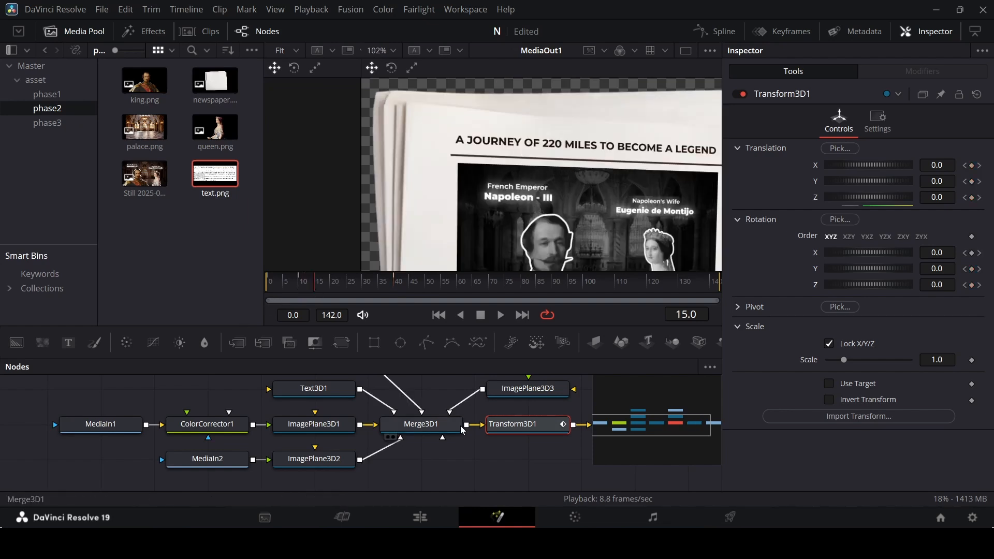
scroll(463, 430, "up", 2)
left_click(310, 426)
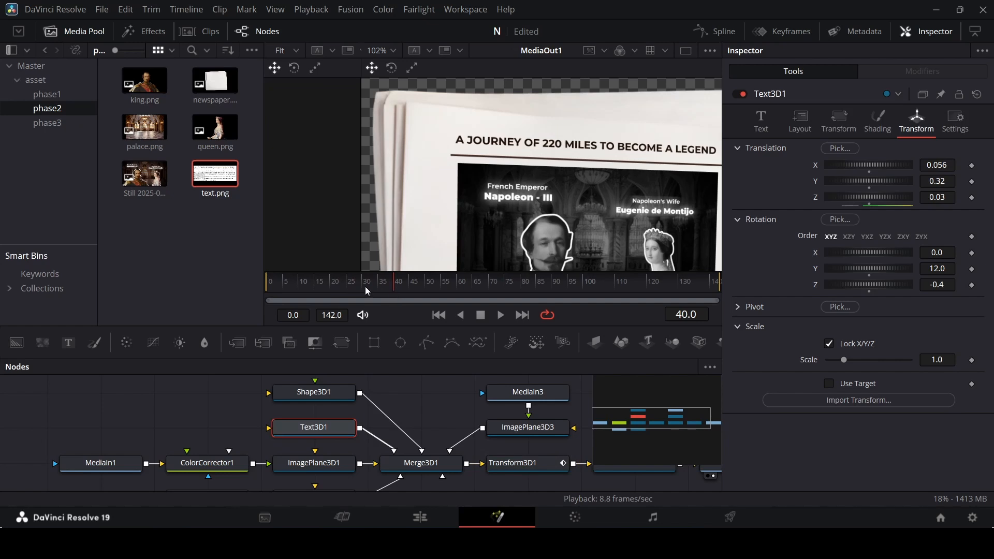
left_click(880, 122)
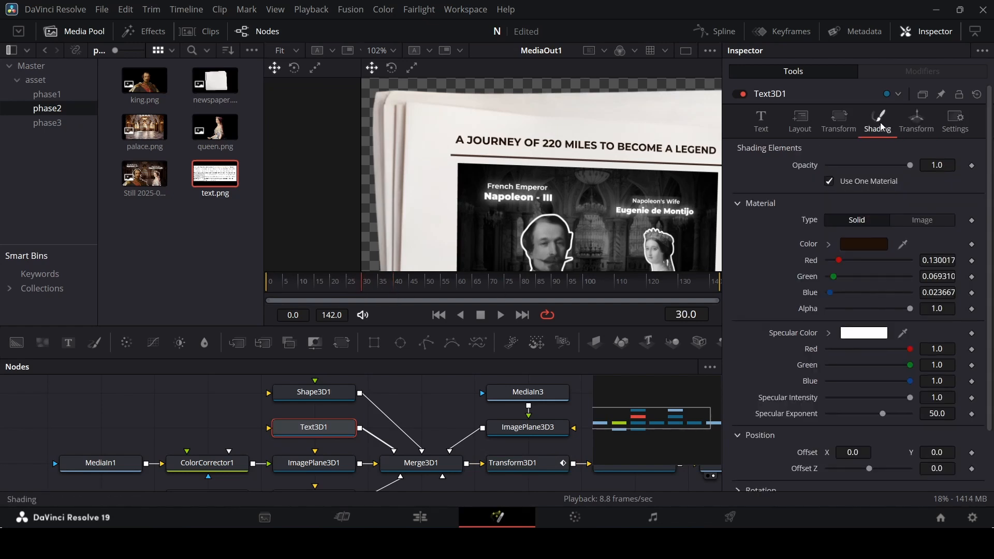
left_click(972, 166)
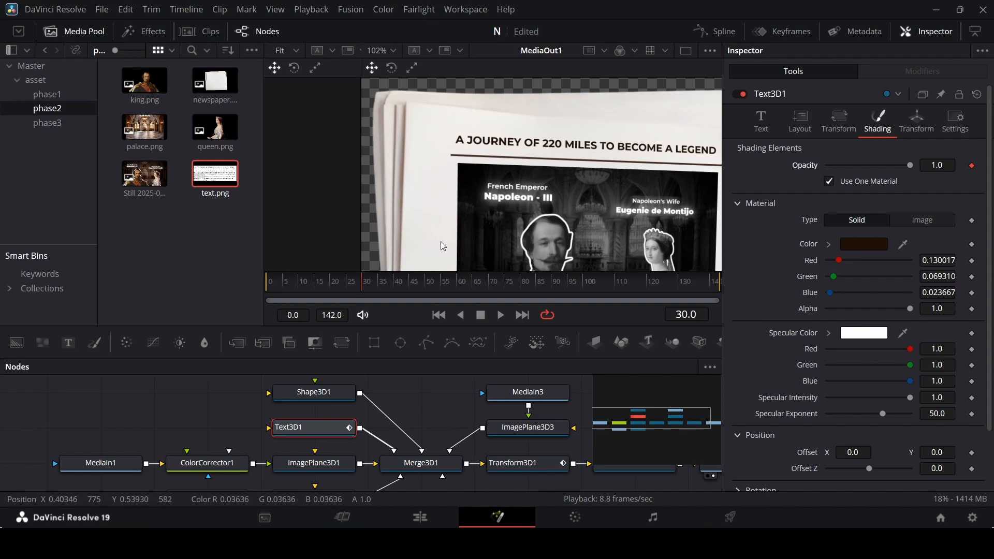
left_click(296, 285)
left_click_drag(297, 293, 302, 293)
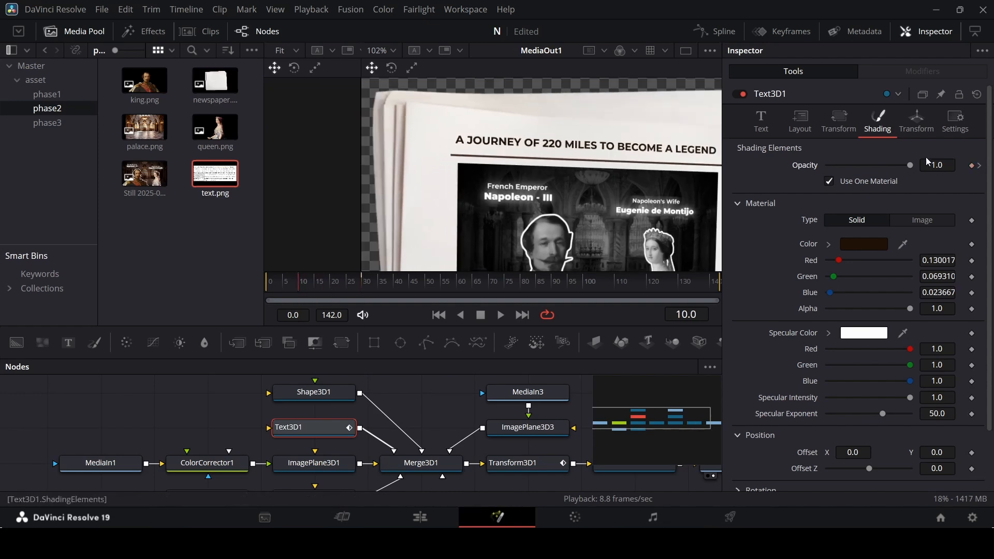
left_click_drag(910, 166, 760, 174)
Animate the headline's Write On end from 0.0 at frame 10 to 1.0 at frame 35 and play back the reveal.
left_click(761, 122)
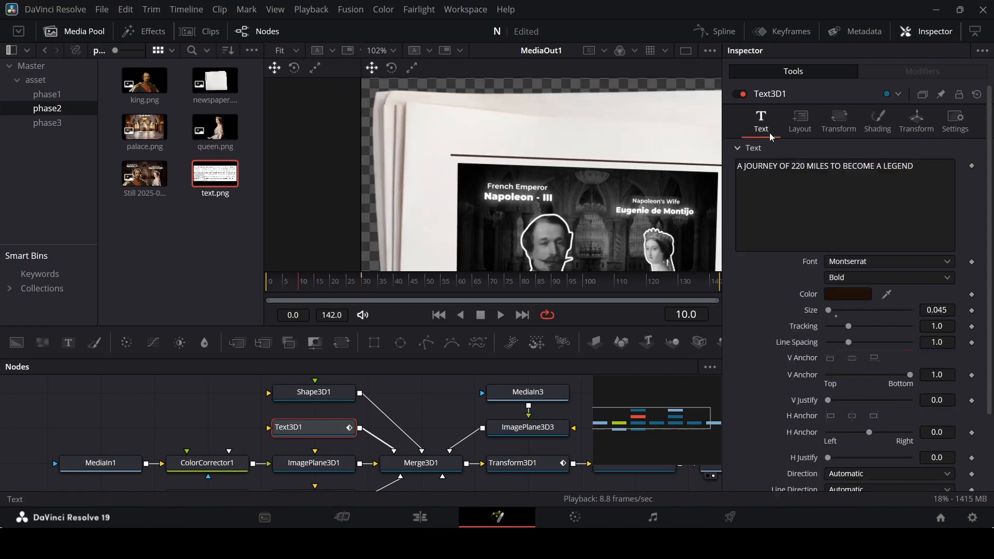
scroll(736, 359, "down", 3)
left_click_drag(311, 284, 381, 299)
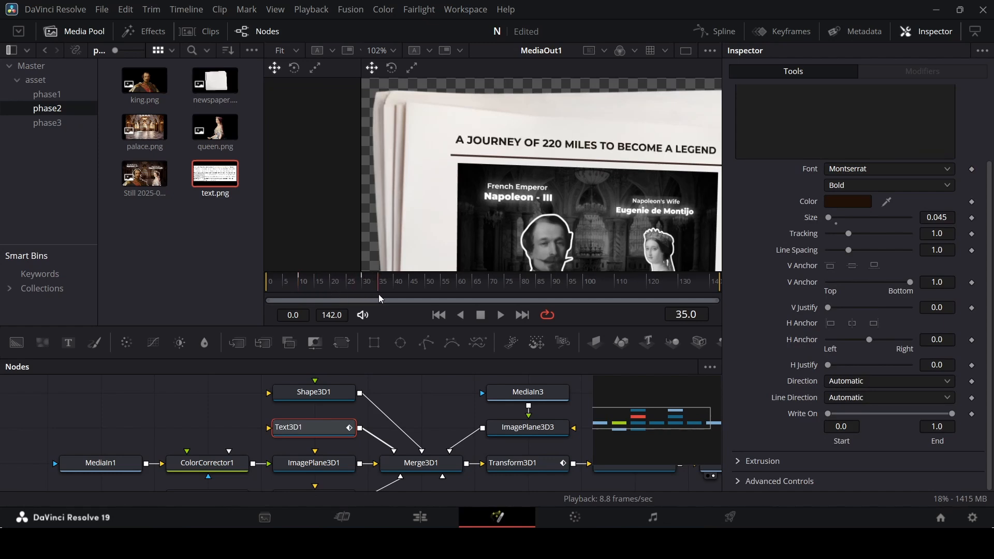
left_click(972, 415)
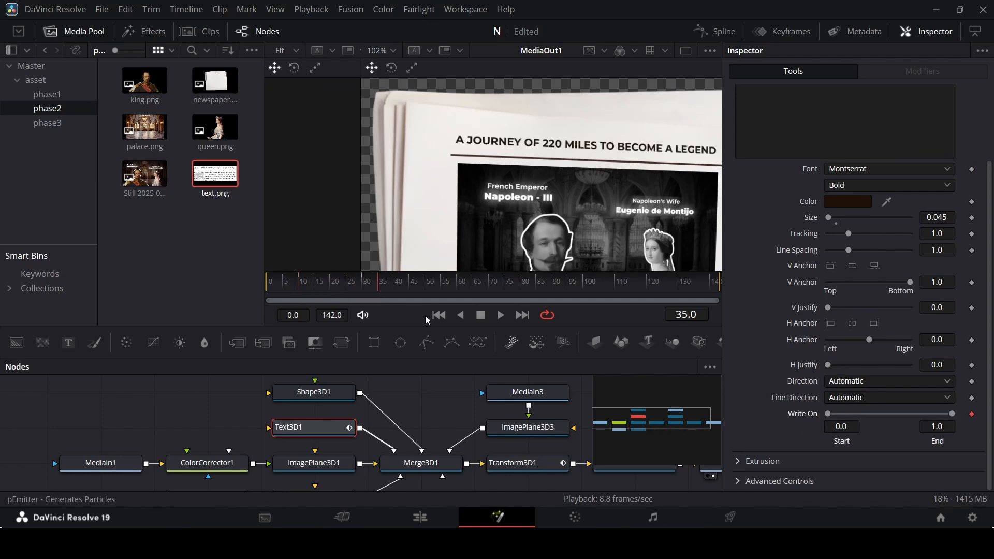
left_click_drag(318, 281, 299, 286)
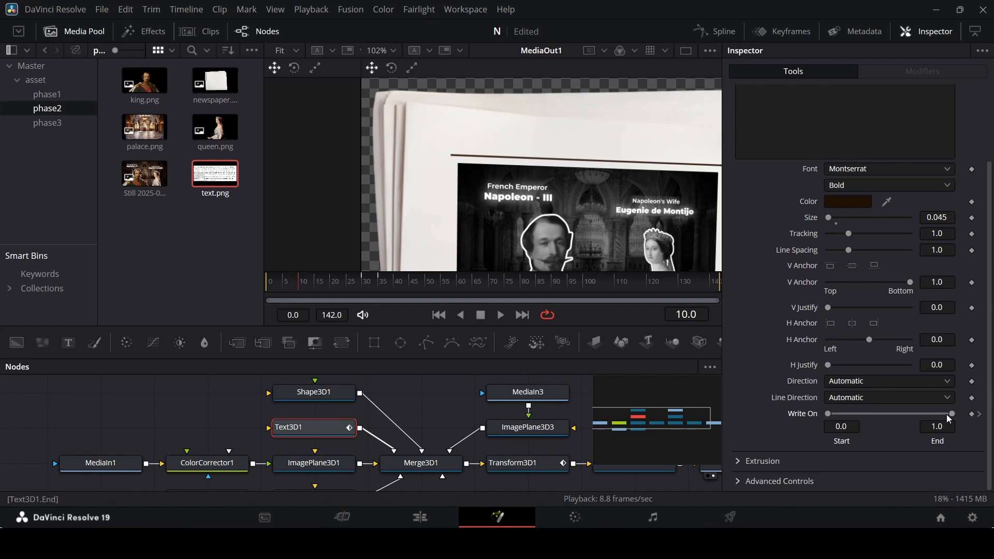
left_click_drag(910, 421, 852, 419)
left_click(431, 415)
key("space")
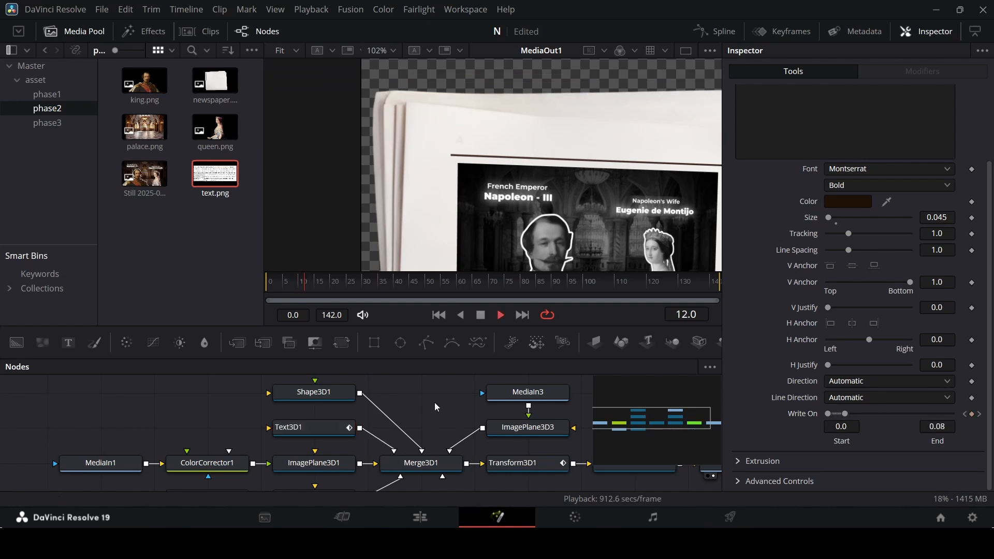
key("space")
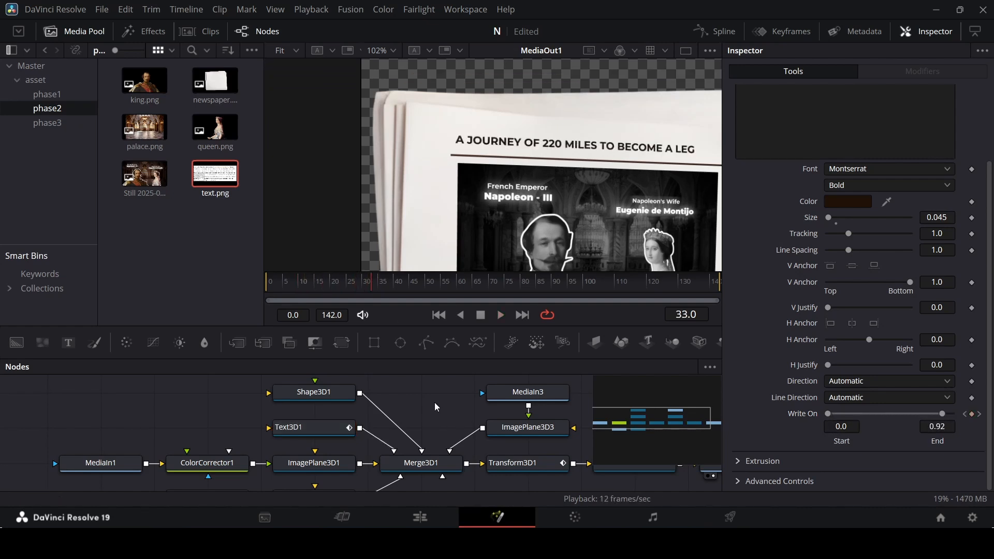
Animate the width of the Shape3D1 line below the headline, with keyframes of 0.82 at frame 40 and 0.0 at frame 10.
left_click(337, 397)
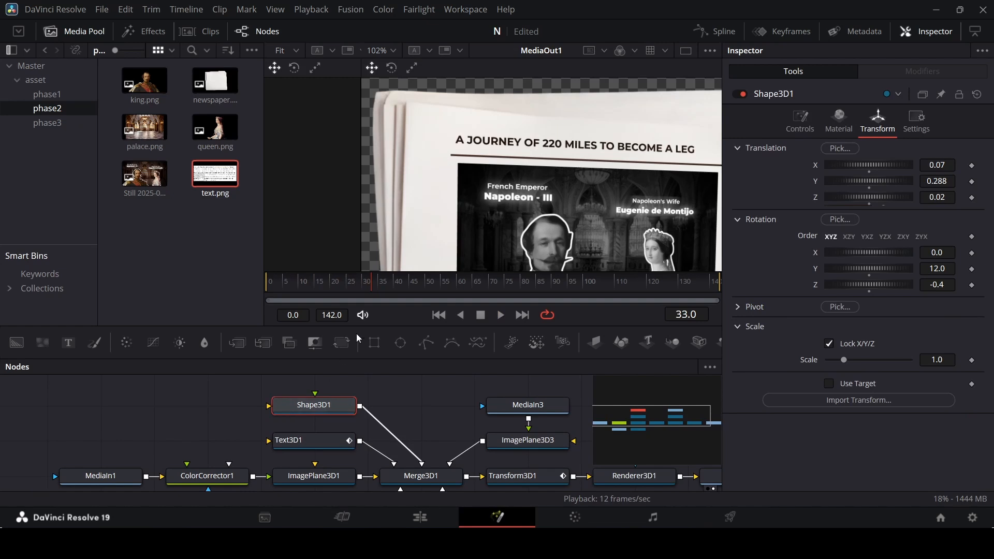
left_click_drag(365, 292, 393, 295)
left_click(800, 121)
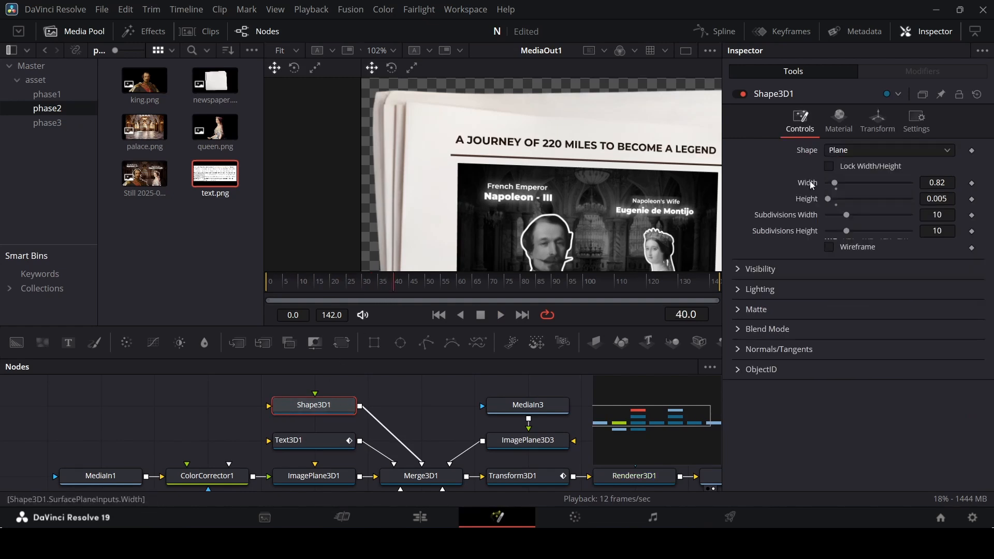
left_click(972, 183)
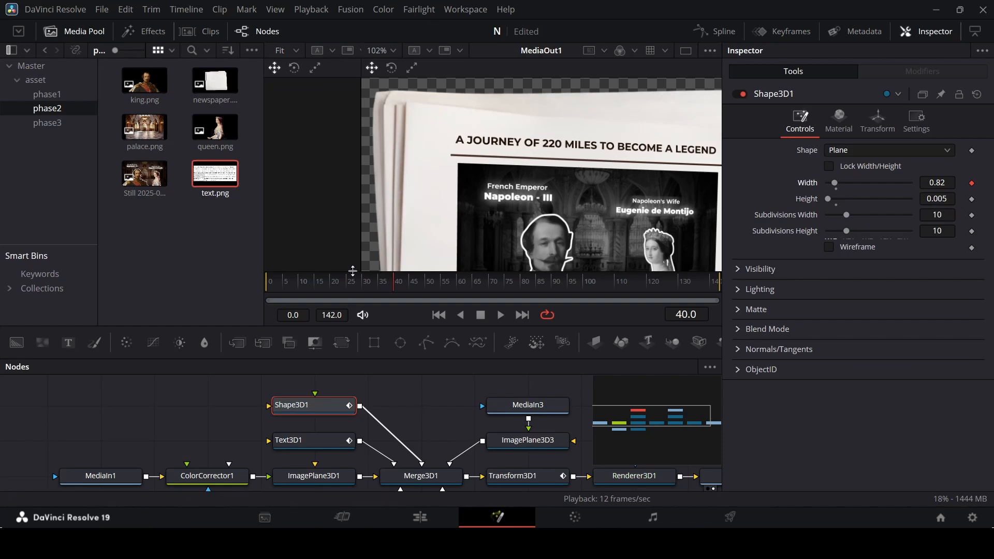
left_click(305, 289)
left_click_drag(305, 287, 300, 290)
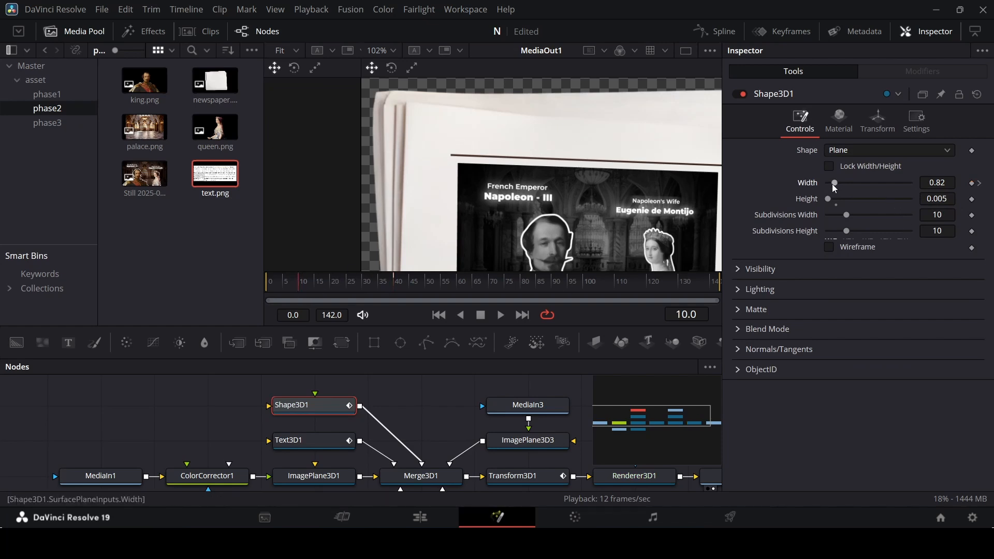
left_click_drag(834, 185, 789, 200)
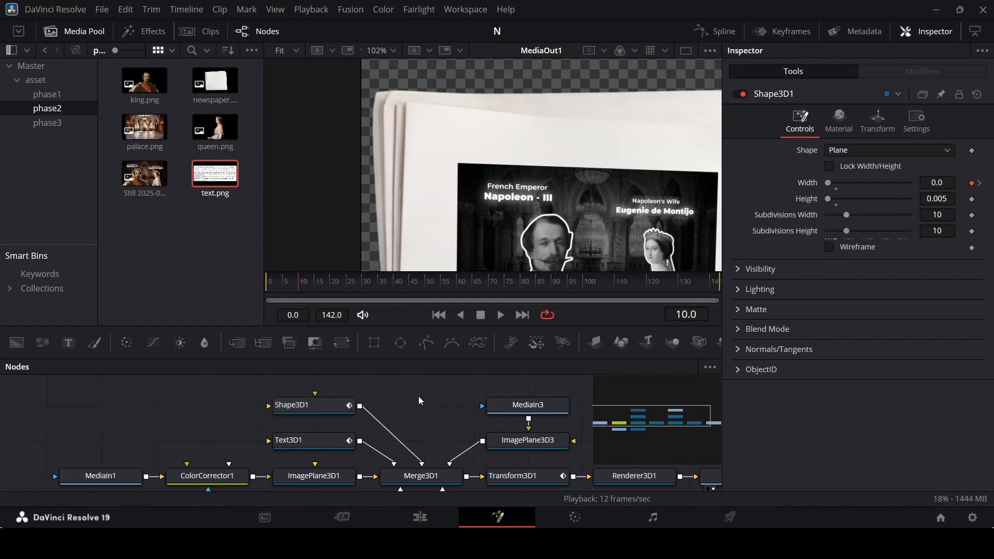
Play the newspaper animation from frame 0 to check the pull-back together with the headline and line reveal.
left_click_drag(334, 294, 255, 284)
scroll(531, 216, "down", 5)
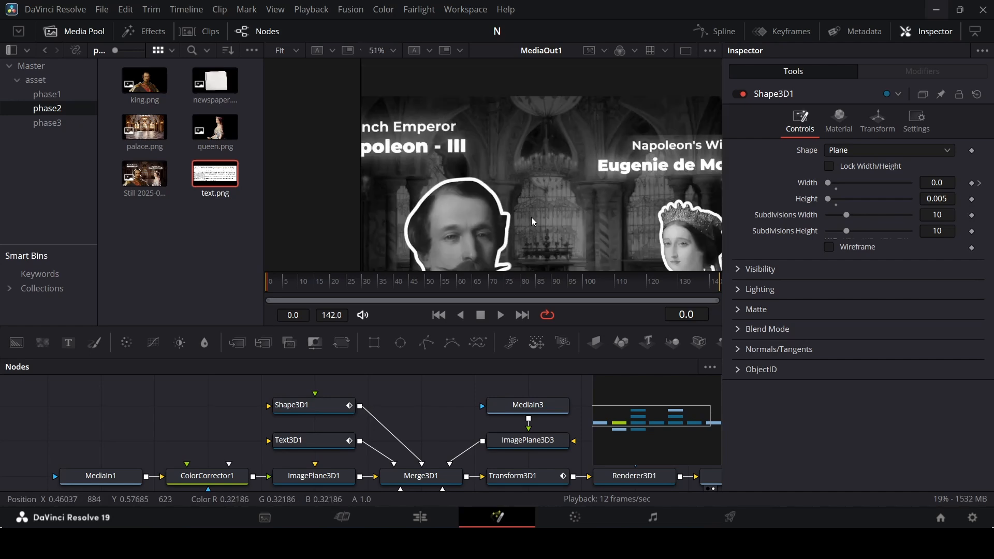
key("space")
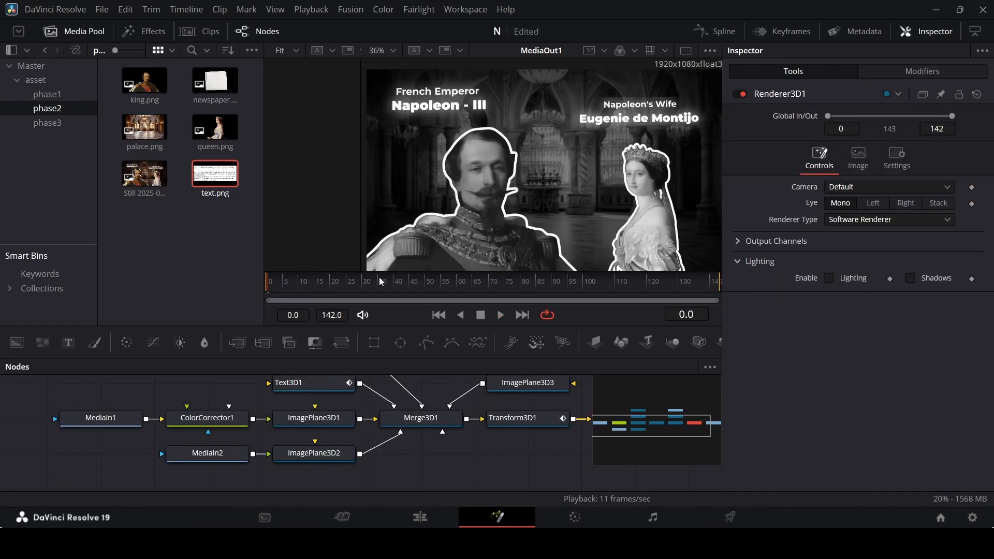
At frame 50, bring the newspaper closer on Transform3D1 with a Z translation of 0.71 and a Y translation of 0.059.
left_click_drag(381, 283, 393, 286)
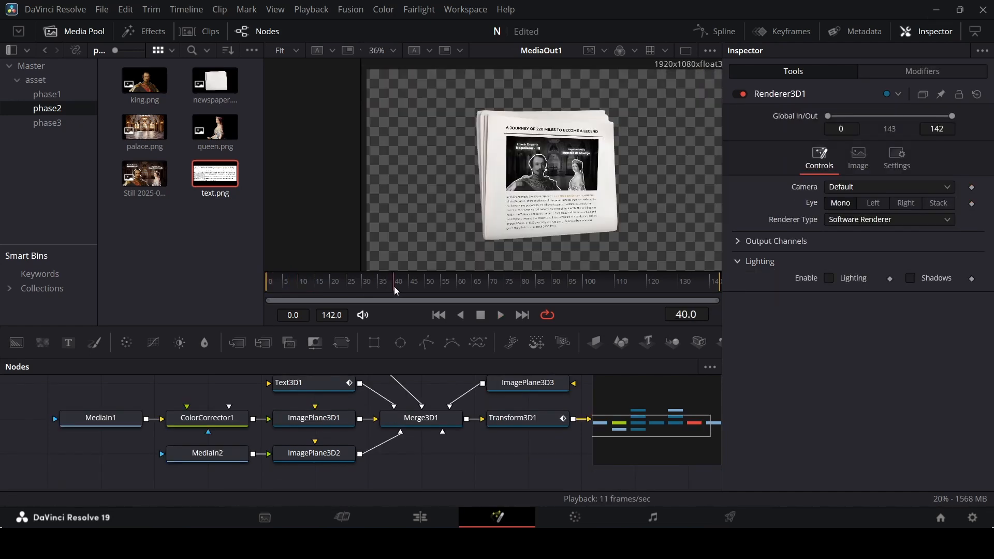
left_click(538, 420)
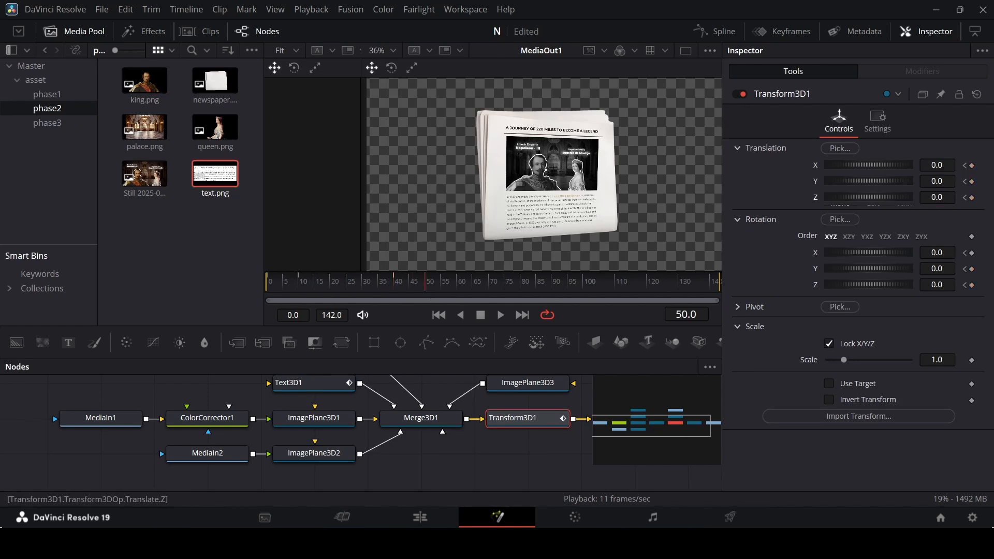
left_click_drag(937, 197, 969, 197)
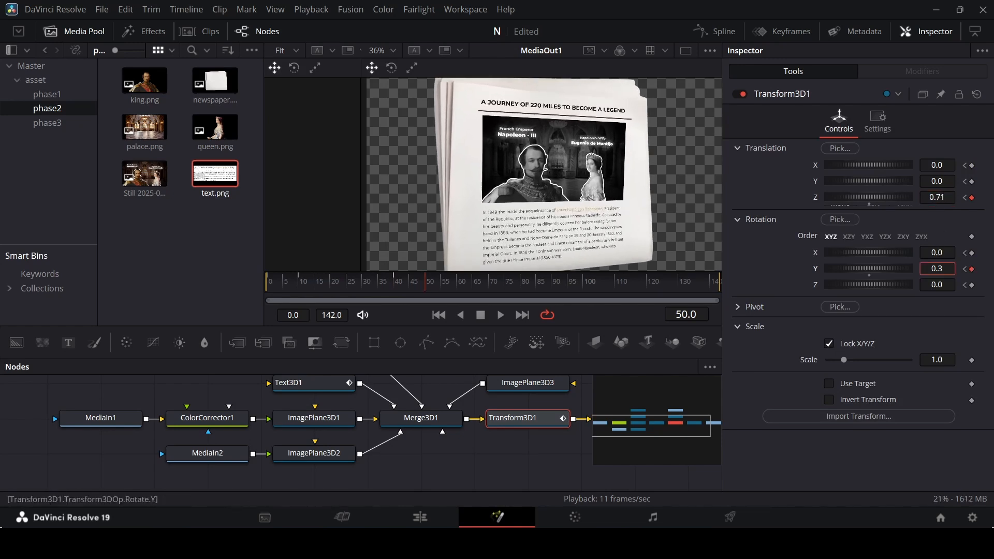
left_click_drag(939, 268, 944, 269)
key("ctrl+z")
left_click_drag(940, 181, 946, 181)
mouse_move(938, 252)
left_mouse_down()
mouse_move(934, 268)
mouse_move(939, 252)
left_mouse_up()
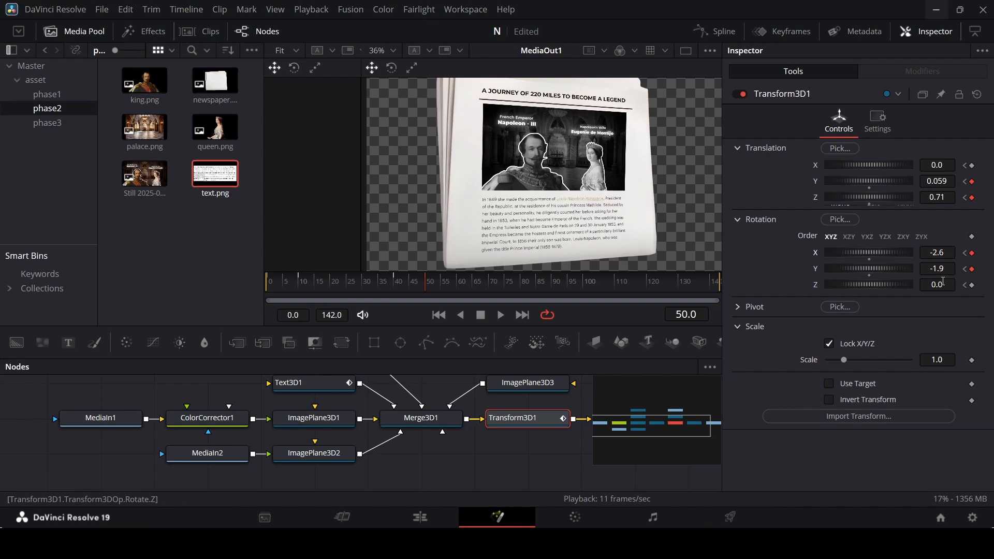
key("ctrl+z")
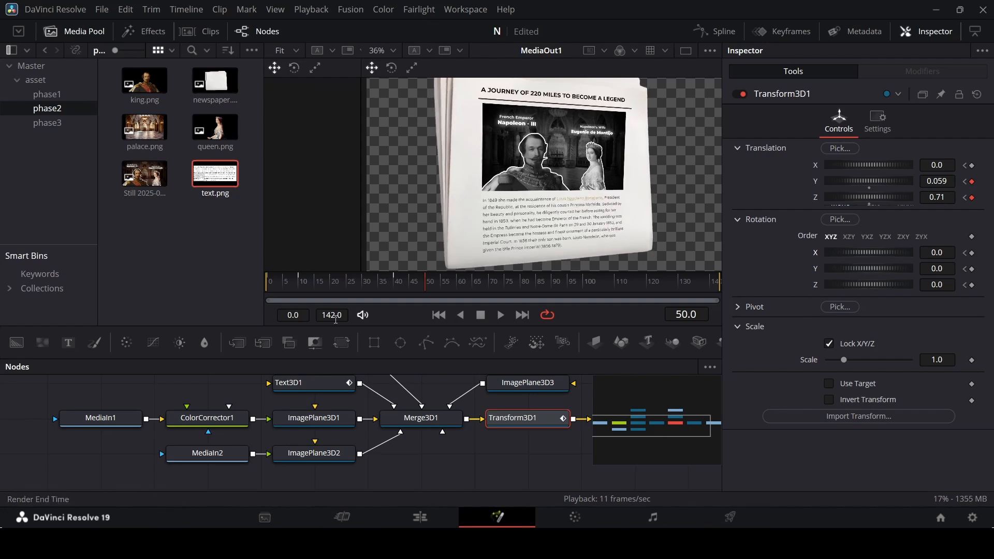
At frame 142, set Transform3D1 to Z translation 0.77, X rotation -9.3 and Y rotation -3.1, and scrub through the movement.
left_click_drag(380, 286, 432, 286)
left_click_drag(437, 285, 715, 288)
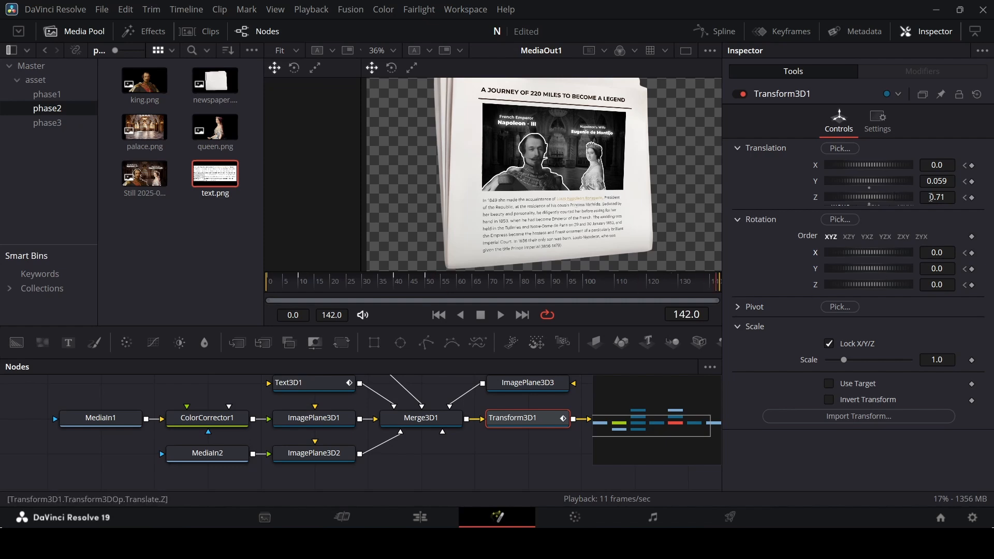
left_click_drag(939, 197, 943, 197)
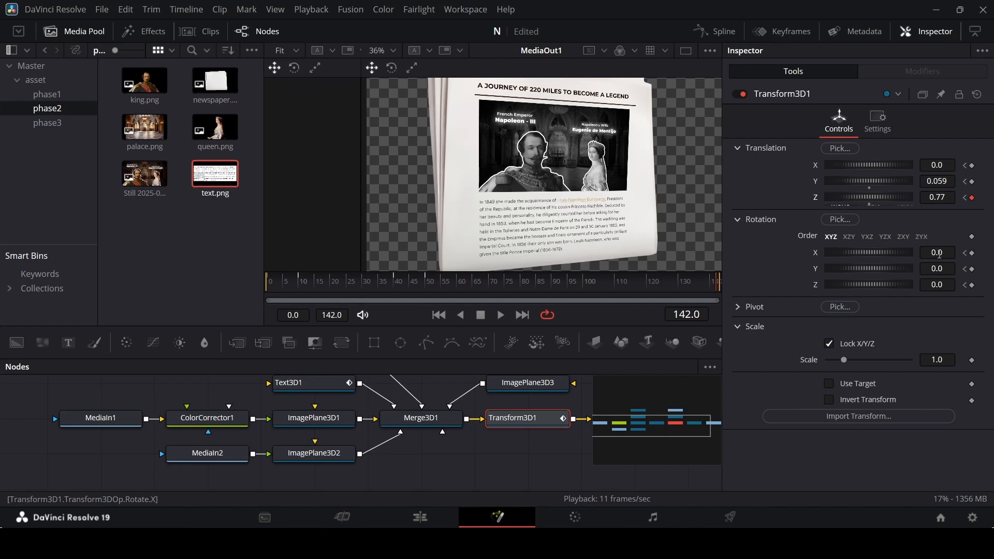
mouse_move(940, 253)
left_mouse_down()
mouse_move(930, 253)
mouse_move(935, 269)
left_mouse_up()
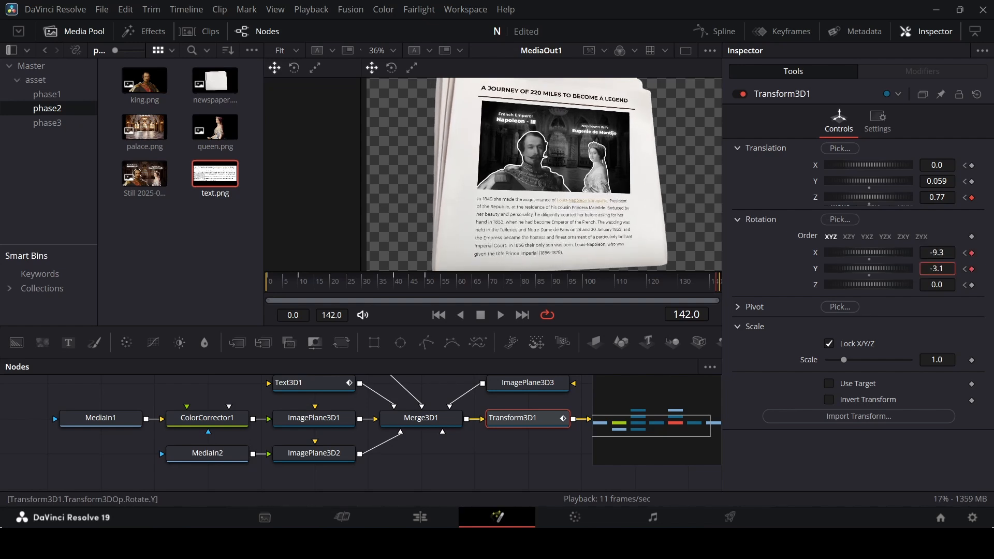
left_click_drag(350, 284, 410, 294)
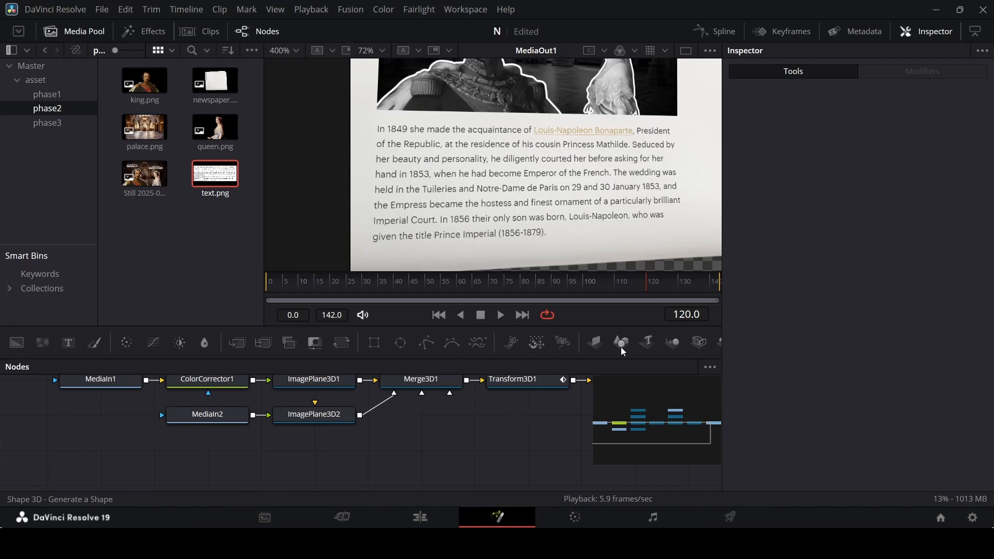
Add a Shape3D plane, connect it to Merge3D1, and colour its material yellow by setting the diffuse blue to 0.0.
left_click_drag(621, 343, 308, 472)
left_click_drag(312, 427, 327, 426)
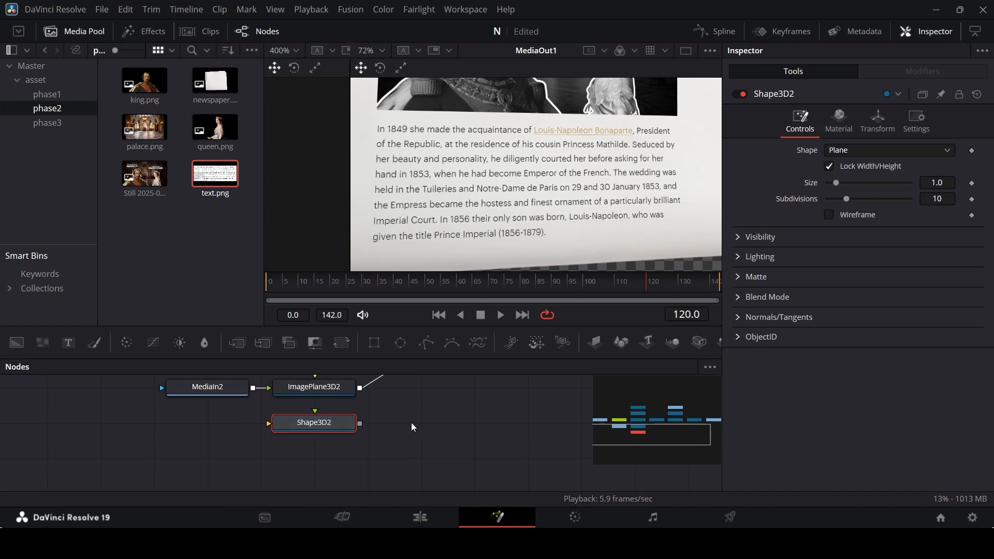
scroll(409, 425, "up", 1)
left_click_drag(359, 463, 427, 395)
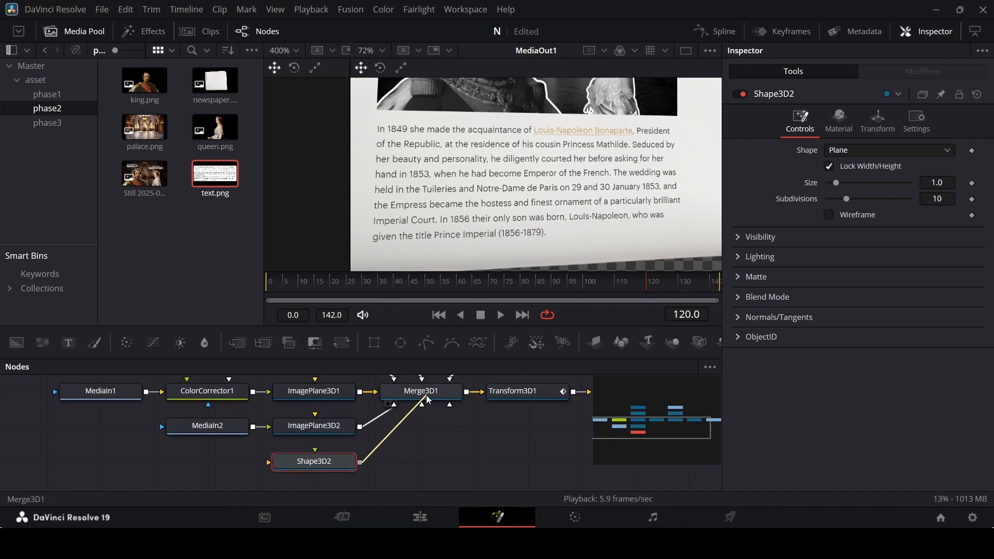
left_click(839, 121)
left_click_drag(911, 214, 779, 219)
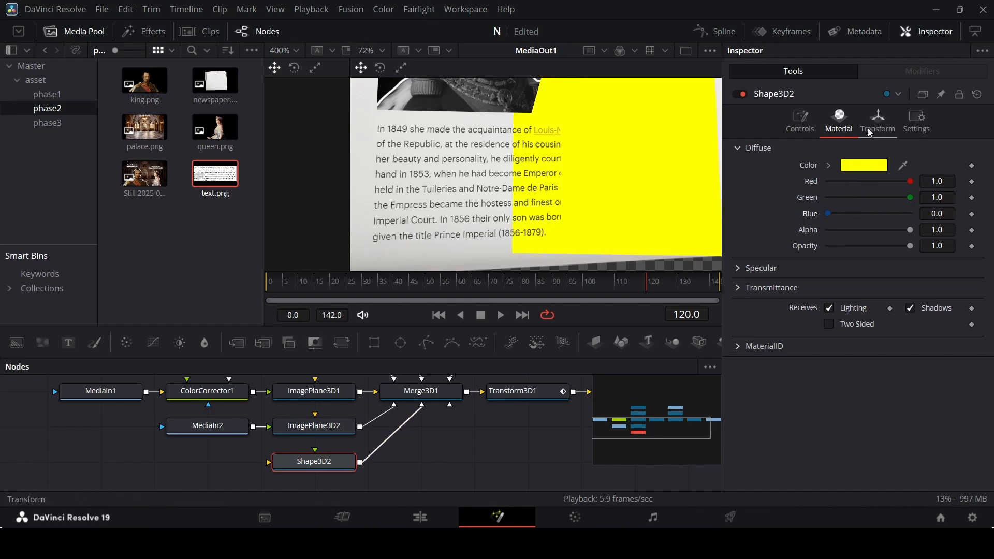
Align the yellow Shape3D2 plane with the newspaper using a Y rotation of 12.0 and a Z translation of 0.01.
left_click(801, 121)
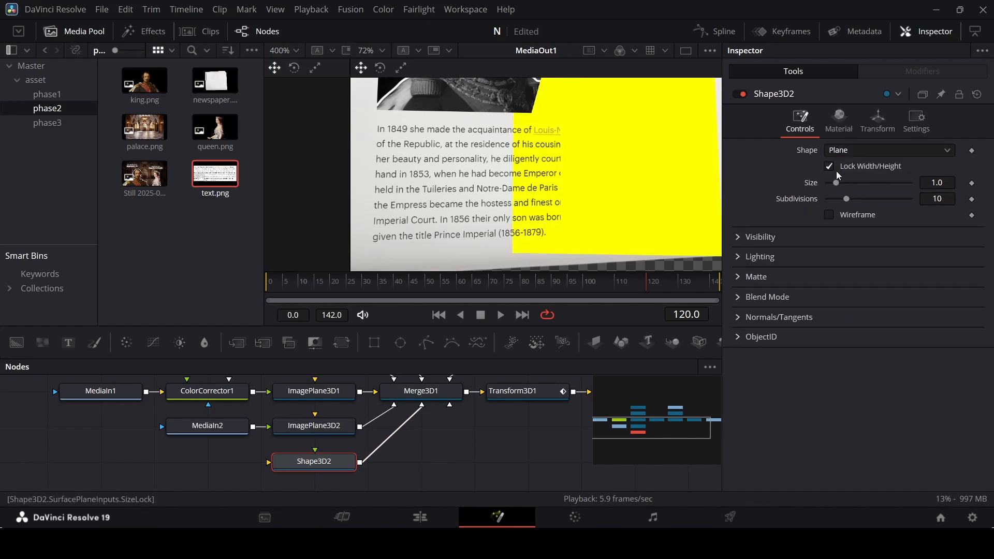
left_click(881, 119)
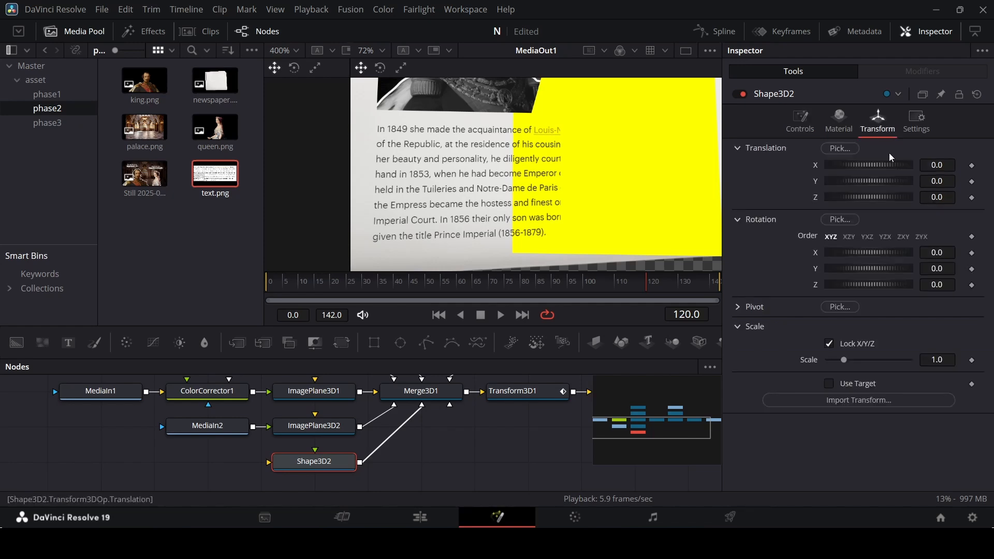
left_click(946, 269)
key("Return")
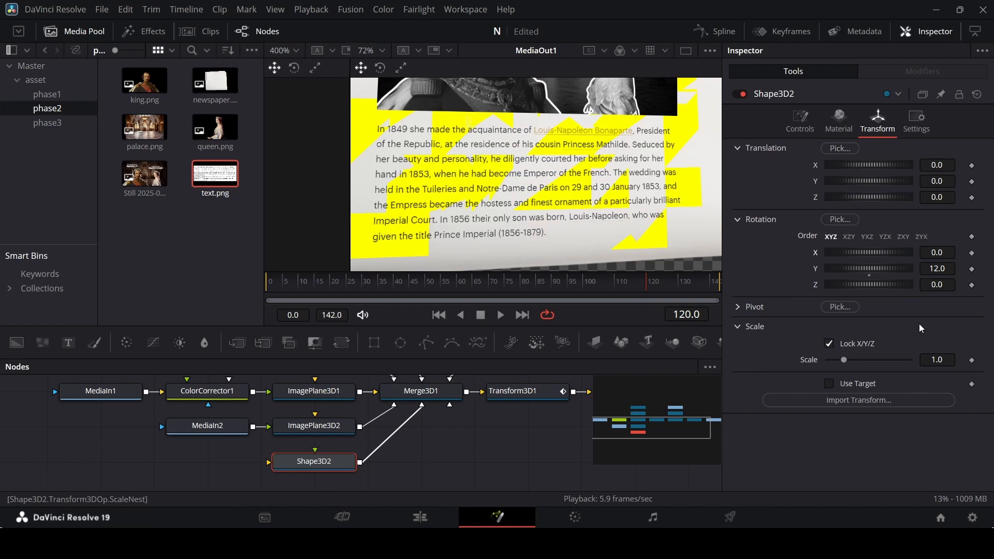
left_click(941, 197)
Unlock the width and height of Shape3D2, set its height to 0.18, and lower the plane onto the middle of the article text.
left_click(800, 122)
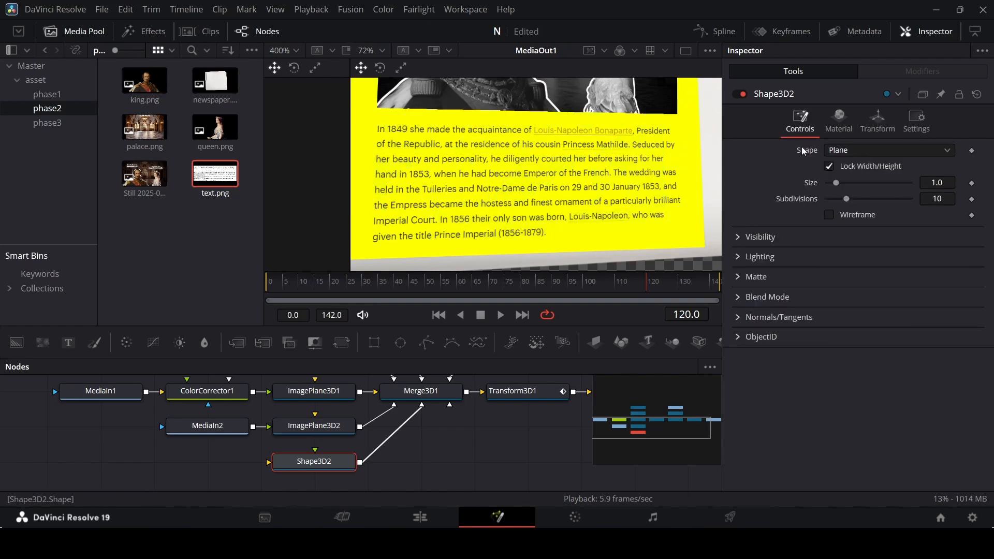
left_click(843, 164)
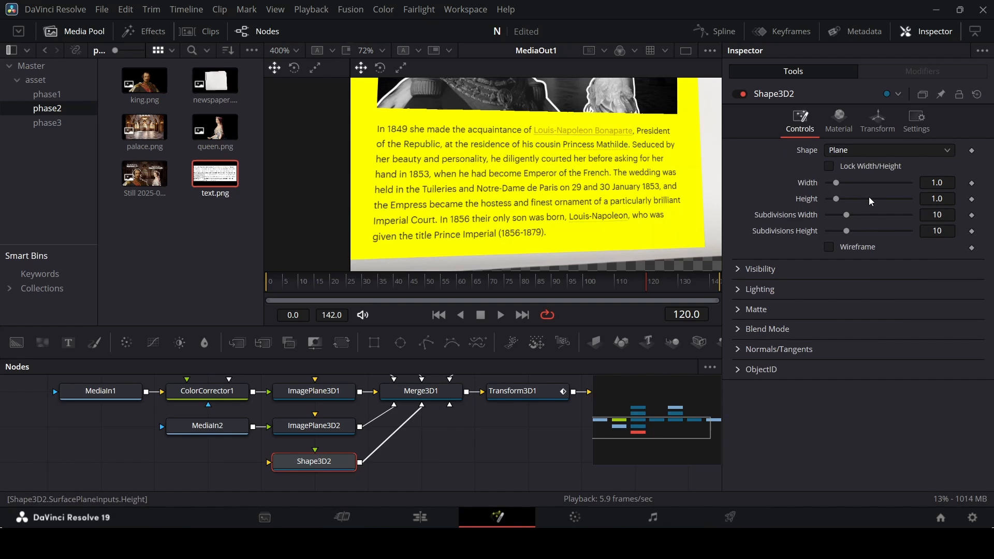
left_click(941, 201)
type("0.18")
key("Return")
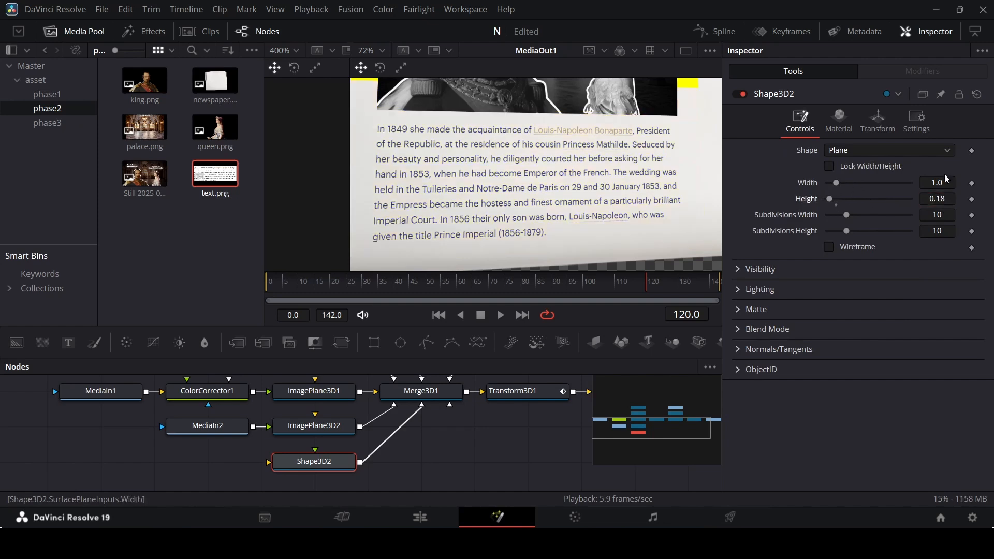
left_click(877, 122)
left_click_drag(876, 181, 849, 180)
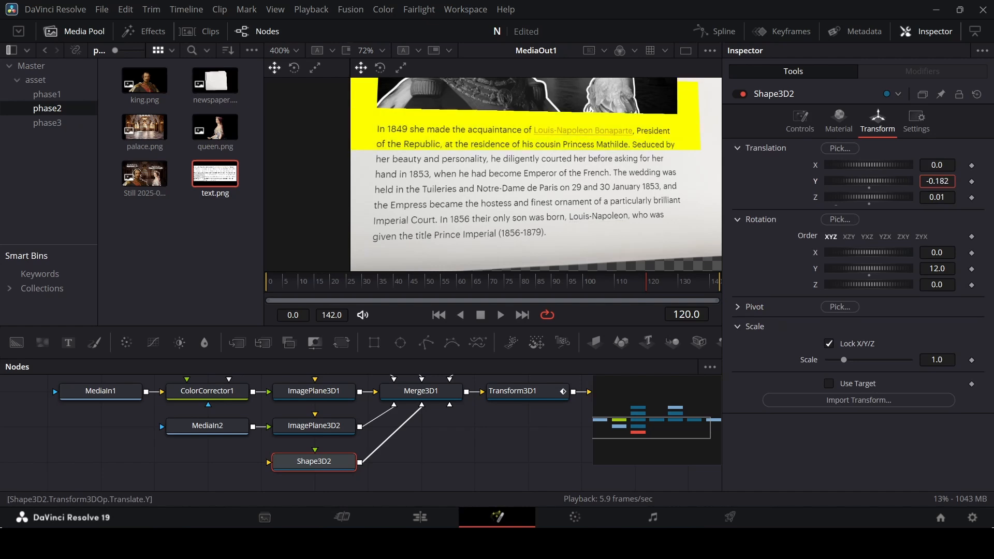
left_click_drag(938, 181, 906, 181)
Reduce Shape3D2 to a single text line's thickness with a height of 0.03, and narrow its width to 0.86.
left_click(800, 121)
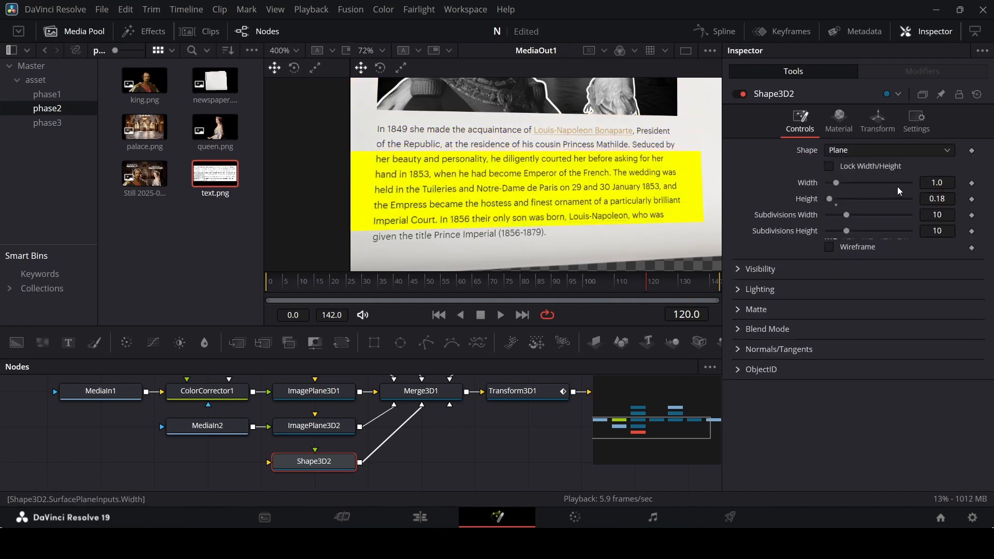
left_click(937, 199)
type("0.13")
key("Return")
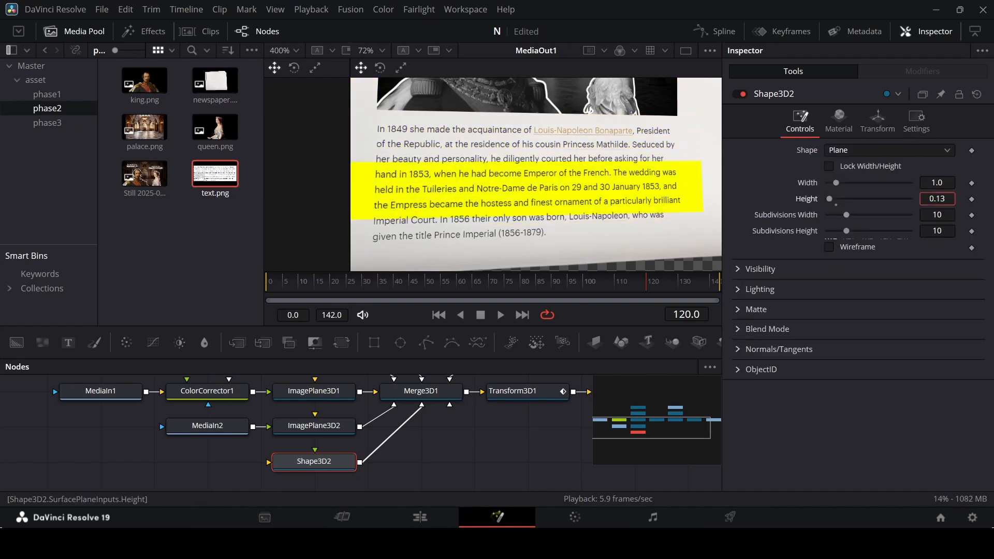
left_click_drag(937, 198, 930, 199)
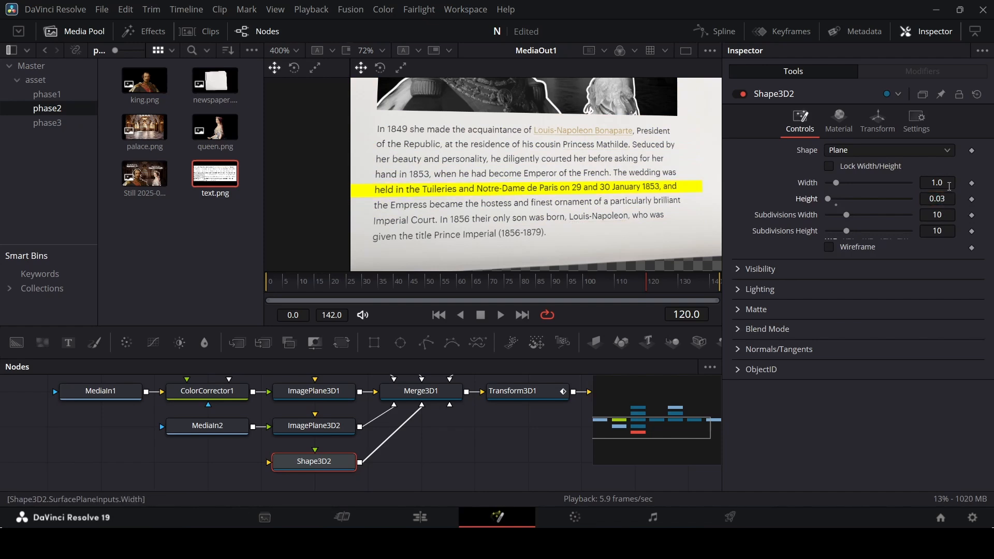
left_click_drag(950, 183, 948, 184)
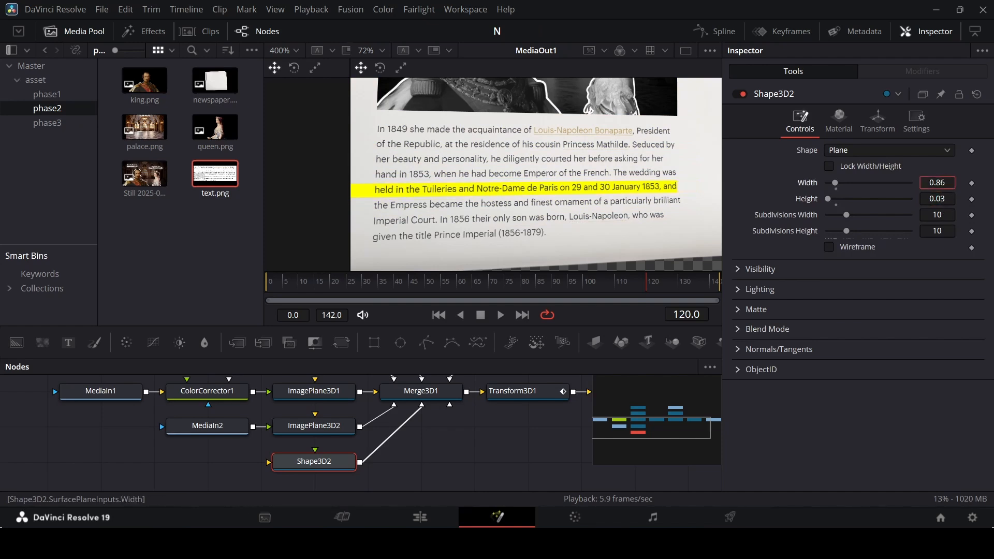
Fit Shape3D2 over "when he had become Emperor of the French" with X translation 0.028, Y translation -0.309 and width 0.45.
left_click(877, 122)
mouse_move(938, 166)
left_mouse_down()
mouse_move(948, 166)
mouse_move(948, 182)
left_mouse_up()
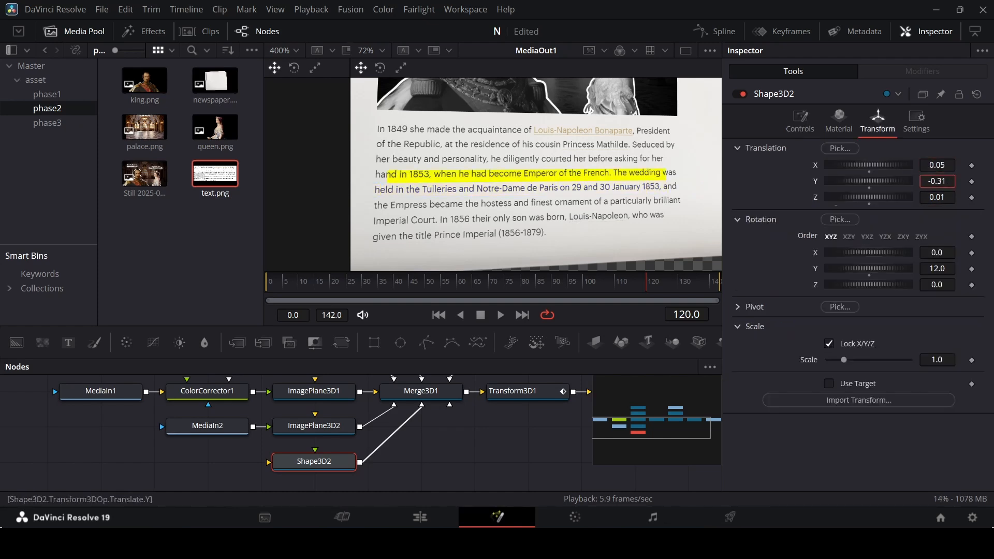
left_click(801, 122)
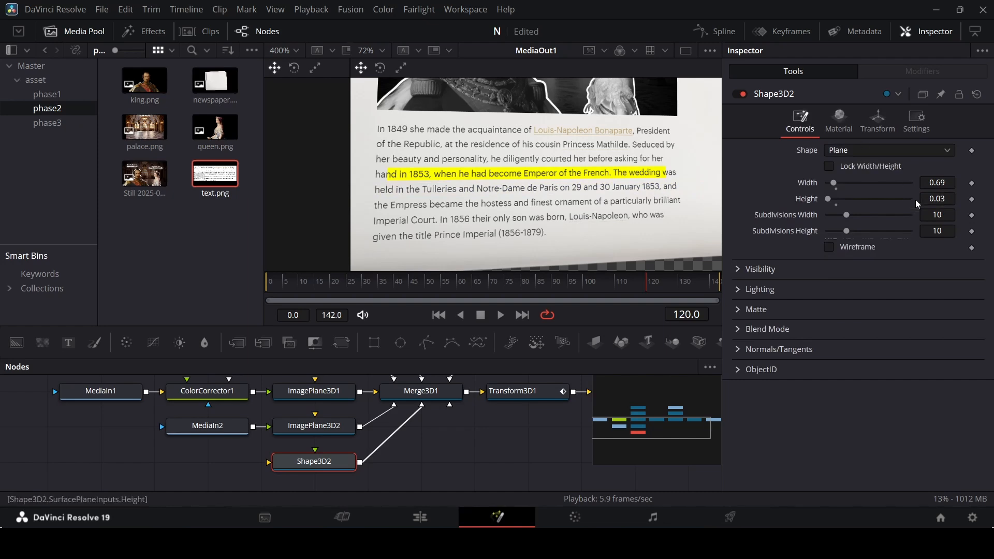
left_click_drag(943, 183, 929, 182)
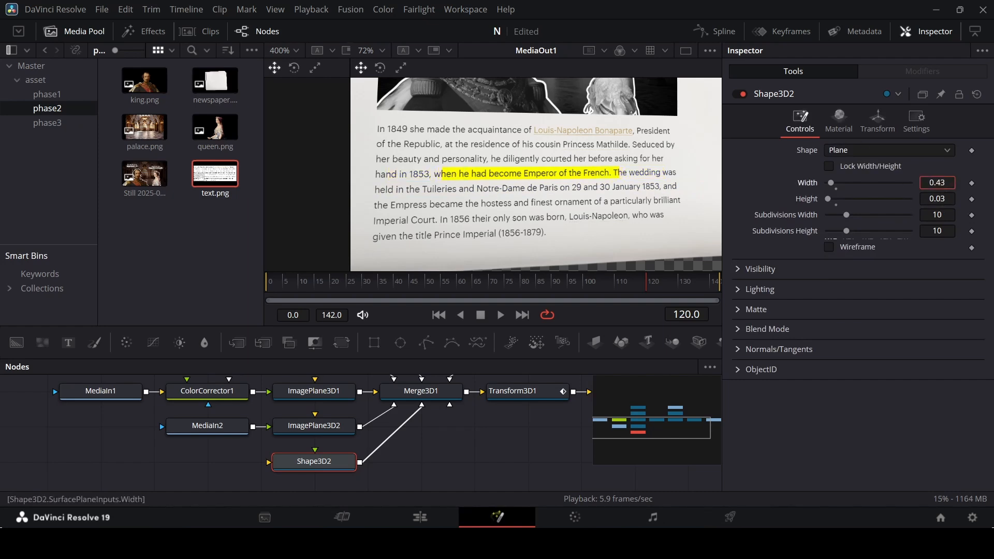
left_click(878, 121)
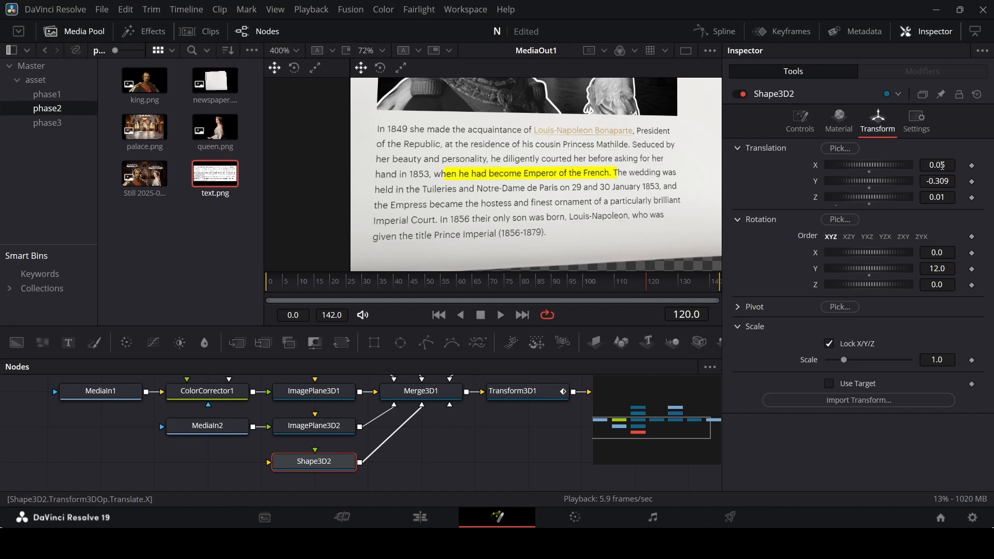
left_click_drag(943, 165, 942, 165)
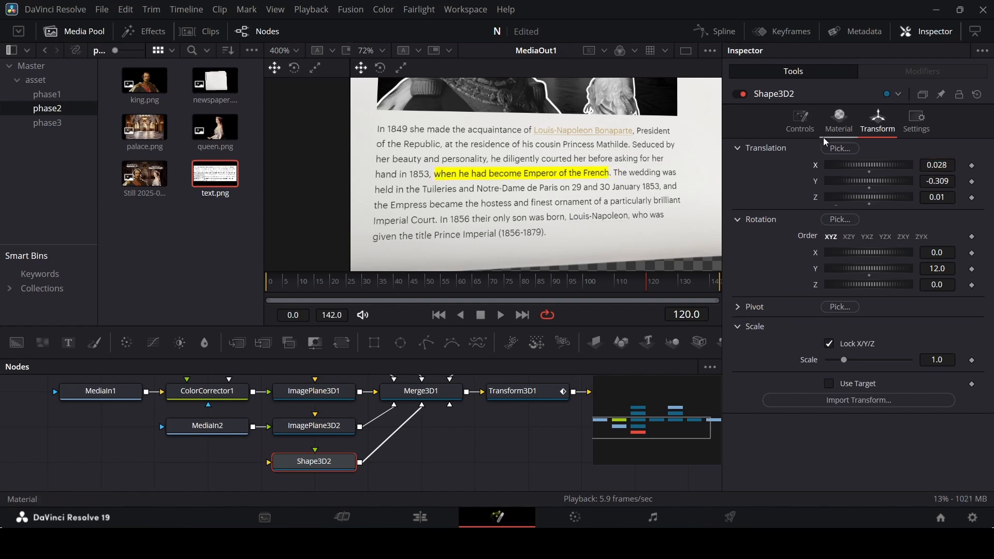
left_click(801, 120)
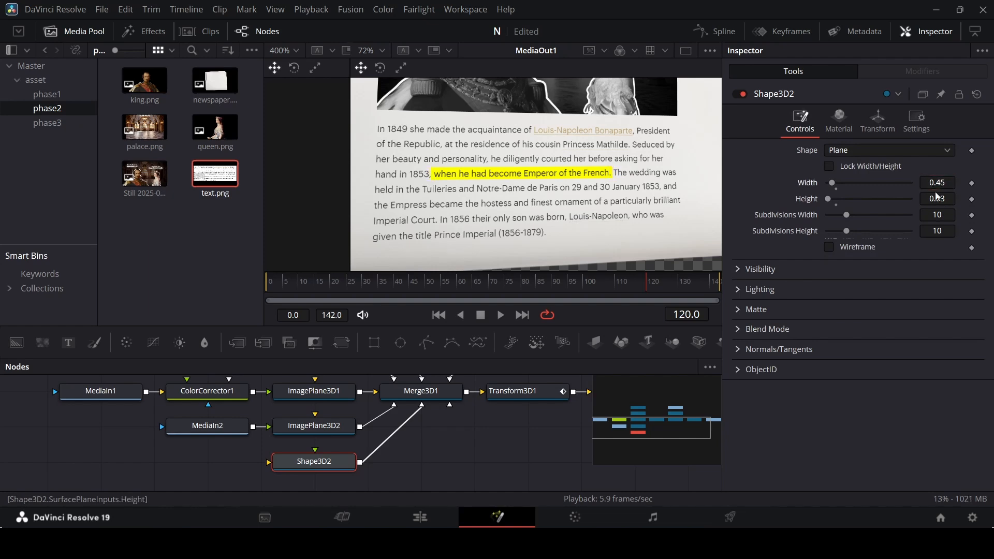
Set the software blend mode of the Shape3D2 highlight to Darken.
left_click(739, 327)
left_click(857, 361)
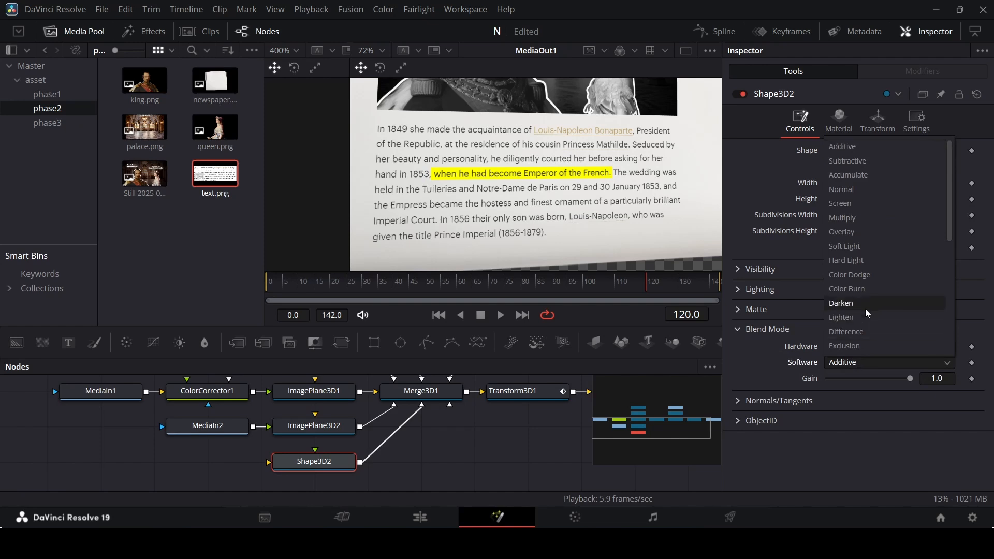
left_click(861, 260)
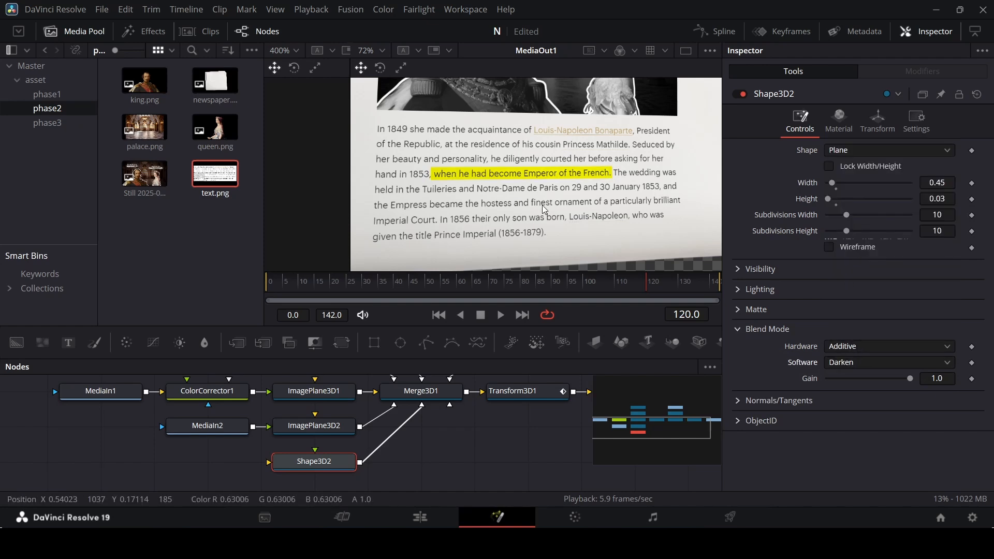
Add a Rectangle mask feeding Shape3D2 and set its width to 1.0 to cover the full highlight.
left_click_drag(601, 291, 467, 287)
left_click(384, 454)
left_click_drag(373, 343, 306, 462)
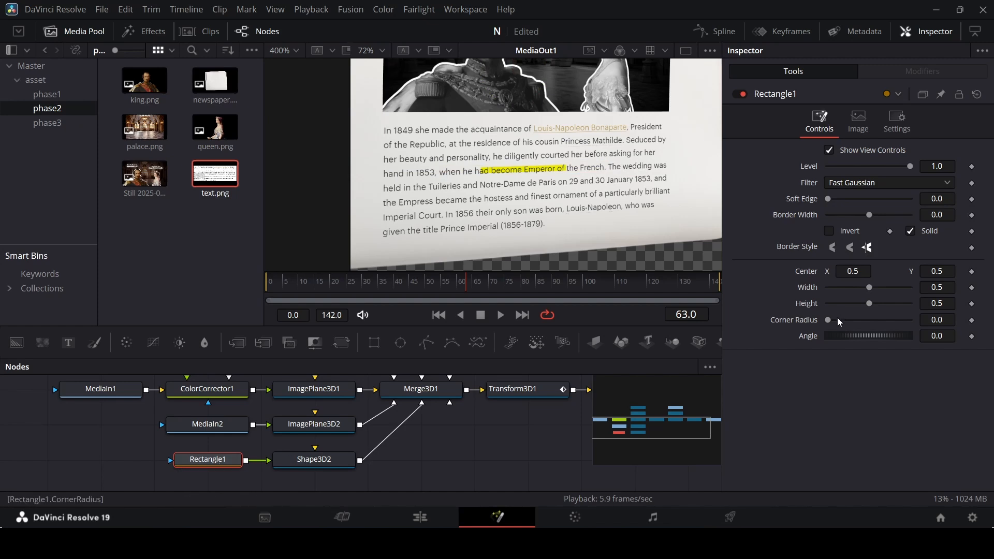
left_click_drag(871, 287, 901, 288)
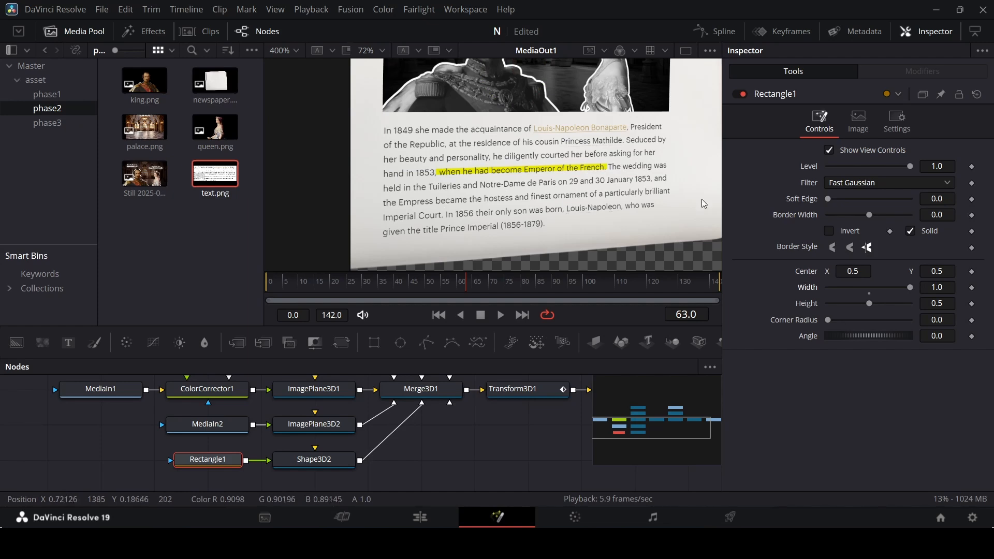
Keyframe Rectangle1's center at frame 80 with X 0.5, and at frame 60 with a negative X that hides the highlight.
left_click(509, 293)
left_click_drag(508, 292, 521, 288)
left_click(972, 272)
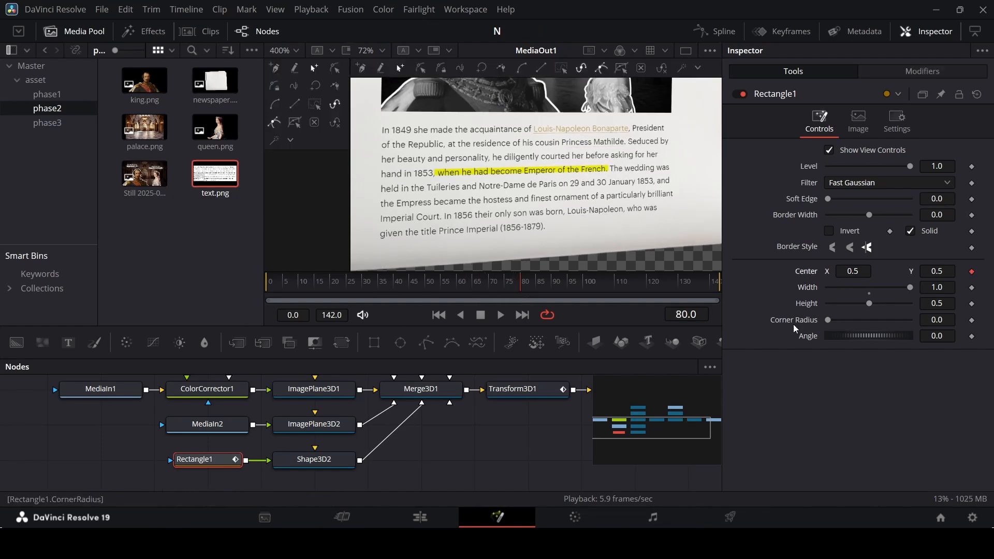
left_click(448, 293)
left_click(457, 293)
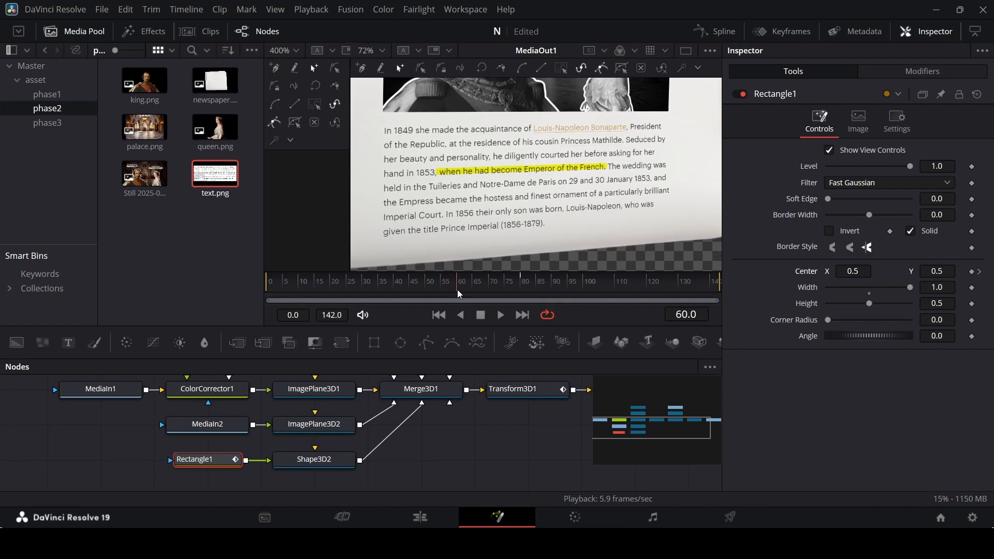
left_click_drag(854, 269, 800, 270)
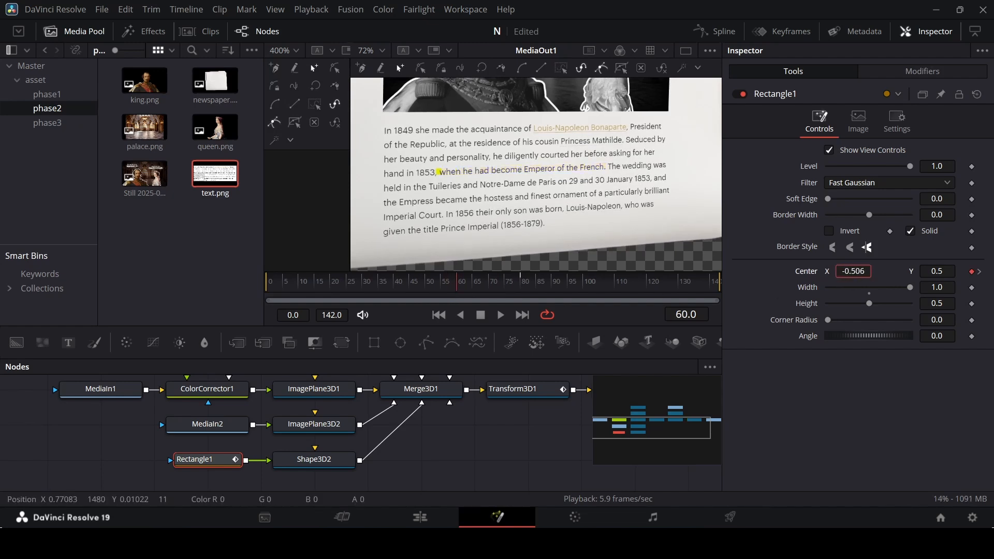
key("Return")
Play the yellow highlight reveal from frame 60 and save the project.
key("space")
key("ctrl+s")
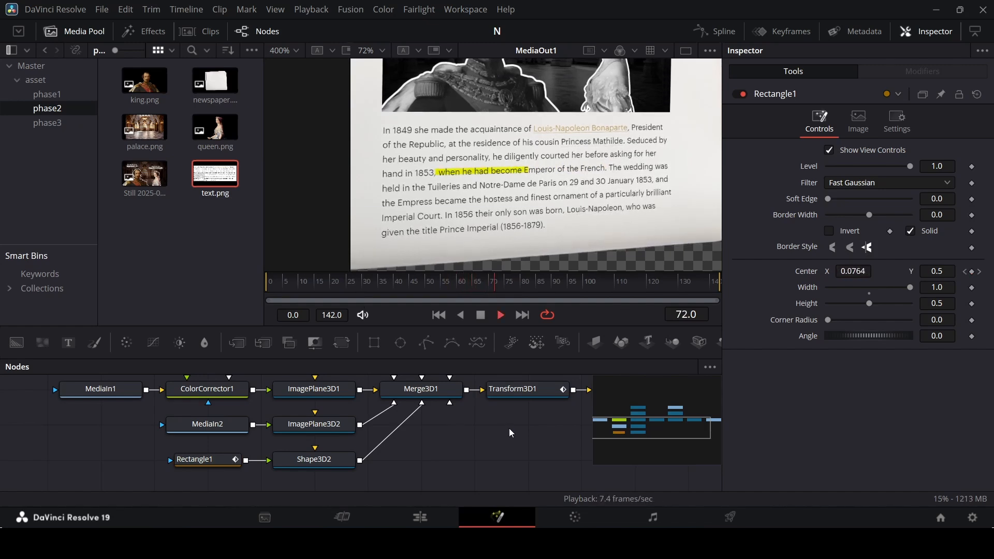
key("space")
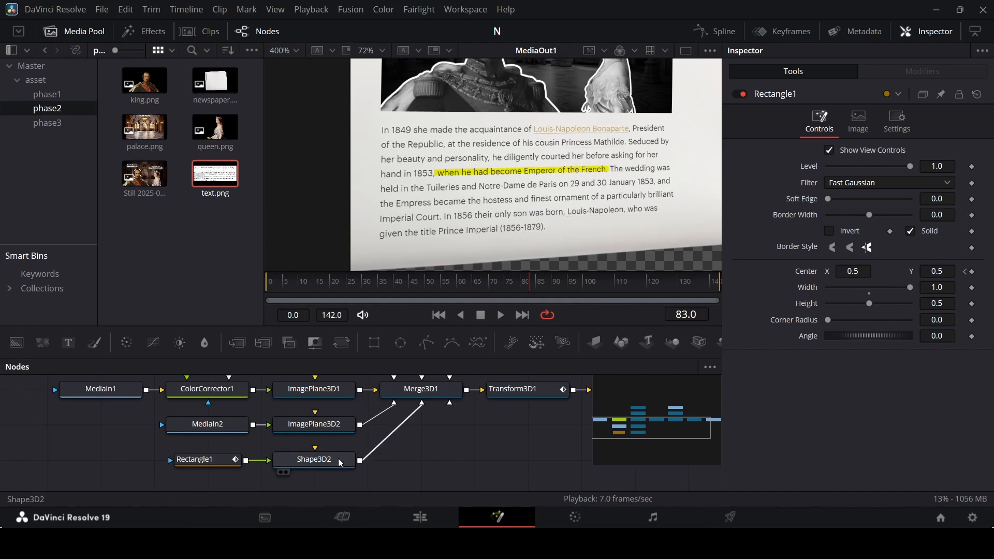
In the Edit page timeline, play the palace-to-newspaper transition and step frame by frame across the cut at 00:00:19:12 to compare both clips.
left_click(437, 514)
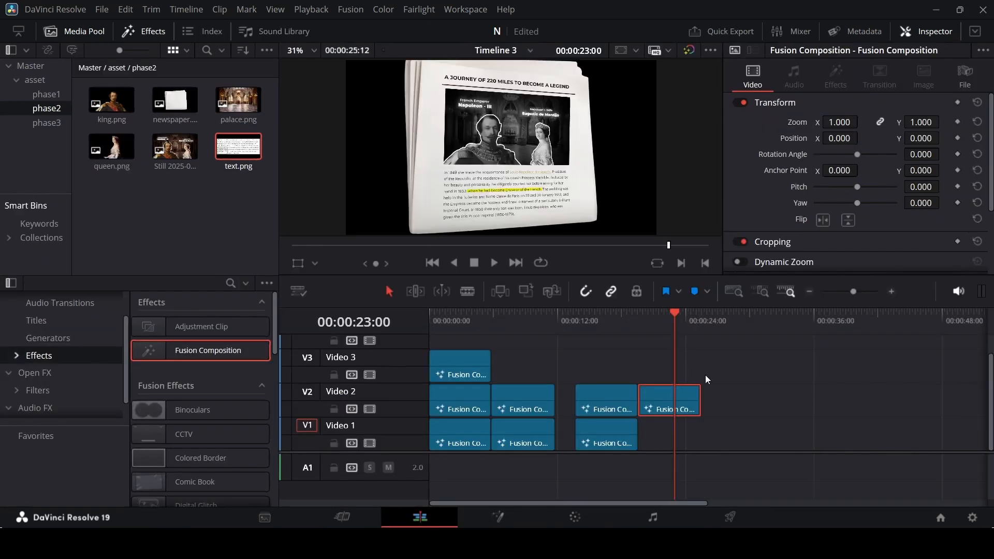
left_click(628, 321)
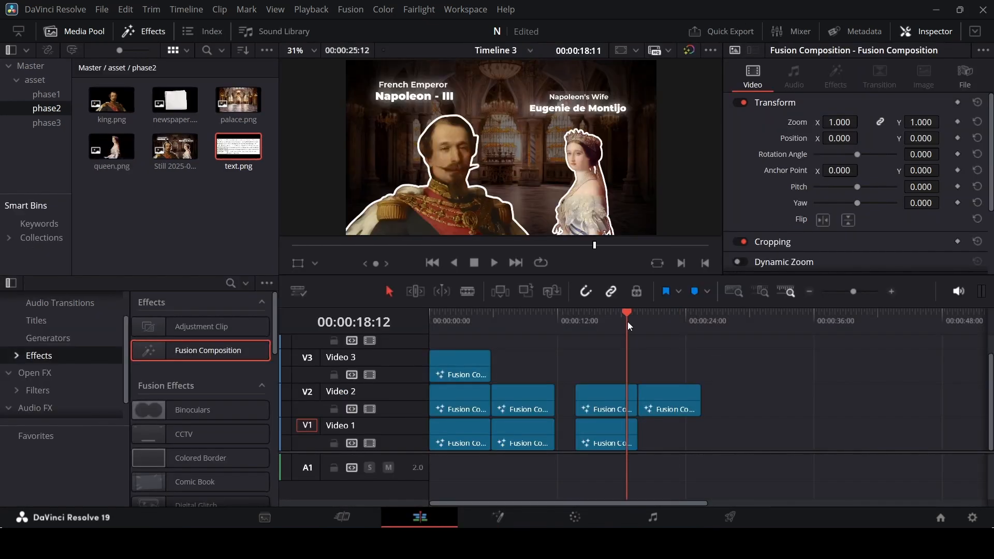
key("space")
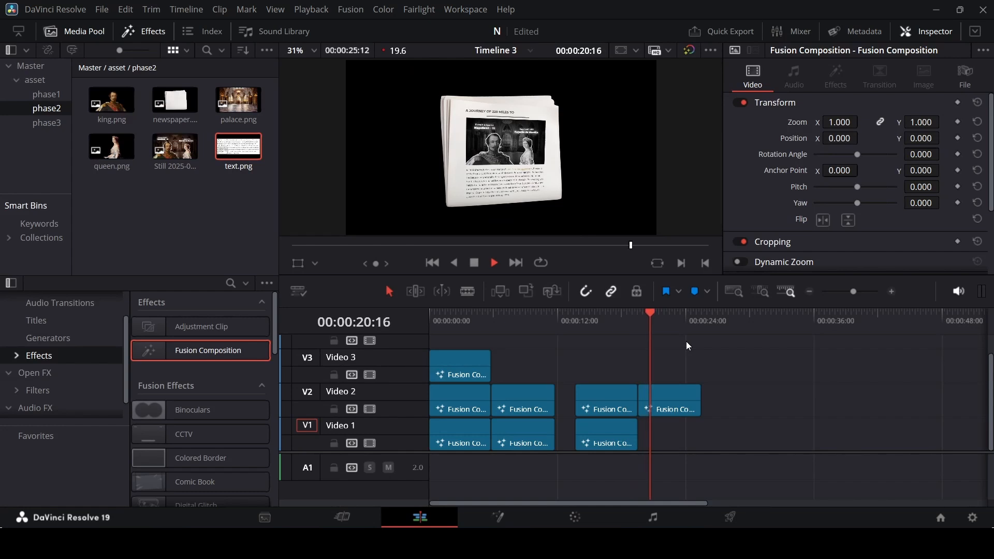
left_click(626, 327)
key("space")
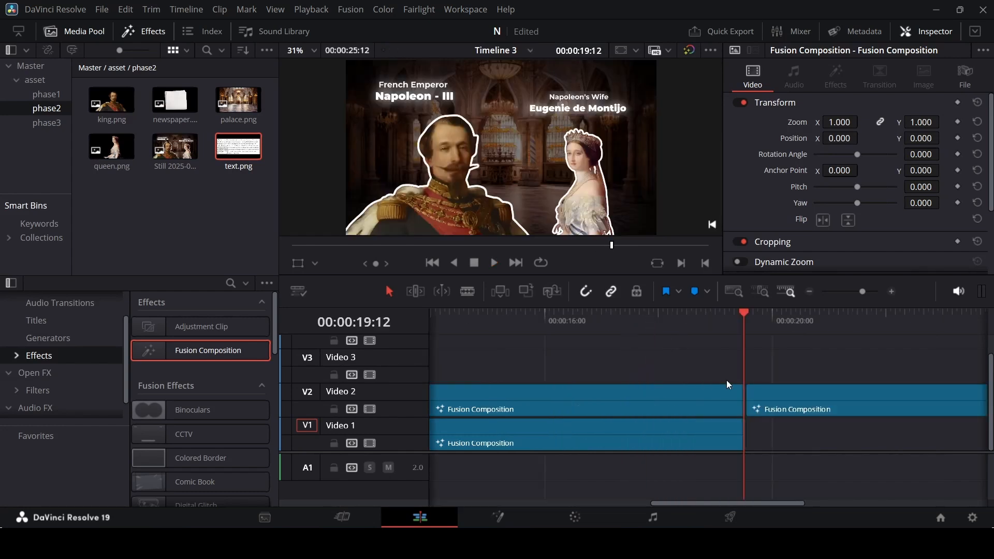
key("Right")
key("Left")
key("Right")
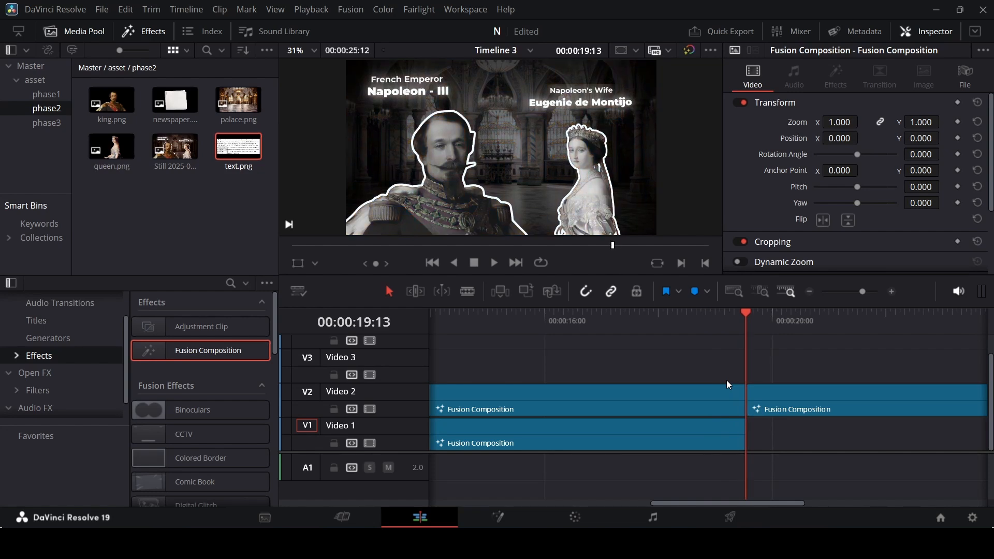
key("Left")
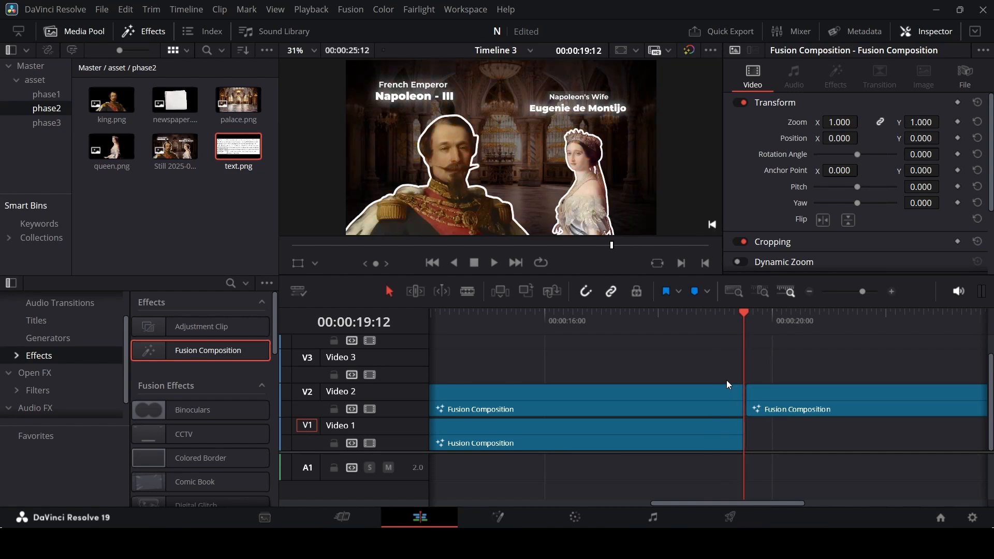
Compare the framing of the palace clip's last frame with the newspaper clip's first frame around 00:00:19:12.
key("Right")
key("Right")
key("Left")
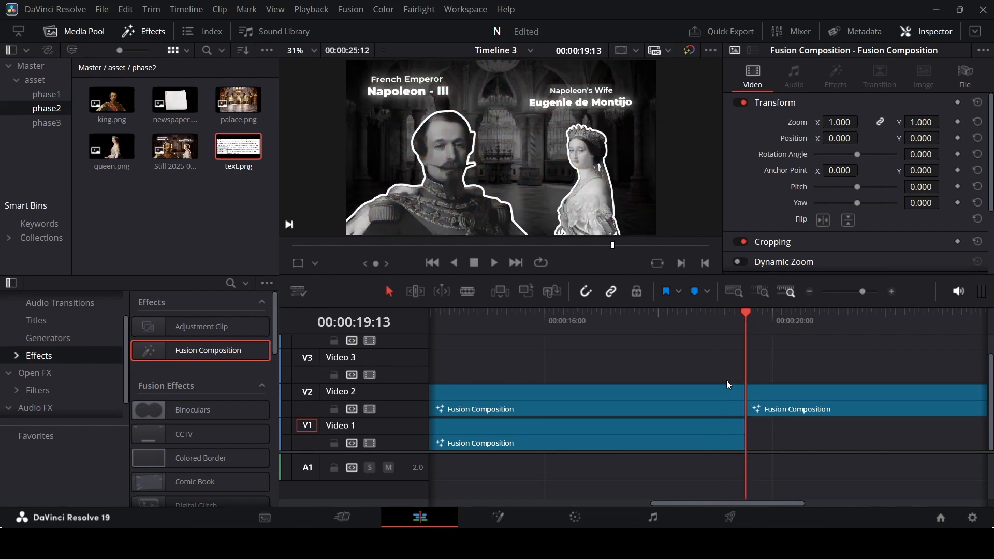
left_click_drag(706, 318, 738, 319)
key("Left")
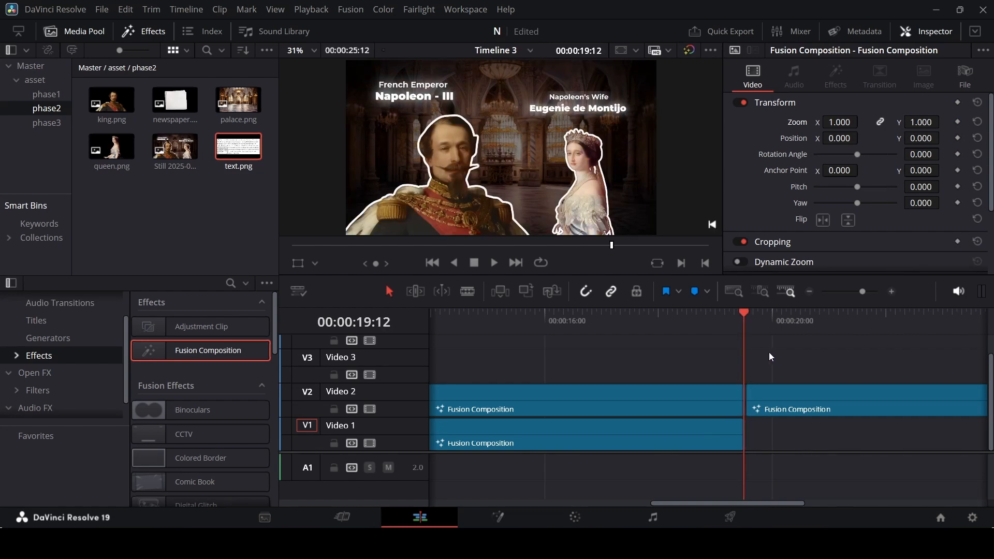
Keyframe the Video 2 palace clip's zoom at 1.000 at 00:00:16:15 and at 1.040 on its last frame, 00:00:19:12.
left_click_drag(726, 327, 581, 355)
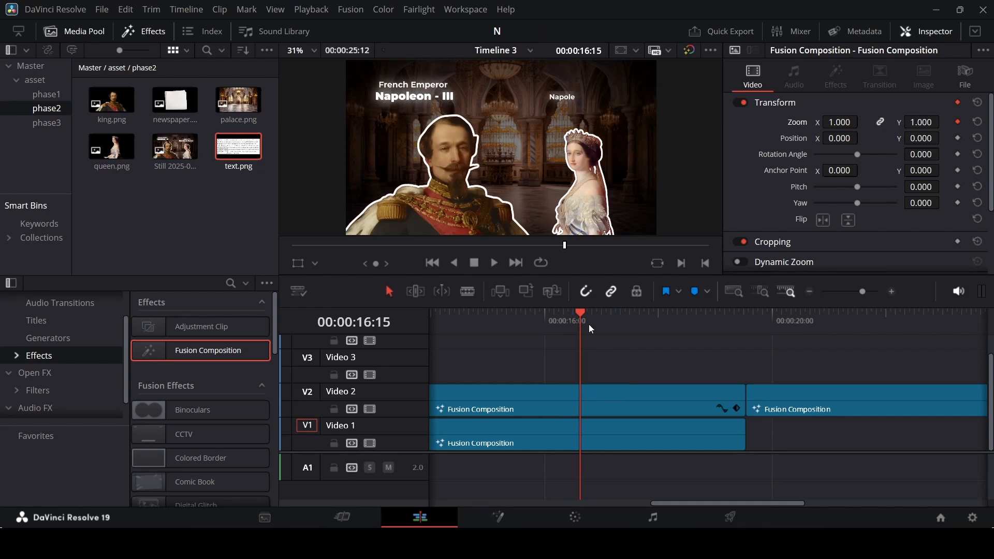
left_click_drag(592, 330, 745, 331)
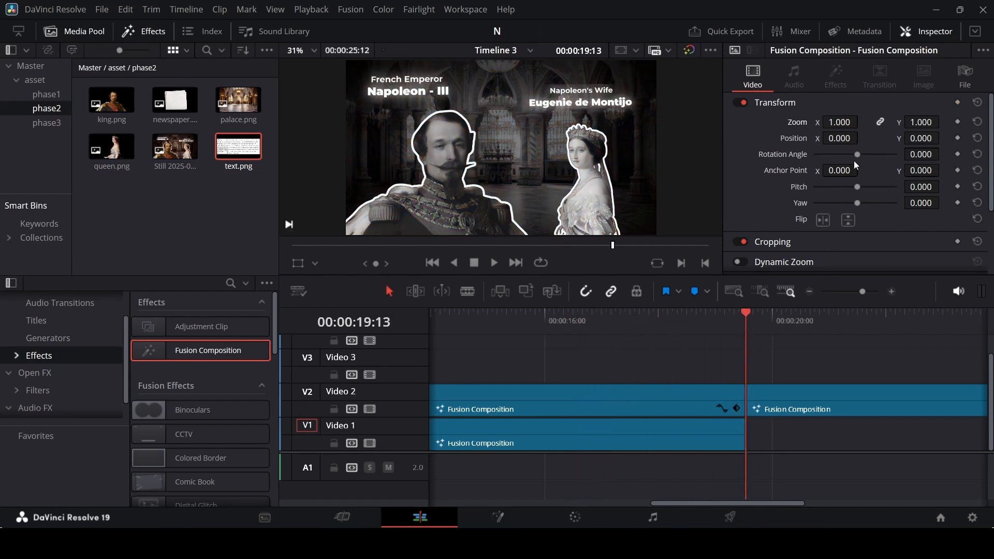
left_click_drag(844, 121, 870, 121)
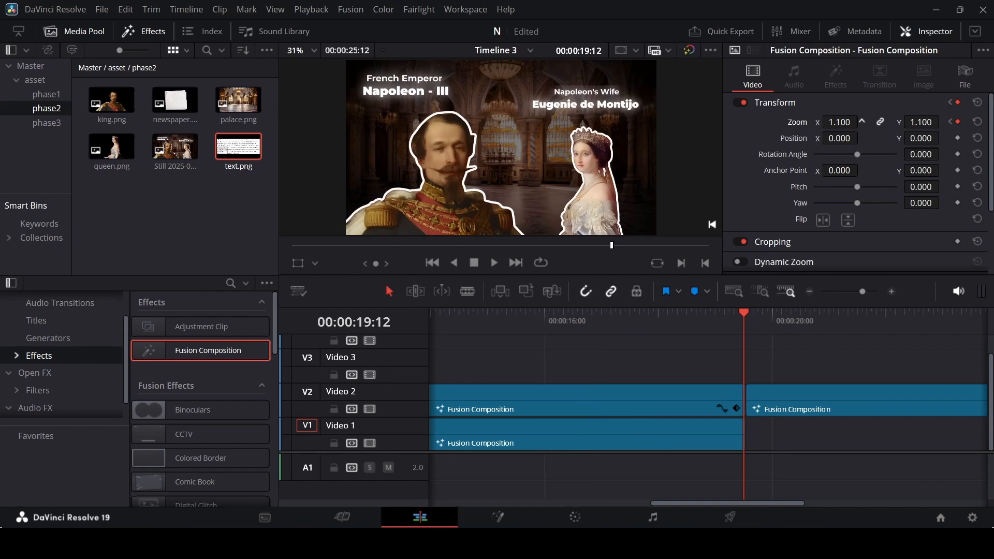
key("Right")
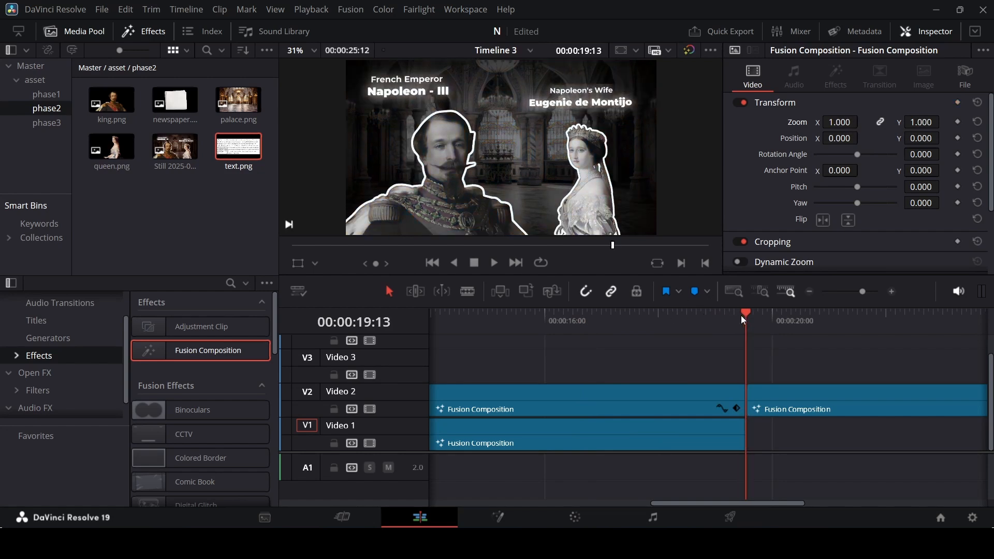
key("Left")
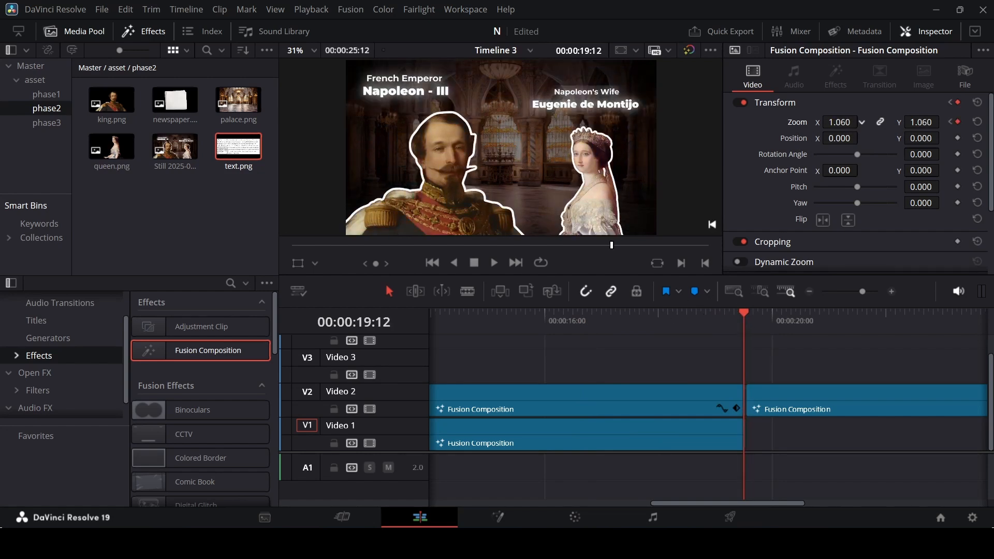
left_click_drag(833, 122, 827, 122)
key("Right")
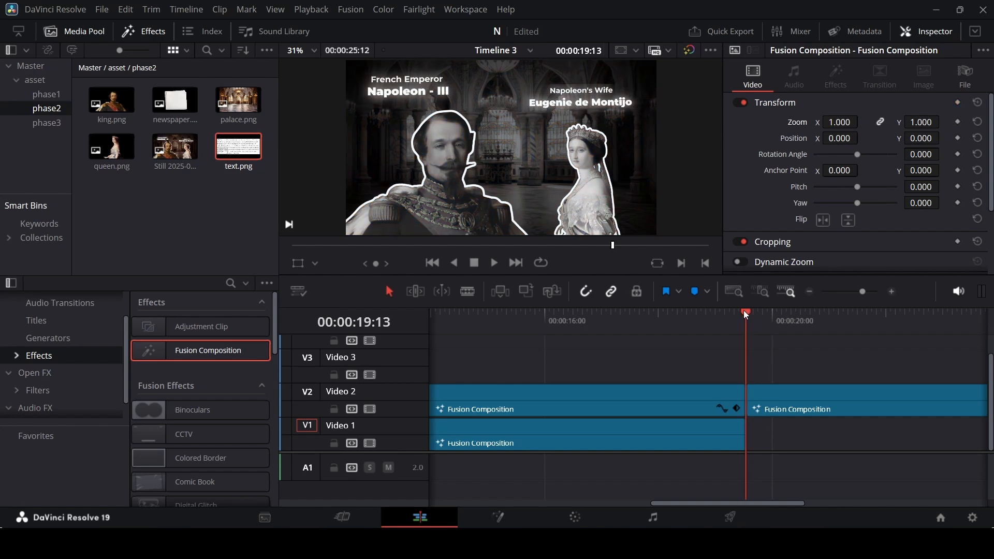
key("Left")
Play the palace clip's slow zoom through the cut into the newspaper clip to check that the transition is smooth.
left_click(635, 323)
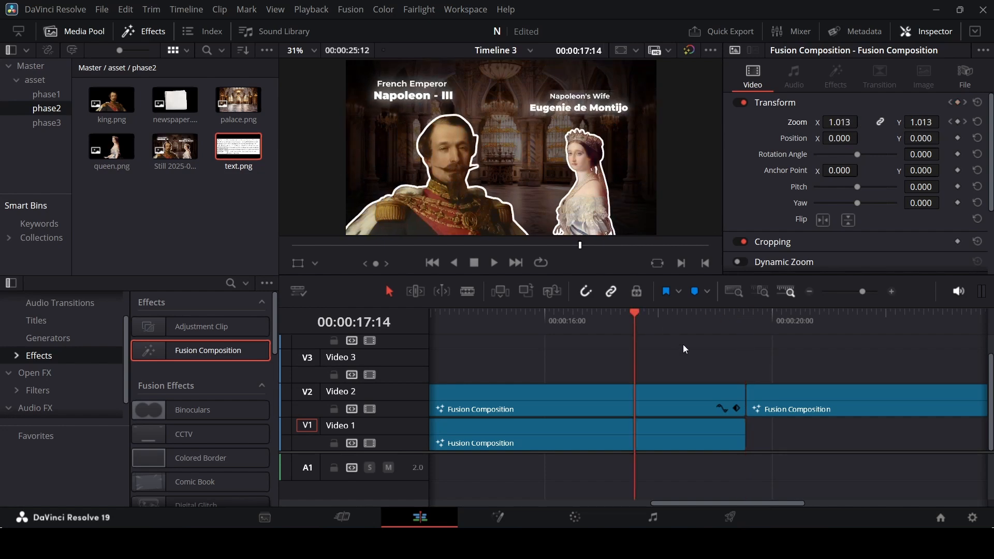
key("space")
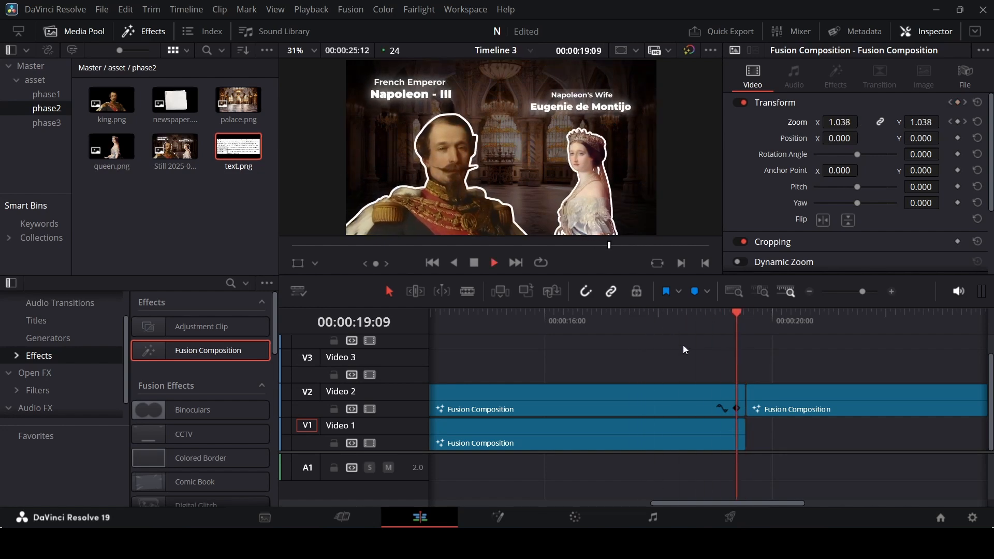
left_click(684, 319)
key("space")
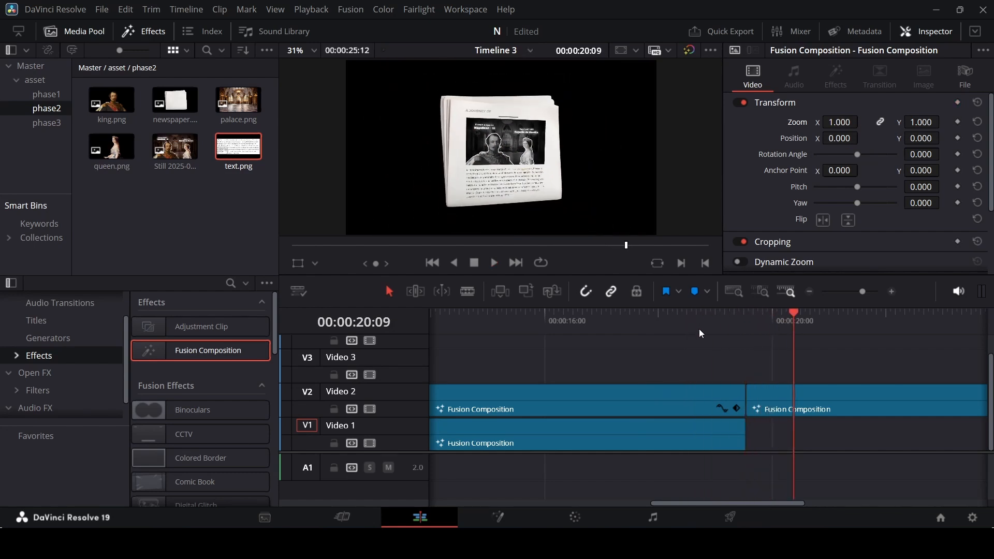
scroll(729, 348, "down", 3)
left_click(654, 318)
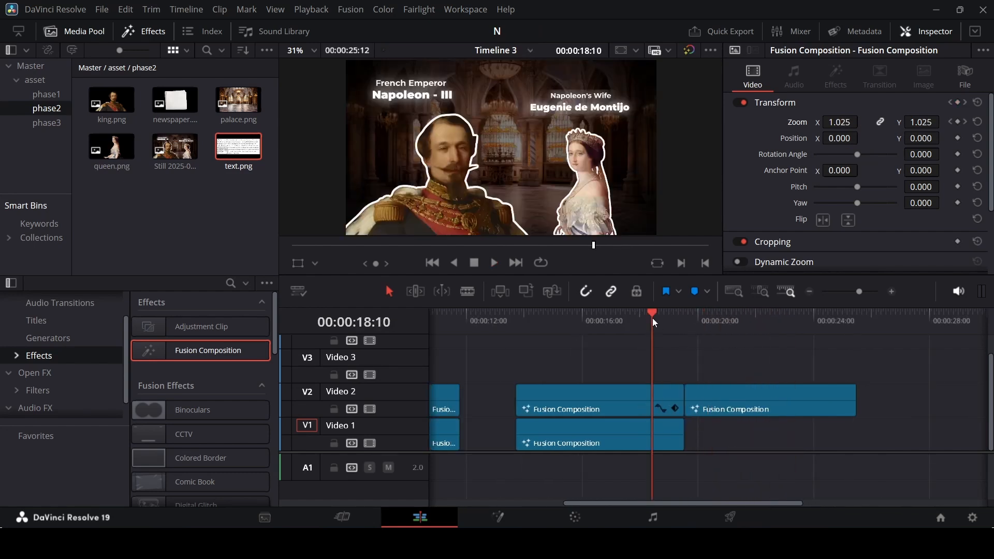
key("space")
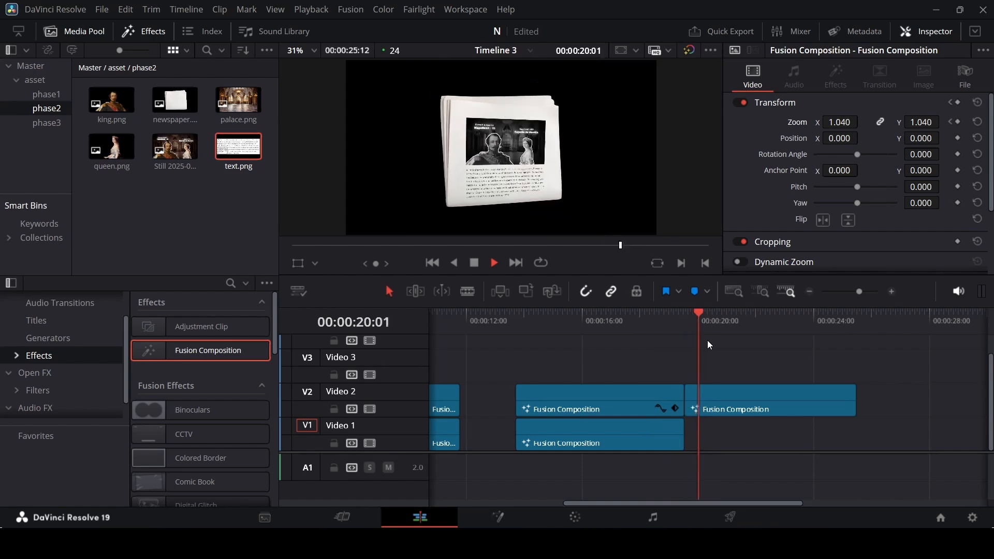
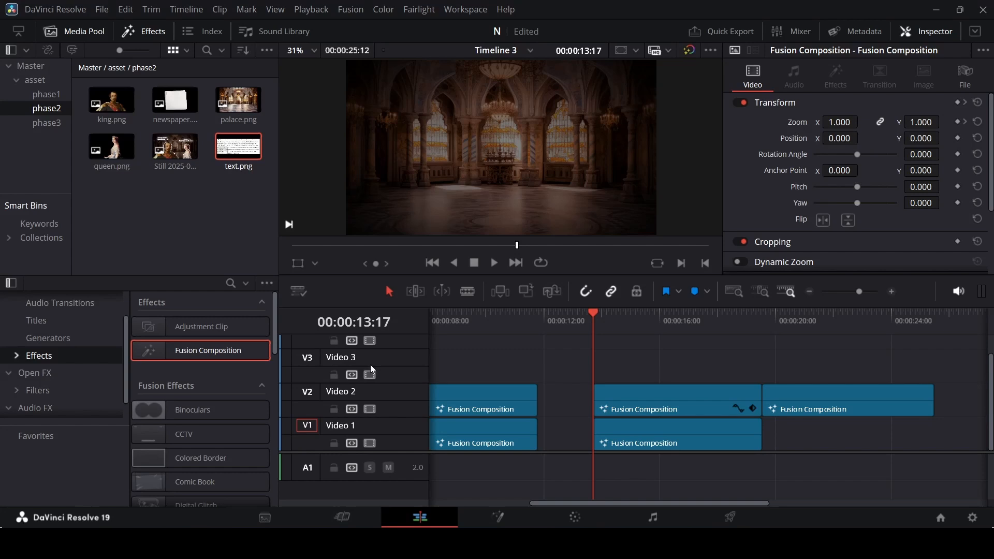
Add a Fusion Composition on Video 3 from 00:00:13:17, extend it to the palace clip's end, and open it in Fusion.
left_click_drag(239, 356, 594, 363)
left_click_drag(738, 366, 762, 365)
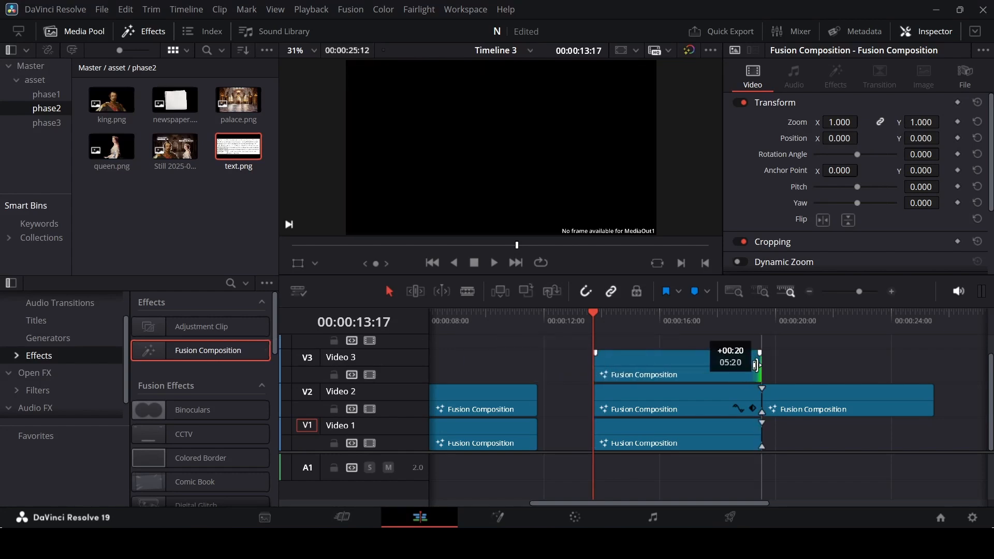
right_click(669, 366)
left_click(712, 282)
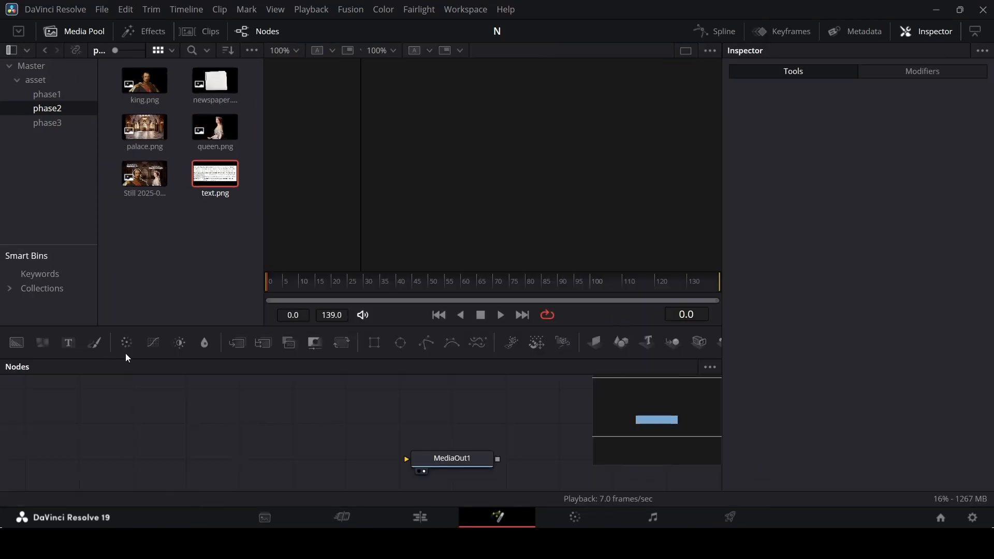
Add a pEmitter and a pRender node and connect pRender1 to MediaOut1.
left_click(519, 344)
left_click(561, 348)
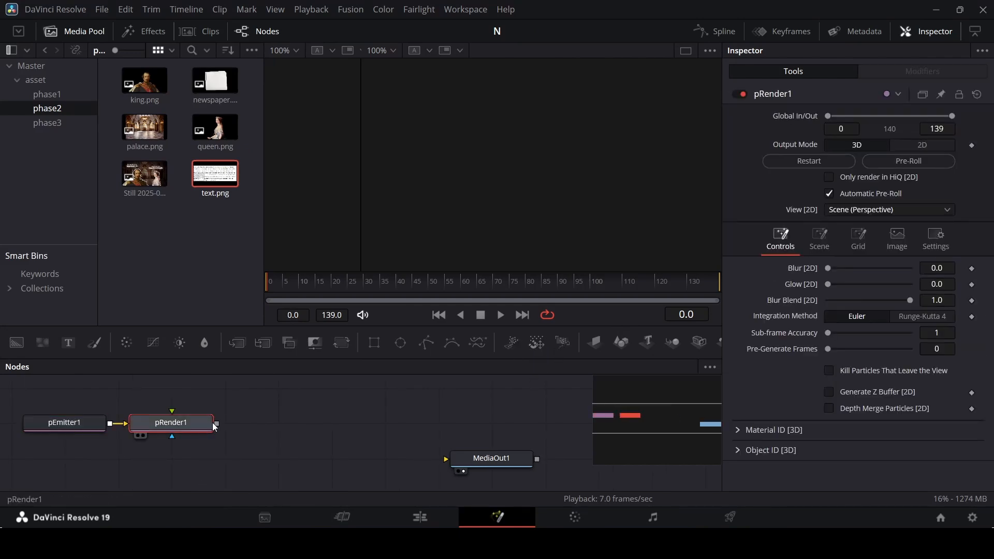
left_click_drag(216, 425, 482, 460)
Set pEmitter1's emission region to All.
left_click(66, 423)
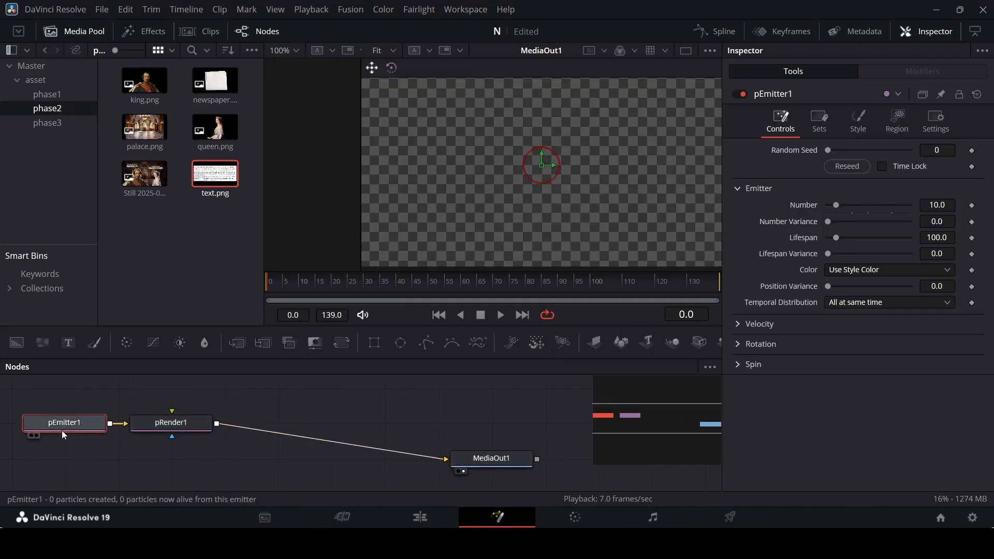
left_click(892, 121)
left_click(873, 163)
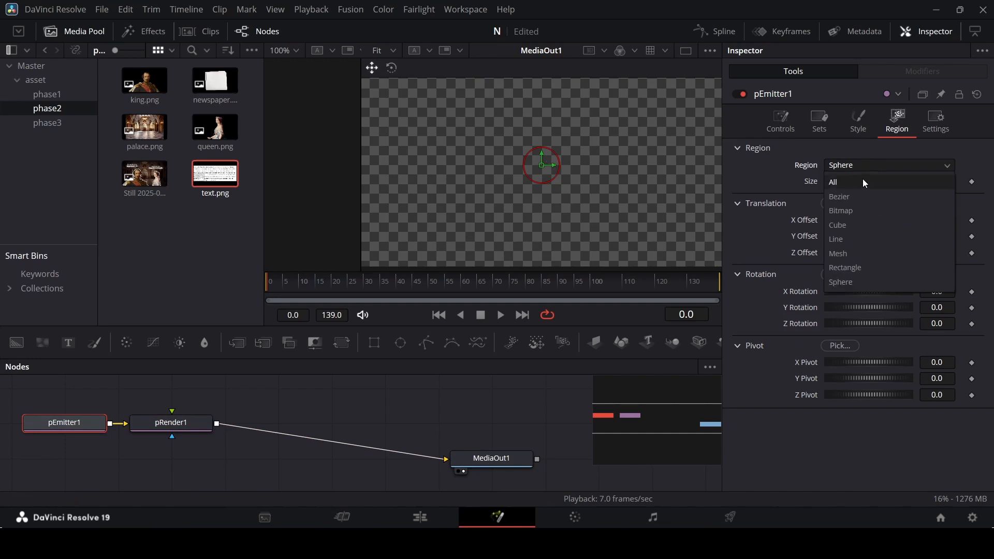
left_click(861, 176)
Set pEmitter1's particle style to Blob and enter a new particle size in its size controls.
left_click(857, 129)
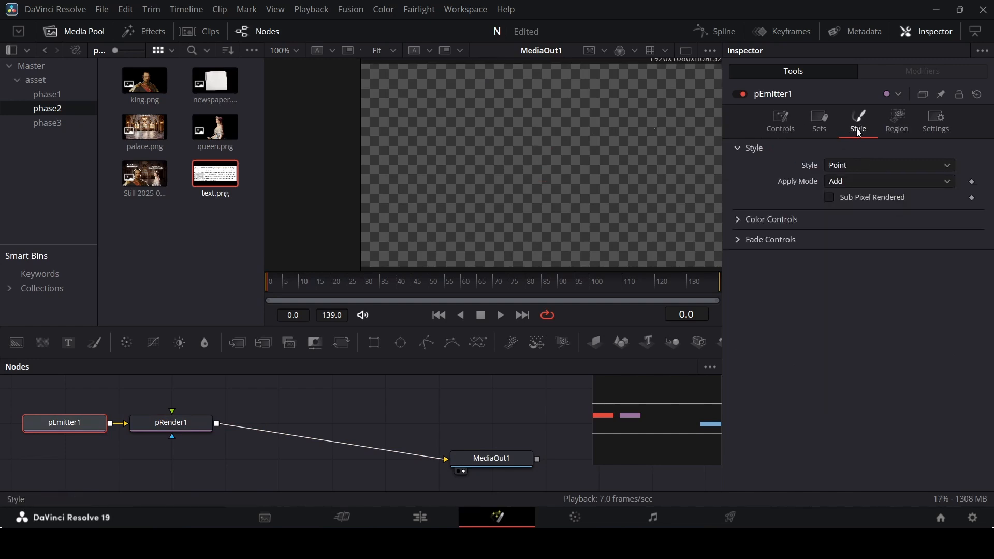
left_click(853, 166)
key("Escape")
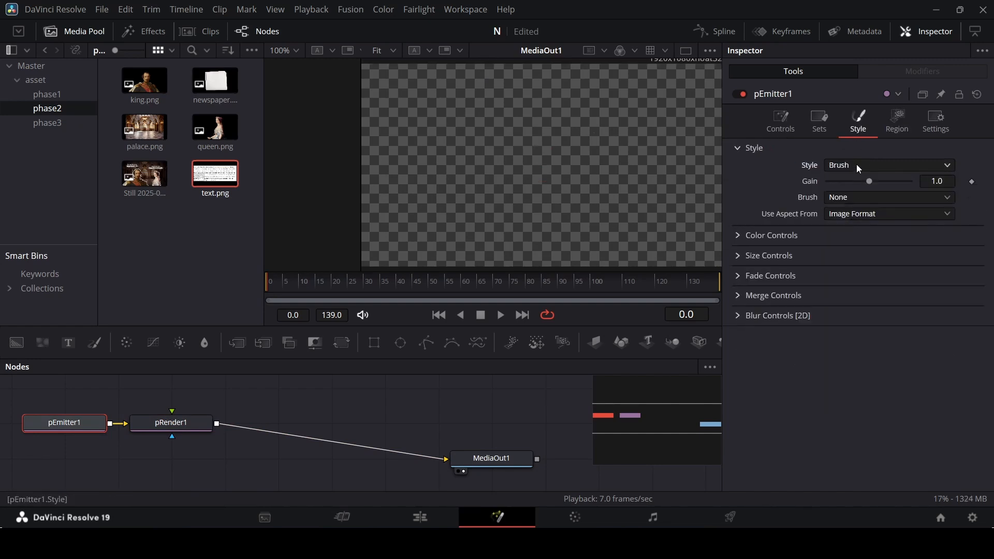
left_click(857, 164)
left_click(853, 208)
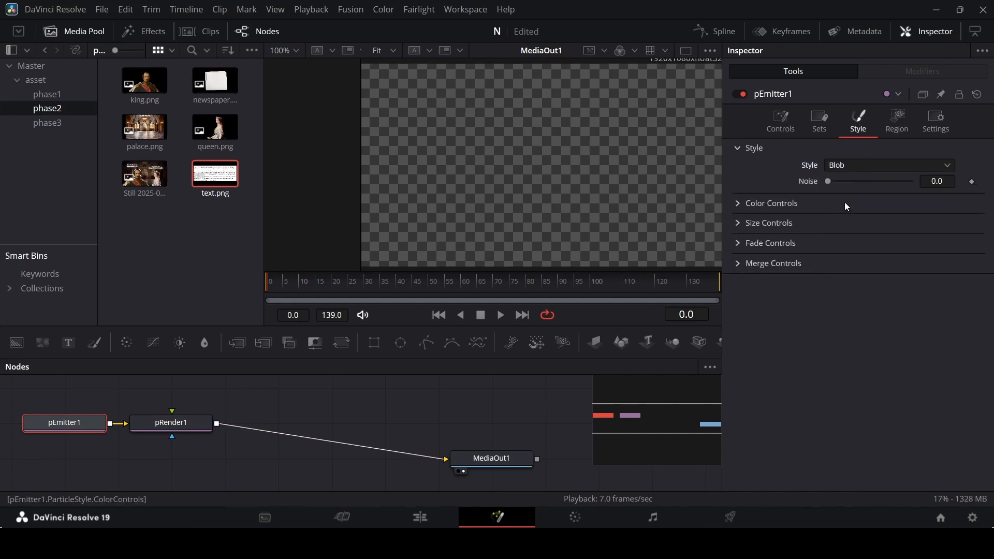
left_click(738, 222)
left_click(949, 241)
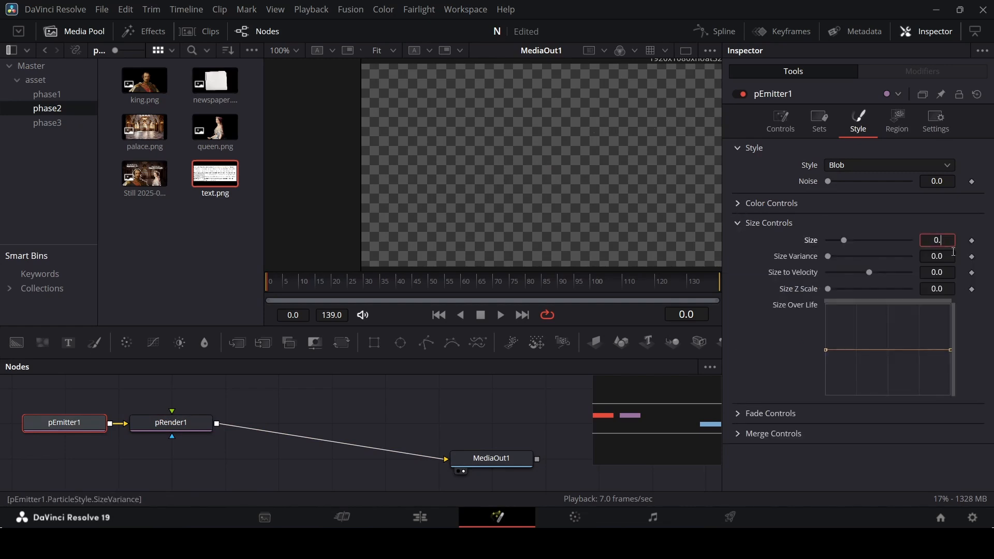
left_click(954, 252)
Set pEmitter1's particle number to 1.0 and its temporal distribution to Randomly distributed.
left_click(781, 121)
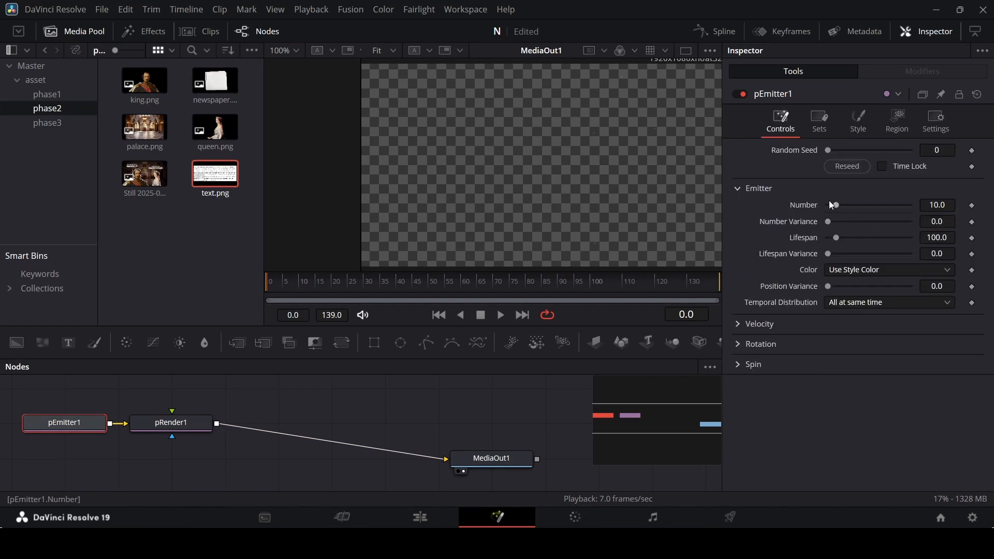
left_click(937, 205)
type("1")
key("Return")
left_click(861, 309)
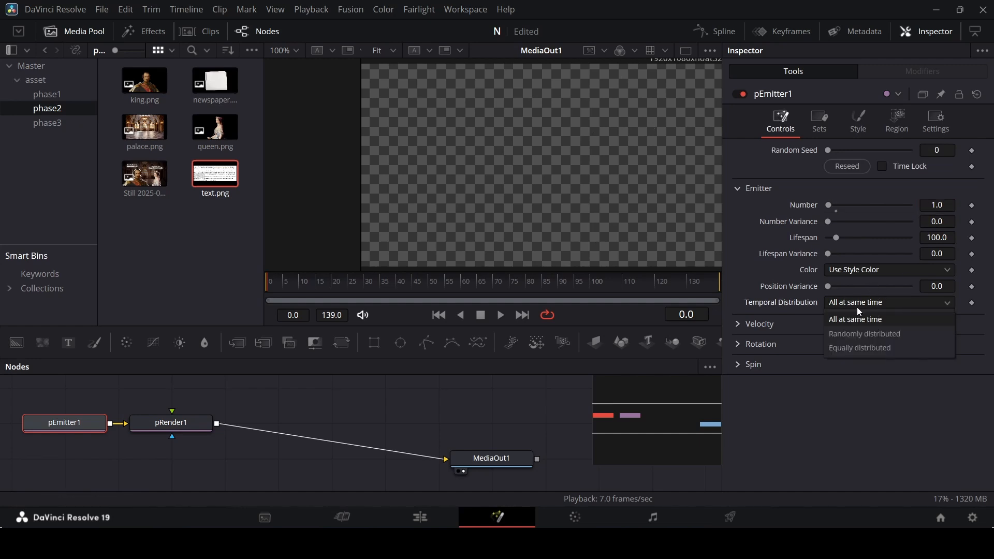
left_click(868, 334)
Set pEmitter1's velocity to 0.008, its angle to 90 and its Angle Z variance to 50.
left_click(746, 325)
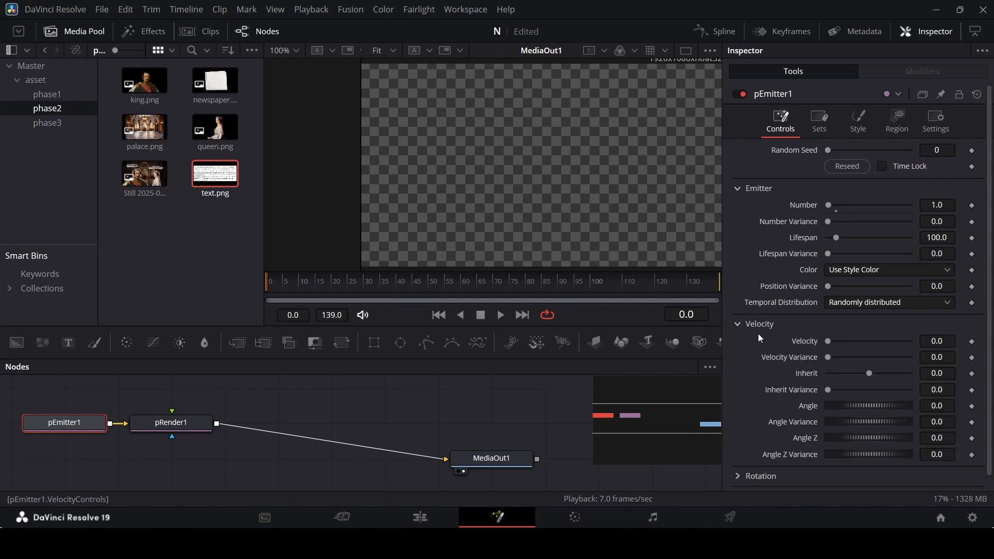
left_click(950, 341)
type("08")
key("Tab")
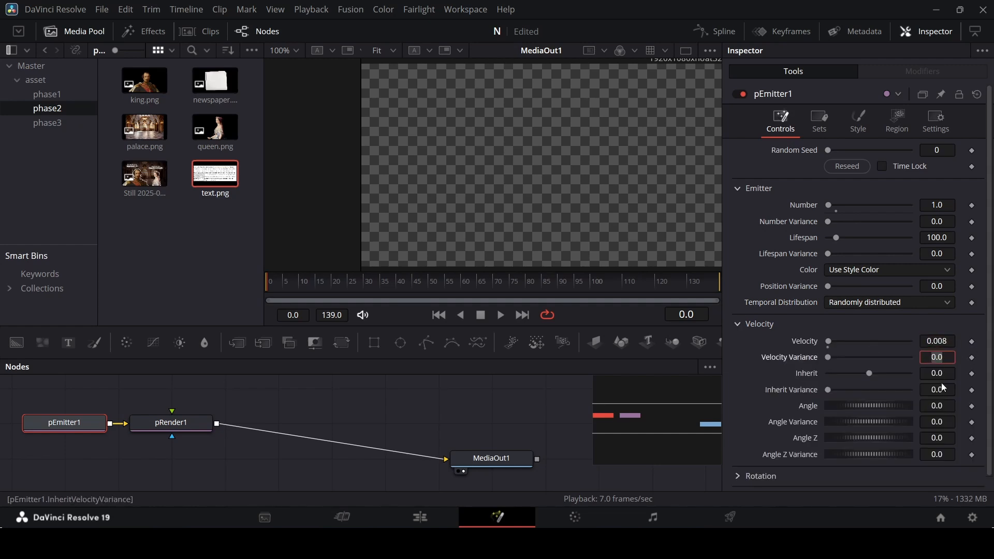
left_click(943, 408)
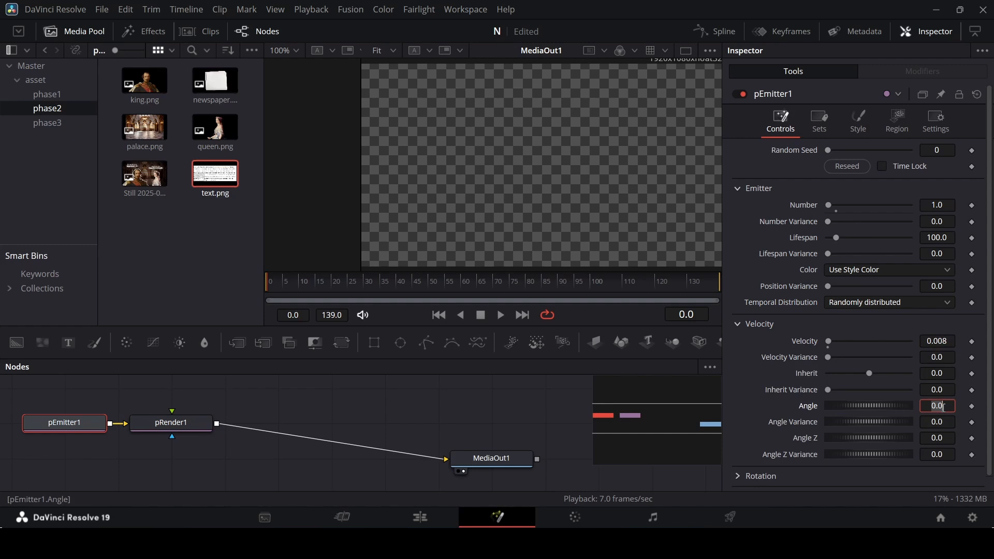
type("90")
key("Tab")
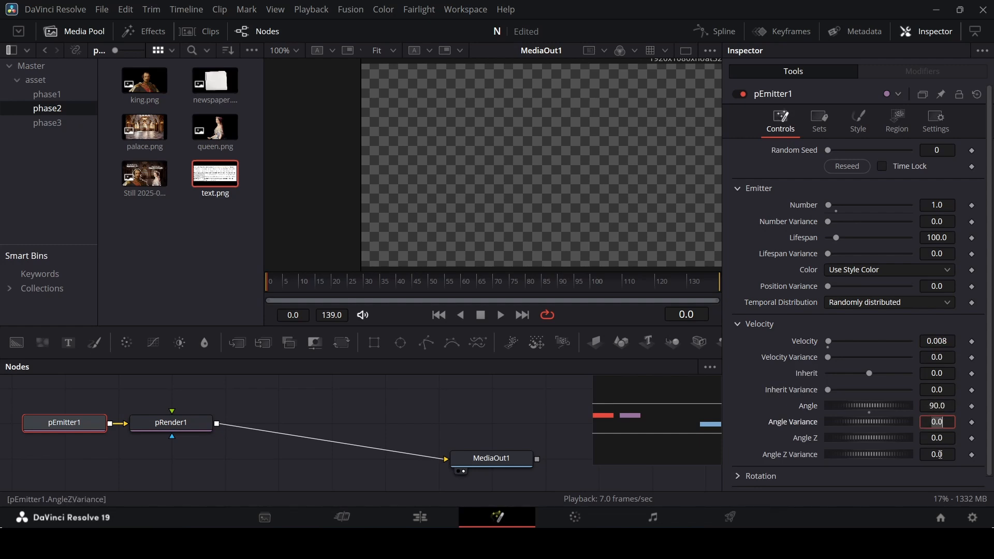
left_click(953, 455)
type("50")
key("Tab")
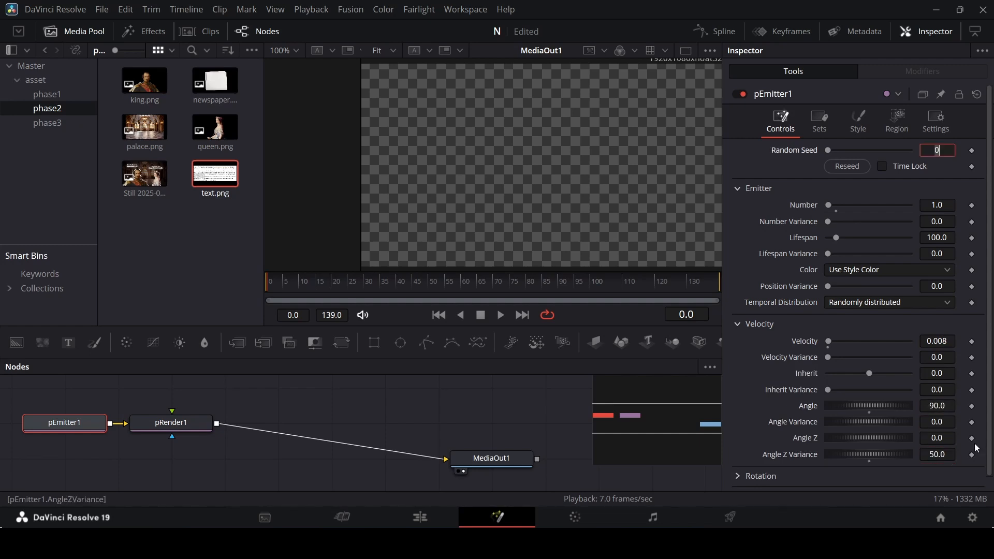
Play the particle animation in Fusion and preview it over the palace clip in the Edit page timeline.
left_click(429, 384)
key("space")
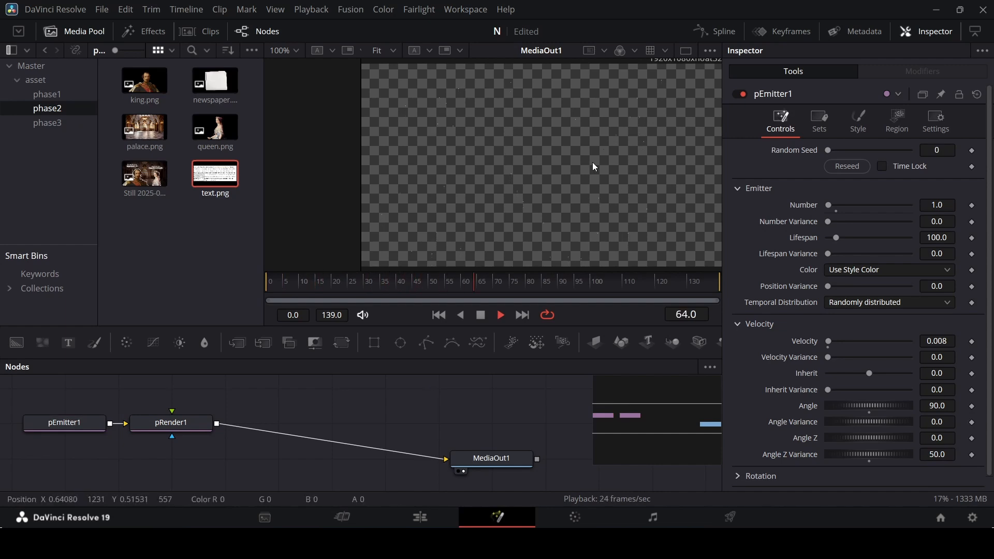
left_click(433, 517)
left_click_drag(616, 329, 592, 318)
key("space")
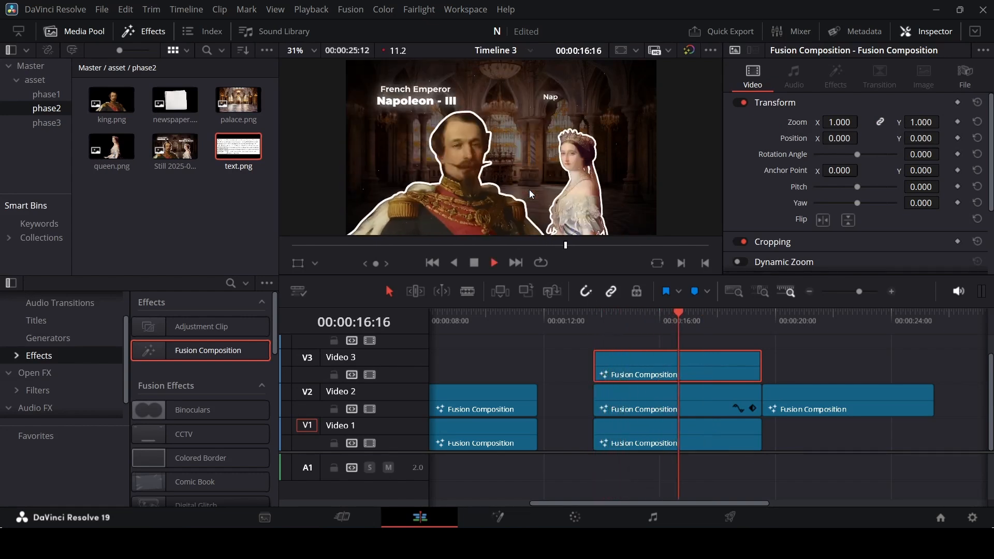
key("space")
Copy the particle composition to Video 1 beneath the newspaper clip and play the result from 00:00:19:01.
left_click_drag(654, 366, 819, 431)
left_click(749, 313)
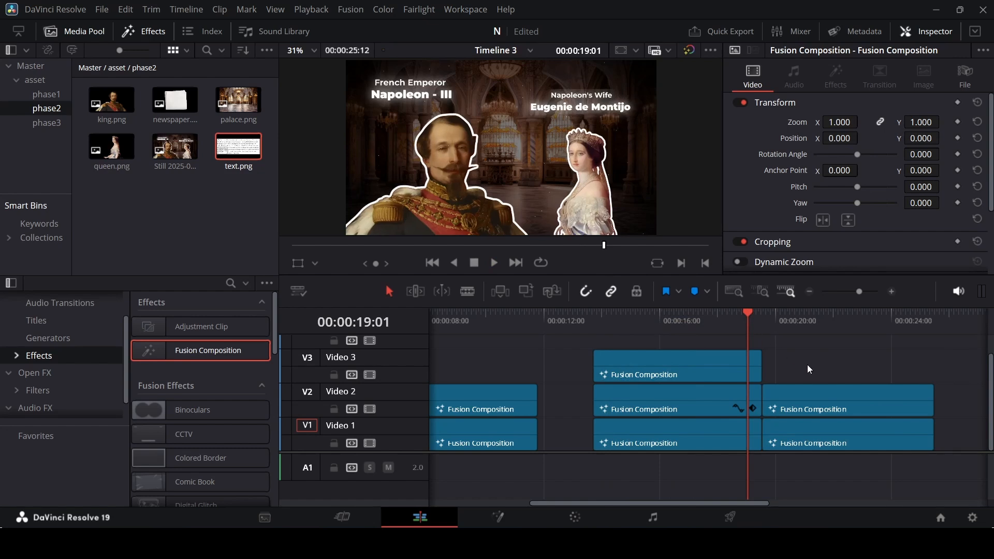
key("space")
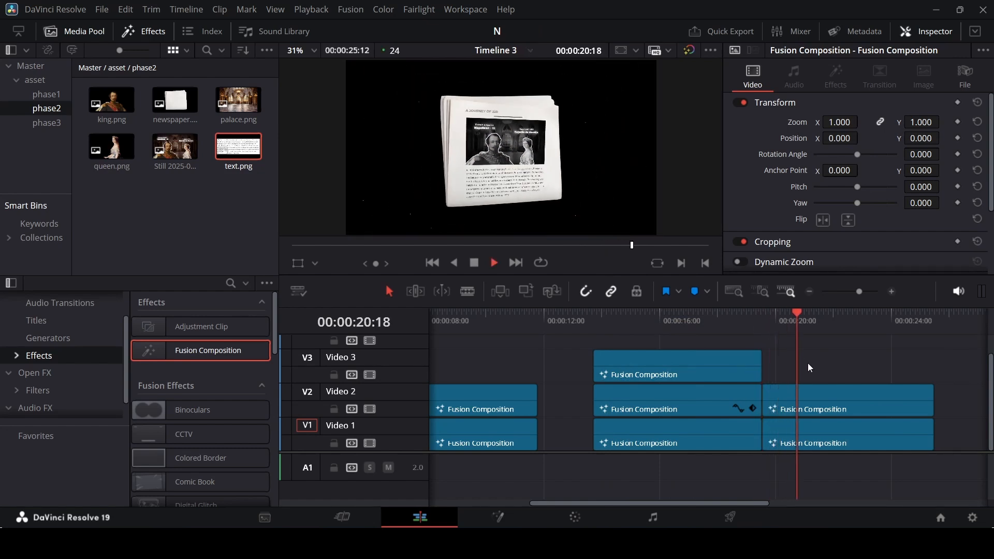
key("space")
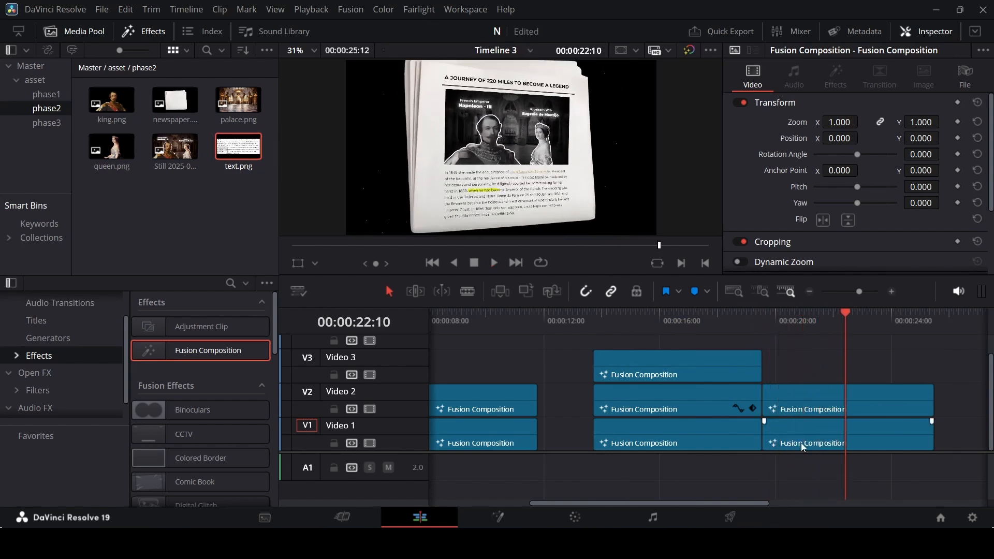
left_click(821, 444)
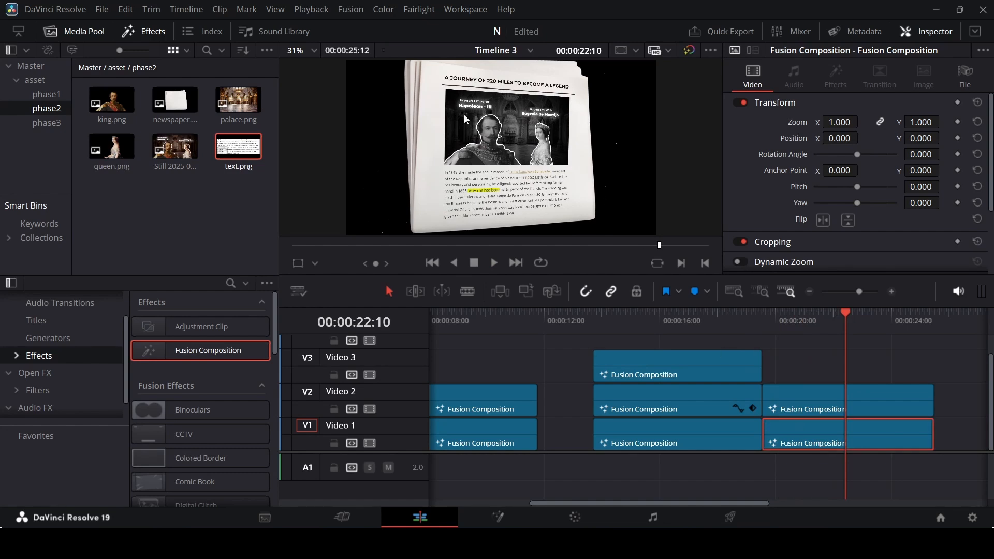
left_click(818, 363)
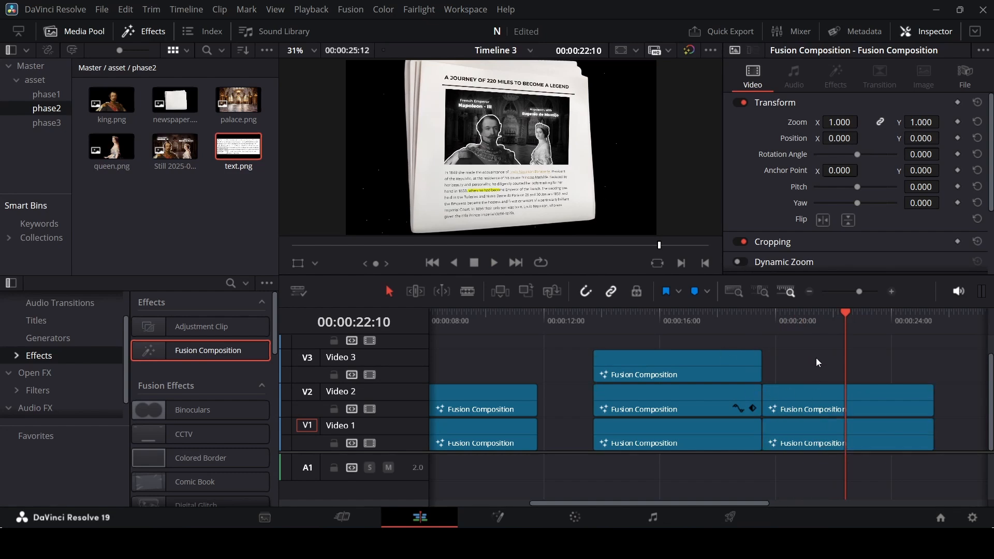